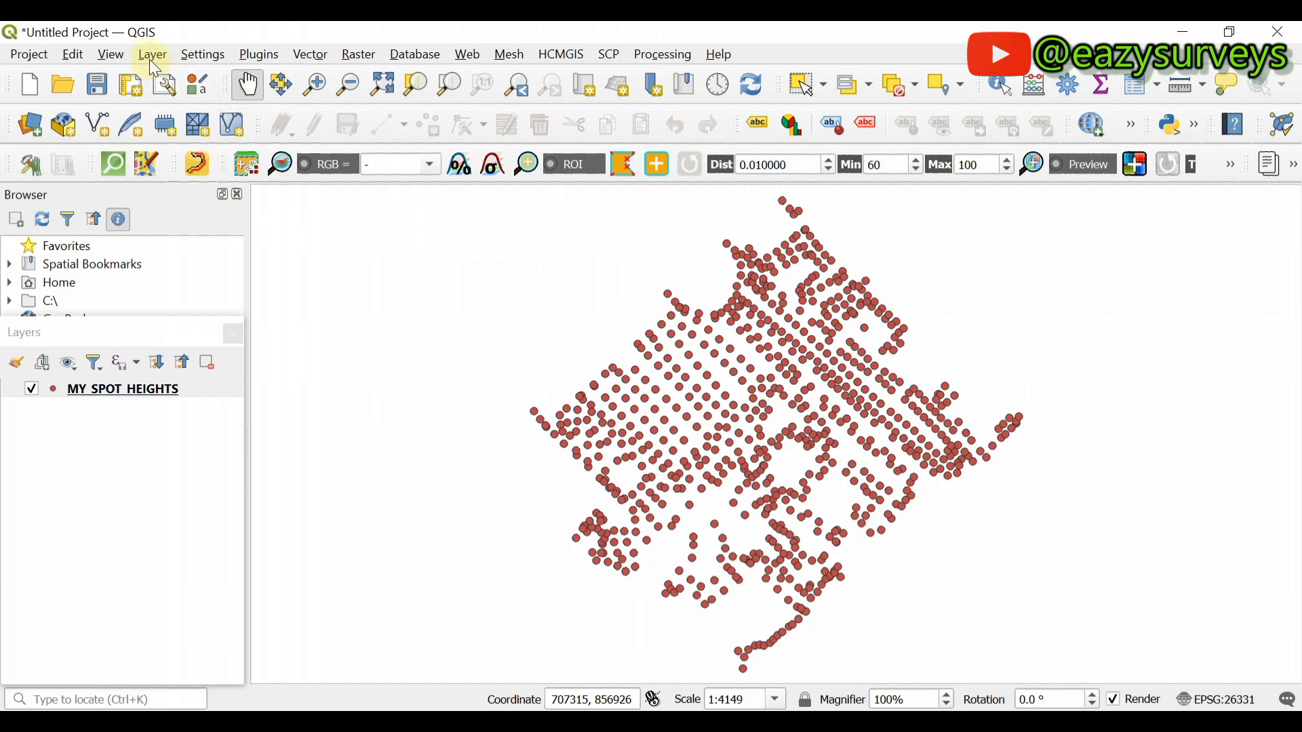
Add the STUDY_AREAA.shp shapefile from the YOUTUBE folder to the project as a vector layer
{"action": "left_click", "coordinate": [154, 55]}
{"action": "left_click", "coordinate": [234, 122]}
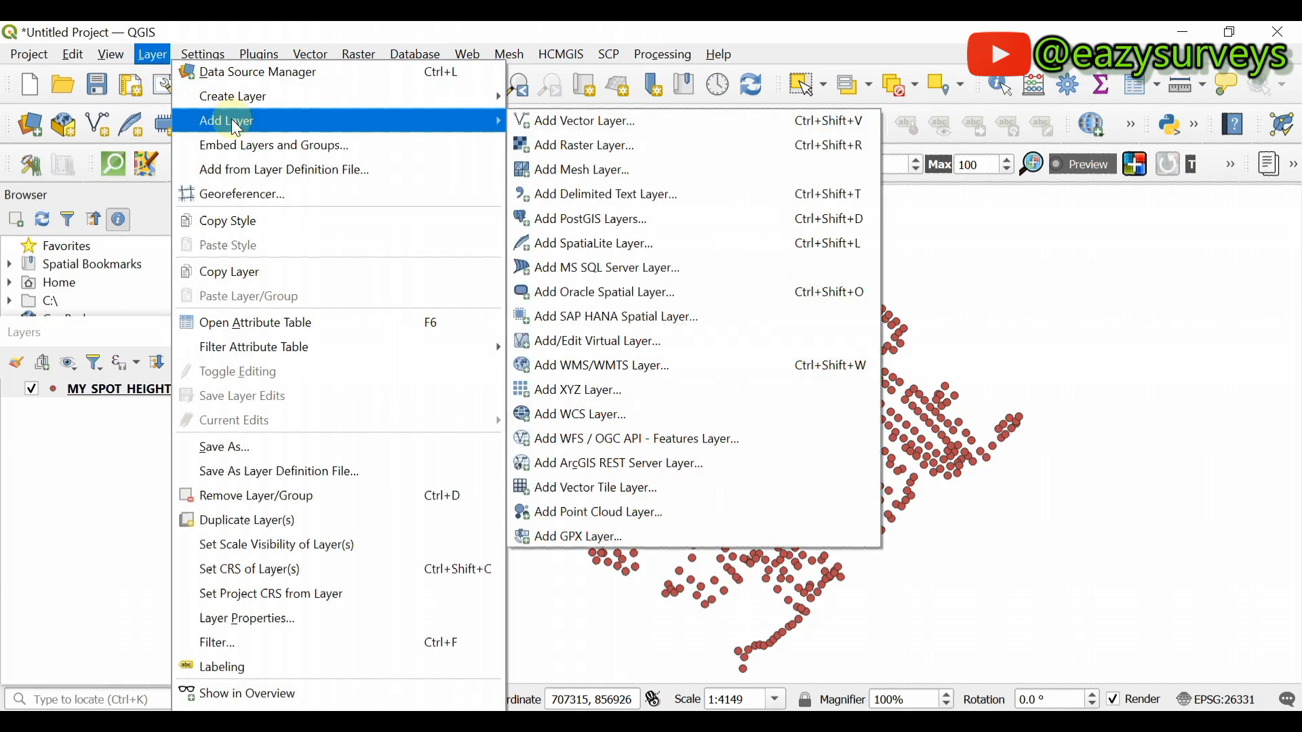
{"action": "left_click", "coordinate": [607, 122]}
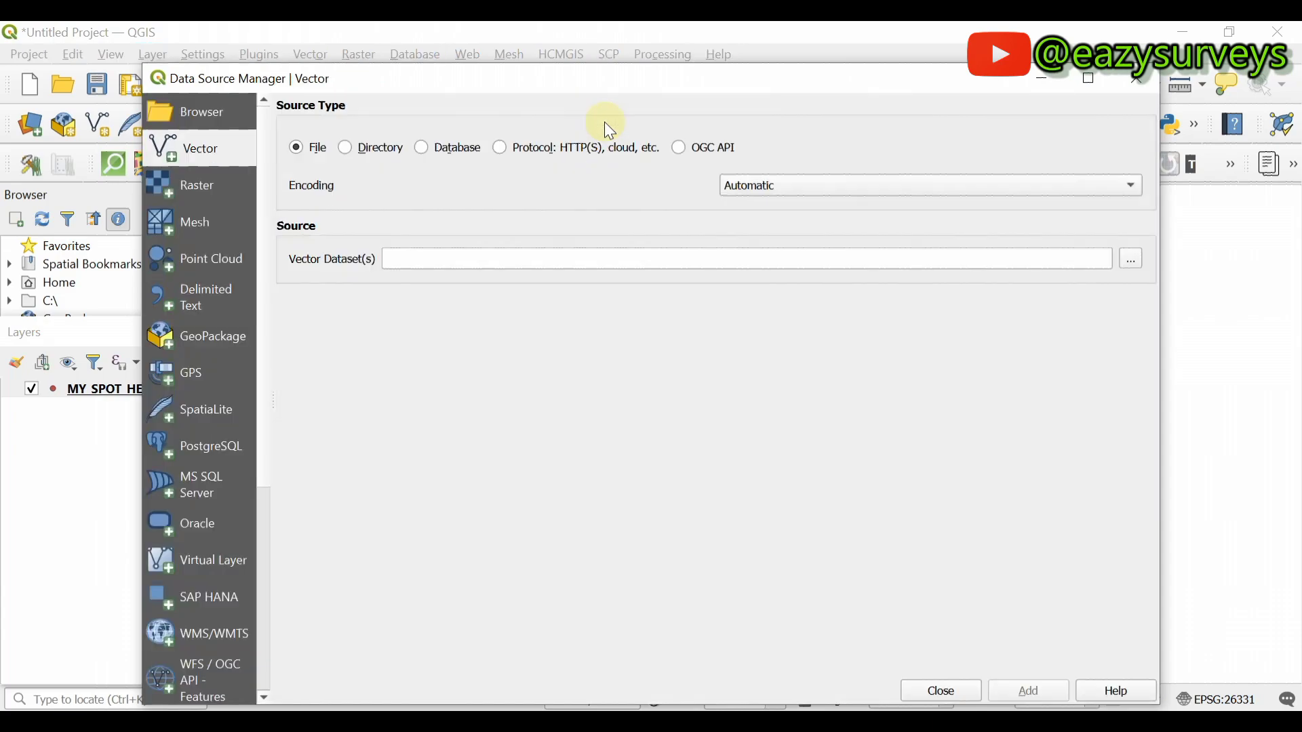
{"action": "left_click", "coordinate": [1133, 259]}
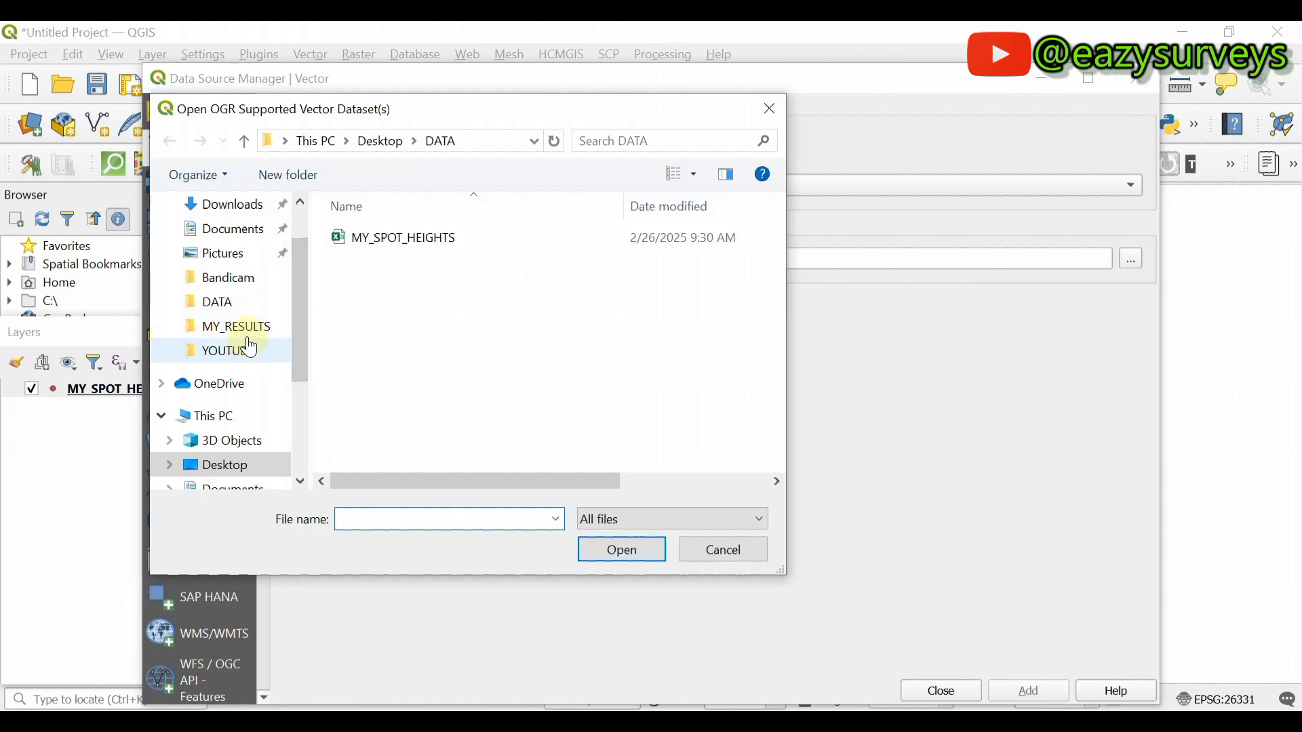
{"action": "left_click", "coordinate": [230, 352]}
{"action": "scroll", "coordinate": [485, 343], "scroll_direction": "down", "scroll_amount": 5}
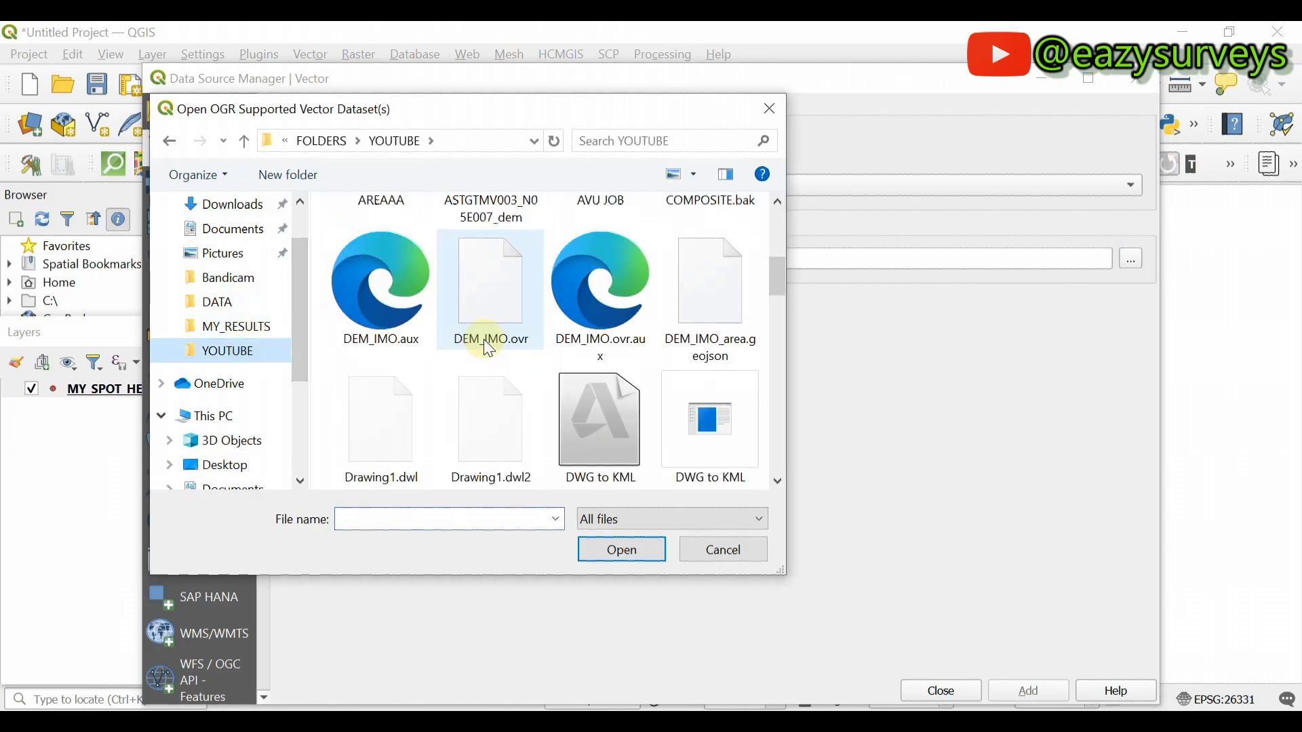
{"action": "scroll", "coordinate": [488, 347], "scroll_direction": "down", "scroll_amount": 6}
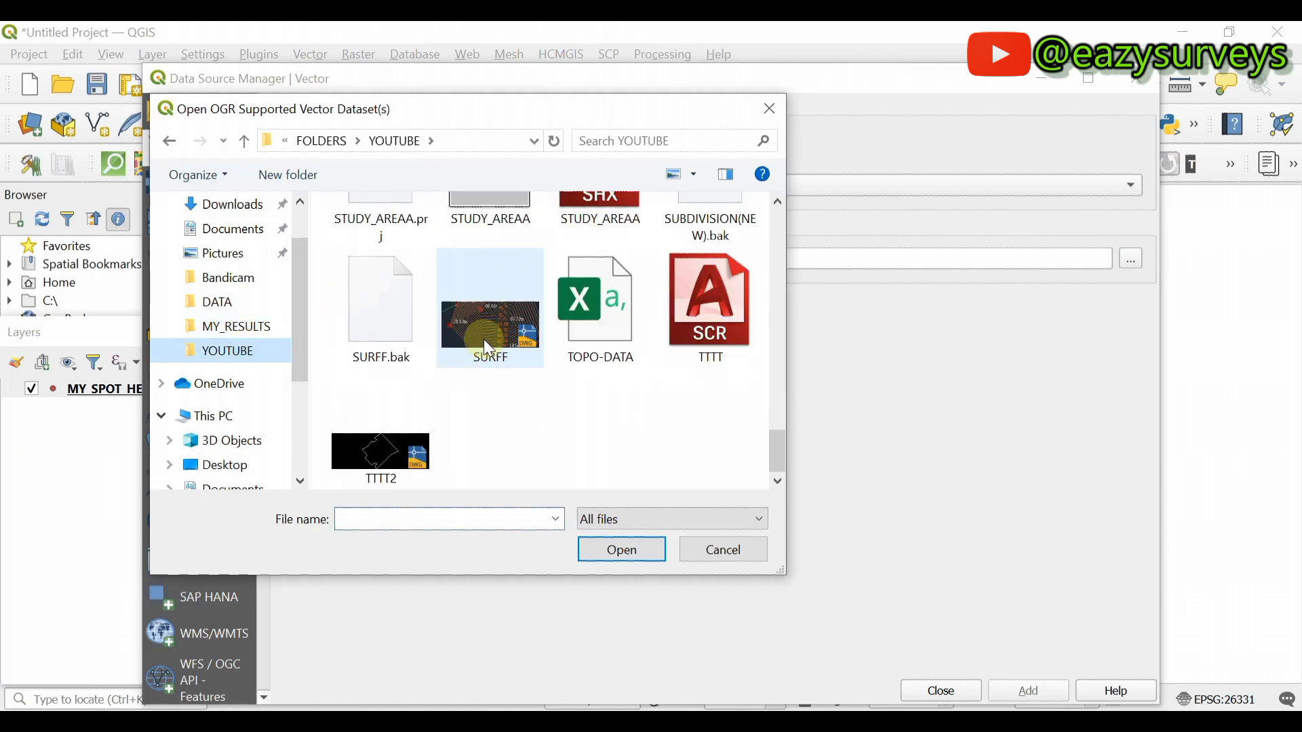
{"action": "scroll", "coordinate": [489, 347], "scroll_direction": "up", "scroll_amount": 2}
{"action": "scroll", "coordinate": [488, 349], "scroll_direction": "down", "scroll_amount": 1}
{"action": "left_click", "coordinate": [505, 325]}
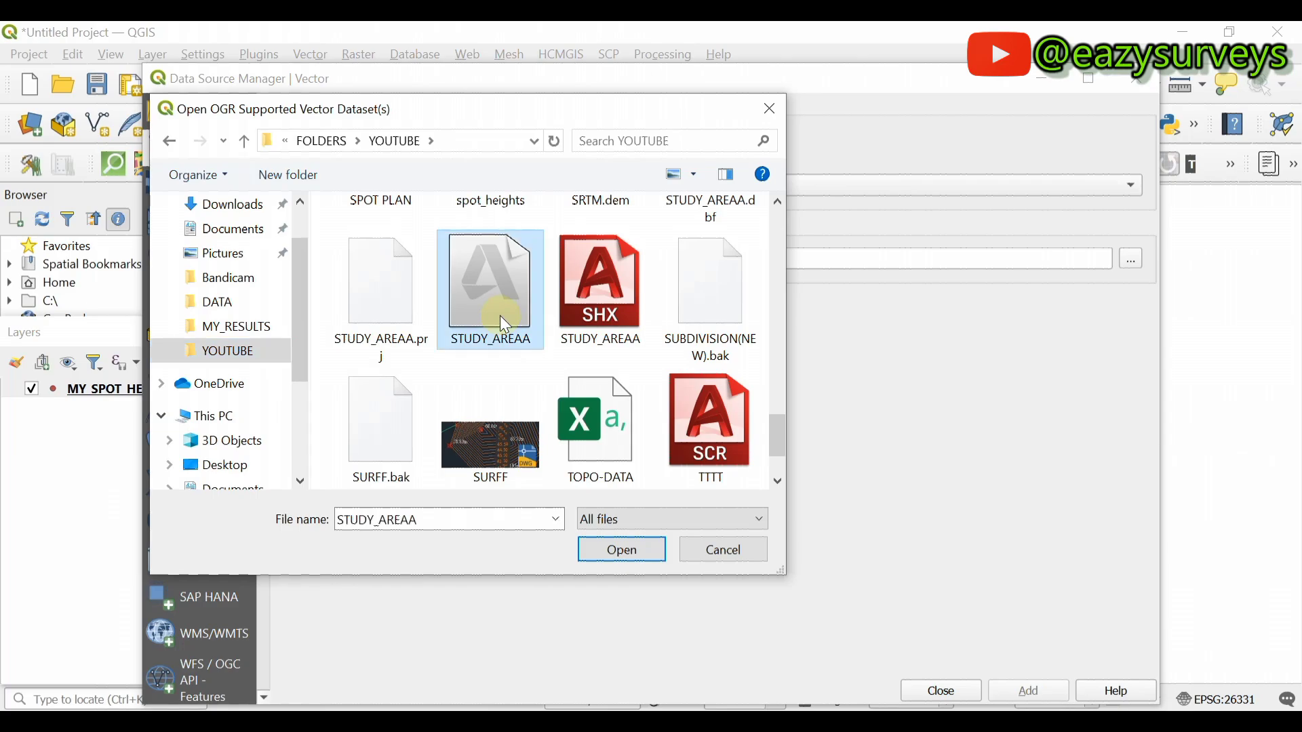
{"action": "left_click", "coordinate": [622, 553]}
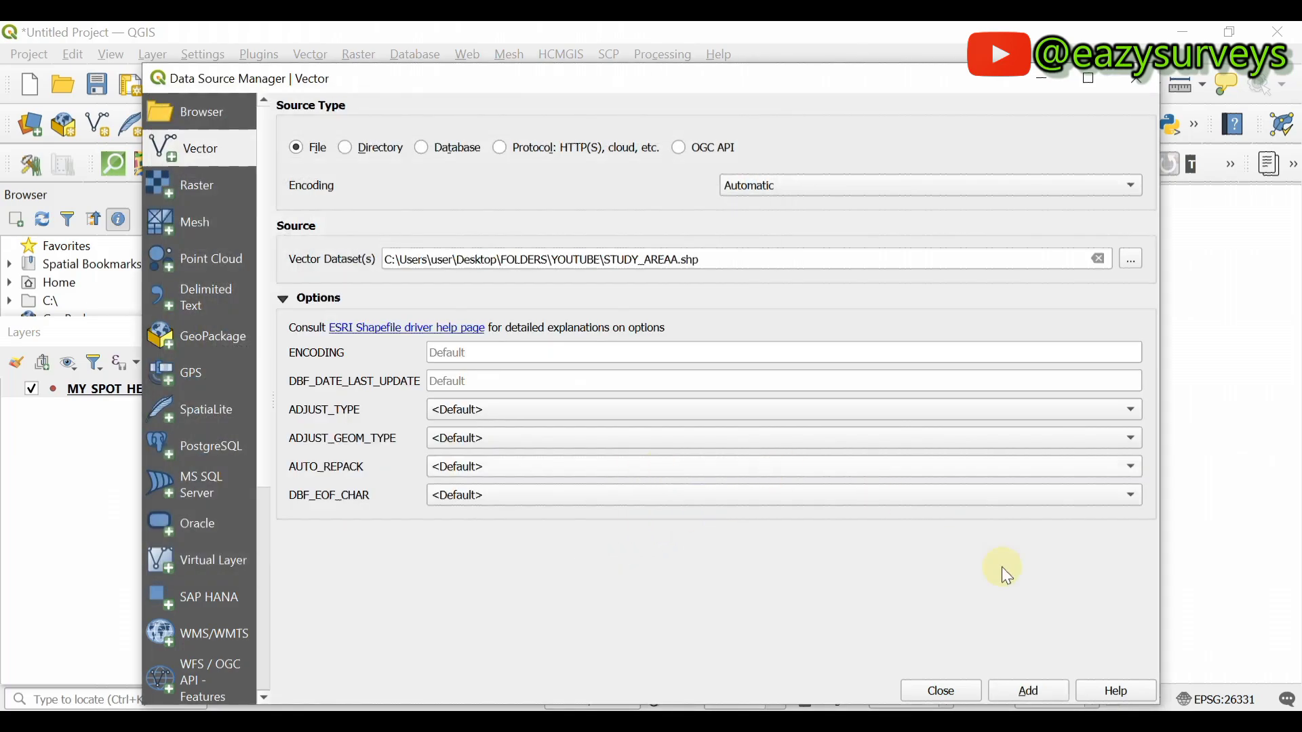
{"action": "left_click", "coordinate": [1029, 693]}
{"action": "left_click", "coordinate": [943, 692]}
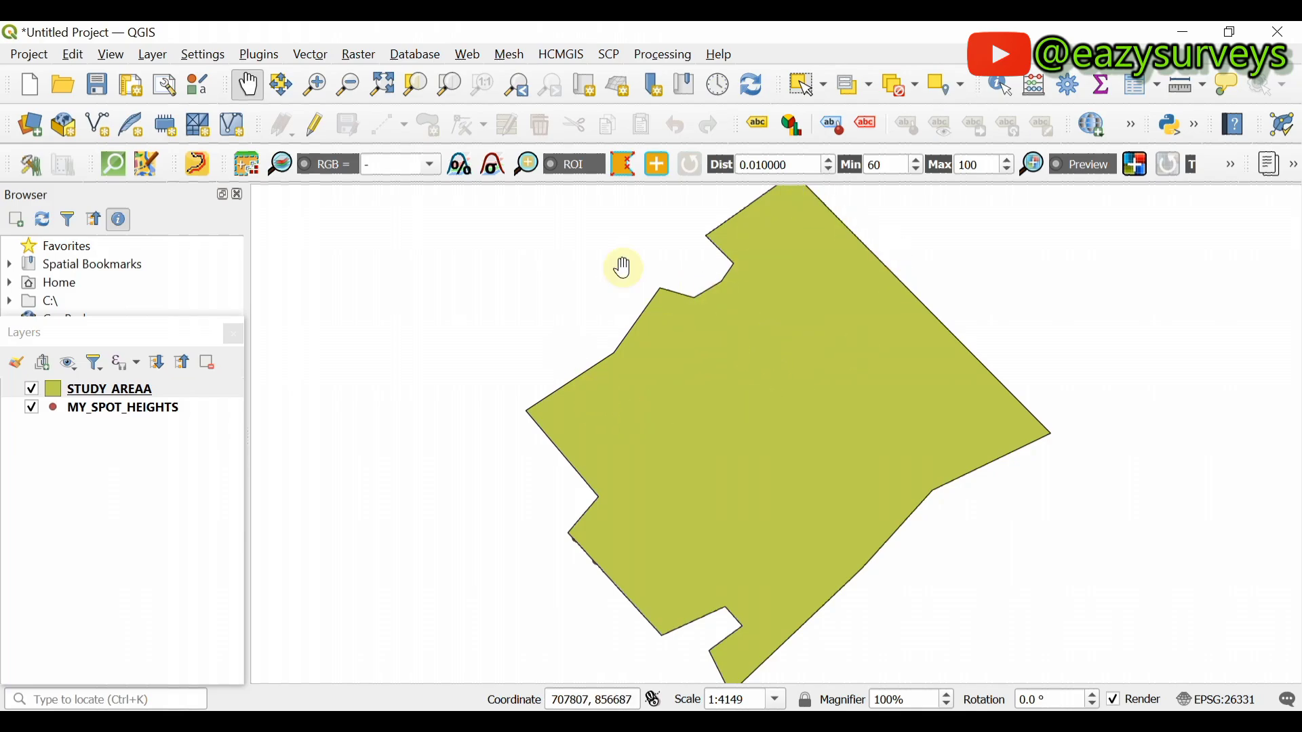
Change the STUDY_AREAA polygon's symbol layer type from Simple Fill to Outline: Filled Line and apply it
{"action": "left_click", "coordinate": [88, 393]}
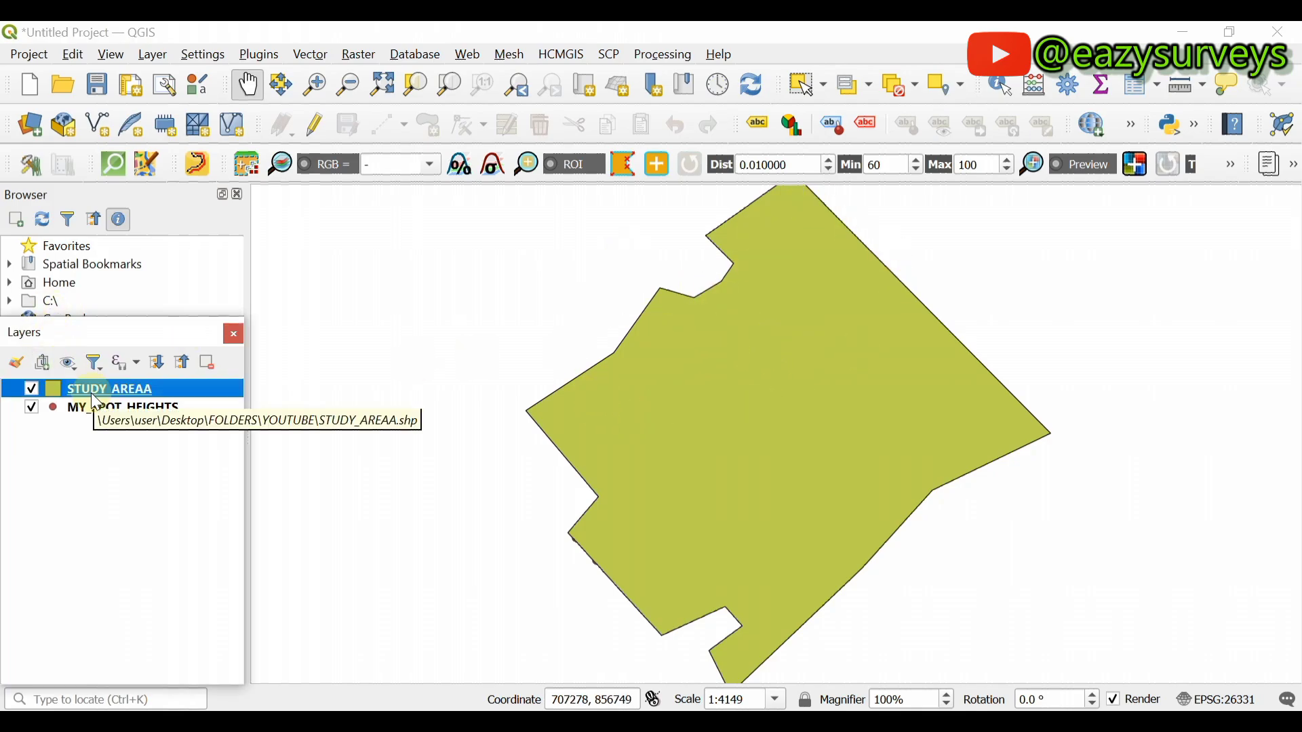
{"action": "double_click", "coordinate": [90, 393]}
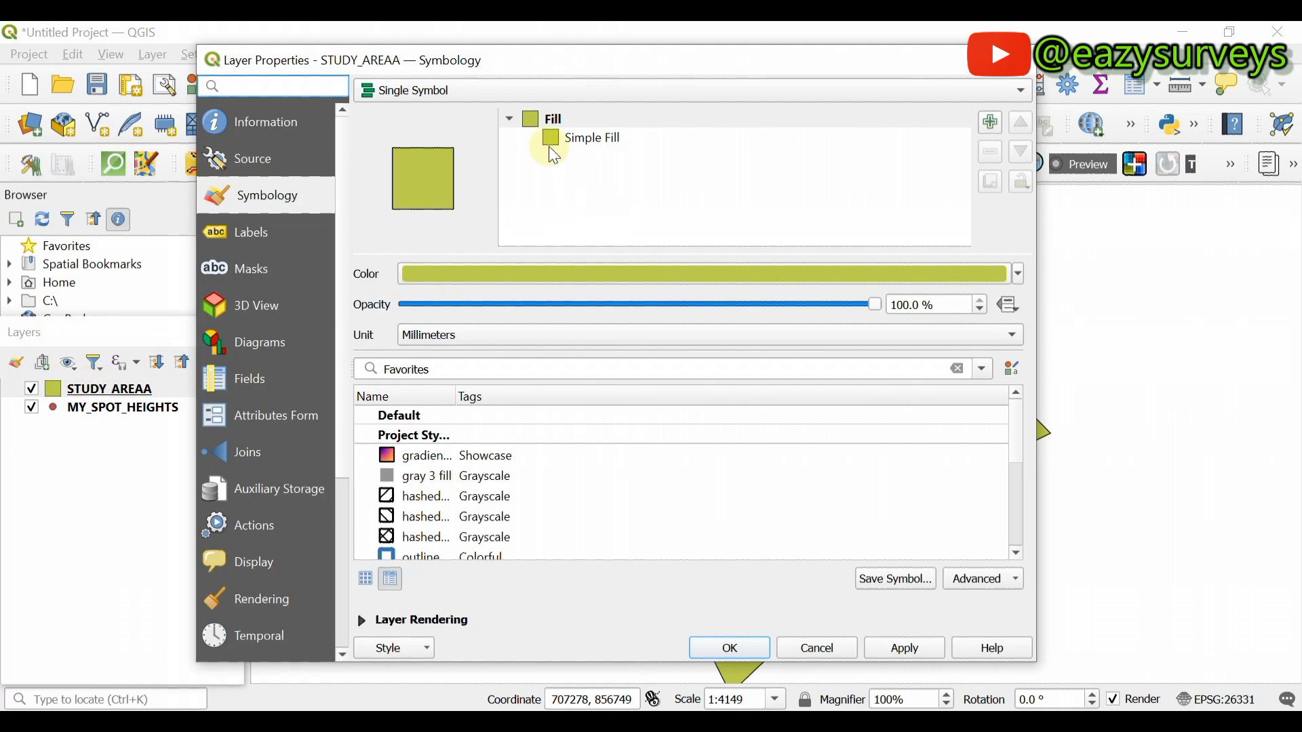
{"action": "left_click", "coordinate": [606, 144]}
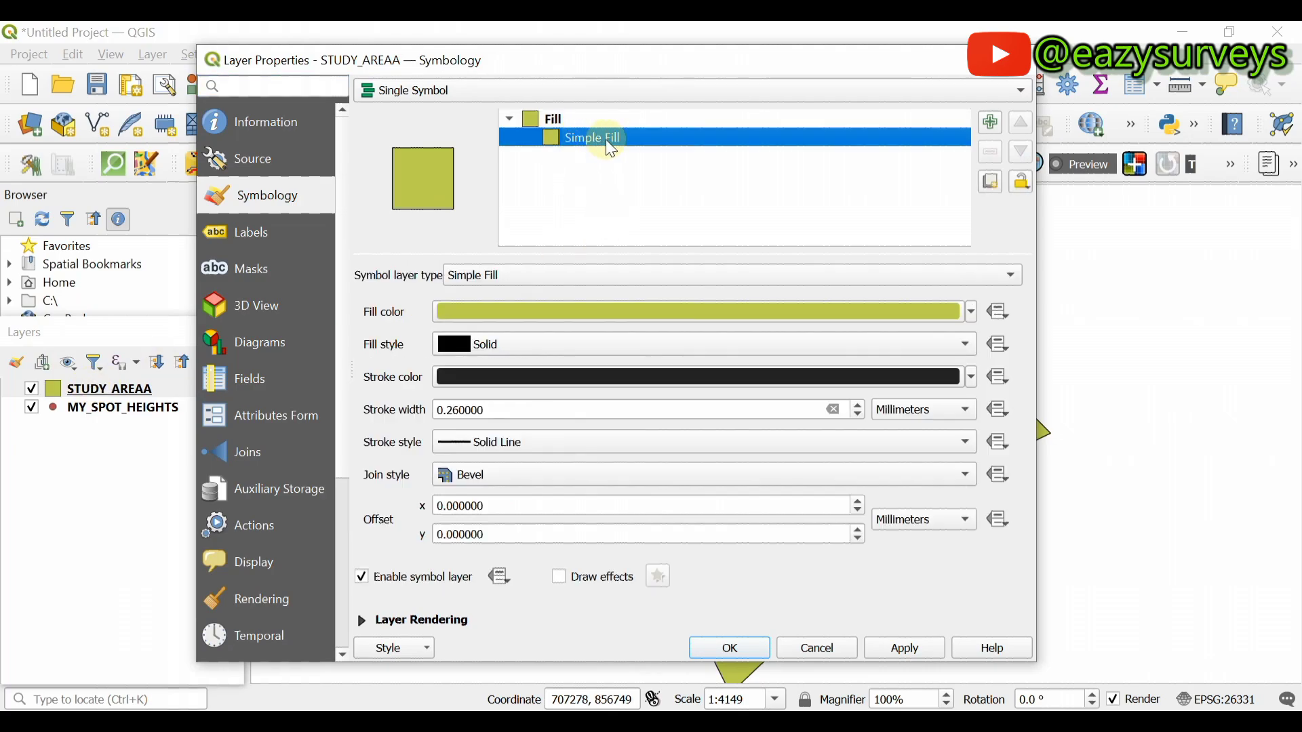
{"action": "left_click", "coordinate": [591, 276]}
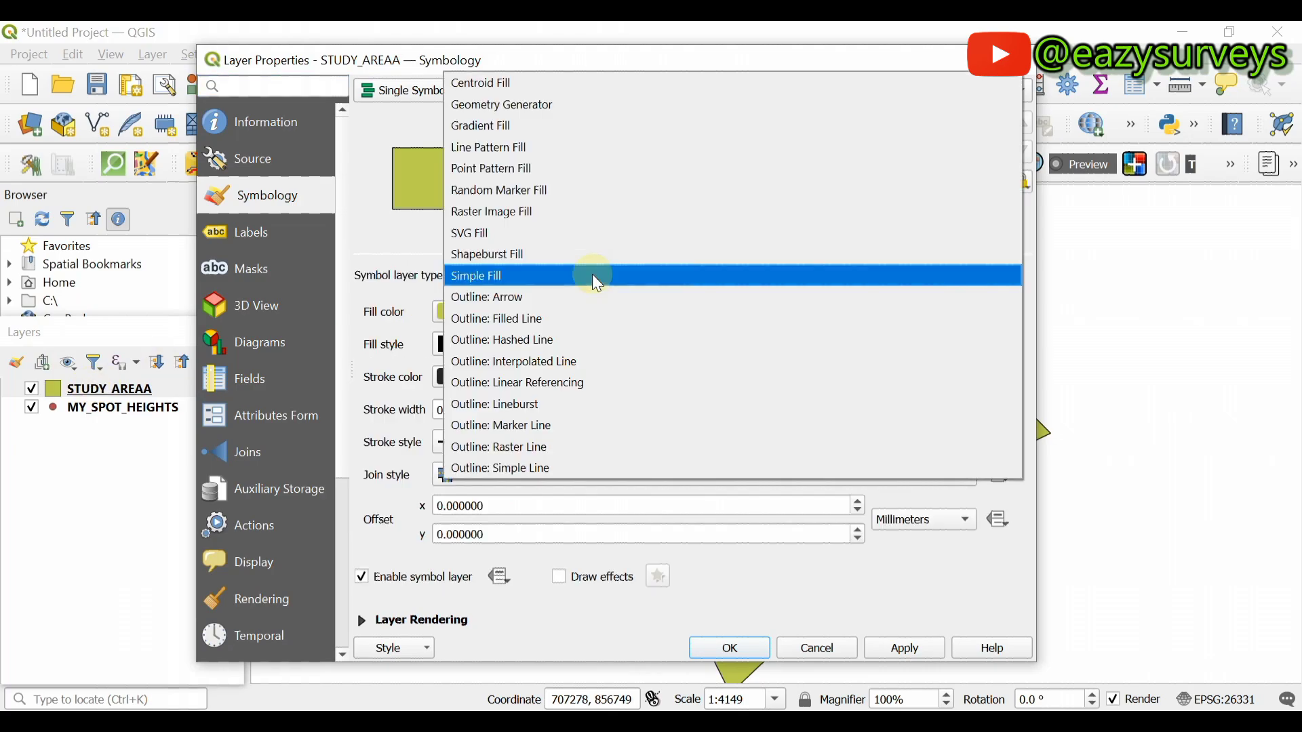
{"action": "left_click", "coordinate": [532, 322]}
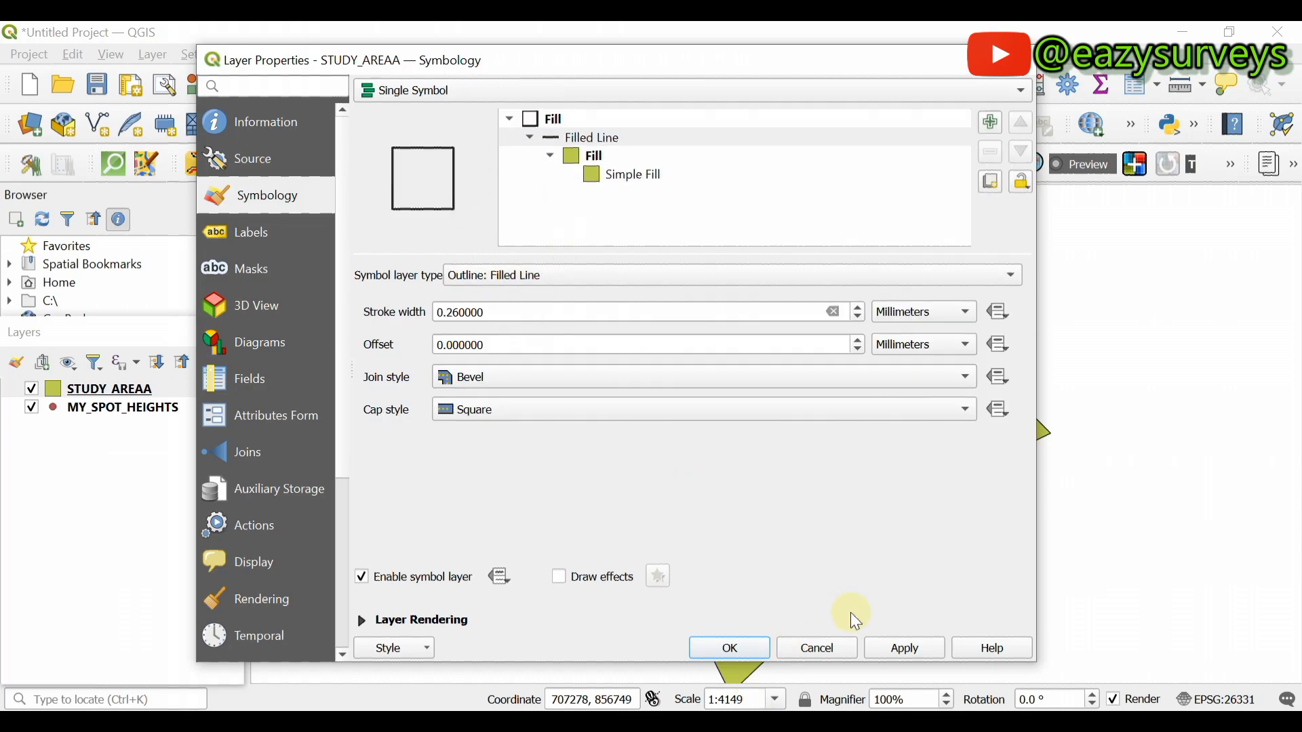
{"action": "left_click", "coordinate": [905, 649]}
{"action": "left_click", "coordinate": [724, 649]}
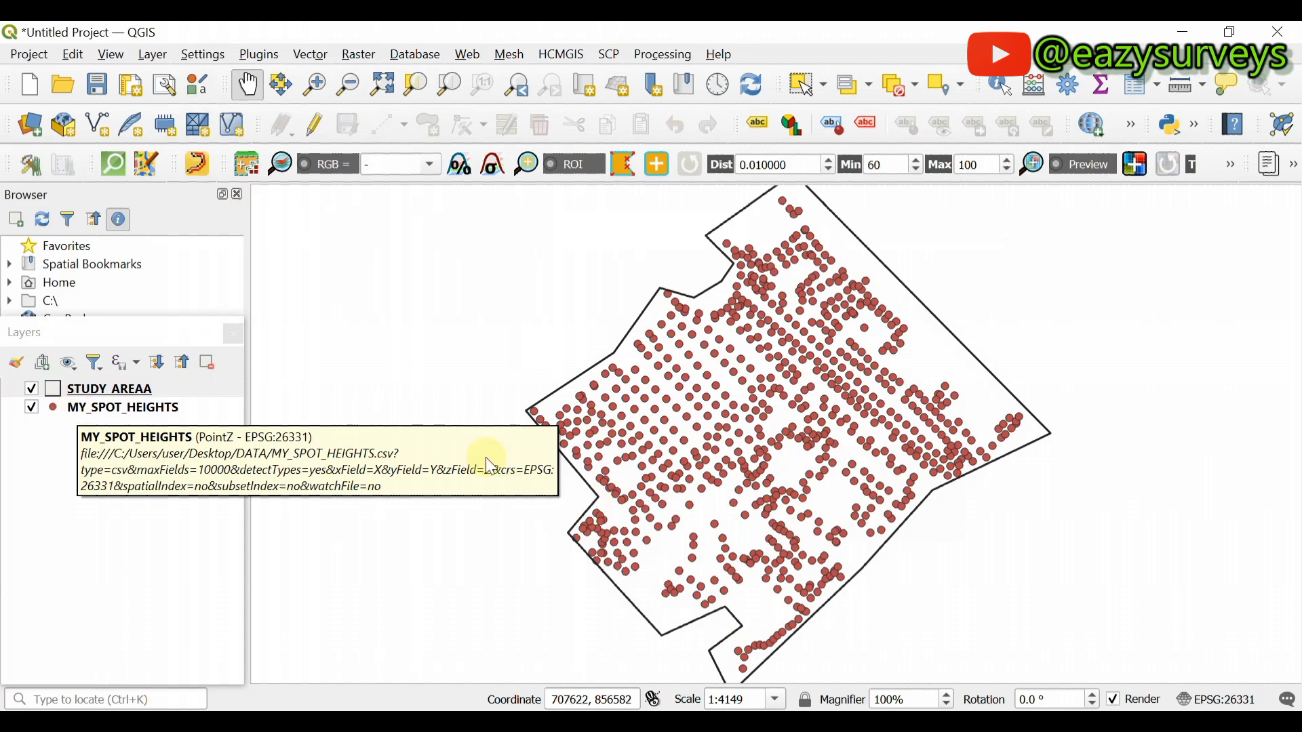
Search the processing tools for "inter" and open the IDW interpolation algorithm
{"action": "left_click", "coordinate": [646, 58]}
{"action": "left_click", "coordinate": [668, 79]}
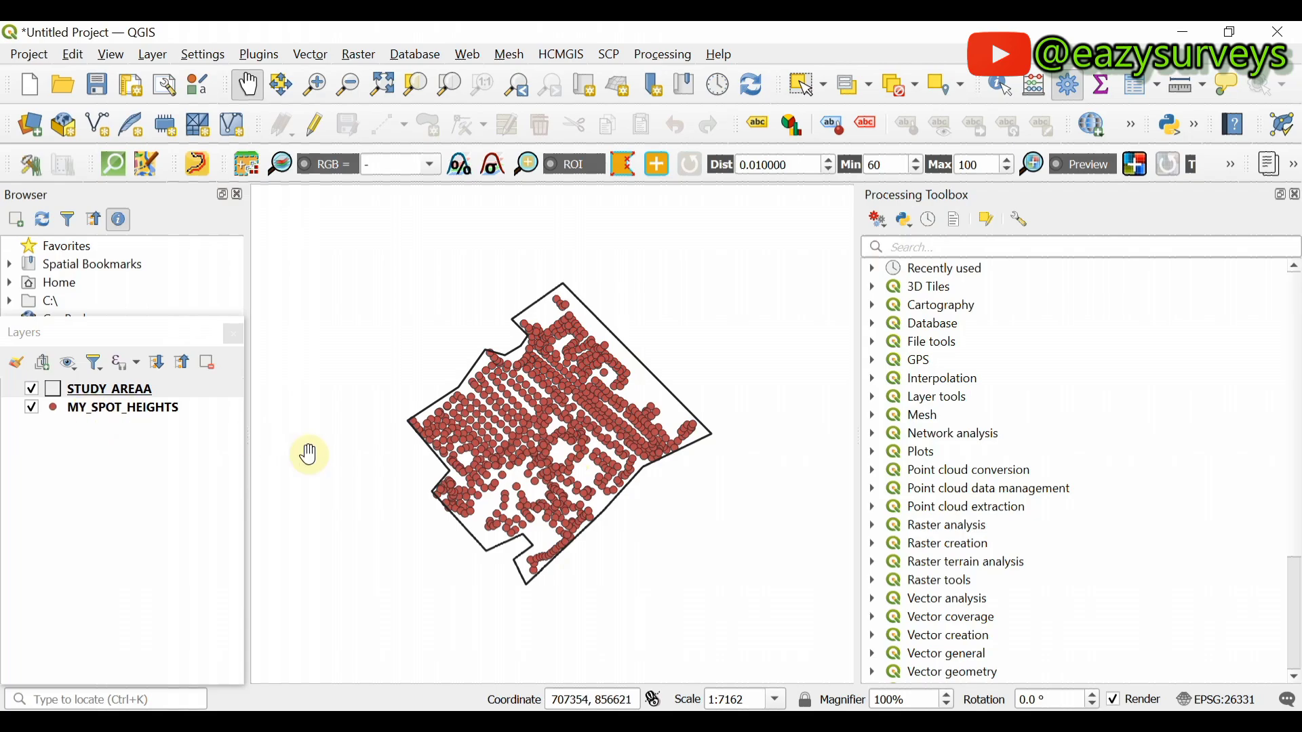
{"action": "left_click", "coordinate": [948, 247]}
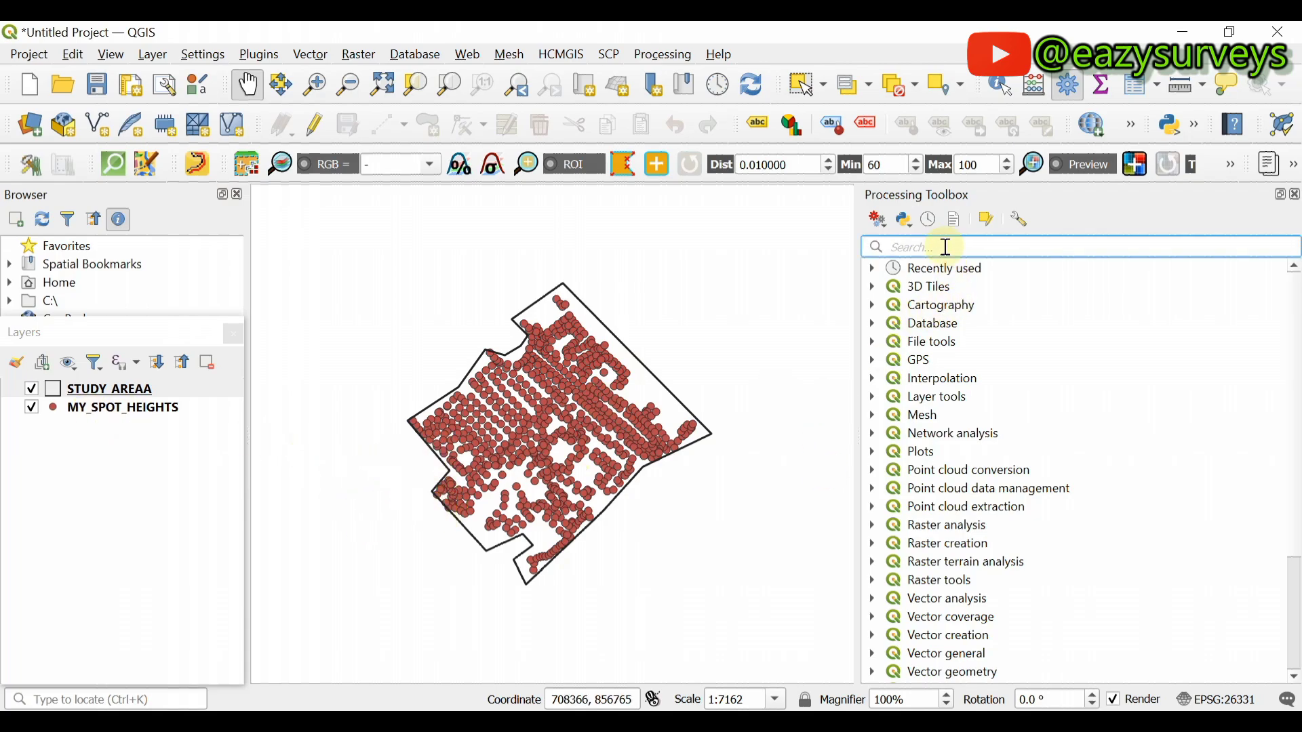
{"action": "type", "text": "inter"}
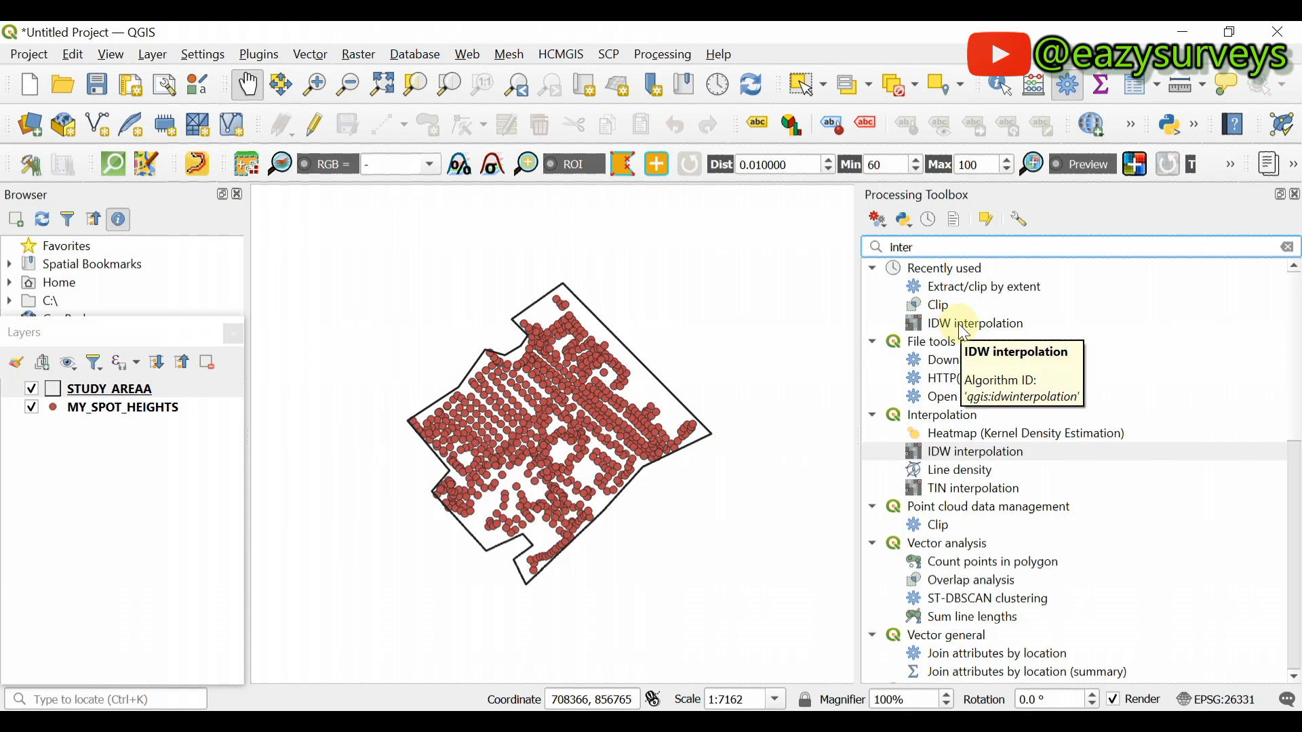
{"action": "left_click", "coordinate": [950, 416]}
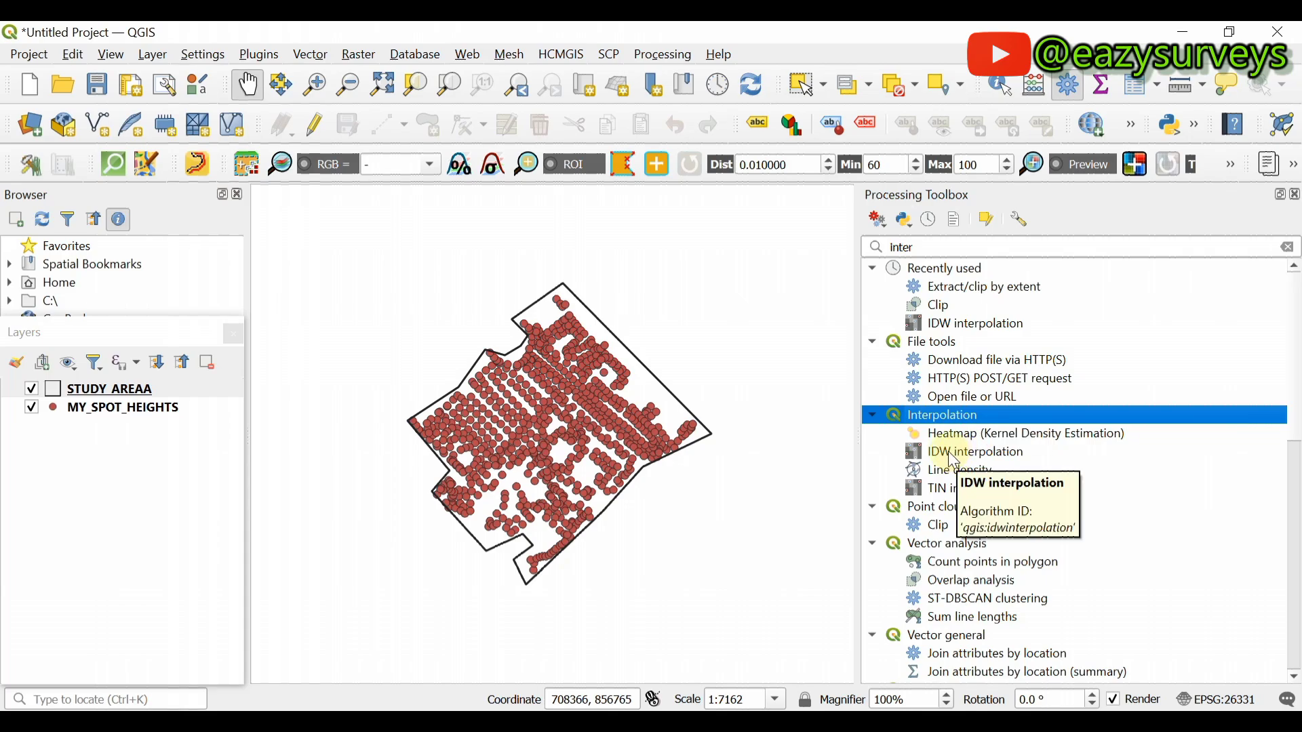
{"action": "left_click", "coordinate": [979, 453]}
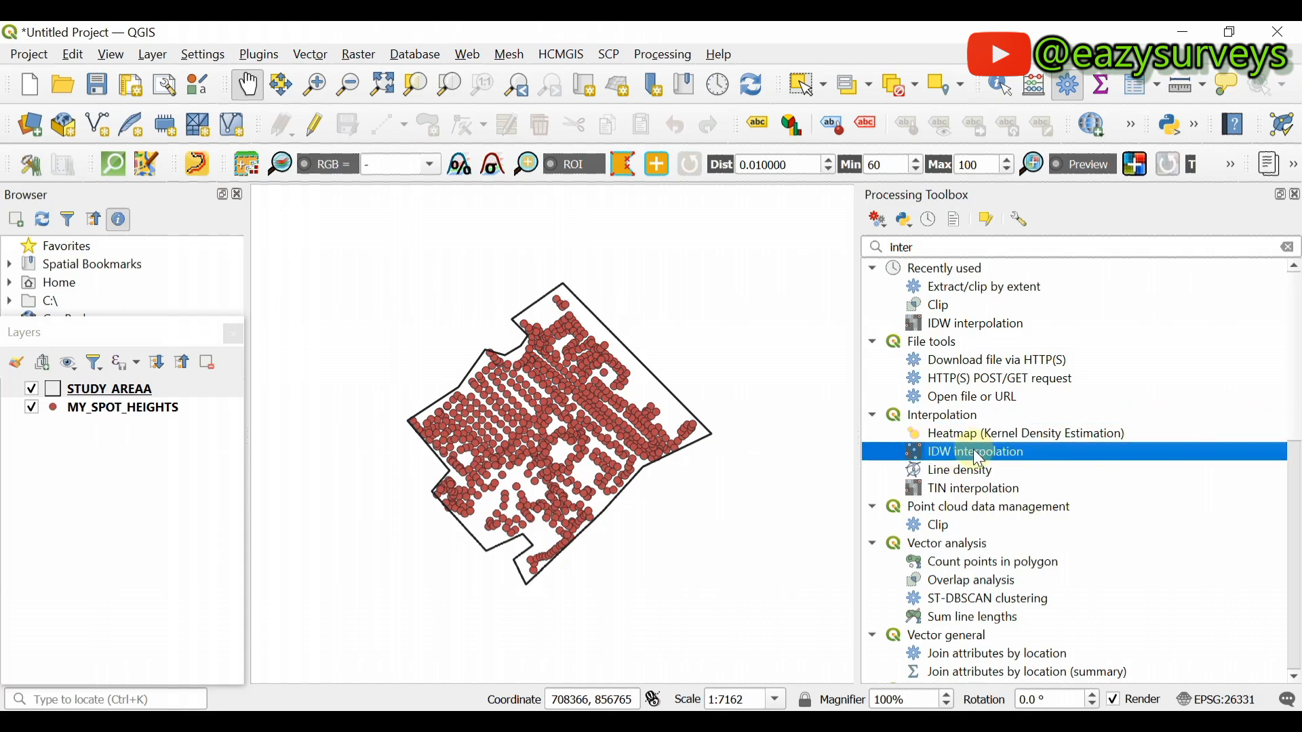
{"action": "double_click", "coordinate": [979, 458]}
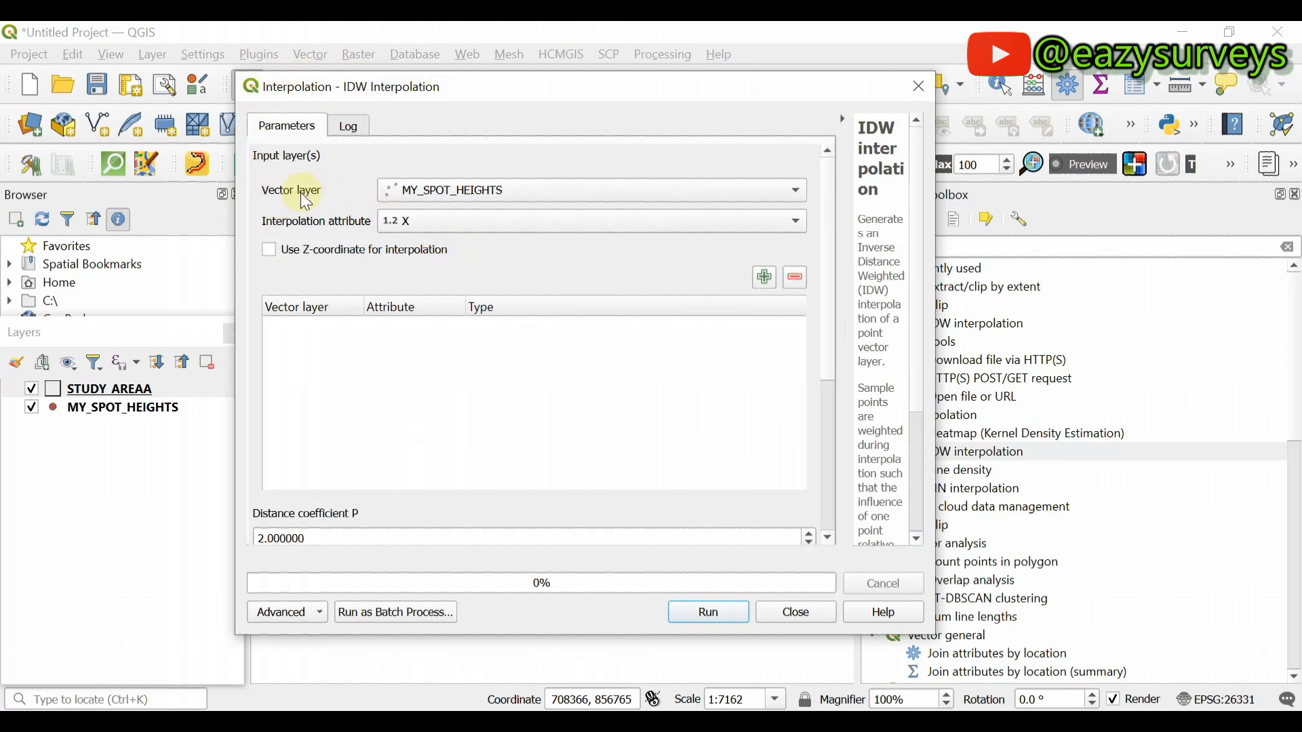
Add MY_SPOT_HEIGHTS as the interpolation input with attribute Z, using the Z-coordinate for interpolation and type Points
{"action": "left_click", "coordinate": [511, 190]}
{"action": "left_click", "coordinate": [512, 189]}
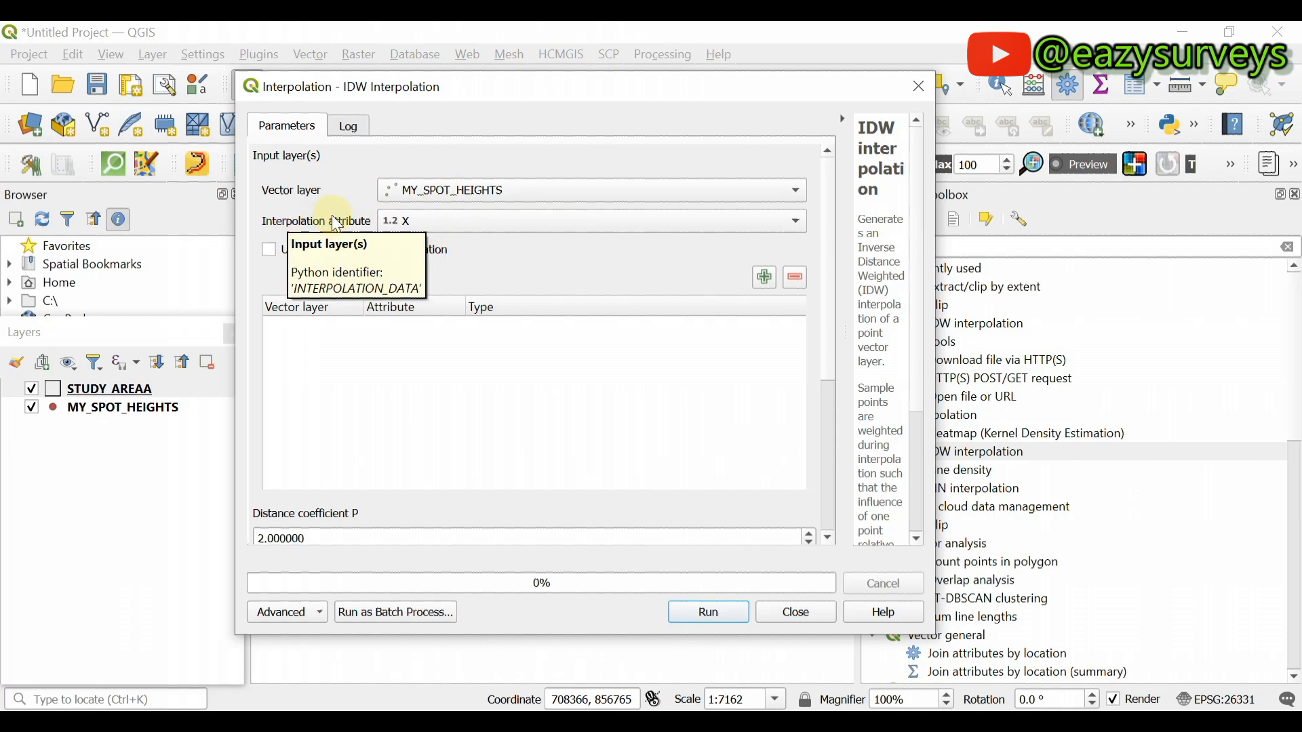
{"action": "left_click", "coordinate": [520, 229]}
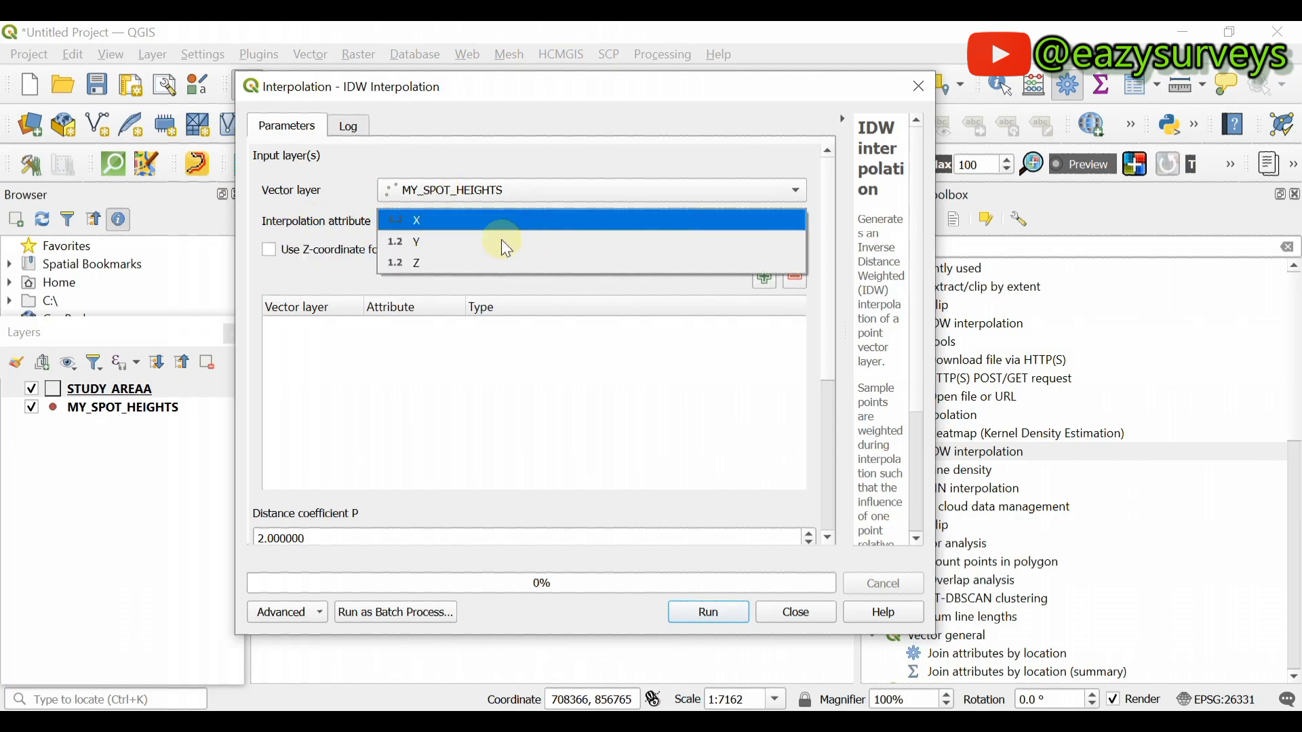
{"action": "left_click", "coordinate": [470, 261]}
{"action": "left_click", "coordinate": [269, 250]}
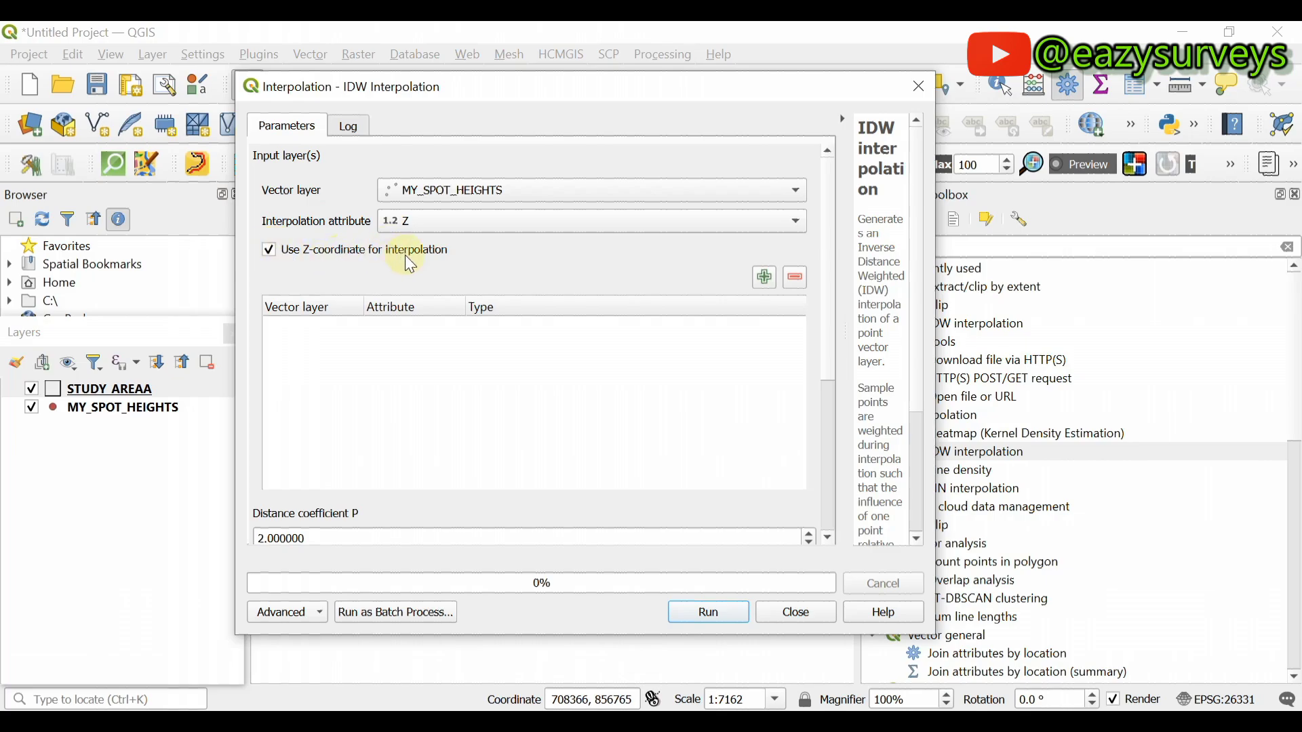
{"action": "left_click", "coordinate": [763, 278]}
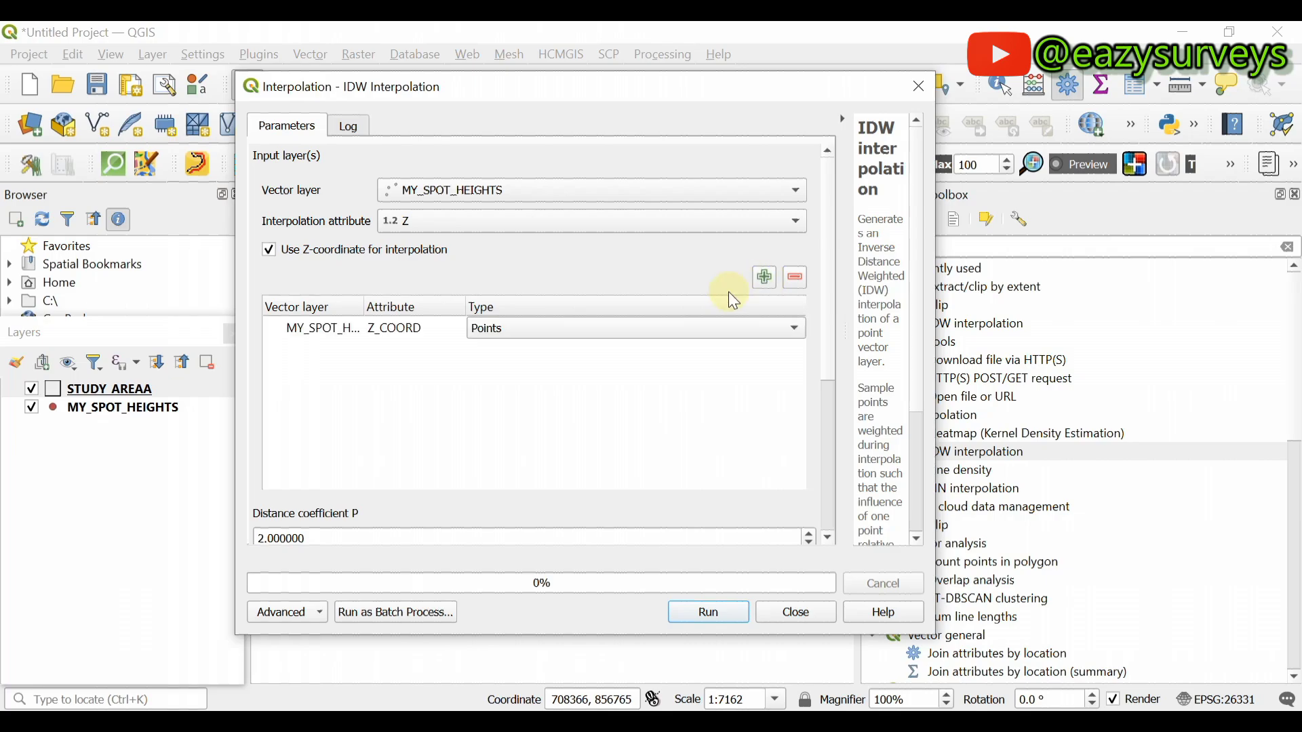
{"action": "left_click", "coordinate": [343, 324]}
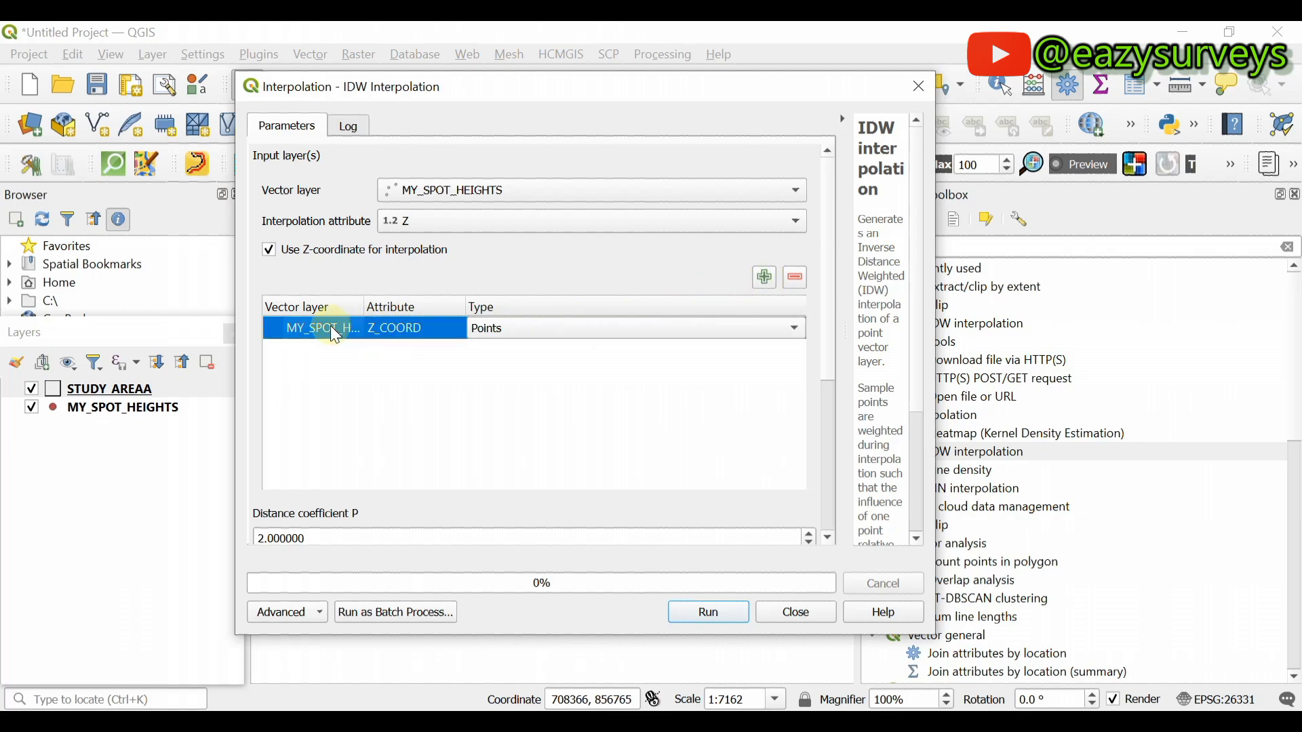
{"action": "left_click", "coordinate": [511, 328]}
{"action": "left_click", "coordinate": [512, 328]}
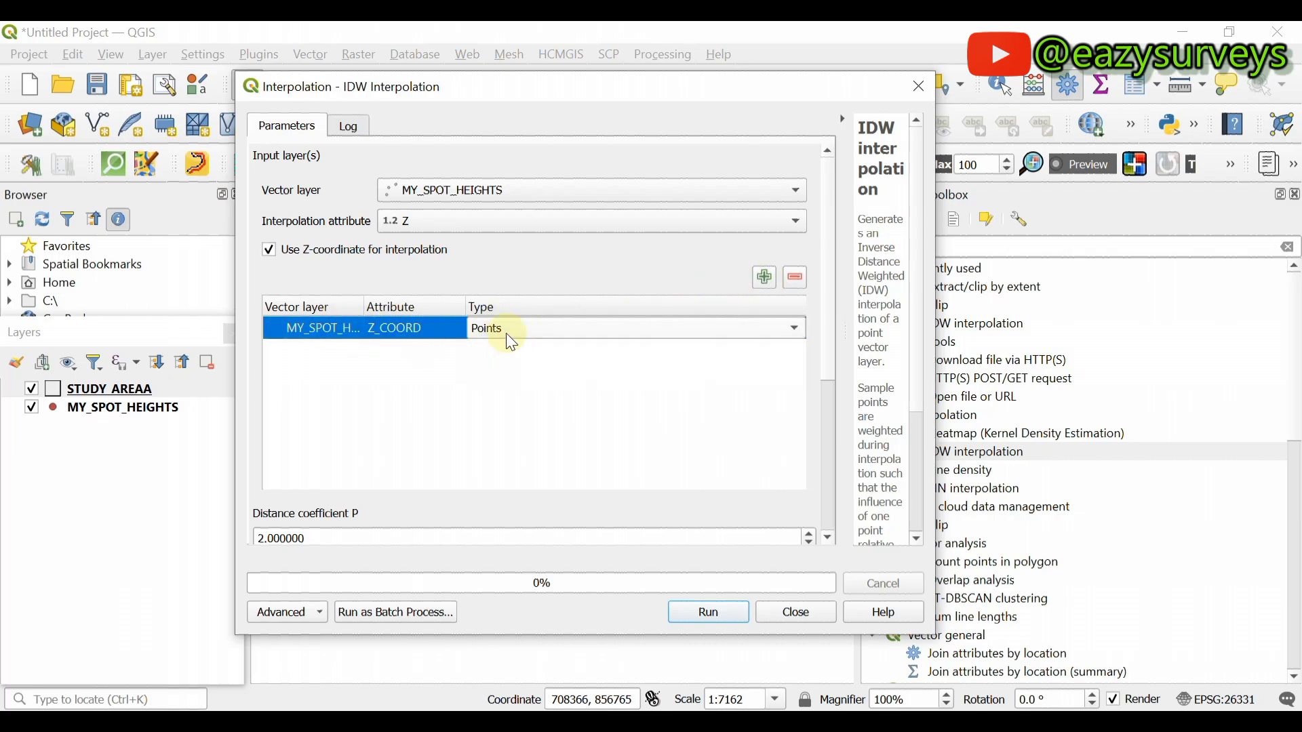
Set the interpolation extent by calculating it from the STUDY_AREAA layer
{"action": "scroll", "coordinate": [557, 394], "scroll_direction": "down", "scroll_amount": 2}
{"action": "scroll", "coordinate": [557, 393], "scroll_direction": "down", "scroll_amount": 2}
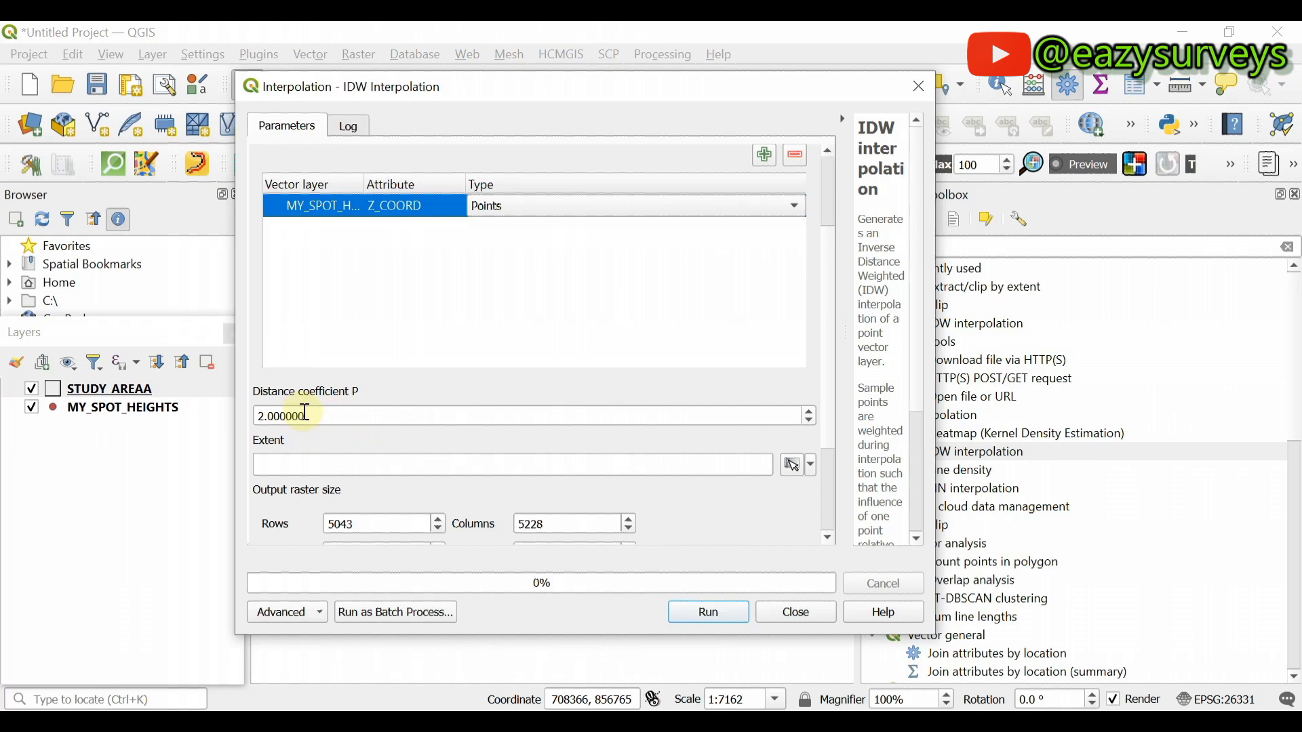
{"action": "scroll", "coordinate": [614, 343], "scroll_direction": "down", "scroll_amount": 2}
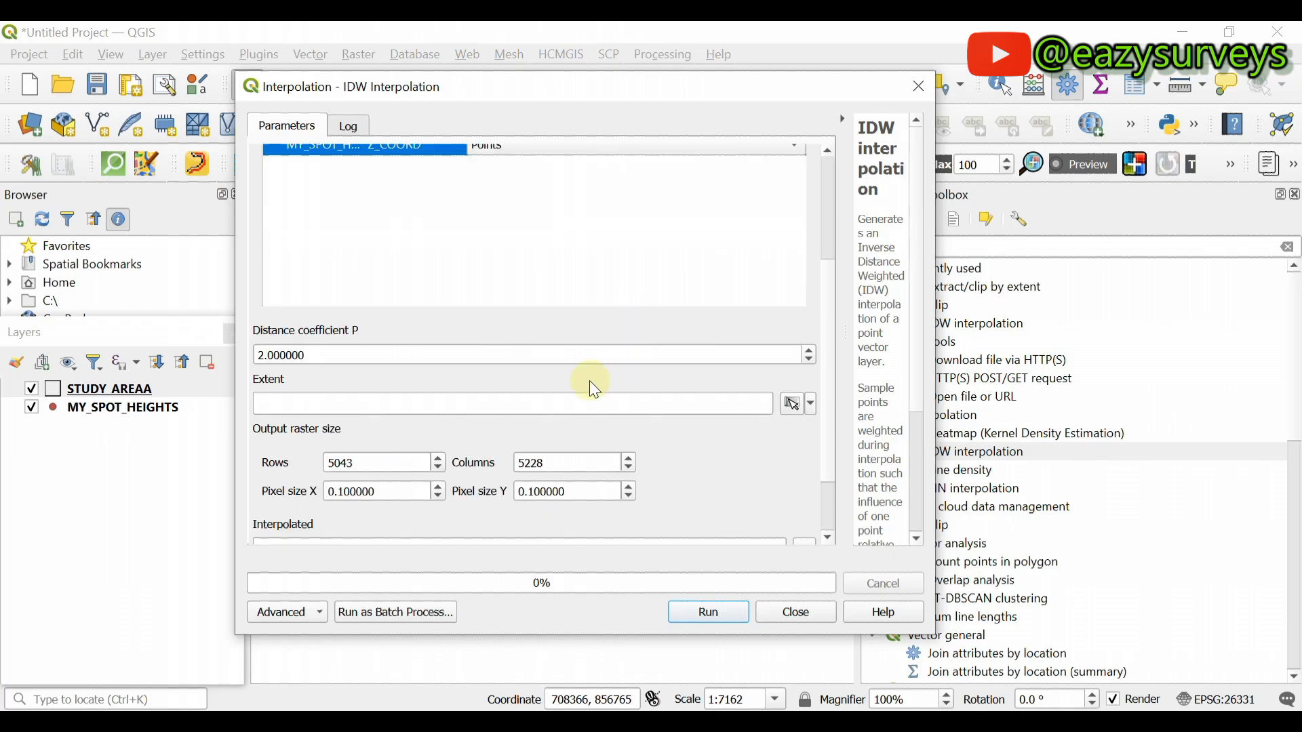
{"action": "left_click", "coordinate": [301, 404]}
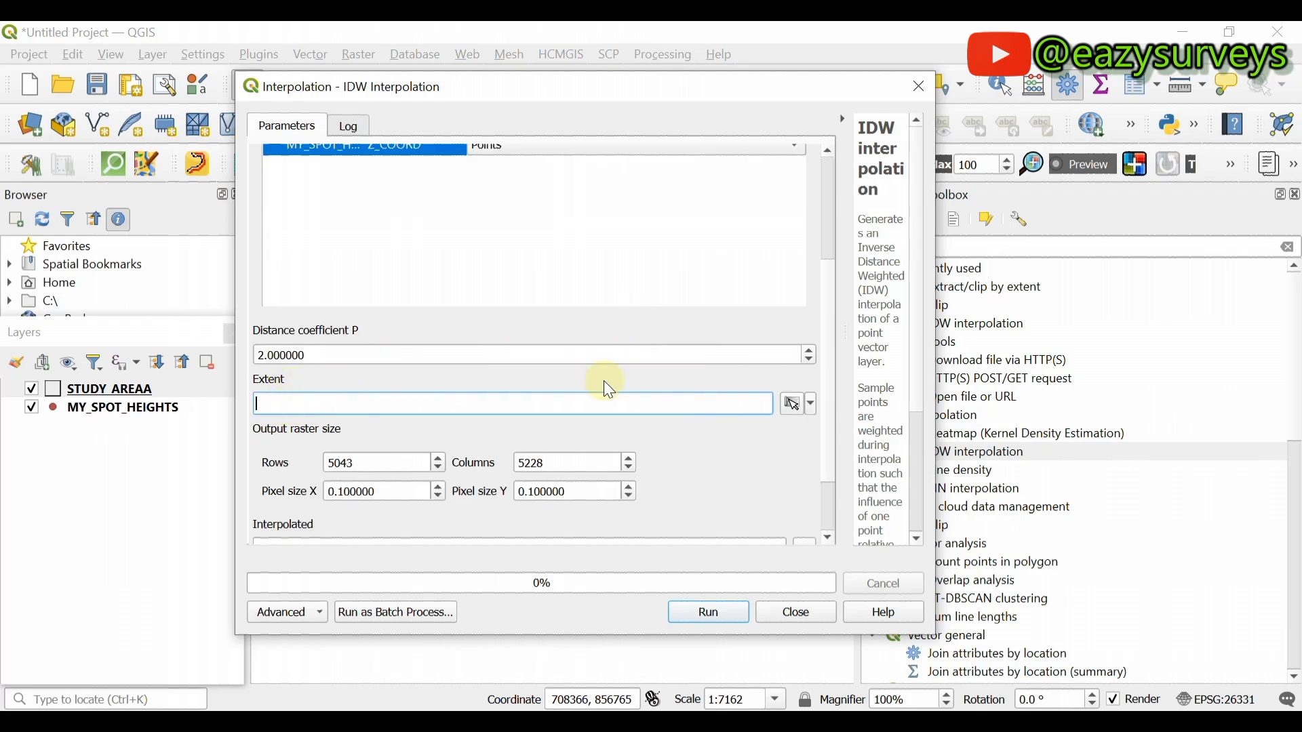
{"action": "left_click", "coordinate": [814, 407]}
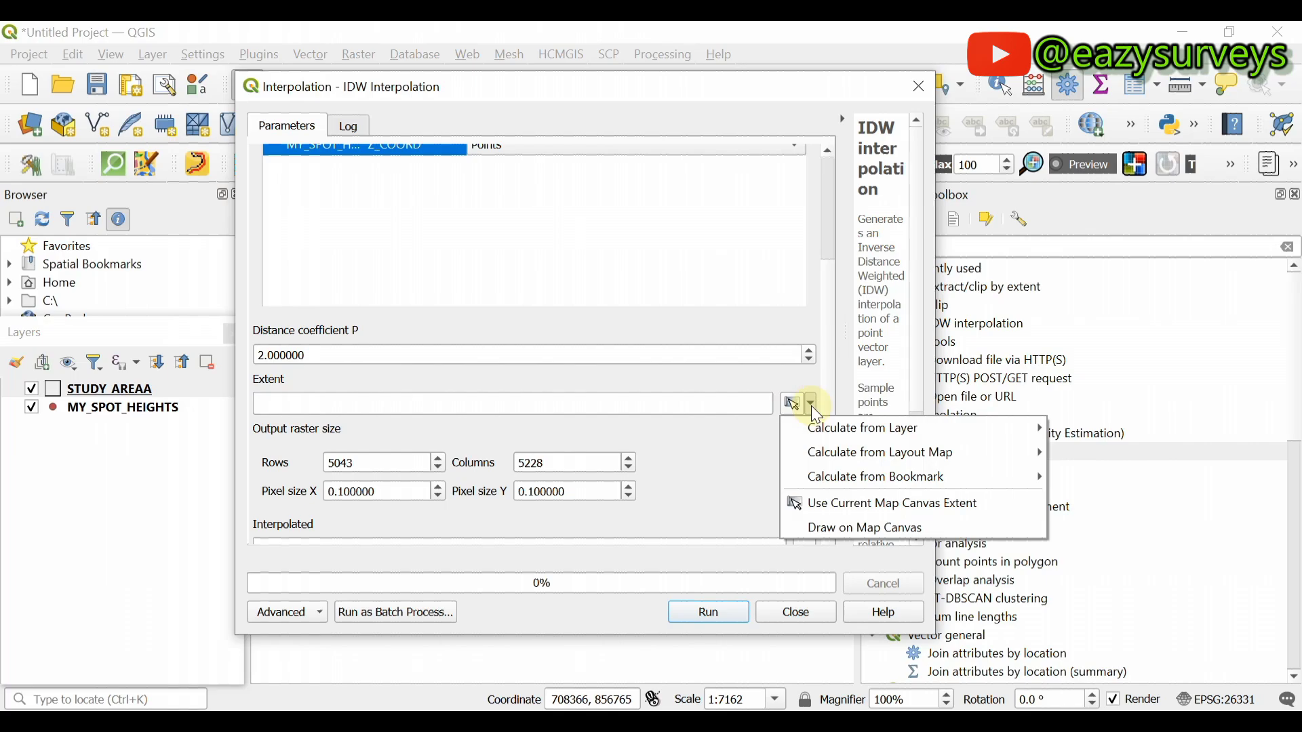
{"action": "mouse_move", "coordinate": [833, 434]}
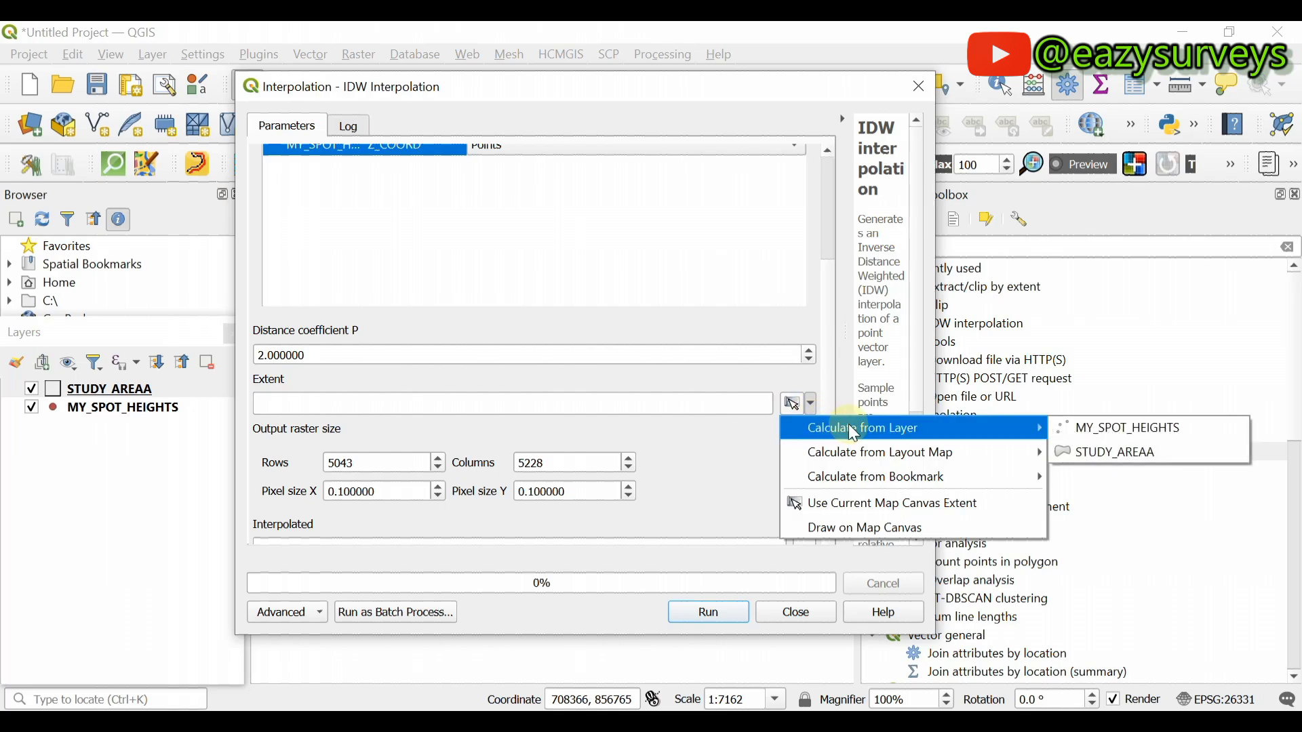
{"action": "left_click", "coordinate": [1111, 453]}
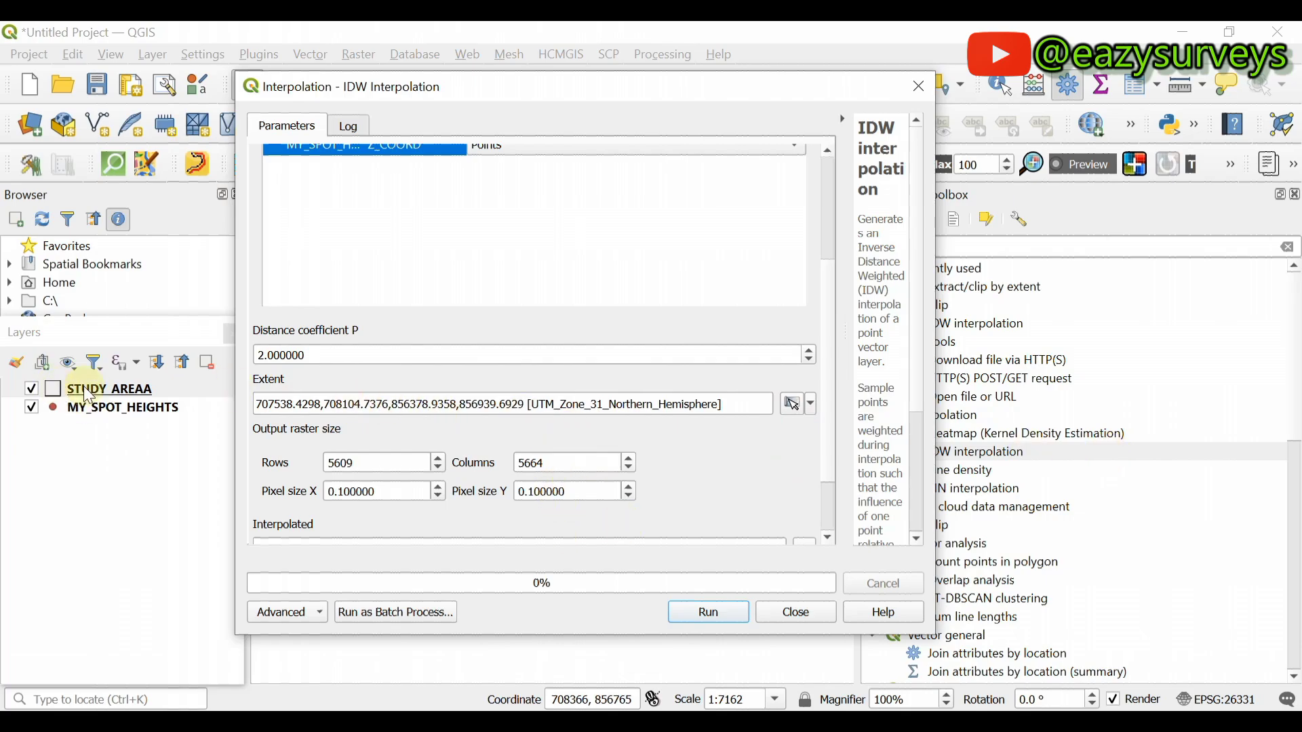
Set the interpolated output to save as TOPO_RASTER in TIF format in the MY_RESULTS folder on the Desktop
{"action": "scroll", "coordinate": [807, 407], "scroll_direction": "down", "scroll_amount": 2}
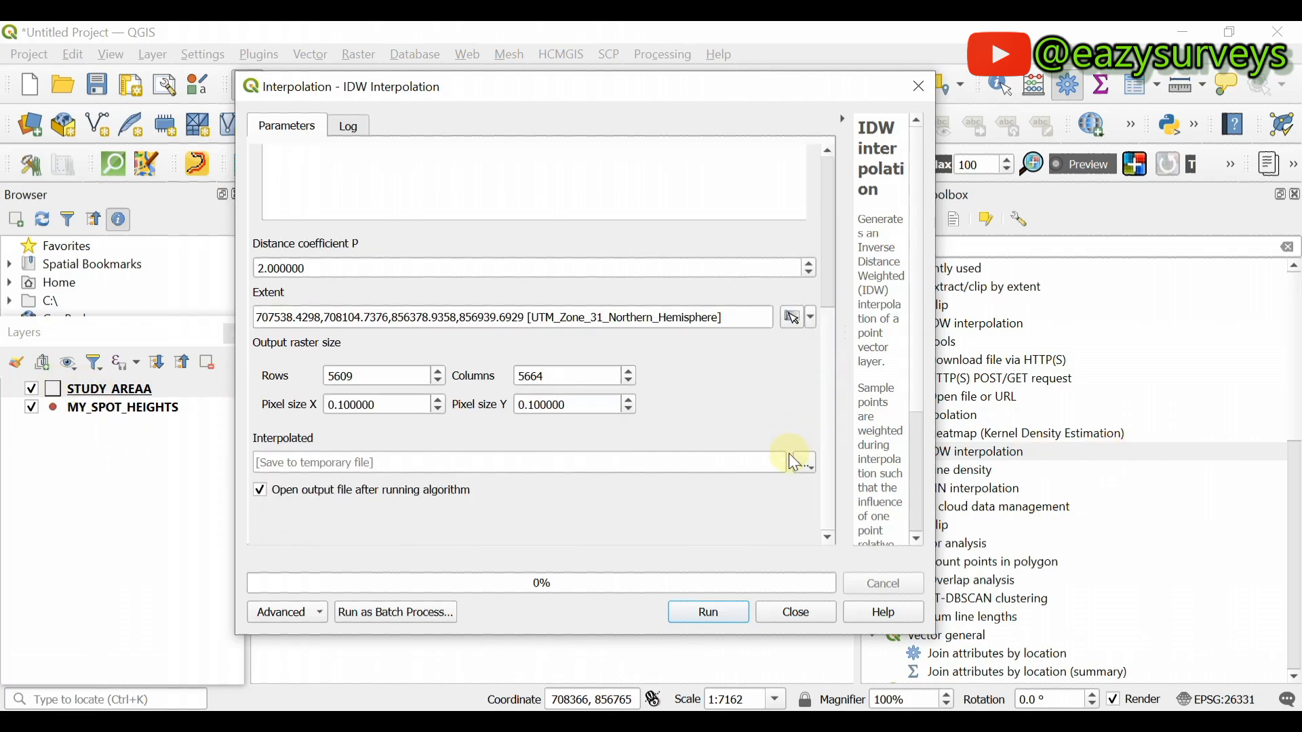
{"action": "left_click", "coordinate": [806, 462]}
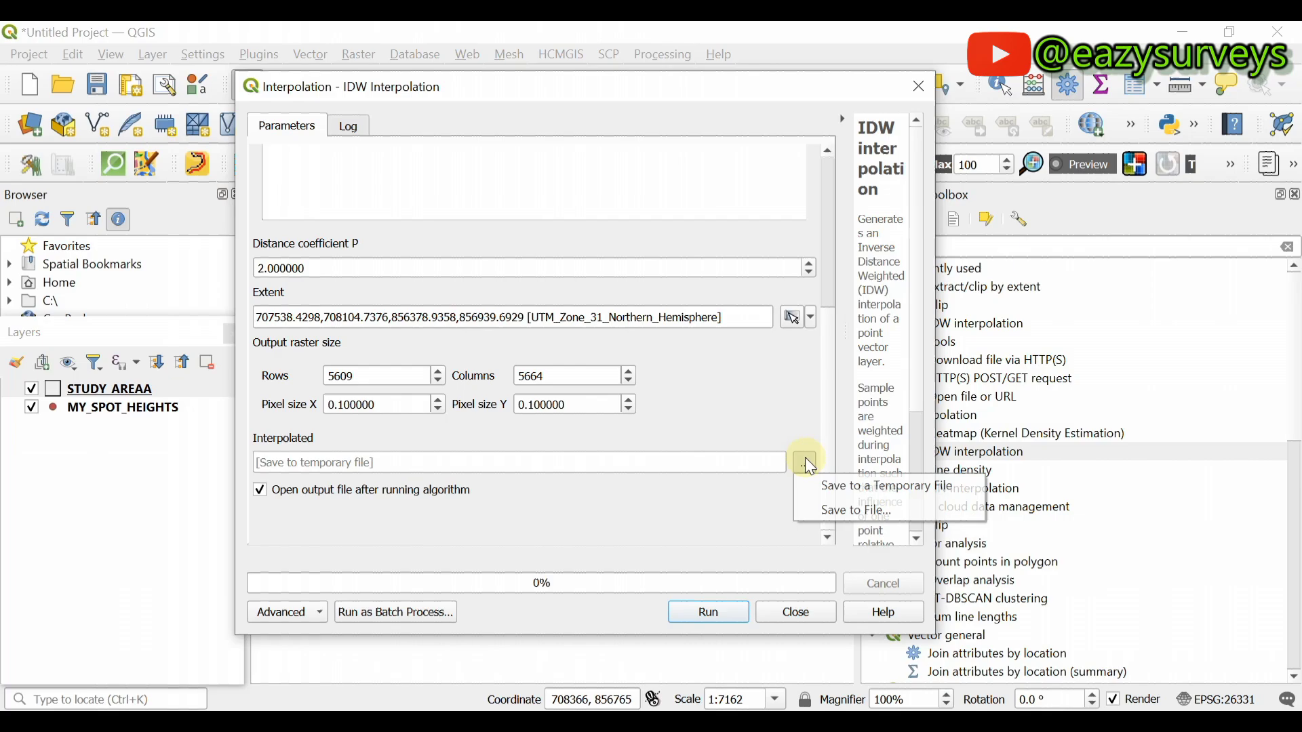
{"action": "left_click", "coordinate": [853, 510]}
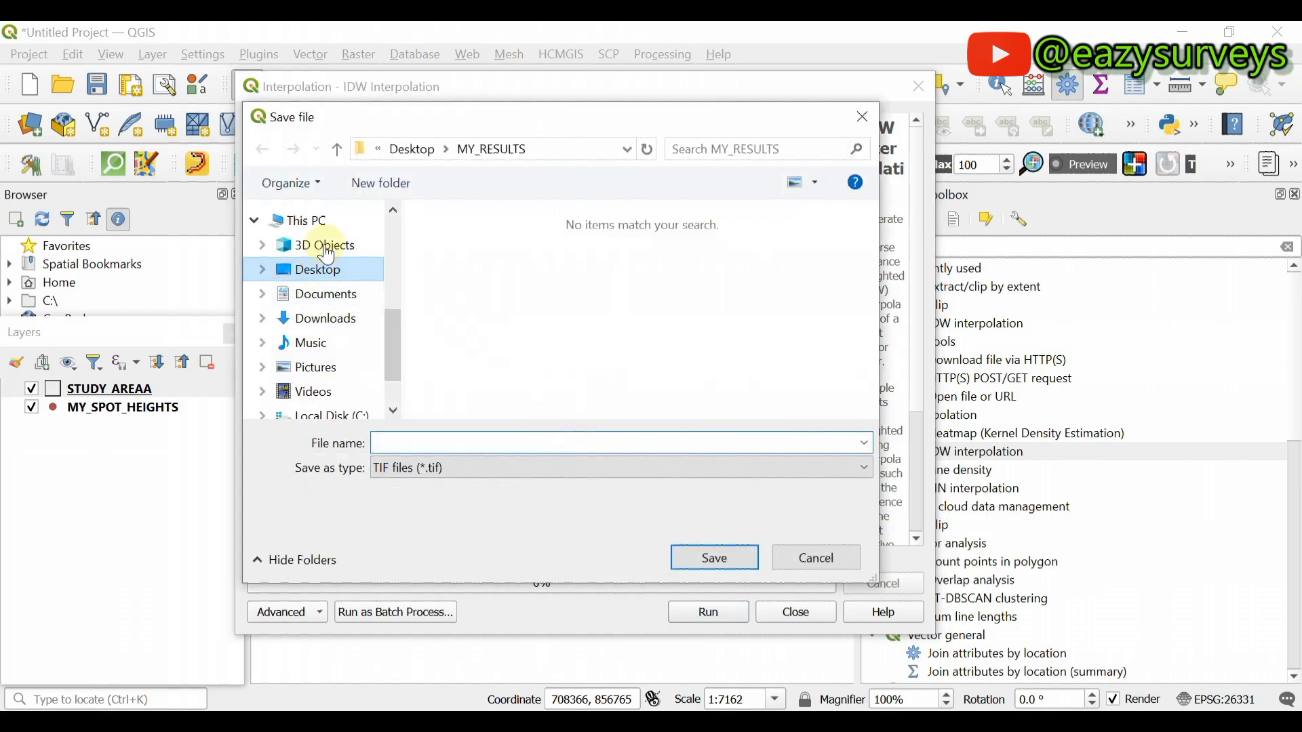
{"action": "left_click", "coordinate": [331, 283]}
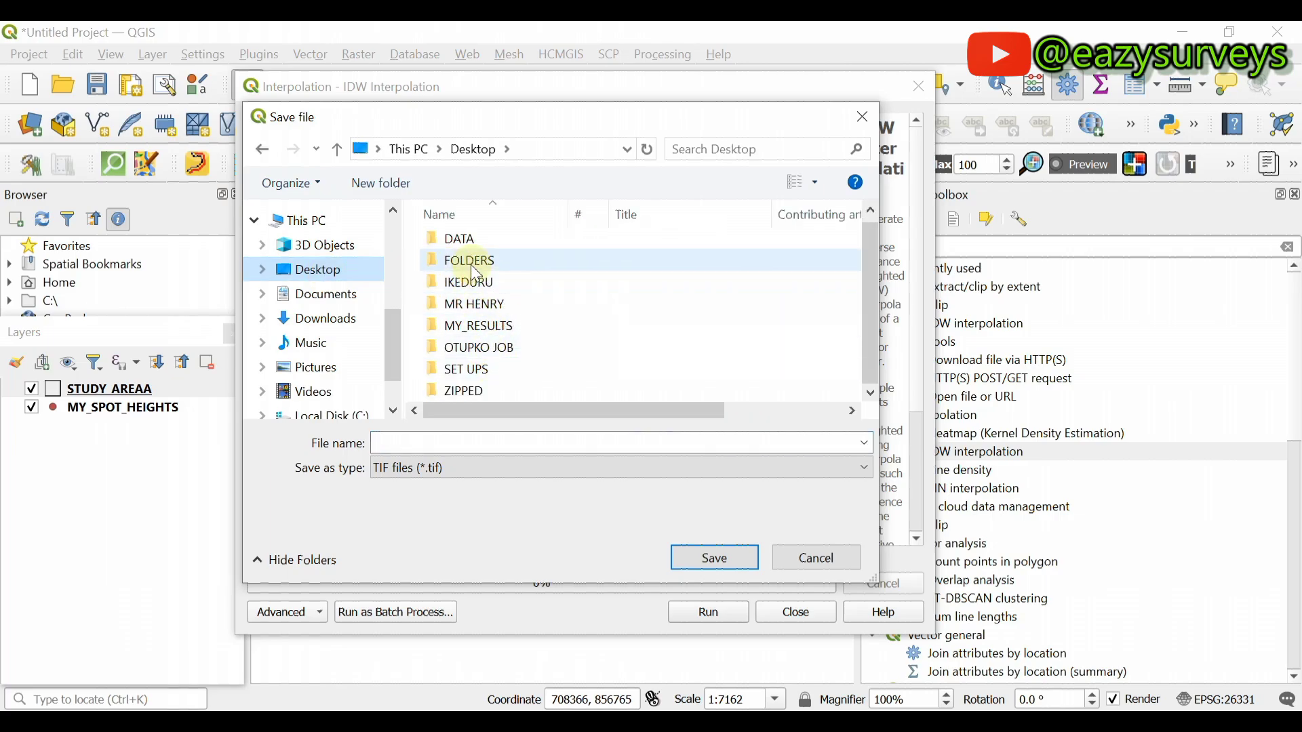
{"action": "double_click", "coordinate": [488, 335]}
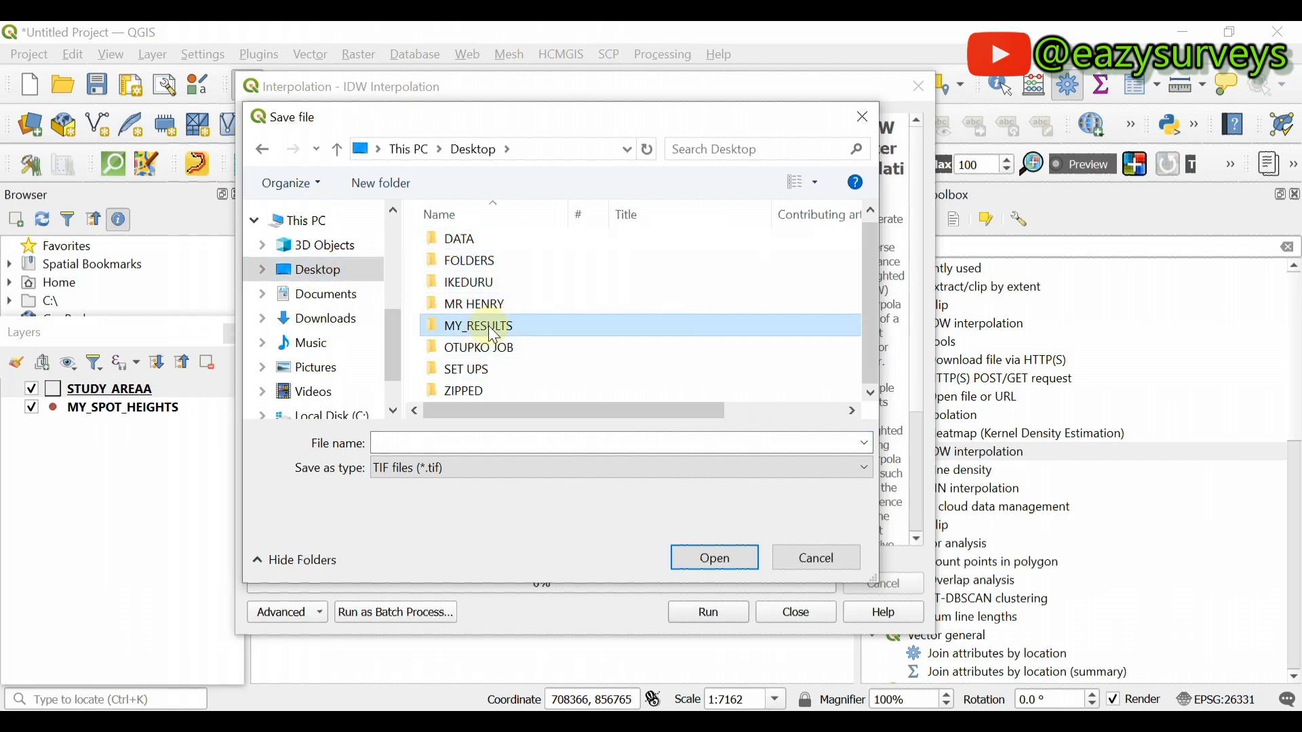
{"action": "left_click", "coordinate": [408, 444]}
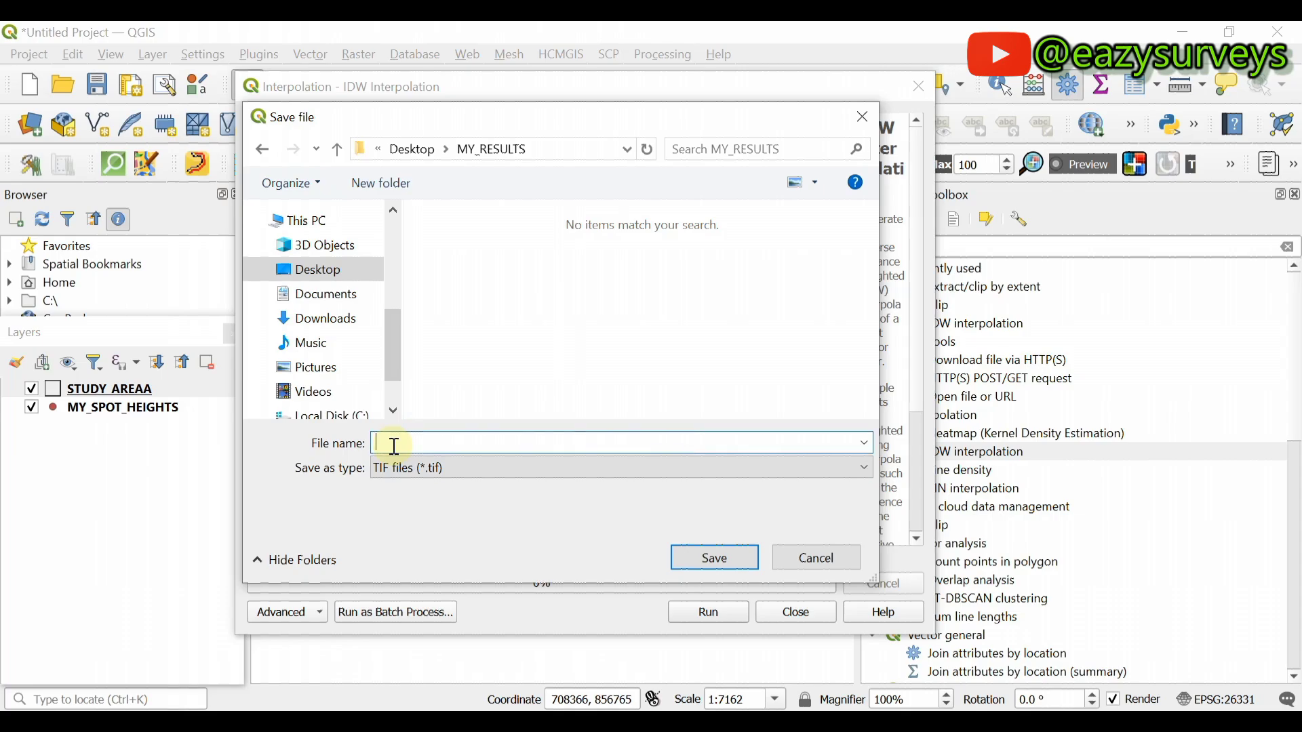
{"action": "type", "text": "TOPO_RASTER"}
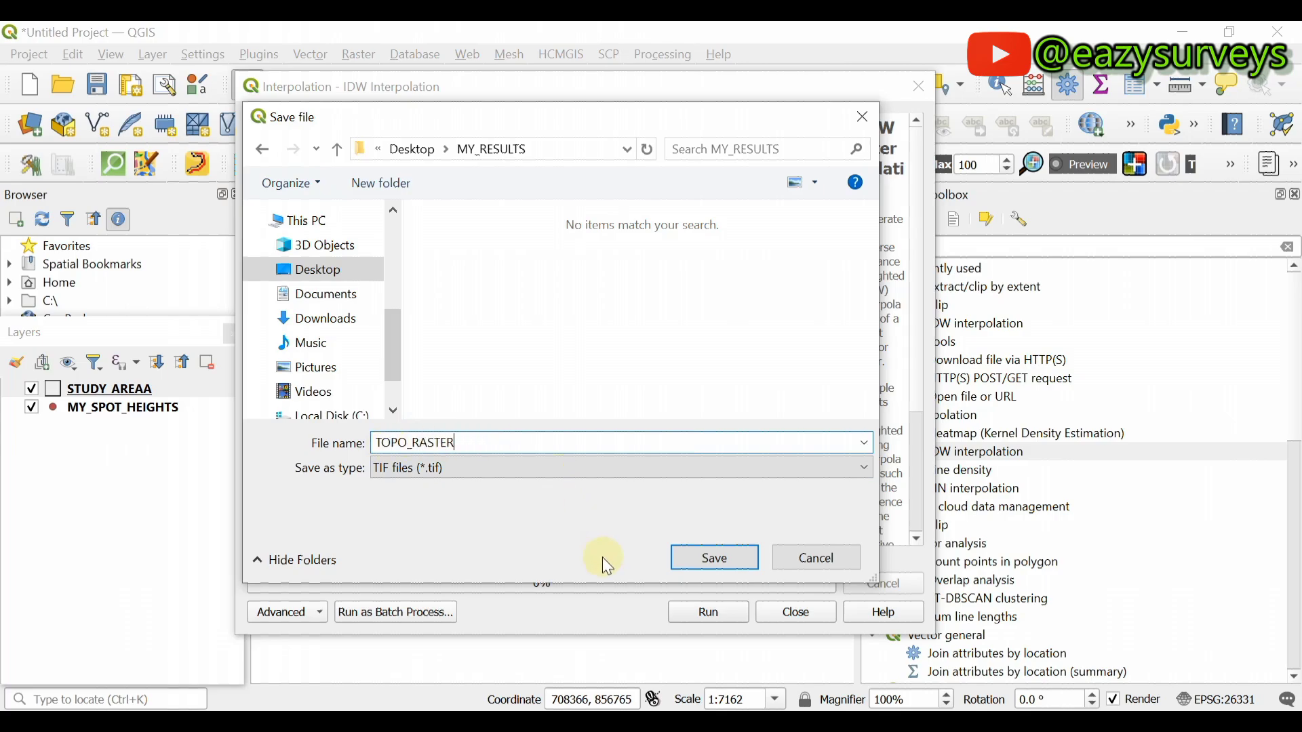
{"action": "left_click", "coordinate": [714, 558]}
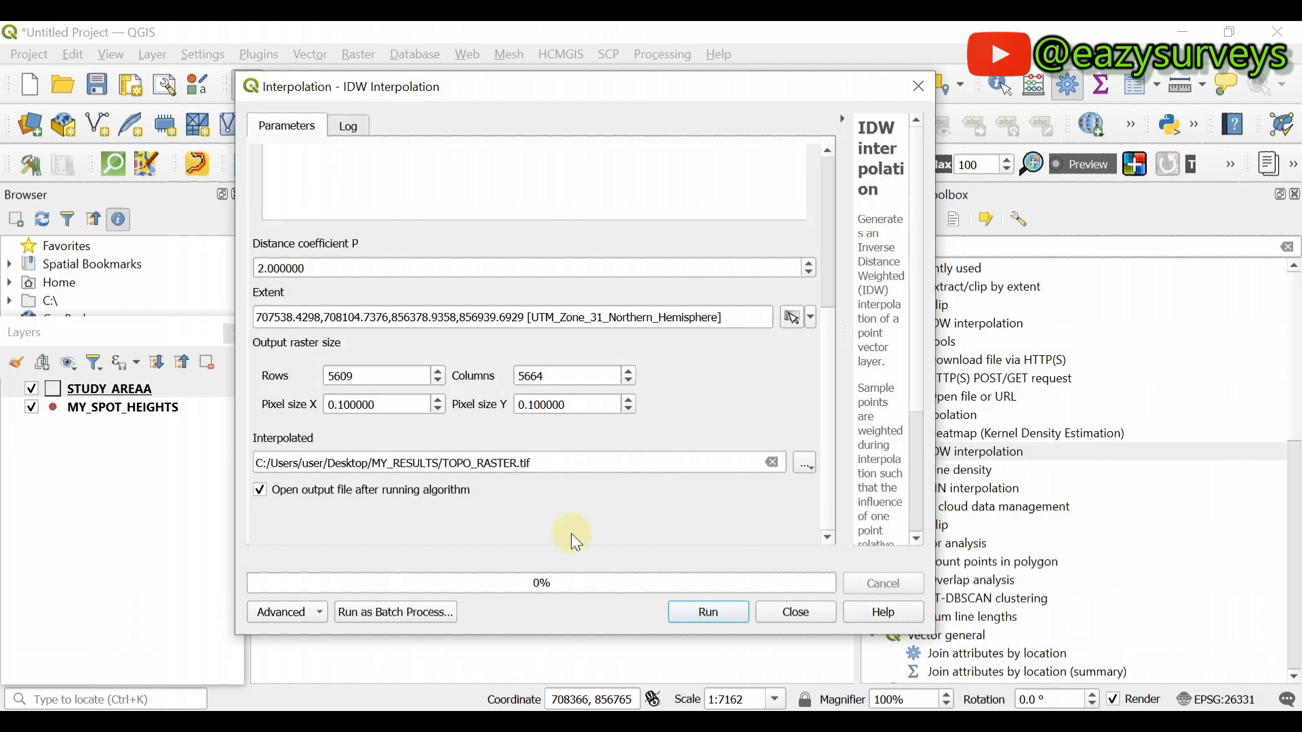
Run the IDW interpolation with the output file set to open after running, and close the dialog
{"action": "left_click", "coordinate": [261, 492]}
{"action": "left_click", "coordinate": [260, 492]}
{"action": "left_click", "coordinate": [698, 610]}
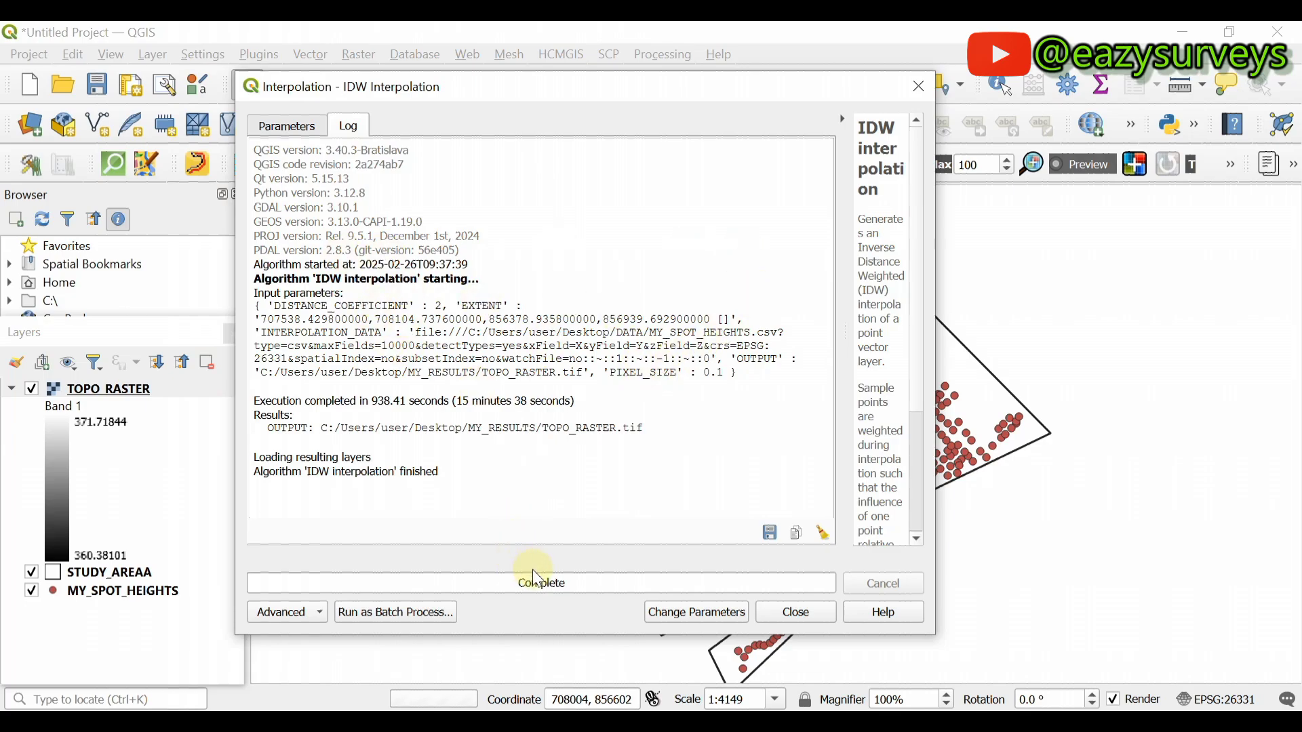
{"action": "left_click", "coordinate": [921, 88]}
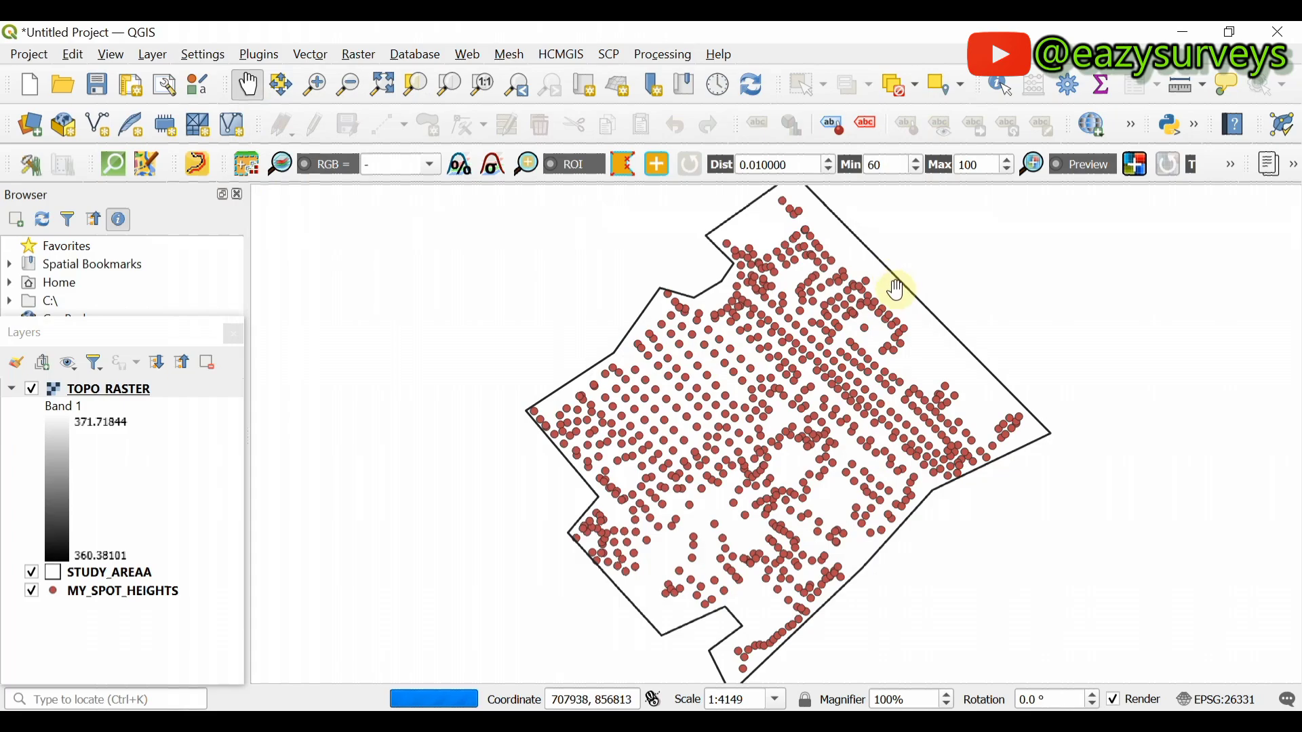
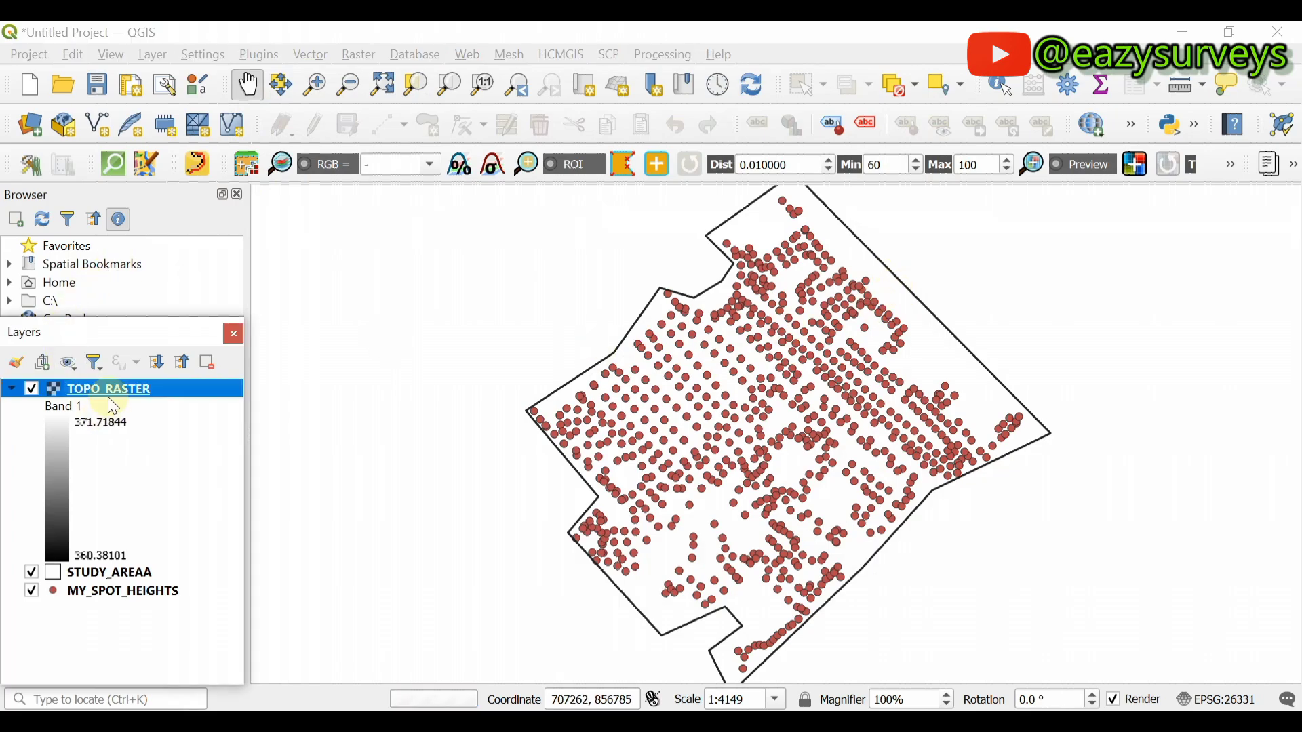
Move the TOPO_RASTER layer below STUDY_AREAA and MY_SPOT_HEIGHTS in the layer order
{"action": "left_click", "coordinate": [208, 37]}
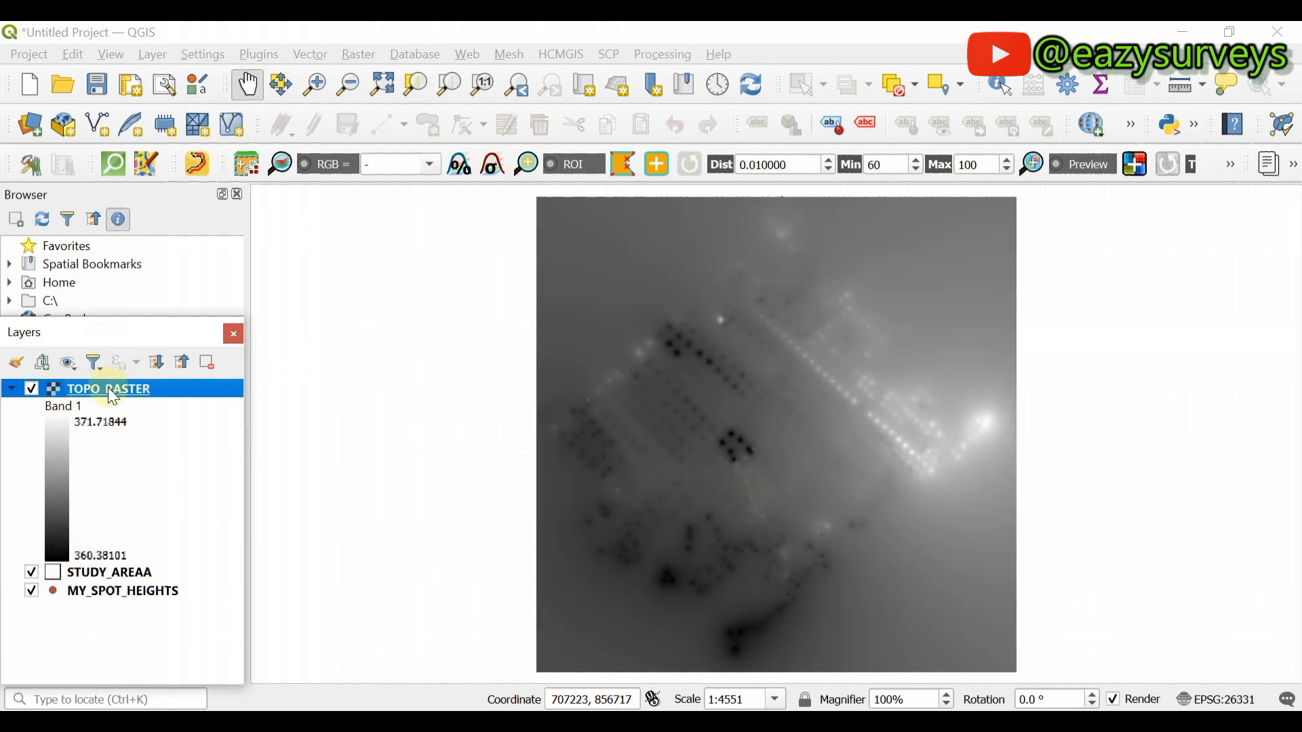
{"action": "left_click_drag", "start_coordinate": [124, 383], "coordinate": [88, 620]}
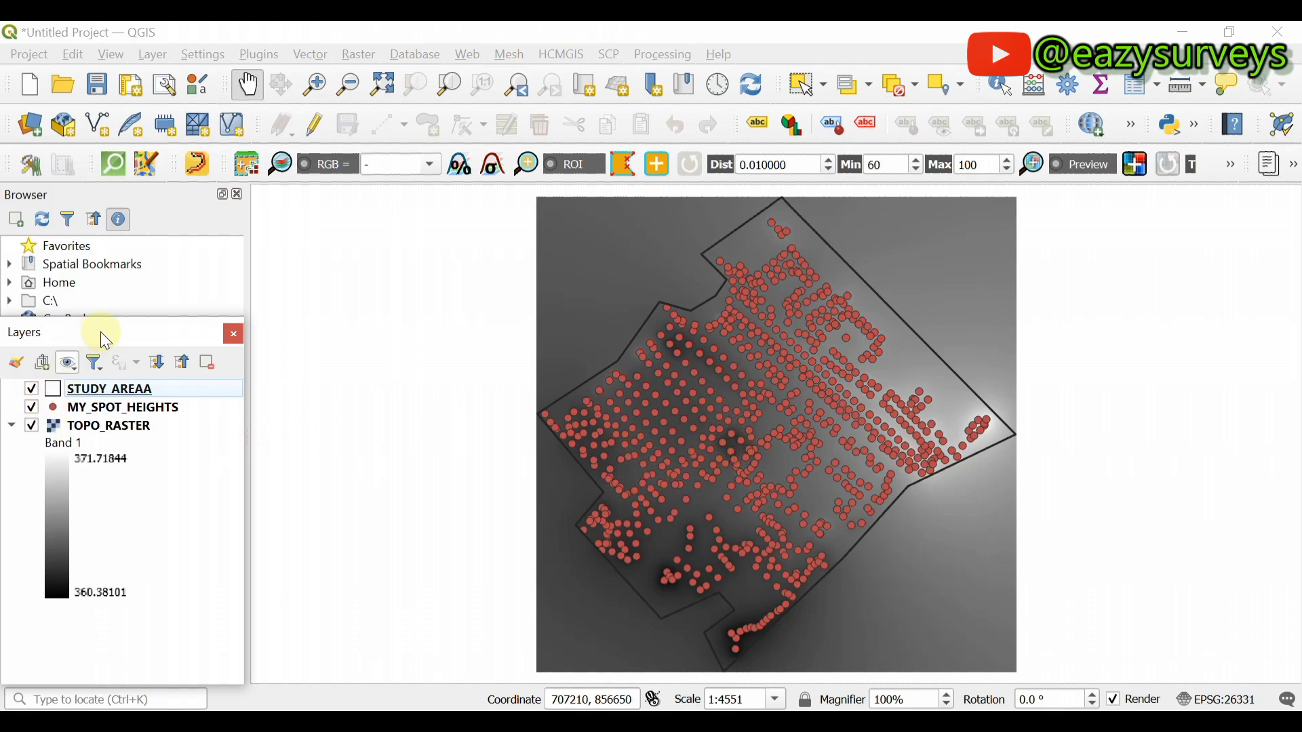
Search the processing tools for "cont" and open the Contour algorithm
{"action": "left_click", "coordinate": [644, 58]}
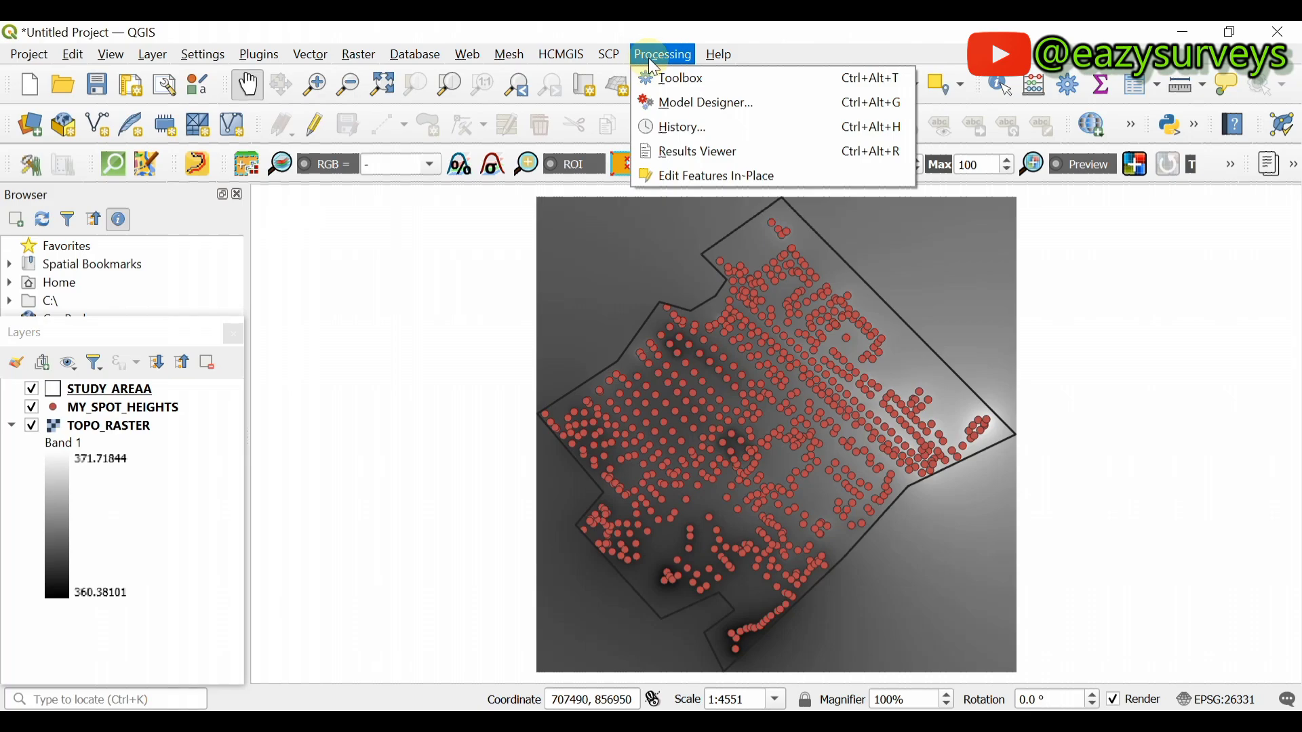
{"action": "left_click", "coordinate": [682, 79]}
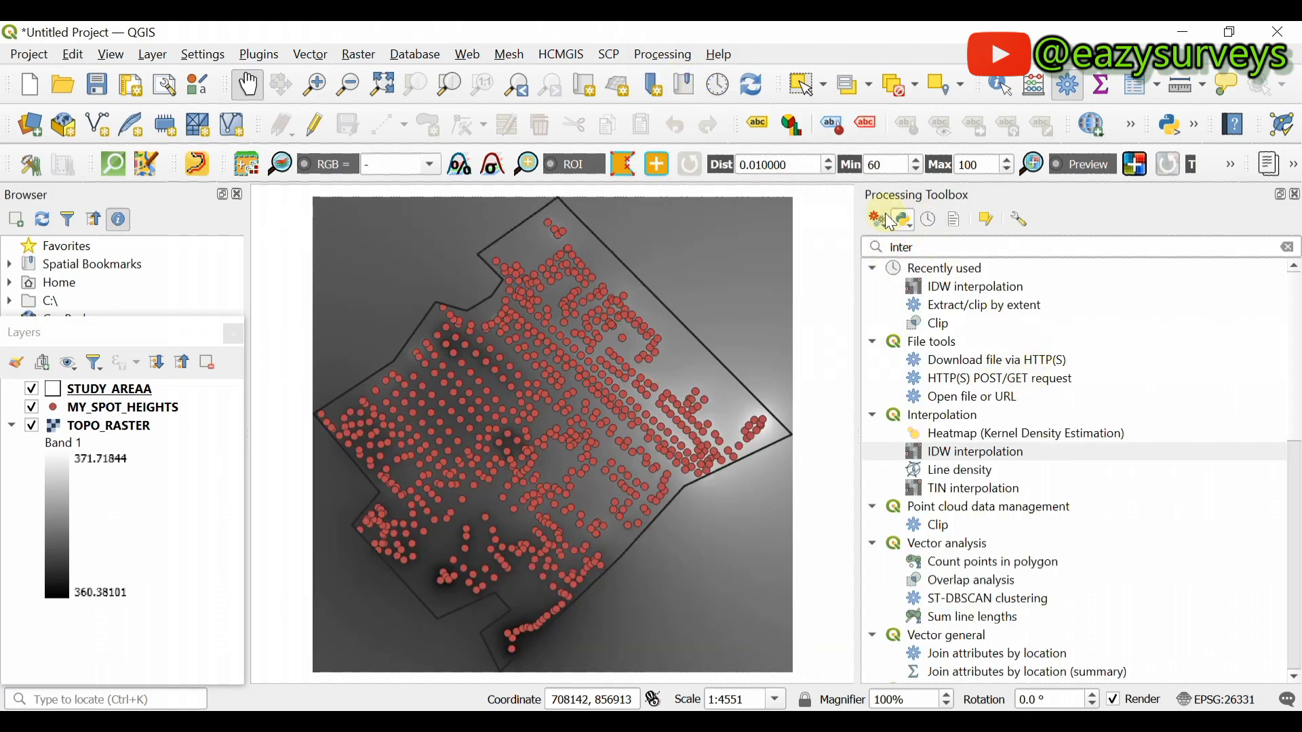
{"action": "left_click", "coordinate": [936, 247]}
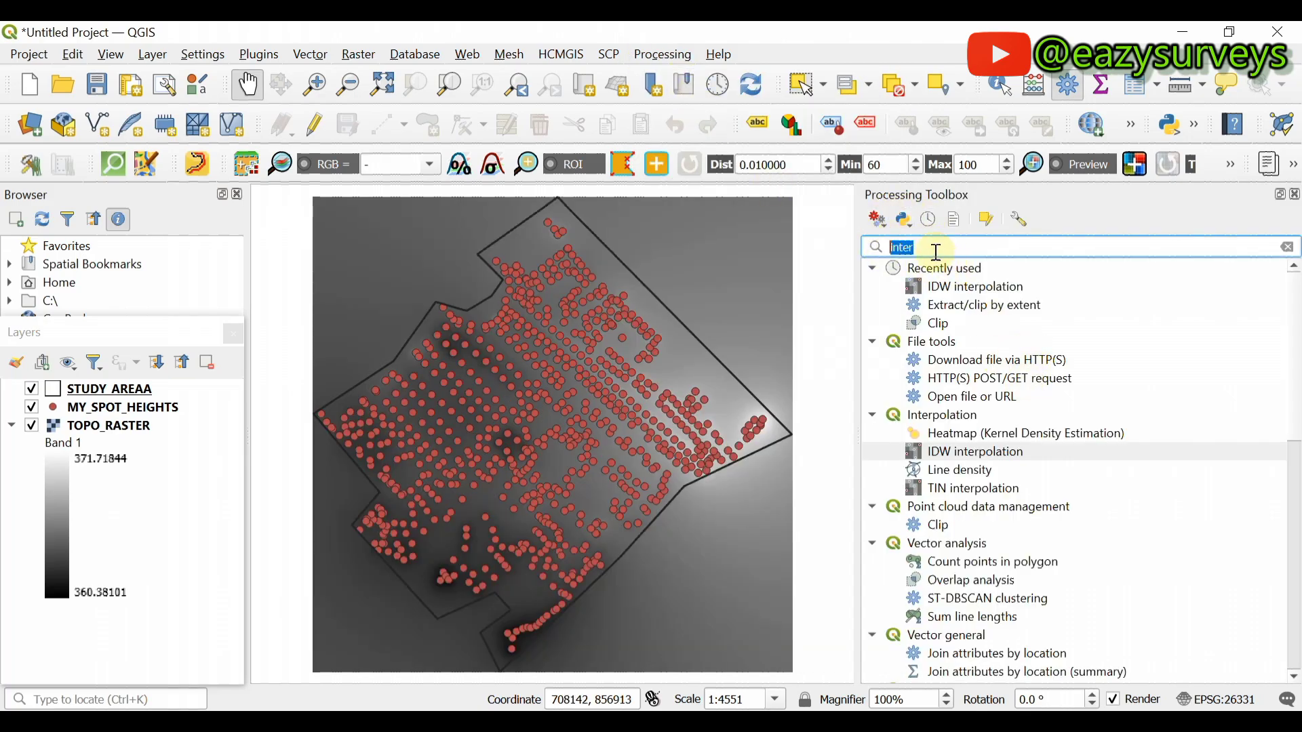
{"action": "type", "text": "cont"}
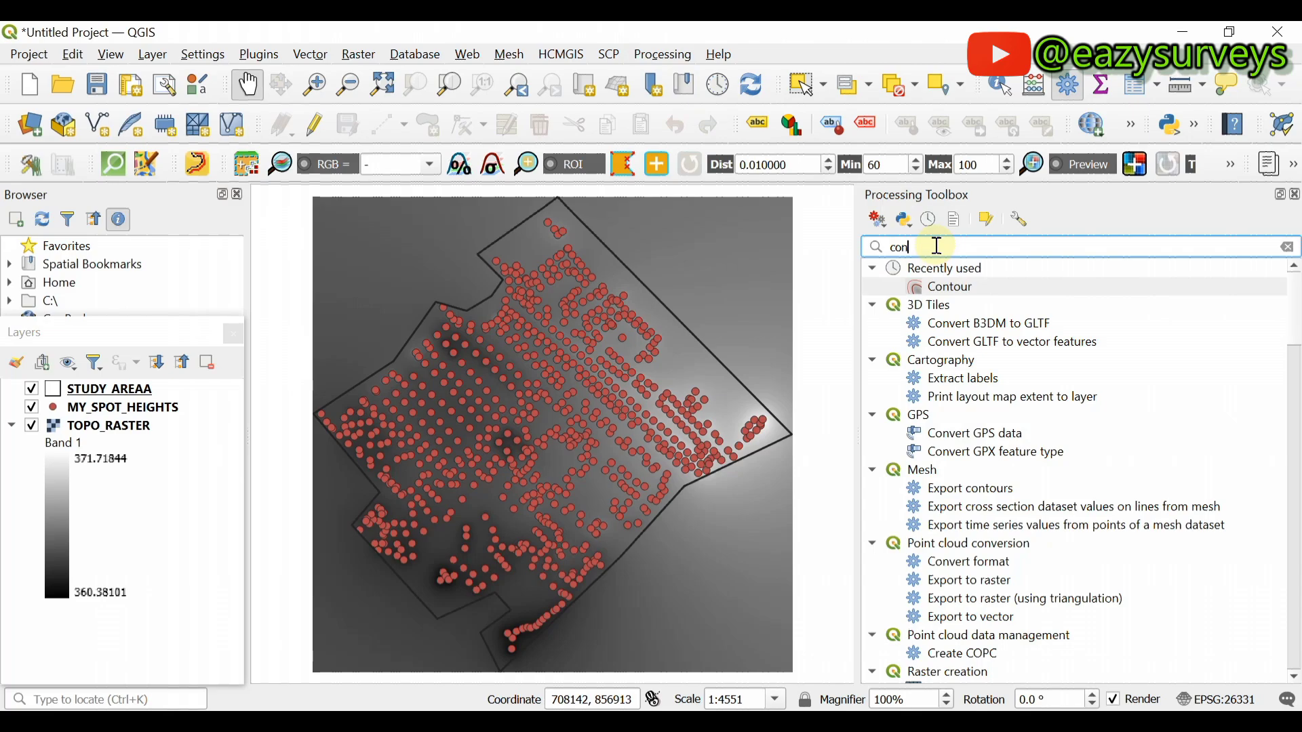
{"action": "double_click", "coordinate": [961, 287]}
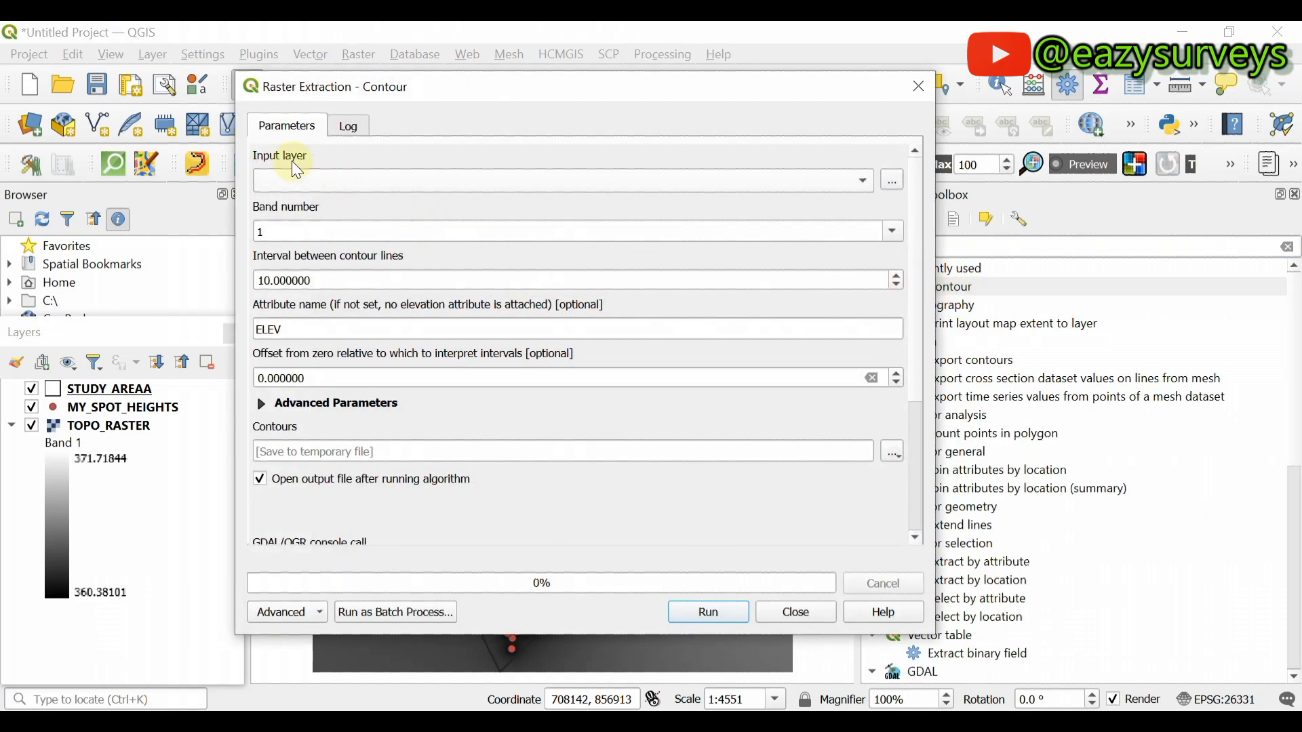
Use TOPO_RASTER as the contour input layer and set the interval between contour lines to 0.5, keeping ELEV as attribute name
{"action": "left_click", "coordinate": [865, 177]}
{"action": "left_click", "coordinate": [860, 181]}
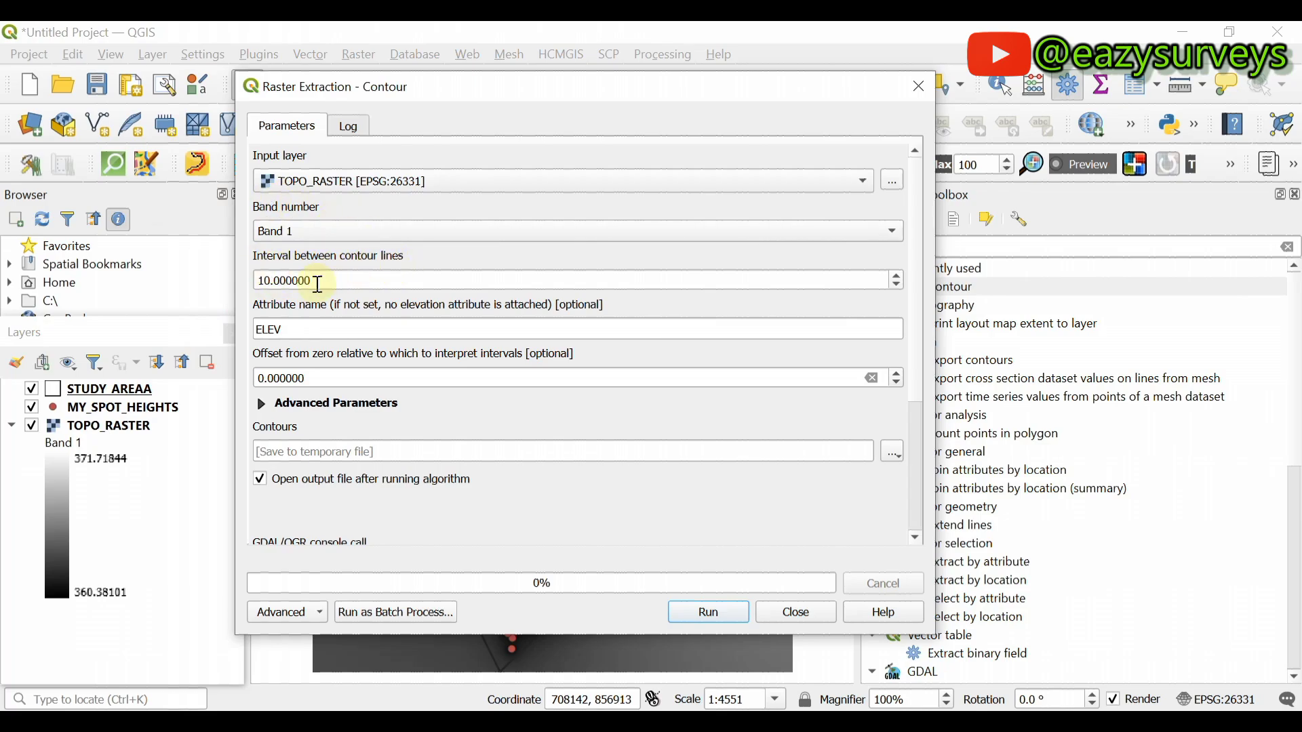
{"action": "left_click_drag", "start_coordinate": [317, 280], "coordinate": [252, 274]}
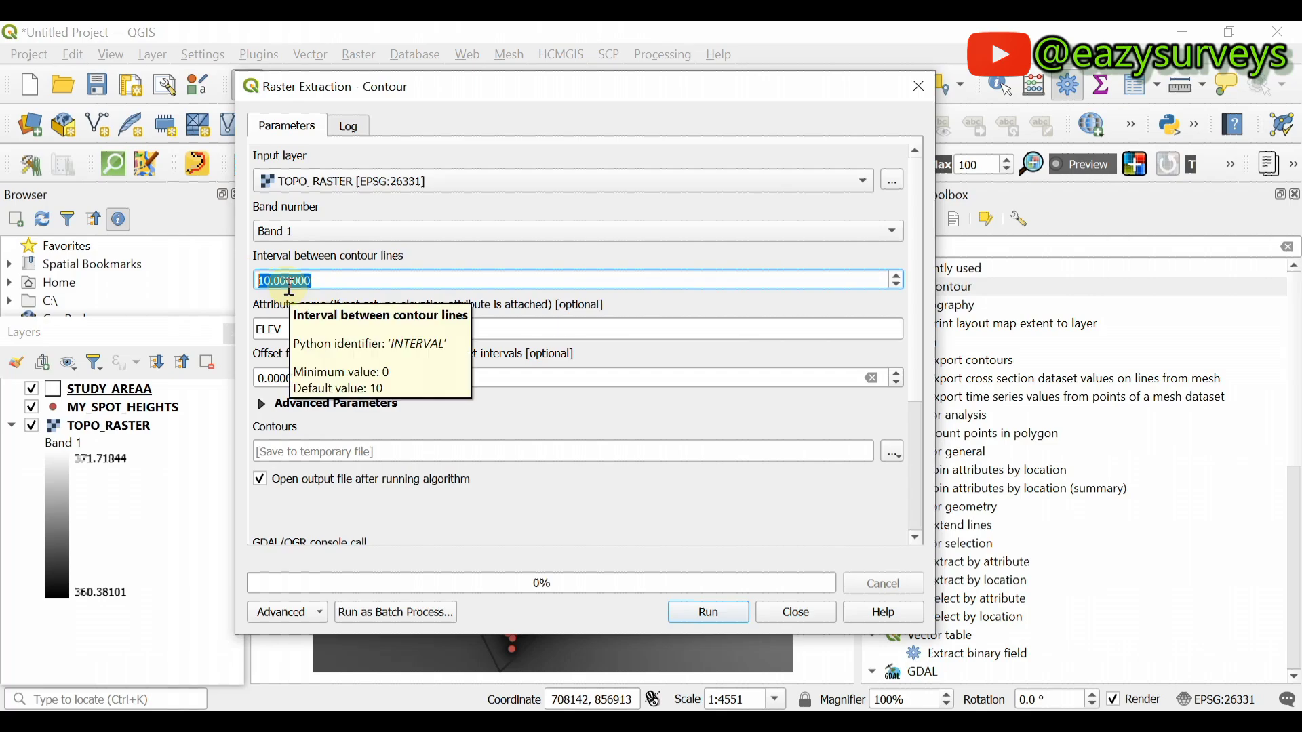
{"action": "type", "text": "0.5"}
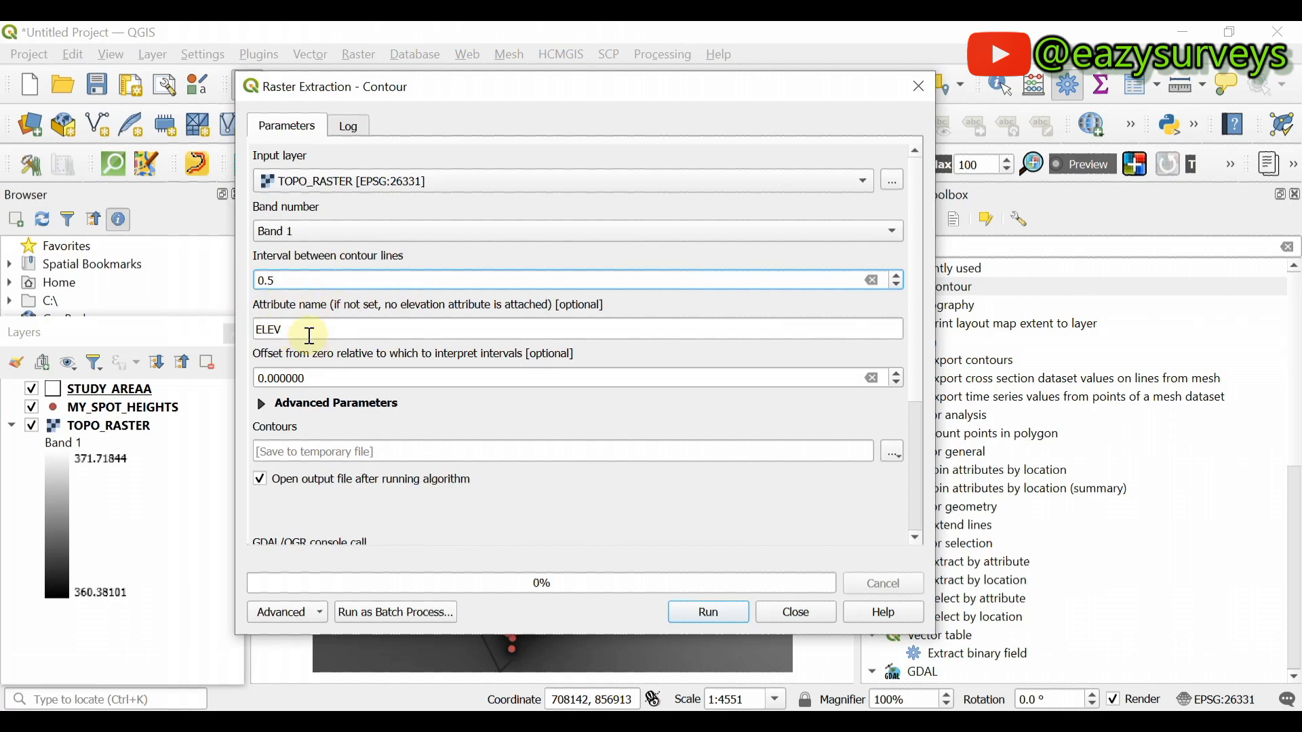
{"action": "left_click", "coordinate": [284, 330]}
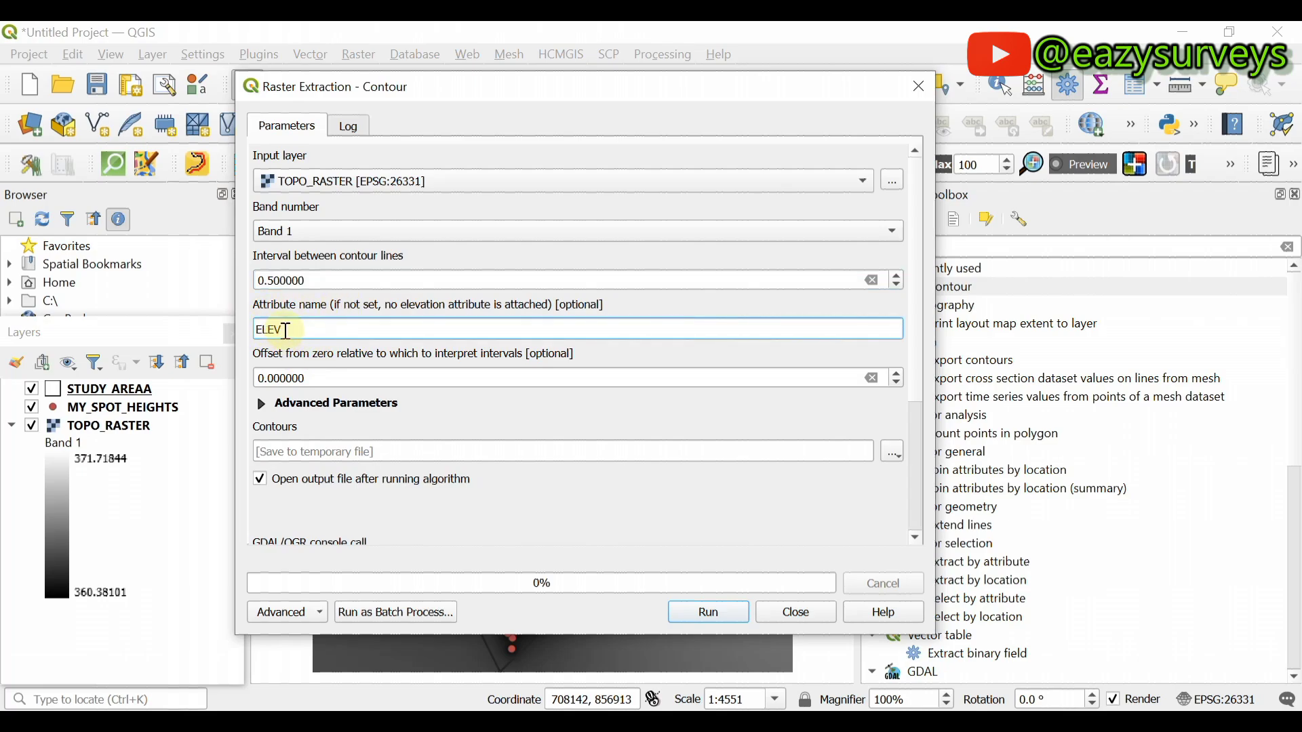
{"action": "left_click", "coordinate": [312, 375]}
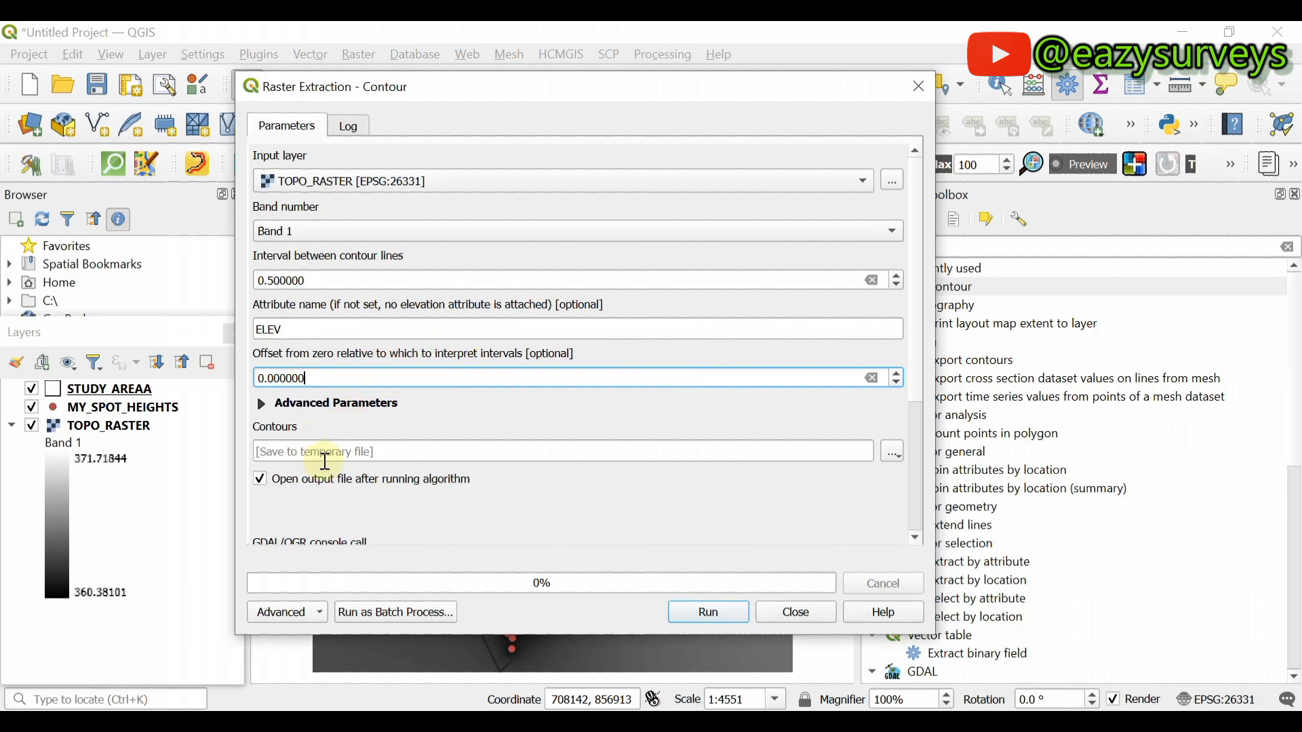
Set the contour output to save as the shapefile QGIS_CONTOURS in the MY_RESULTS folder
{"action": "left_click", "coordinate": [894, 451]}
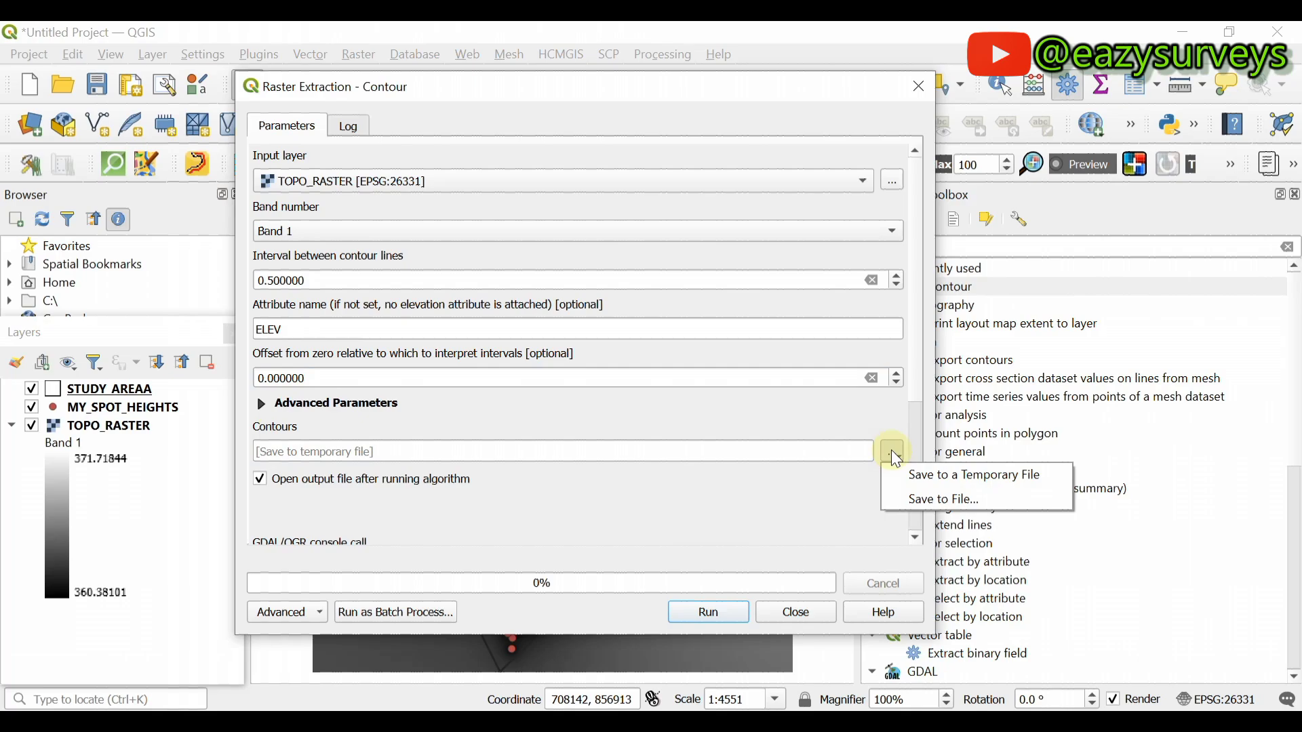
{"action": "left_click", "coordinate": [932, 502]}
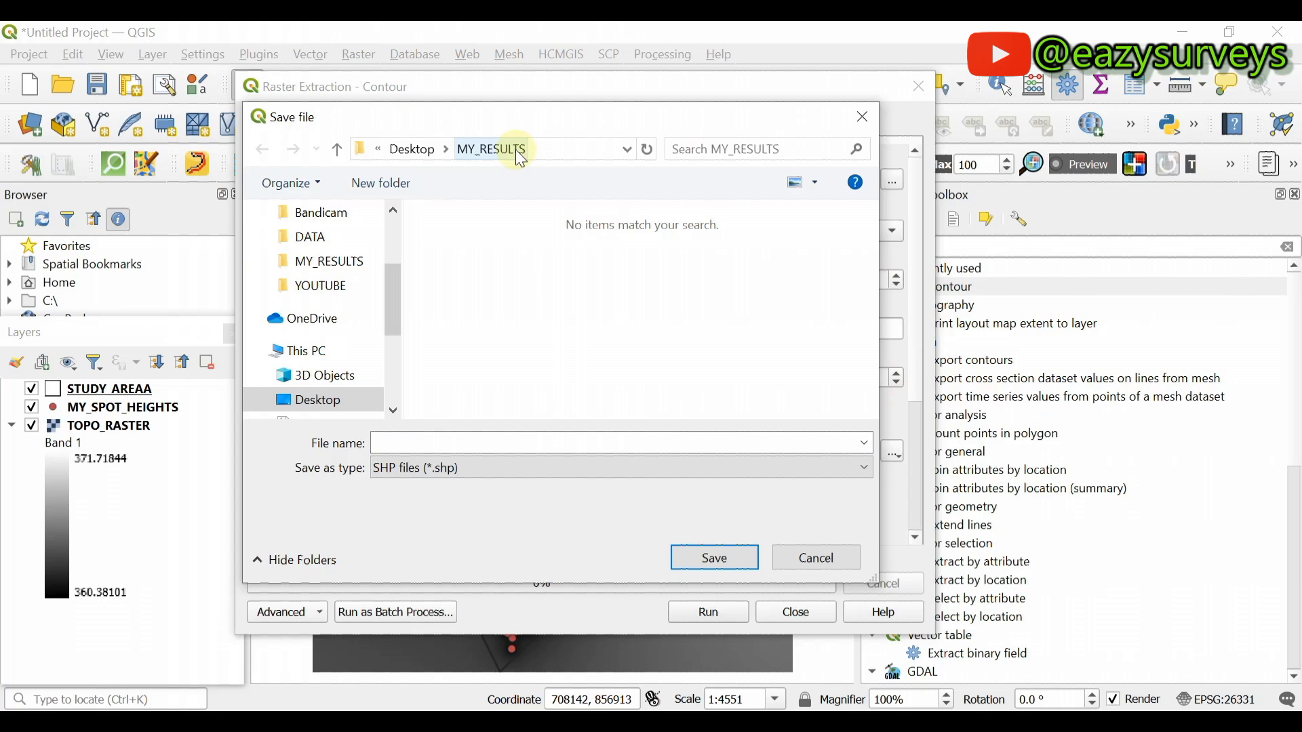
{"action": "left_click", "coordinate": [393, 441]}
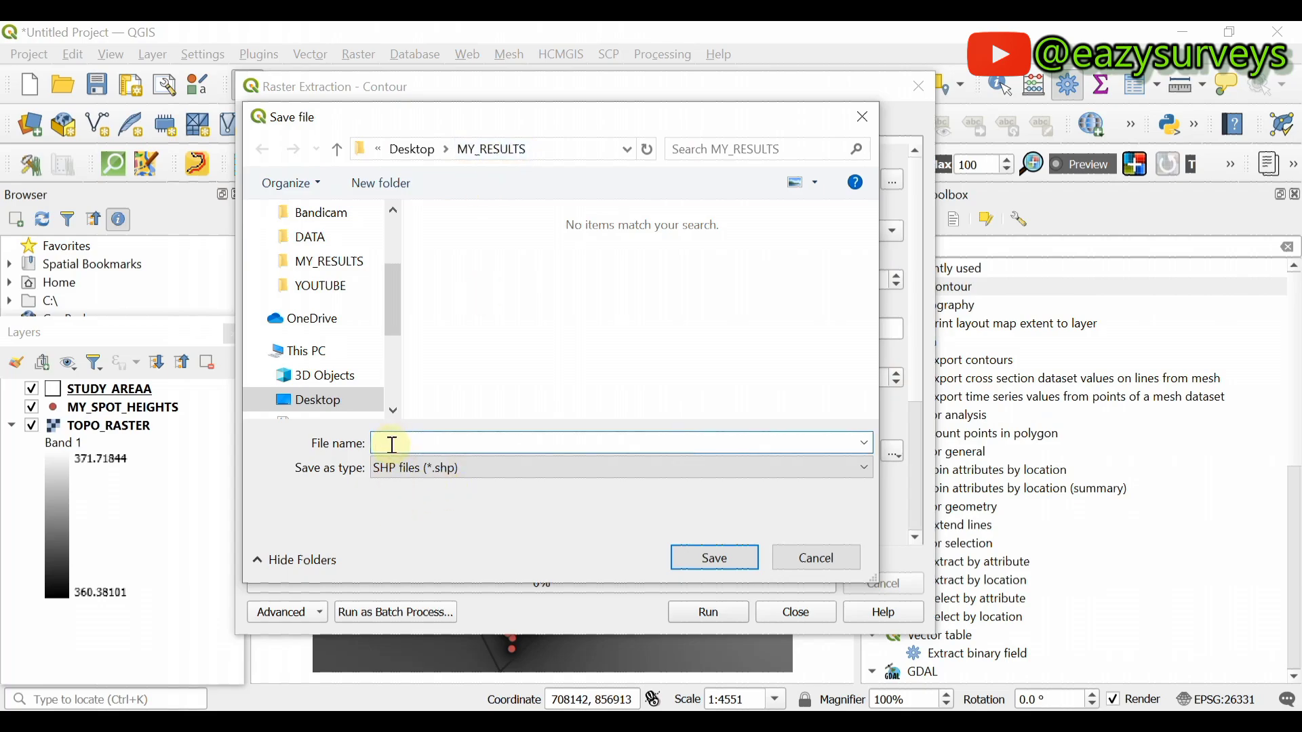
{"action": "type", "text": "CONTOURS"}
{"action": "left_click", "coordinate": [409, 448]}
{"action": "type", "text": "QGIS_"}
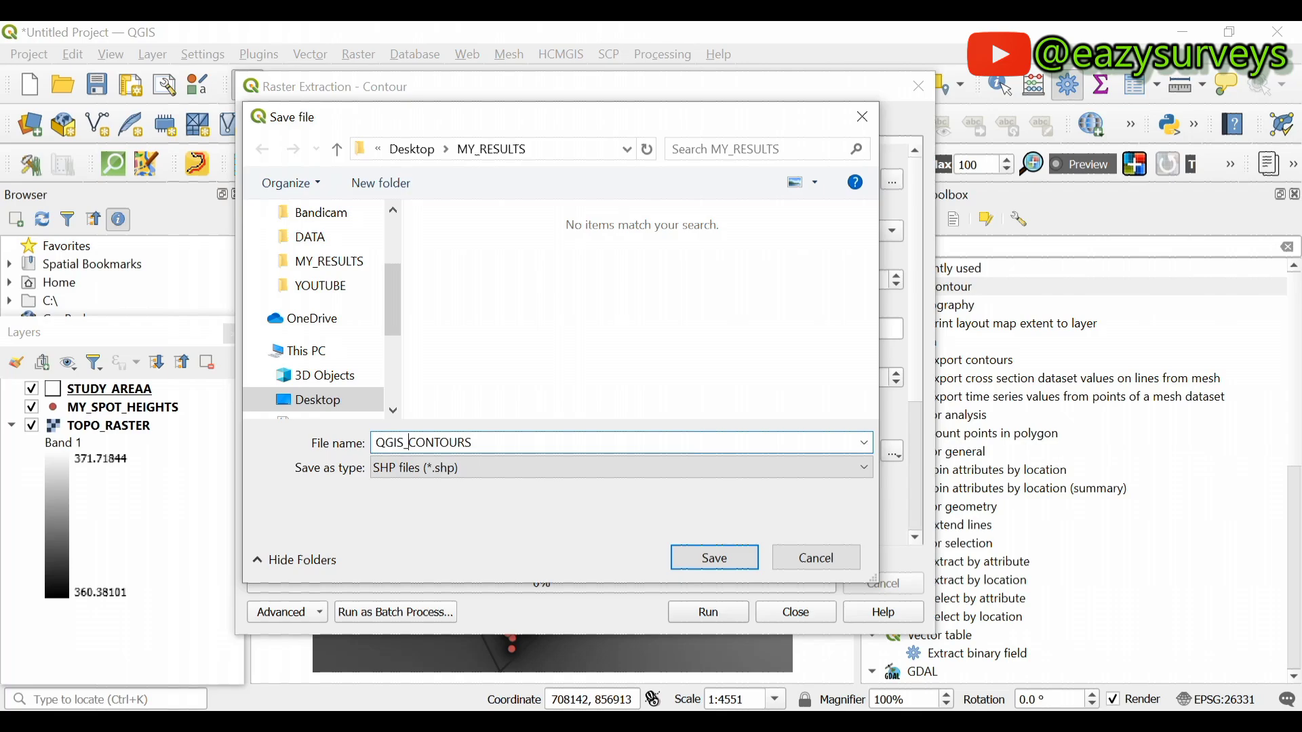
{"action": "left_click", "coordinate": [398, 450]}
{"action": "left_click", "coordinate": [711, 556]}
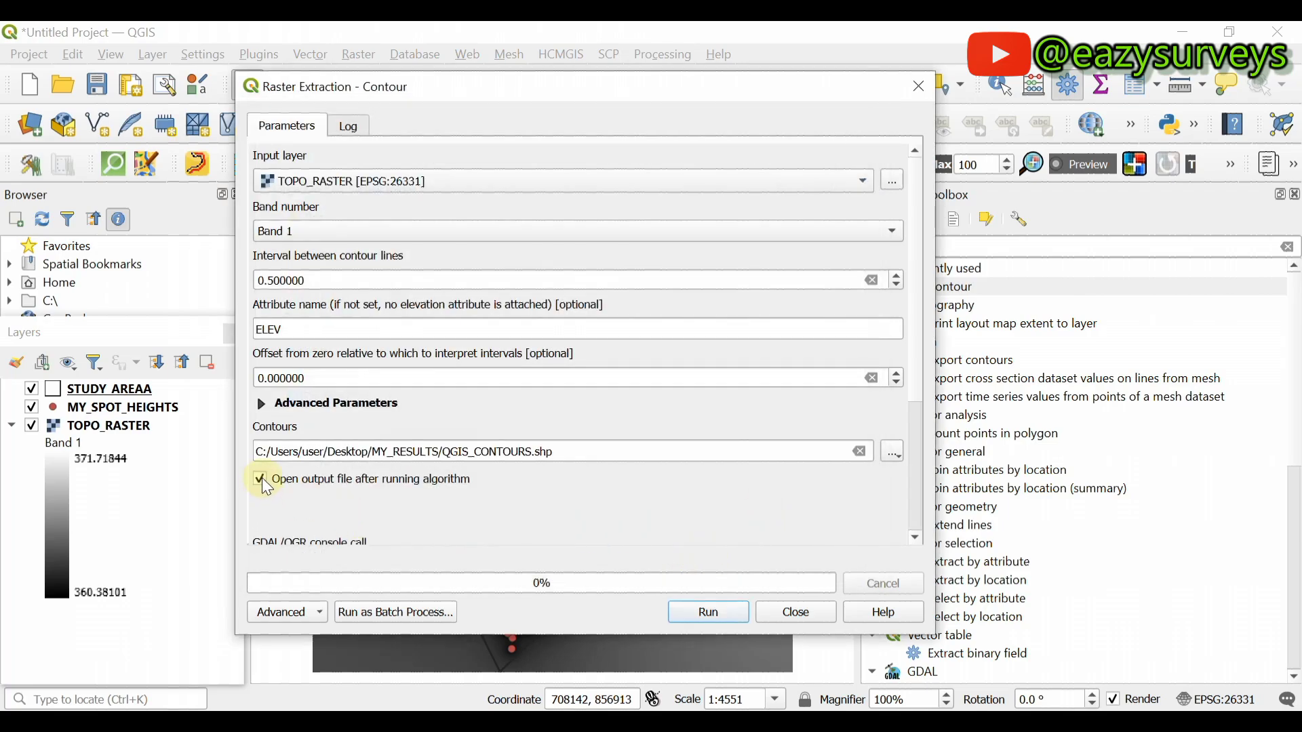
Run the Contour algorithm, and close its dialog and the processing toolbox
{"action": "scroll", "coordinate": [542, 521], "scroll_direction": "down", "scroll_amount": 5}
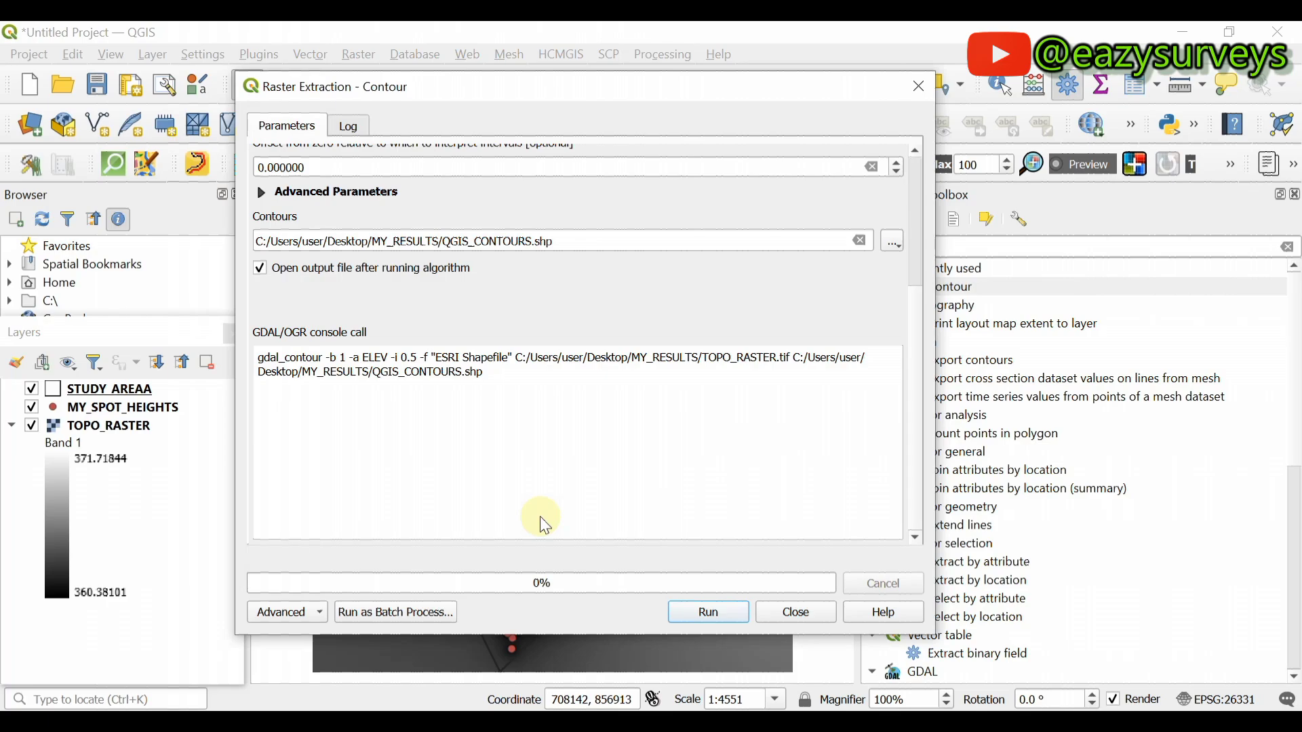
{"action": "left_click", "coordinate": [712, 612]}
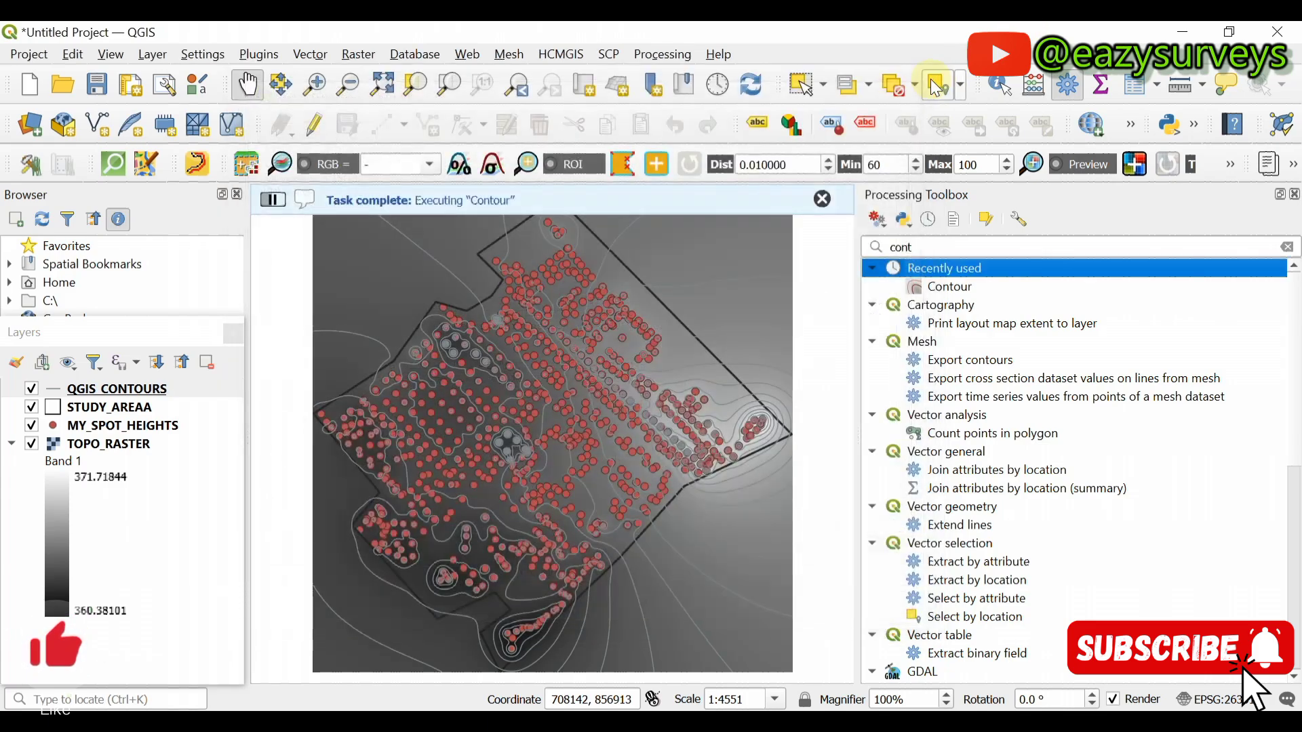
{"action": "left_click", "coordinate": [920, 86]}
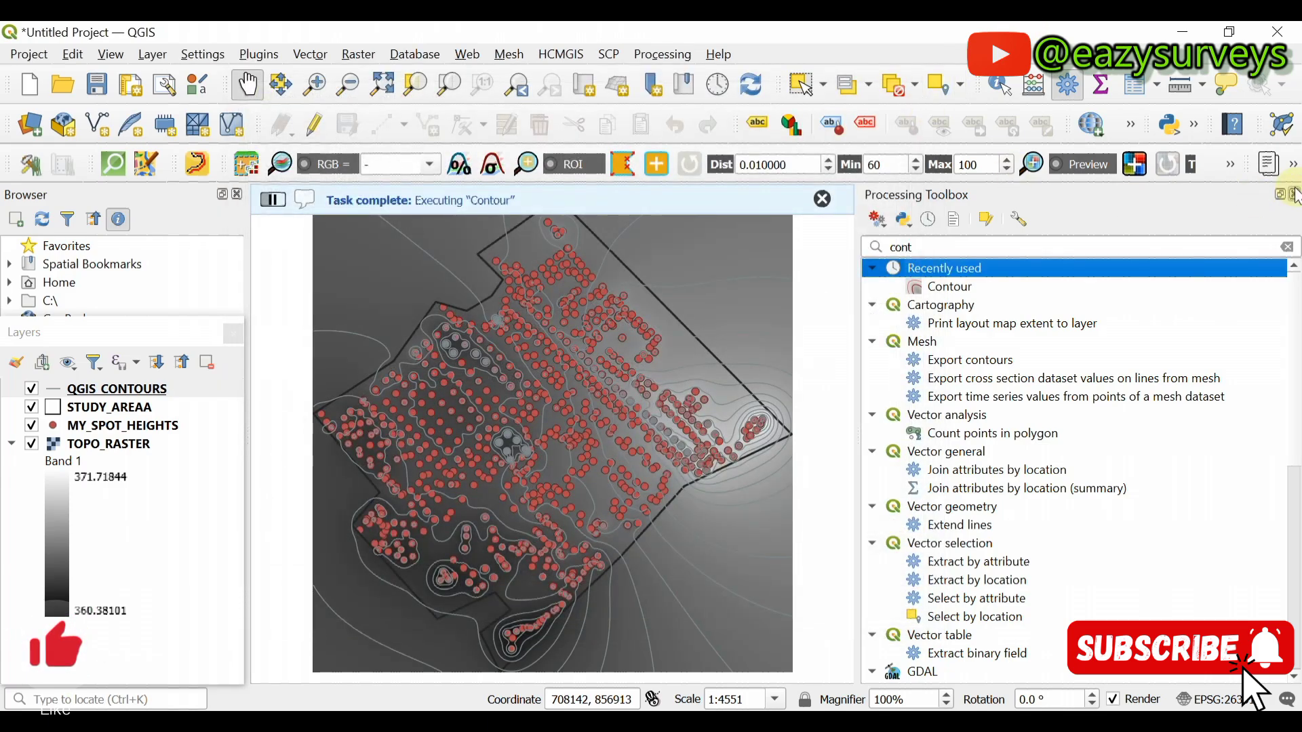
{"action": "left_click", "coordinate": [1296, 196]}
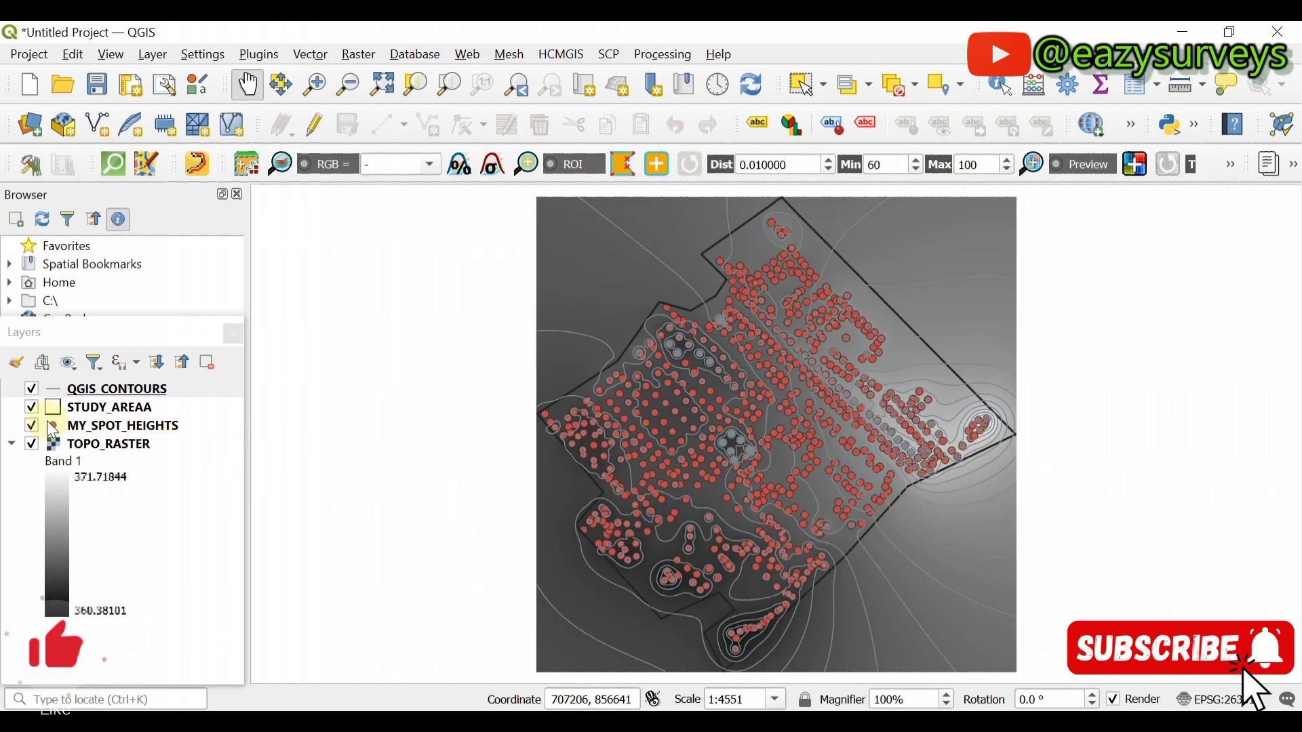
Hide the TOPO_RASTER and MY_SPOT_HEIGHTS layers to inspect the contour lines within the STUDY_AREAA boundary
{"action": "left_click", "coordinate": [44, 445]}
{"action": "left_click", "coordinate": [32, 445]}
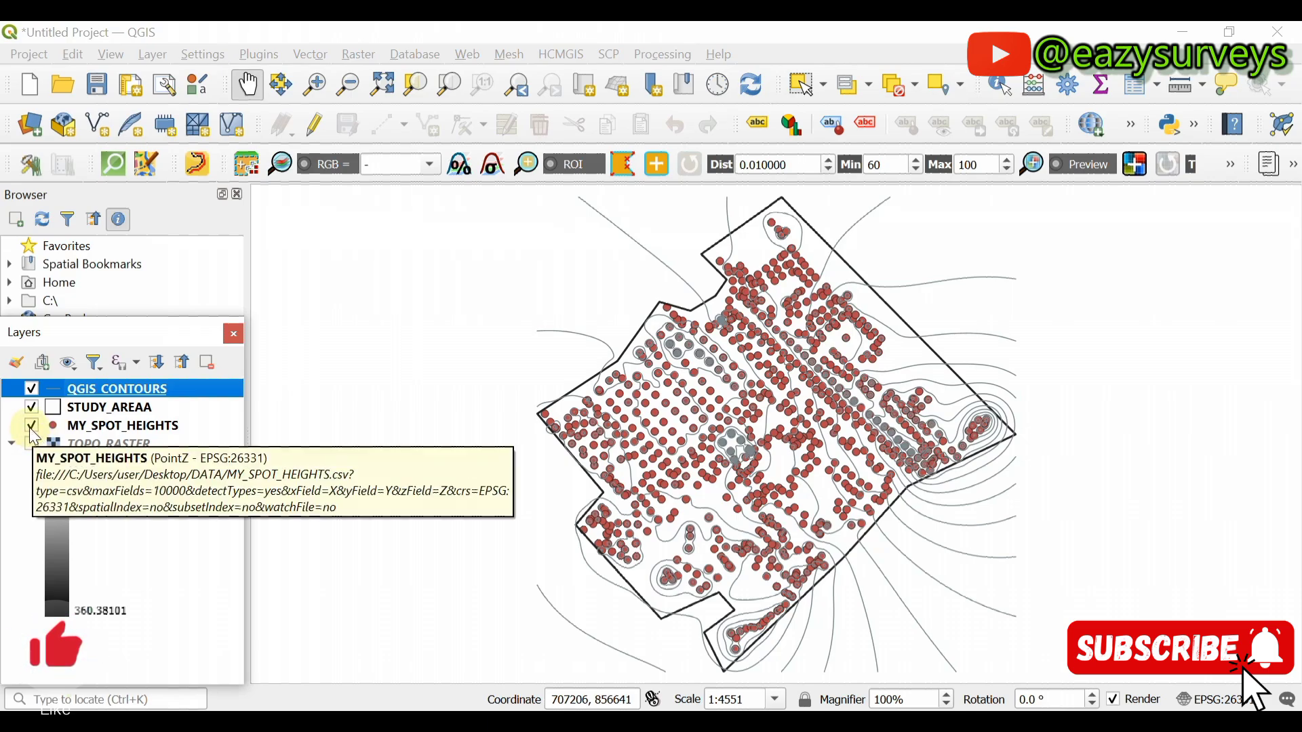
{"action": "left_click", "coordinate": [31, 426]}
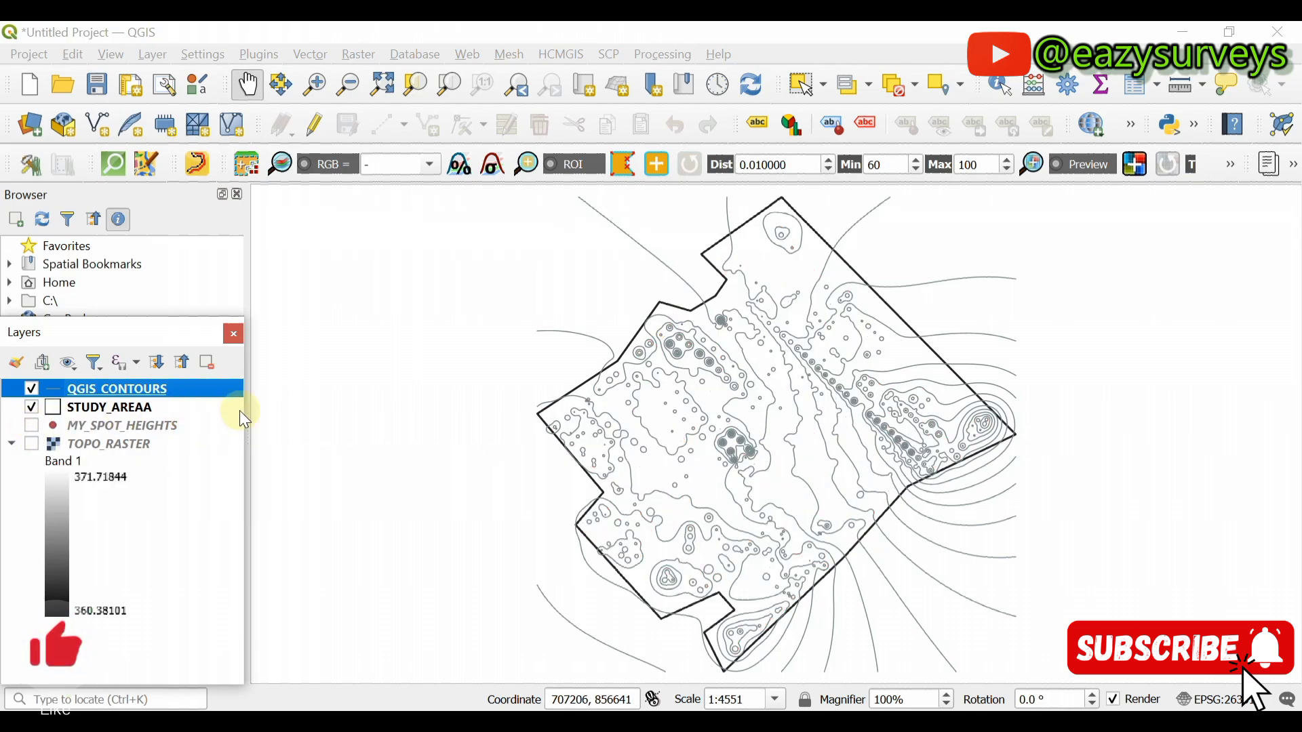
{"action": "scroll", "coordinate": [941, 410], "scroll_direction": "up", "scroll_amount": 2}
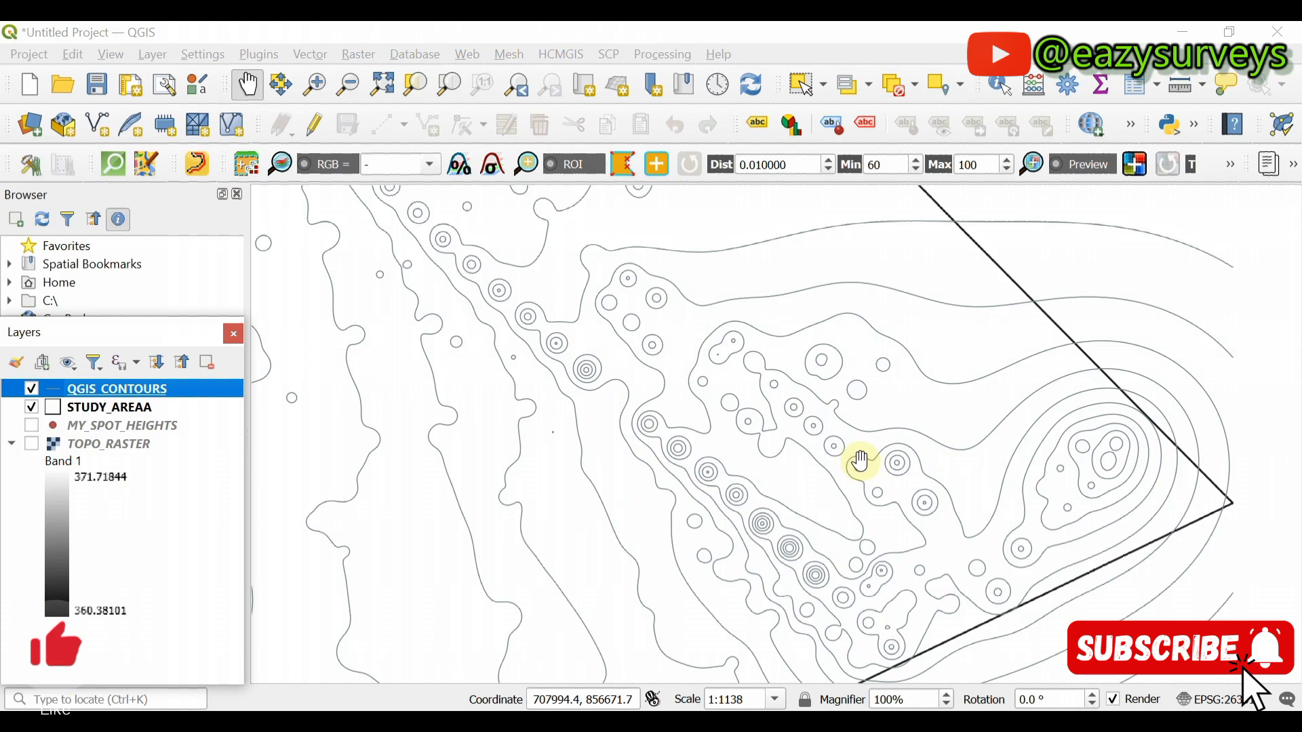
Inspect the generated contour lines across the whole STUDY_AREAA boundary and up close in its interior
{"action": "scroll", "coordinate": [864, 468], "scroll_direction": "down", "scroll_amount": 1}
{"action": "scroll", "coordinate": [886, 494], "scroll_direction": "down", "scroll_amount": 2}
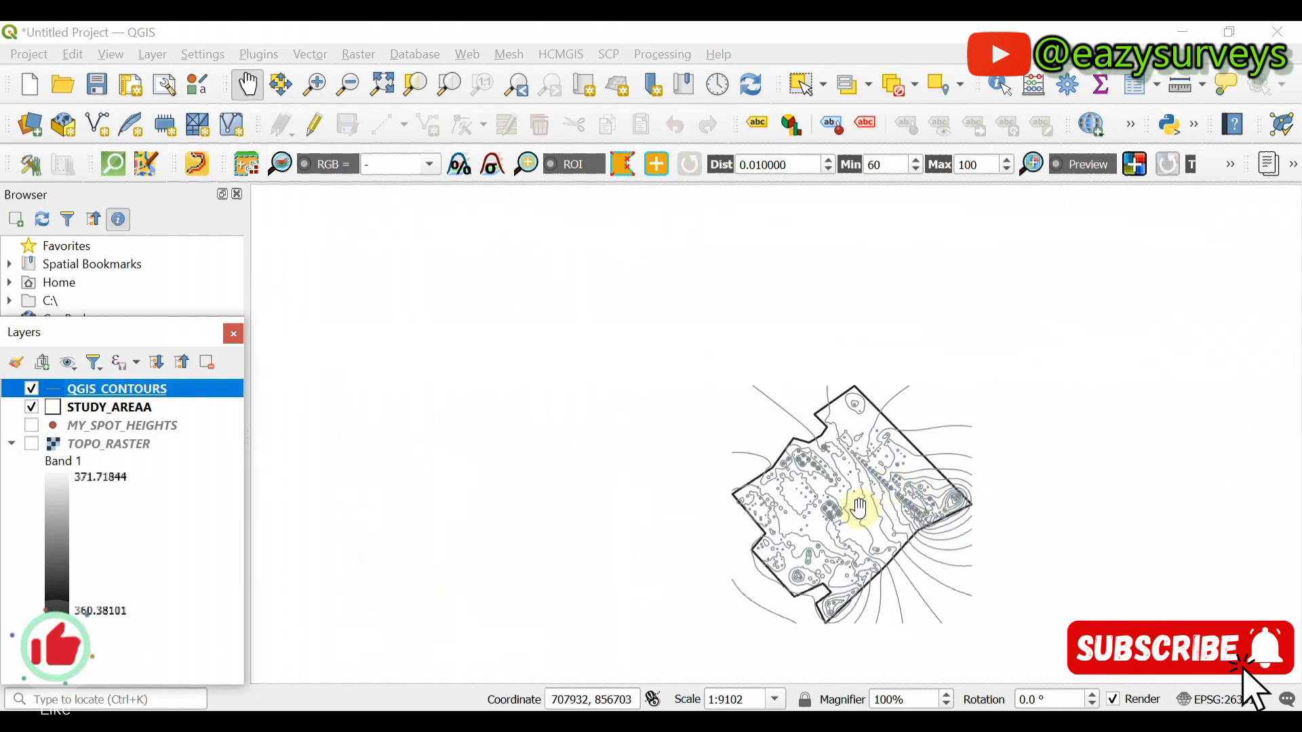
{"action": "scroll", "coordinate": [862, 509], "scroll_direction": "up", "scroll_amount": 2}
{"action": "scroll", "coordinate": [817, 468], "scroll_direction": "up", "scroll_amount": 2}
{"action": "scroll", "coordinate": [796, 442], "scroll_direction": "down", "scroll_amount": 2}
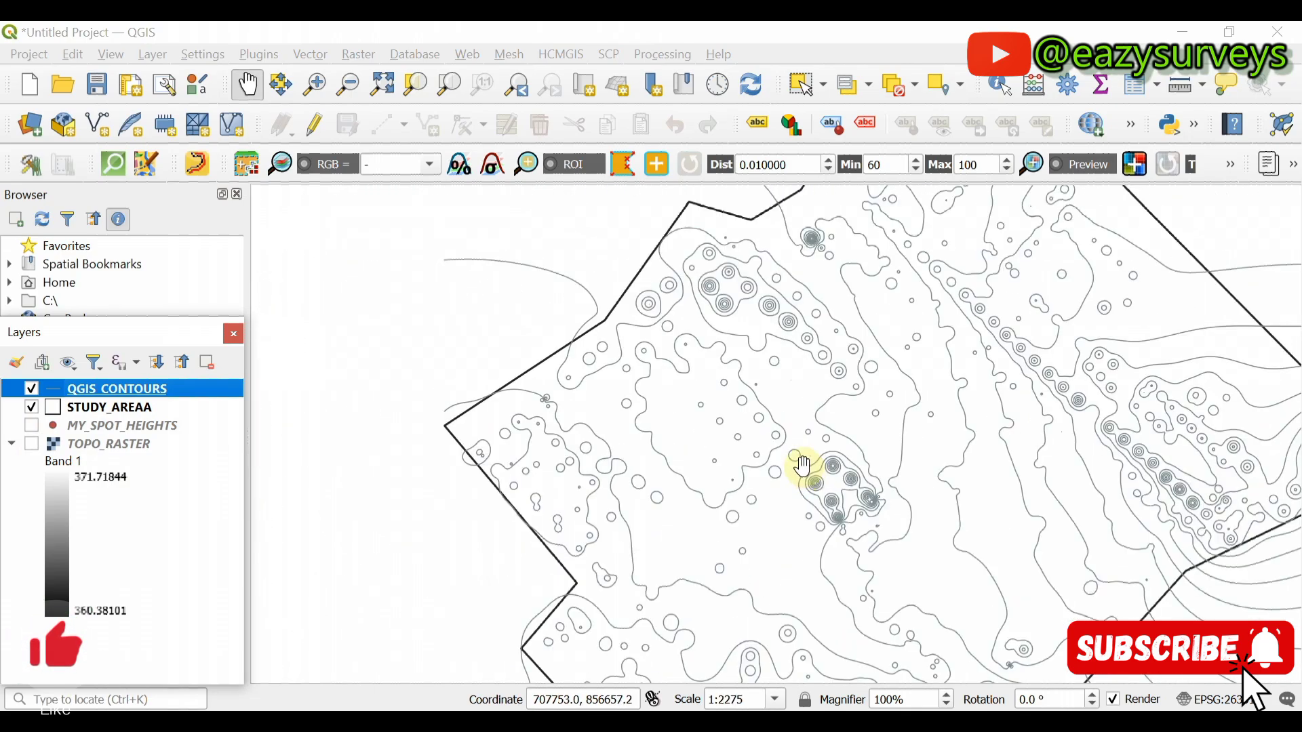
{"action": "scroll", "coordinate": [824, 461], "scroll_direction": "down", "scroll_amount": 1}
{"action": "scroll", "coordinate": [814, 380], "scroll_direction": "up", "scroll_amount": 1}
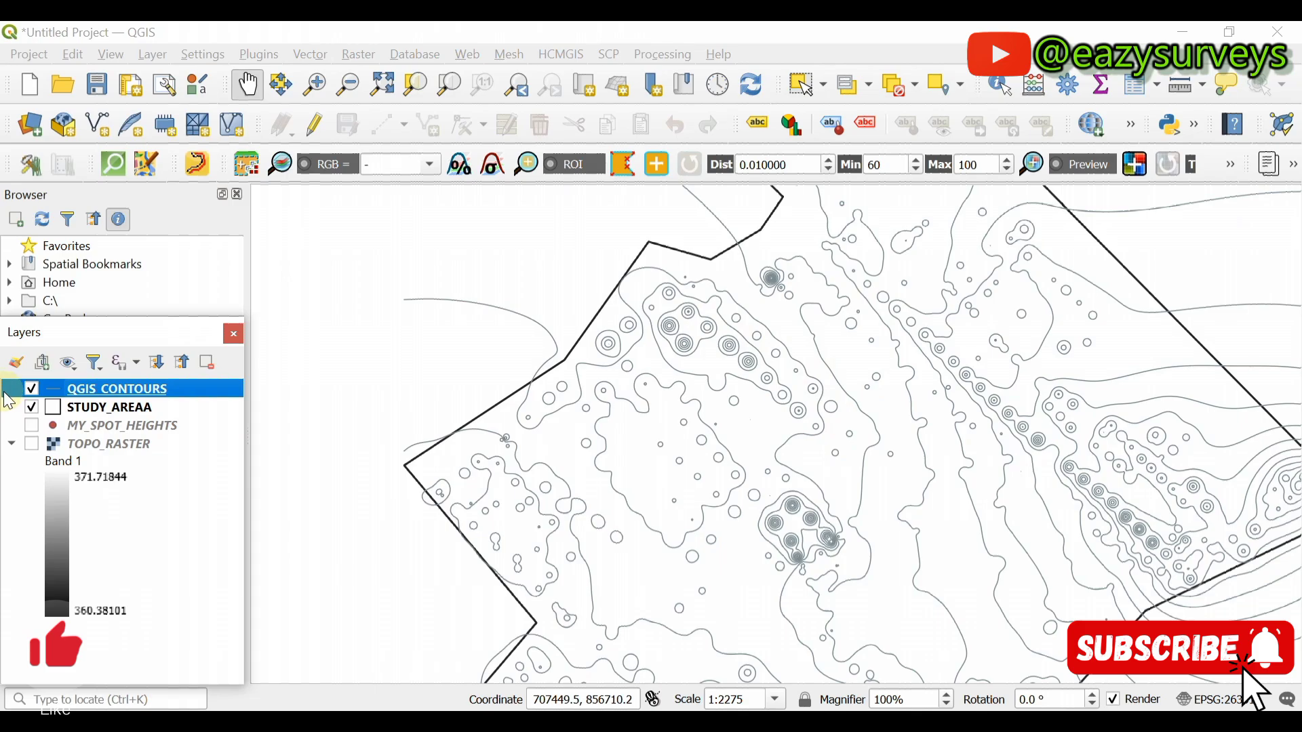
Turn on labels for the QGIS_CONTOURS layer
{"action": "right_click", "coordinate": [116, 389]}
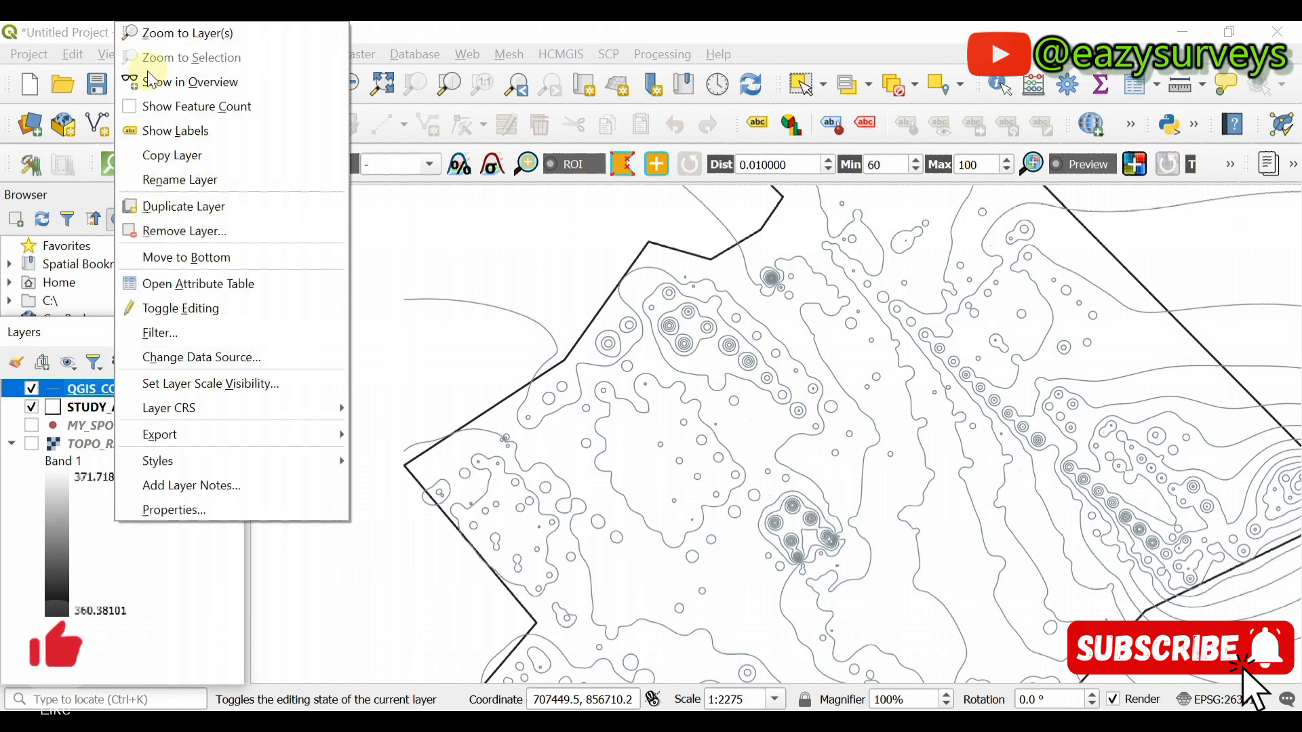
{"action": "left_click", "coordinate": [160, 129]}
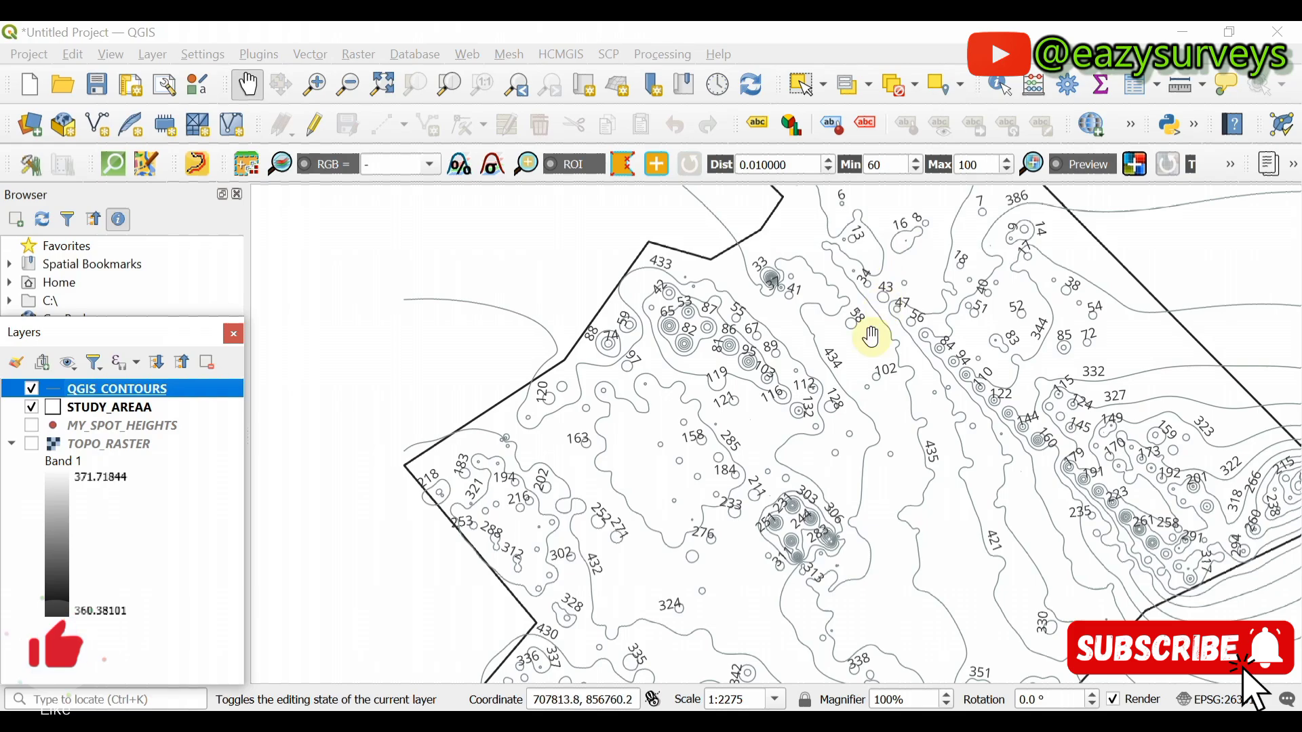
{"action": "scroll", "coordinate": [872, 337], "scroll_direction": "up", "scroll_amount": 2}
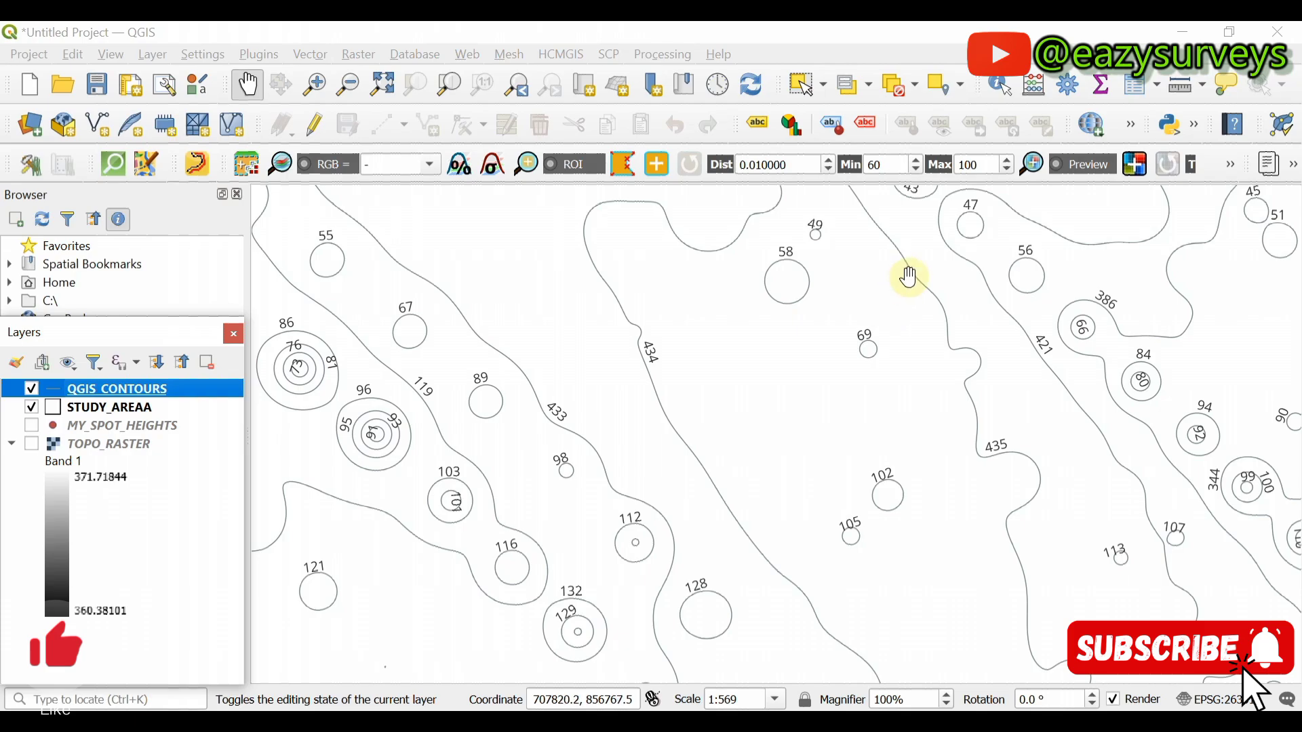
Set the QGIS_CONTOURS labels to take their value from the ELEV field and accept the layer properties
{"action": "right_click", "coordinate": [141, 390]}
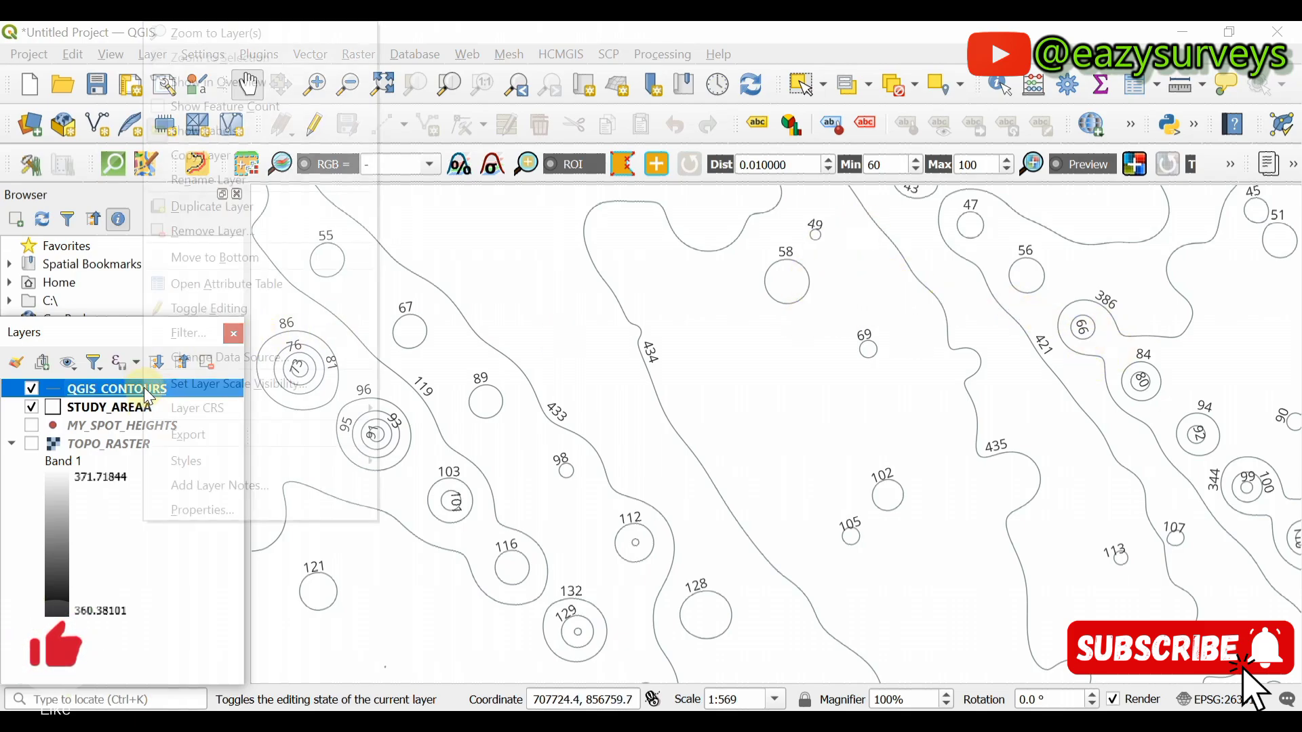
{"action": "left_click", "coordinate": [194, 503]}
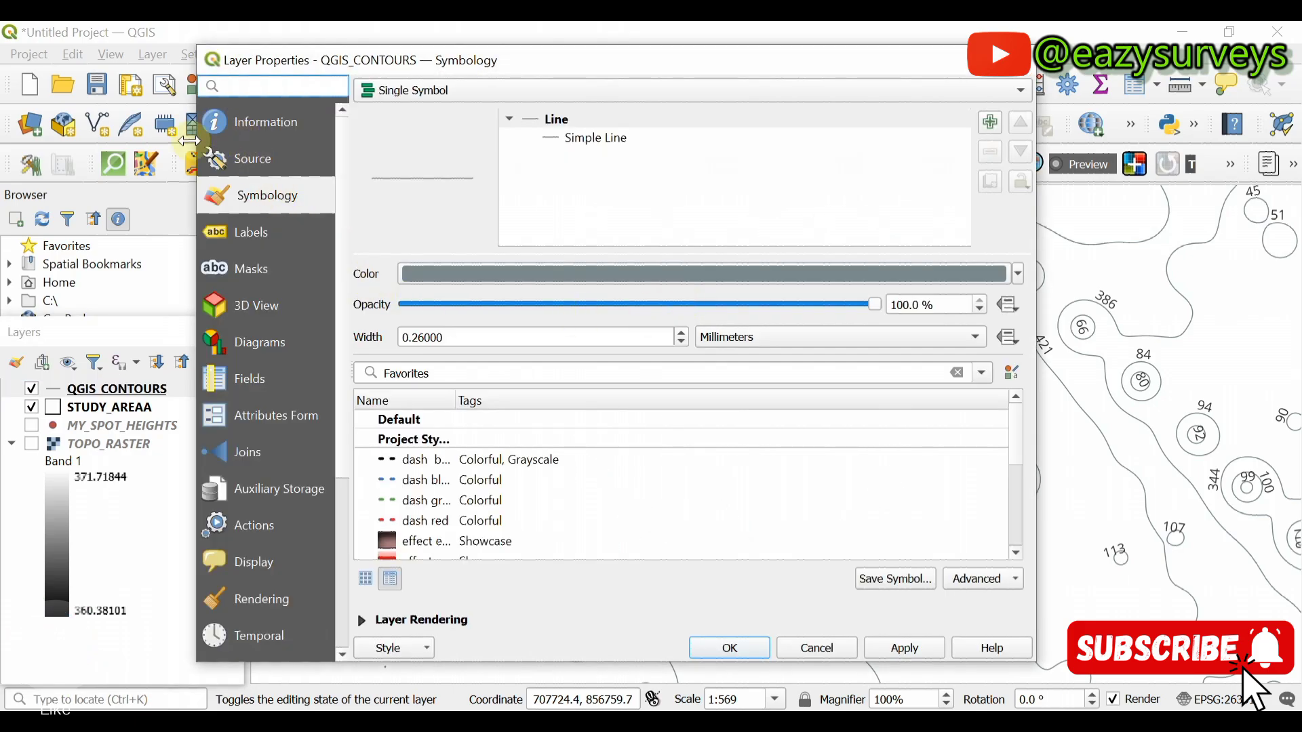
{"action": "left_click", "coordinate": [260, 236]}
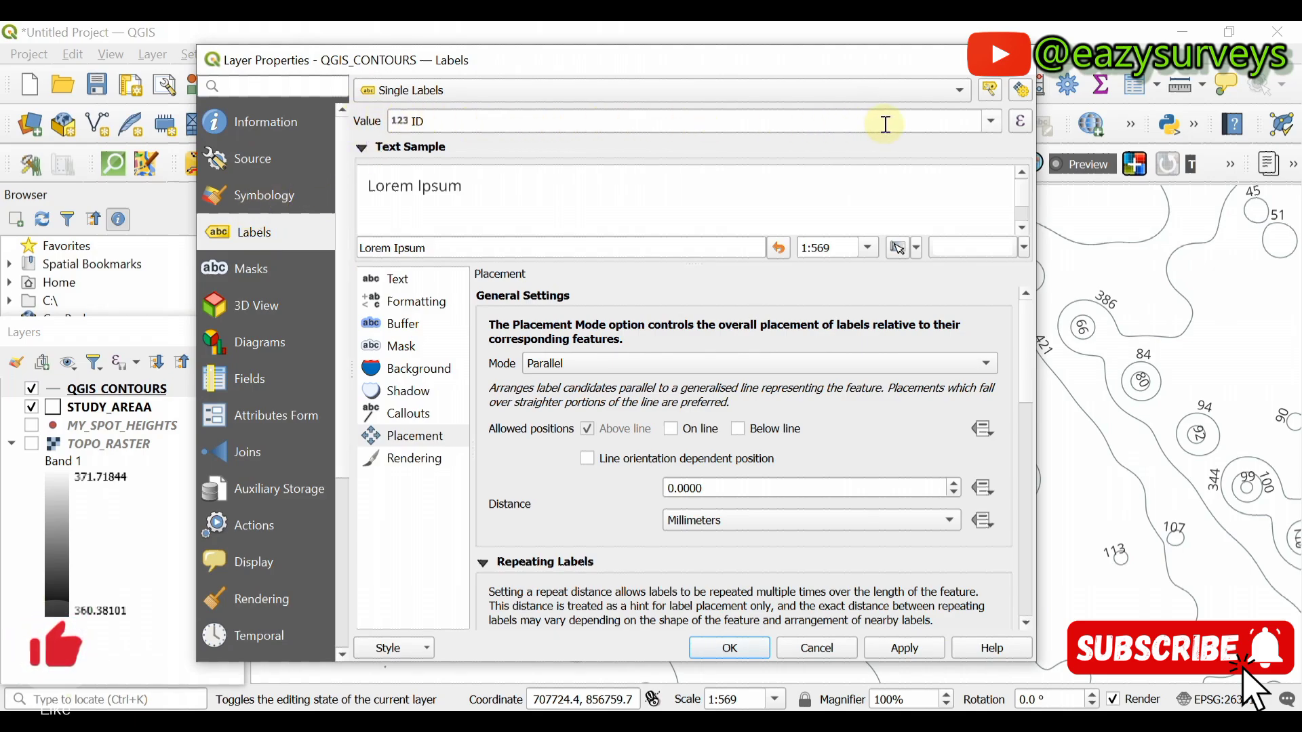
{"action": "left_click", "coordinate": [995, 124]}
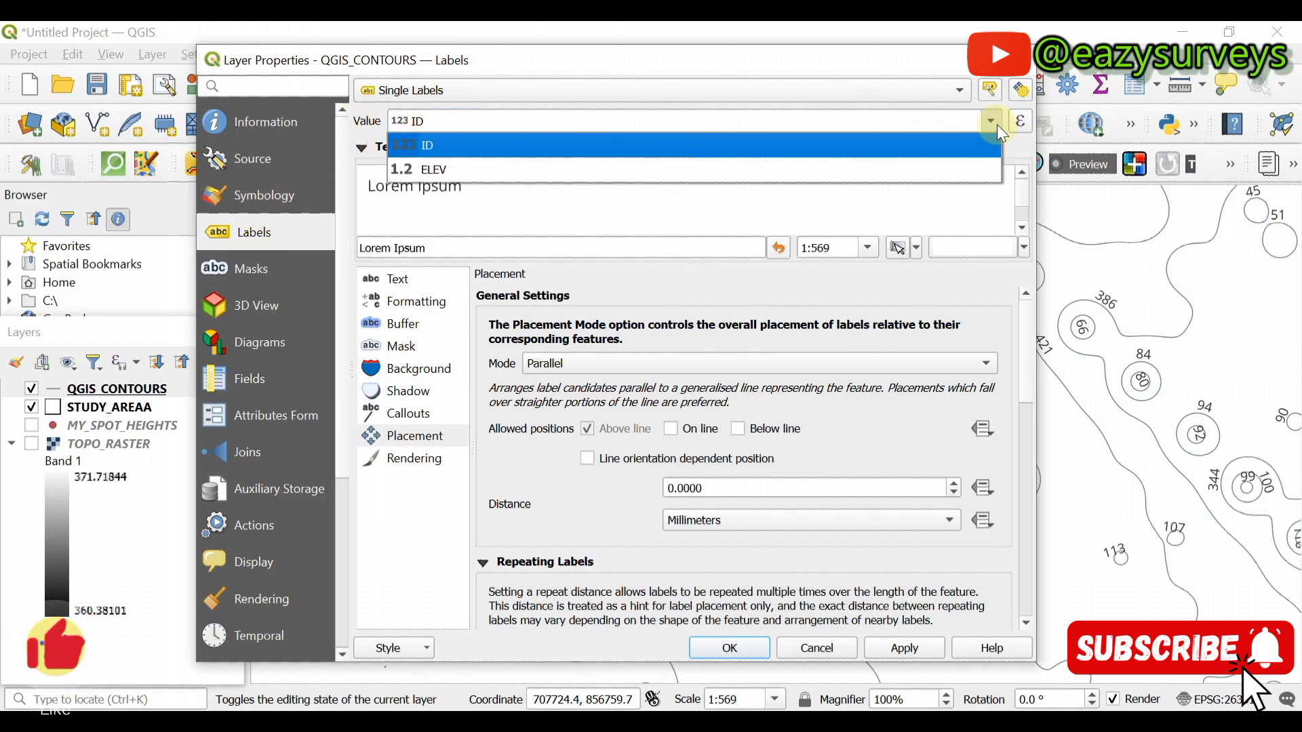
{"action": "left_click", "coordinate": [432, 169]}
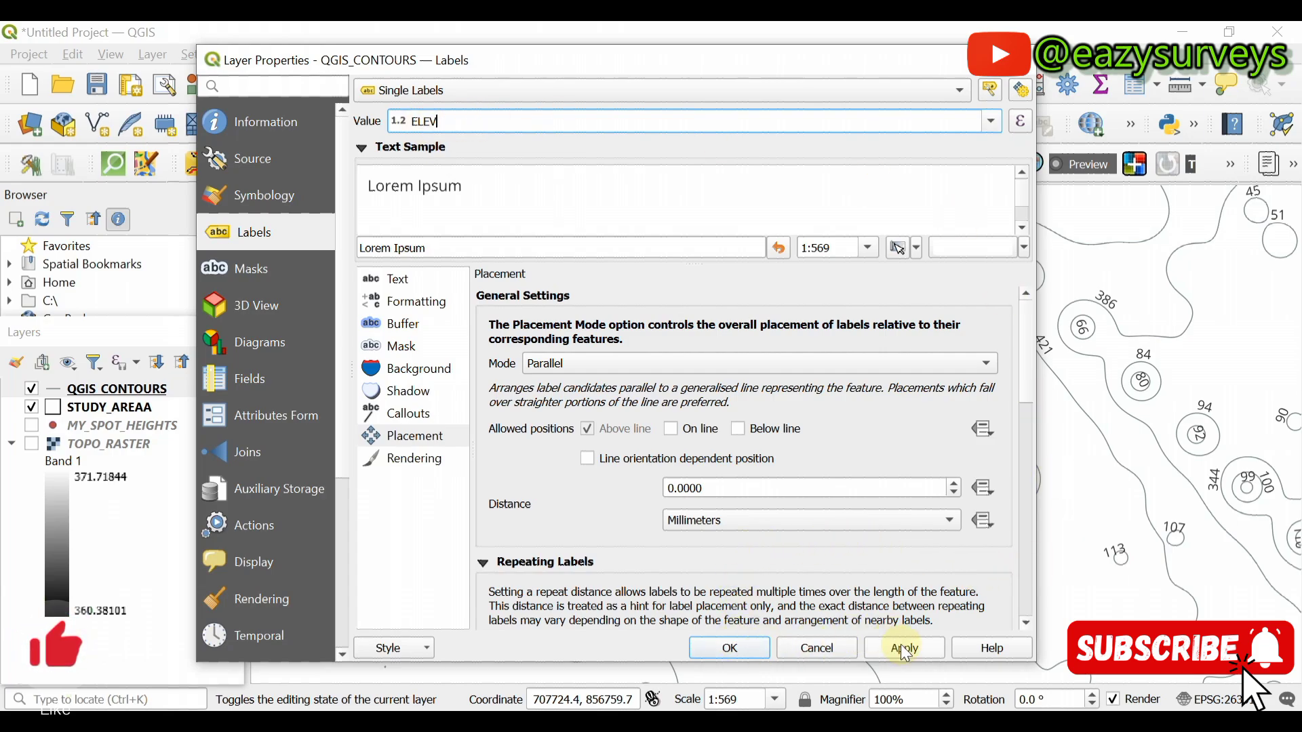
{"action": "left_click", "coordinate": [739, 650]}
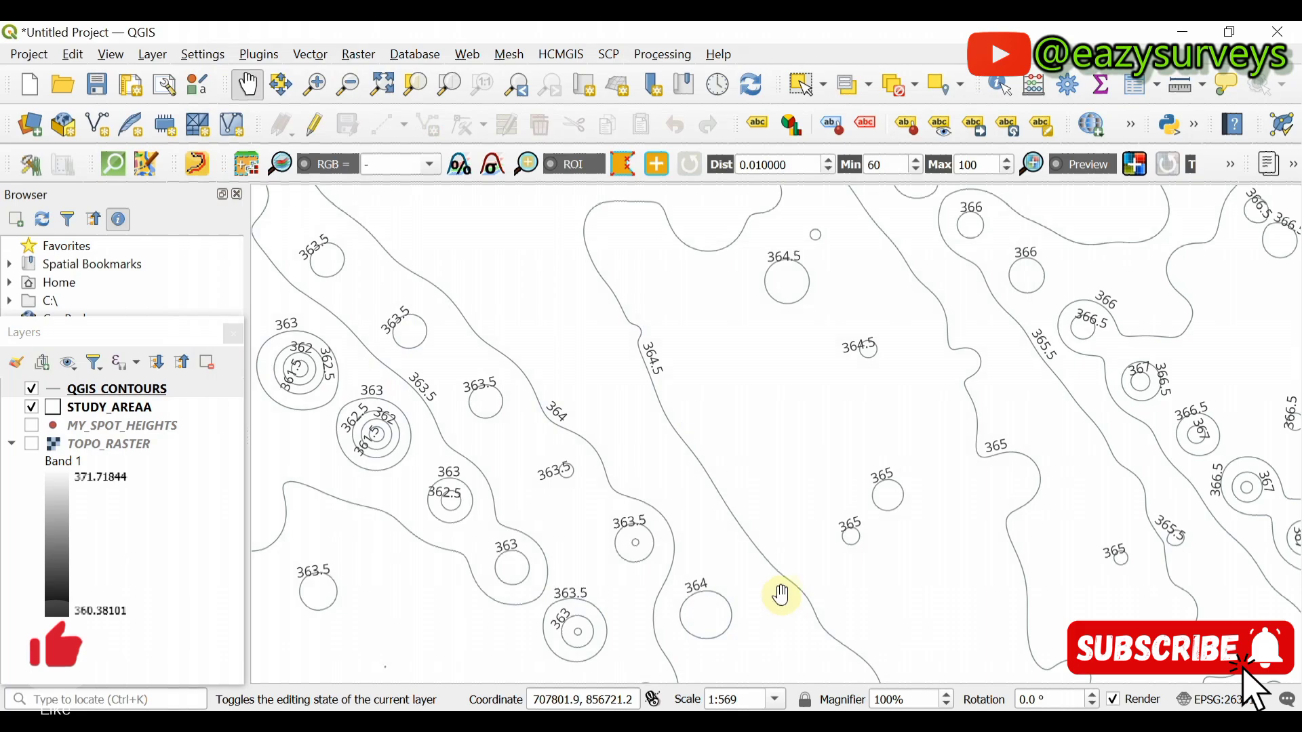
Examine the elevation labels on the contour lines, briefly displaying TOPO_RASTER beneath them for comparison
{"action": "scroll", "coordinate": [817, 278], "scroll_direction": "down", "scroll_amount": 1}
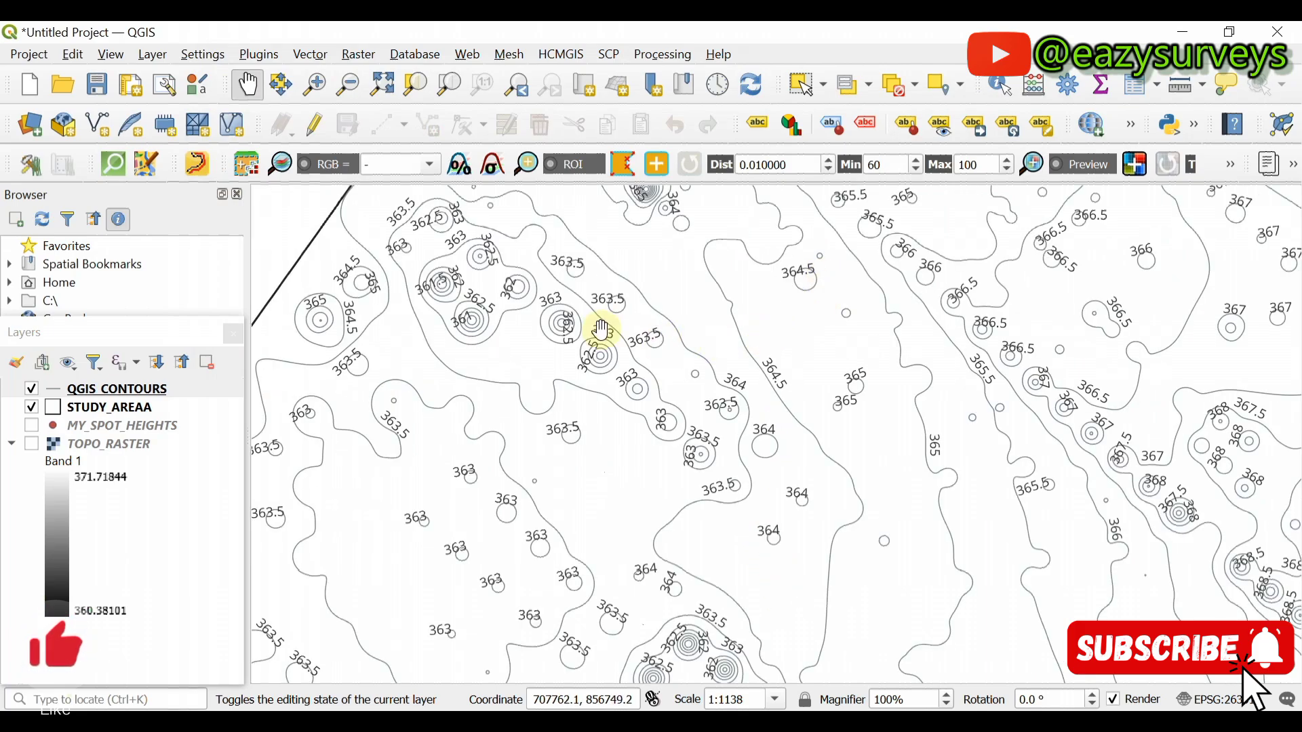
{"action": "scroll", "coordinate": [602, 330], "scroll_direction": "up", "scroll_amount": 2}
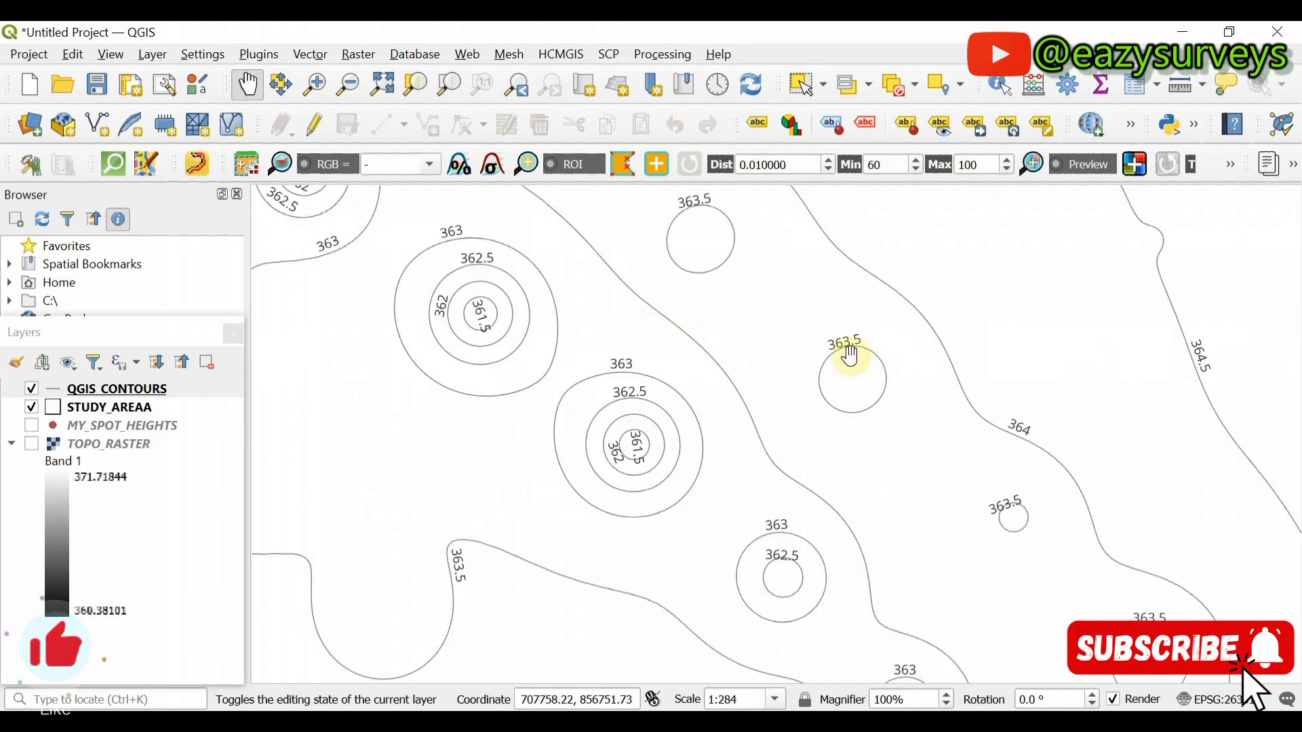
{"action": "scroll", "coordinate": [836, 343], "scroll_direction": "up", "scroll_amount": 1}
{"action": "scroll", "coordinate": [840, 337], "scroll_direction": "down", "scroll_amount": 3}
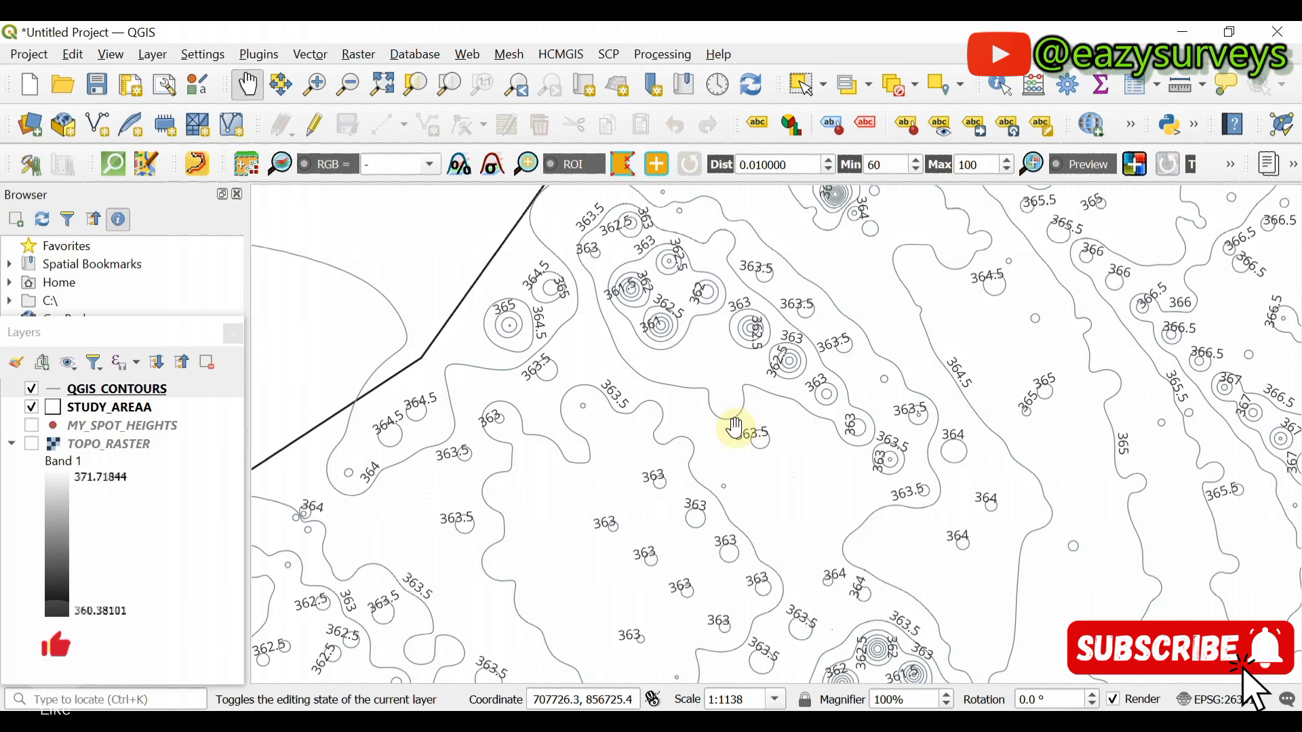
{"action": "scroll", "coordinate": [688, 534], "scroll_direction": "up", "scroll_amount": 1}
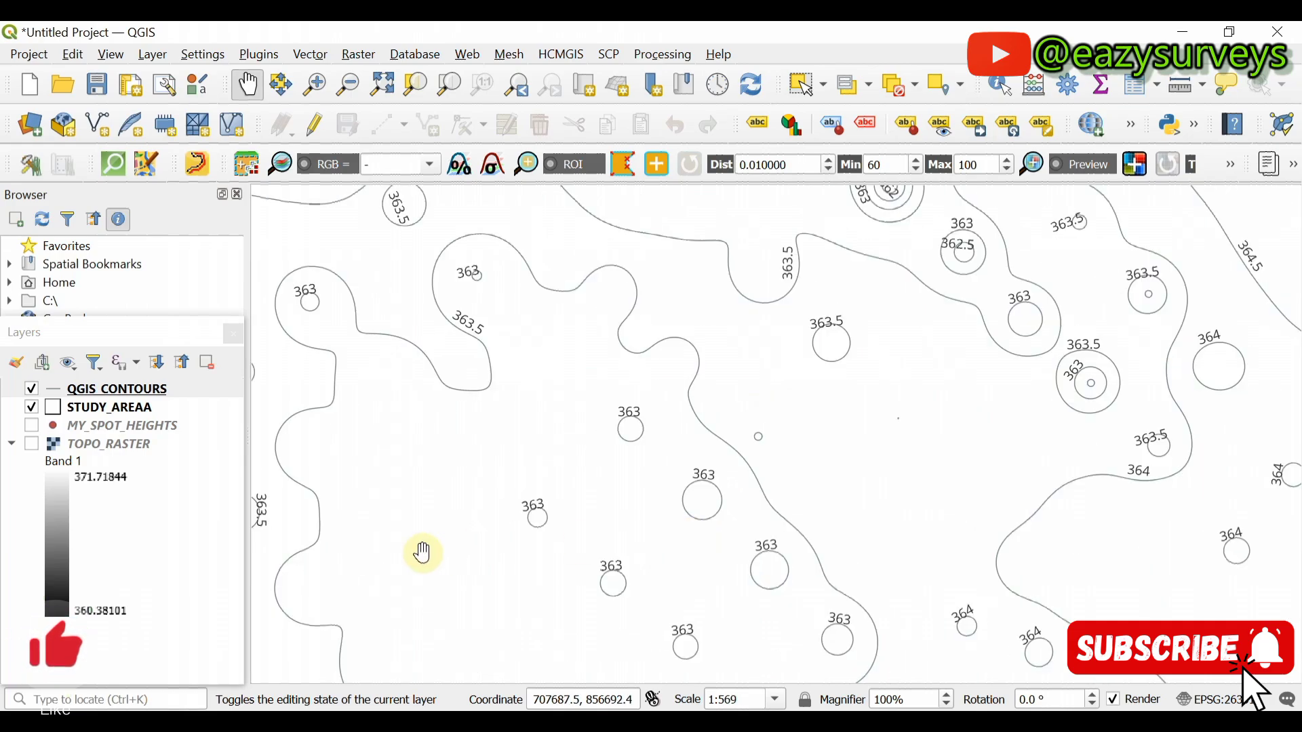
{"action": "left_click", "coordinate": [31, 445]}
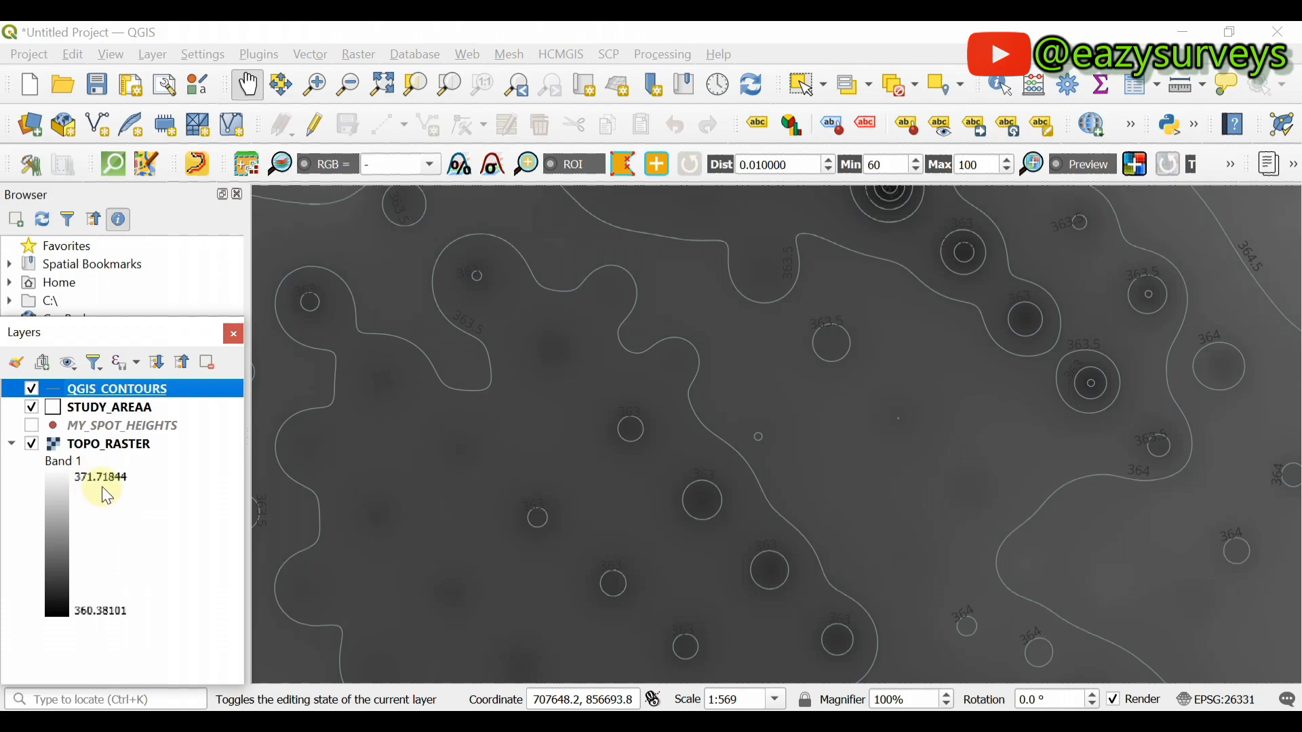
{"action": "scroll", "coordinate": [689, 458], "scroll_direction": "down", "scroll_amount": 2}
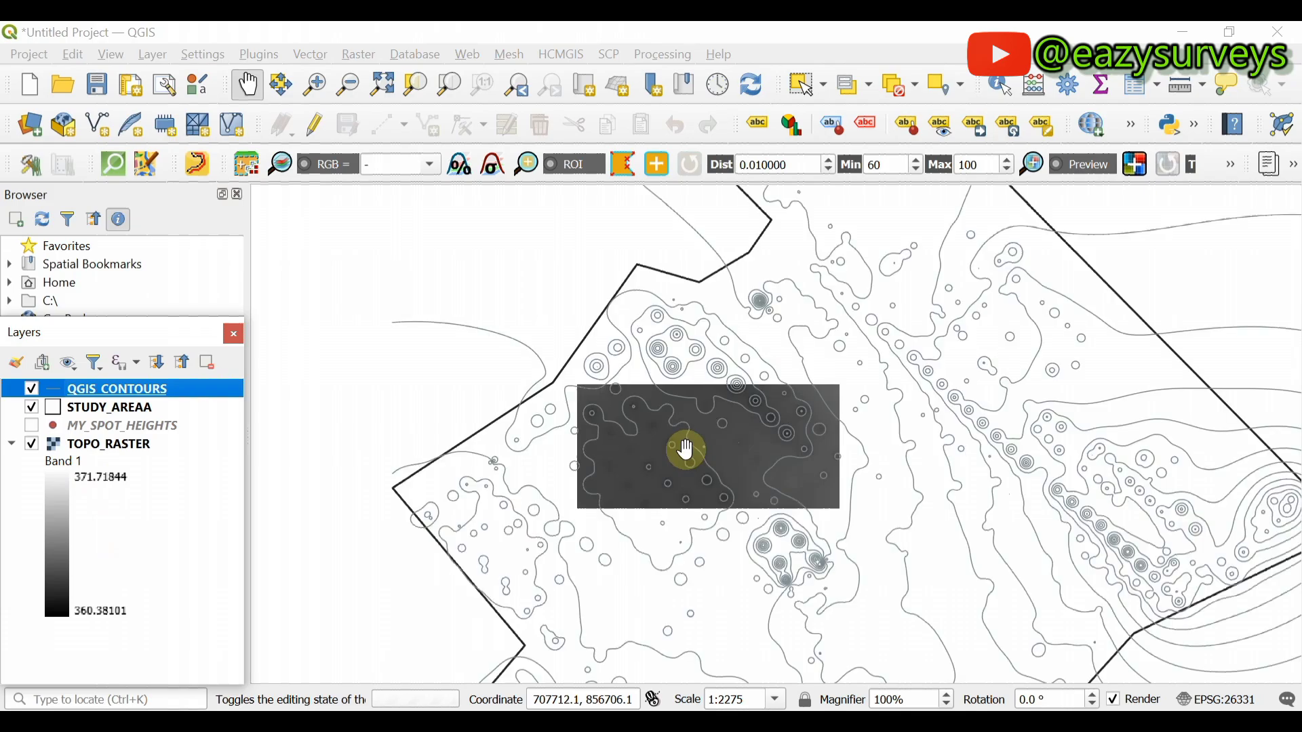
{"action": "left_click", "coordinate": [32, 444]}
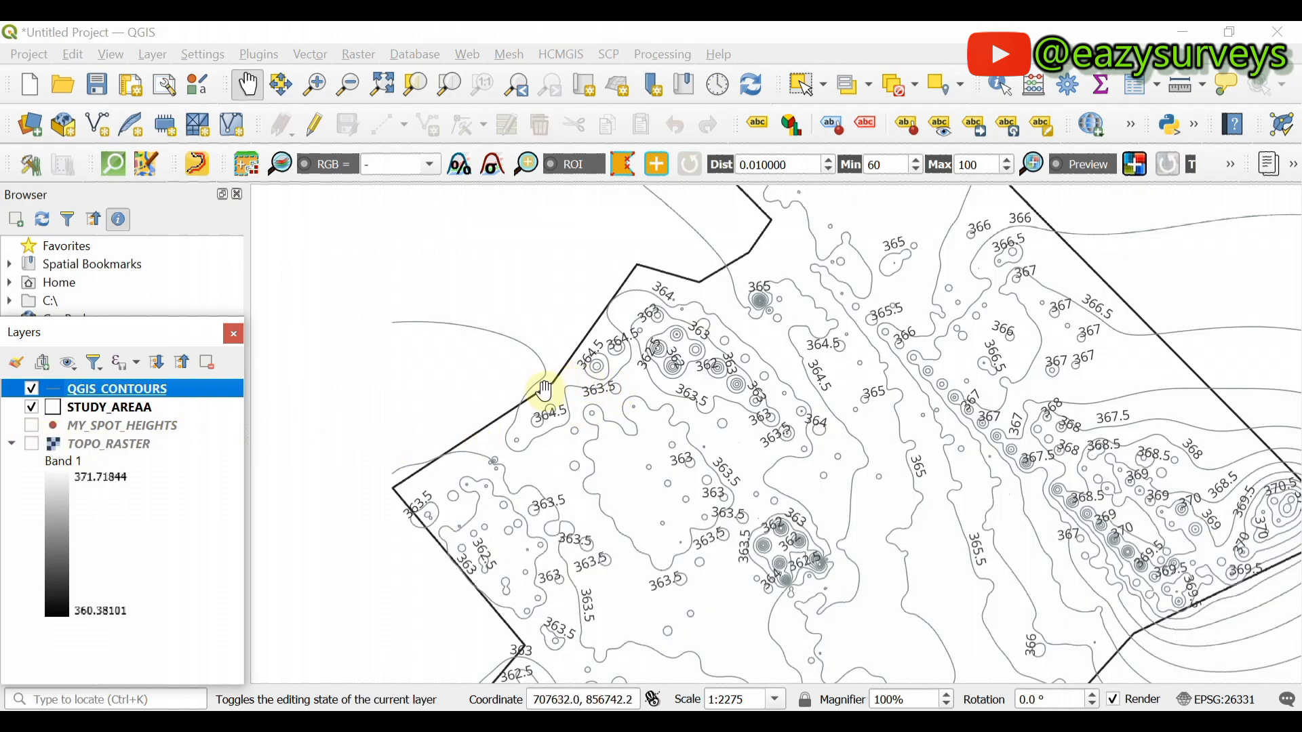
Change the simple line colour of the QGIS_CONTOURS symbol to gold (#c4a728) and accept the layer properties
{"action": "right_click", "coordinate": [81, 390]}
{"action": "left_click", "coordinate": [141, 509]}
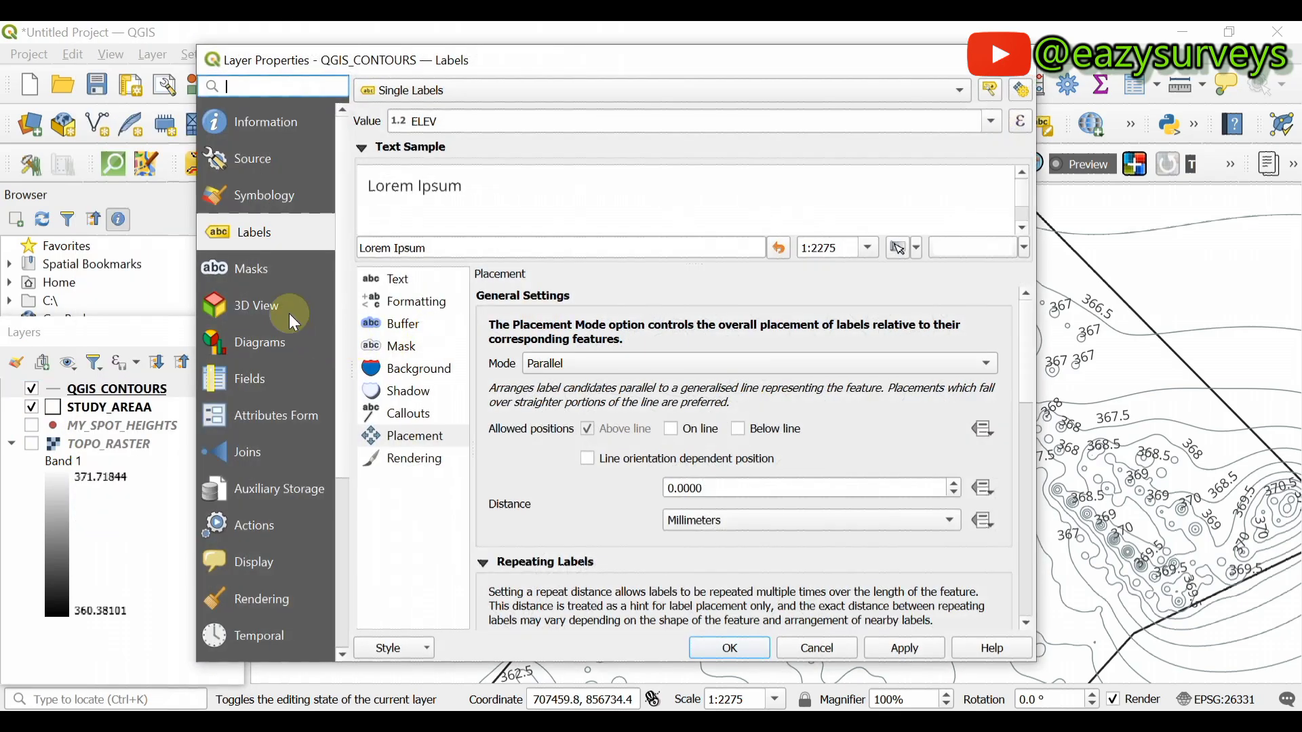
{"action": "left_click", "coordinate": [271, 198]}
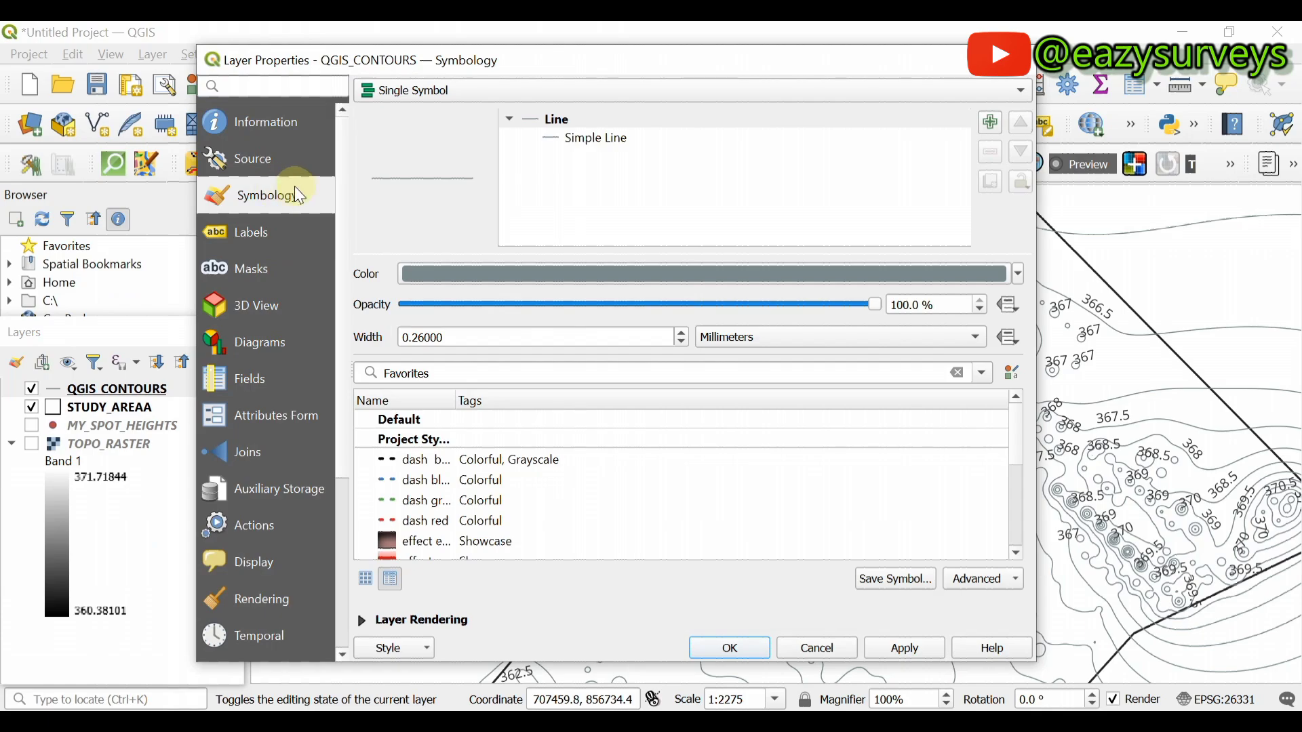
{"action": "left_click", "coordinate": [616, 140]}
{"action": "left_click", "coordinate": [596, 312]}
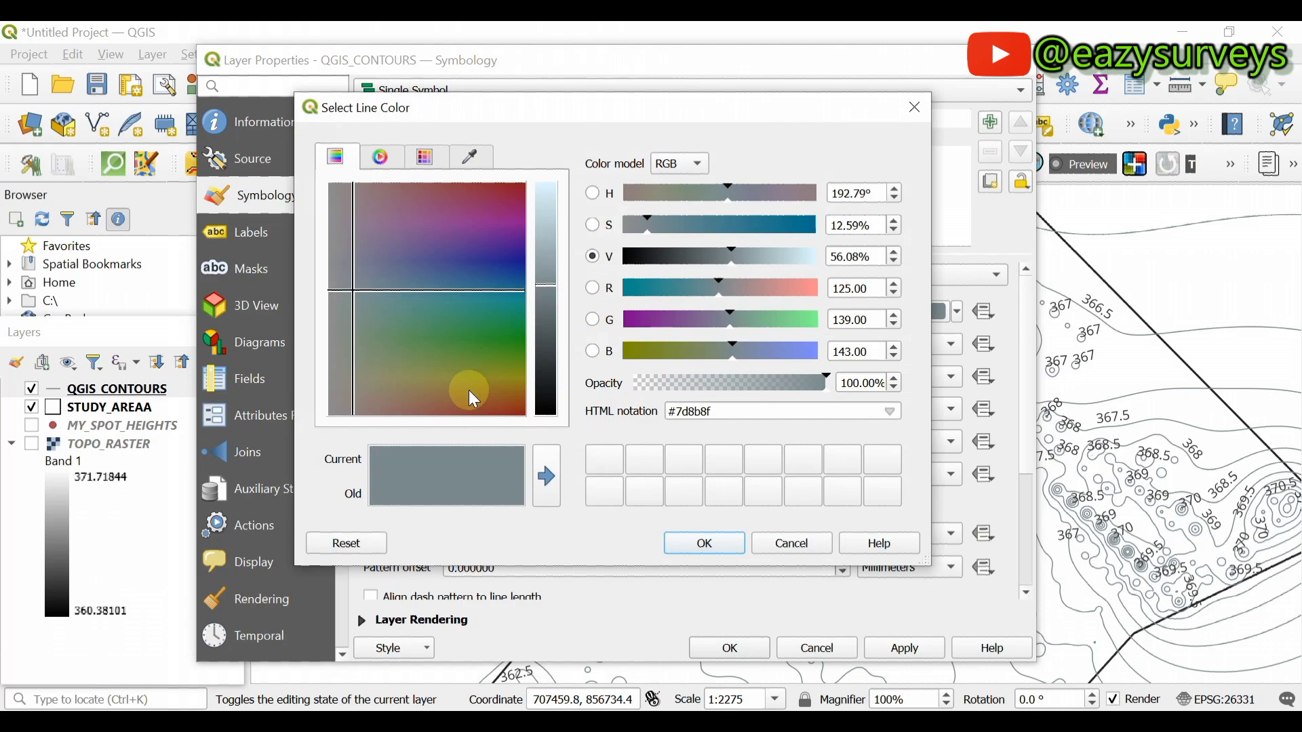
{"action": "left_click", "coordinate": [482, 385]}
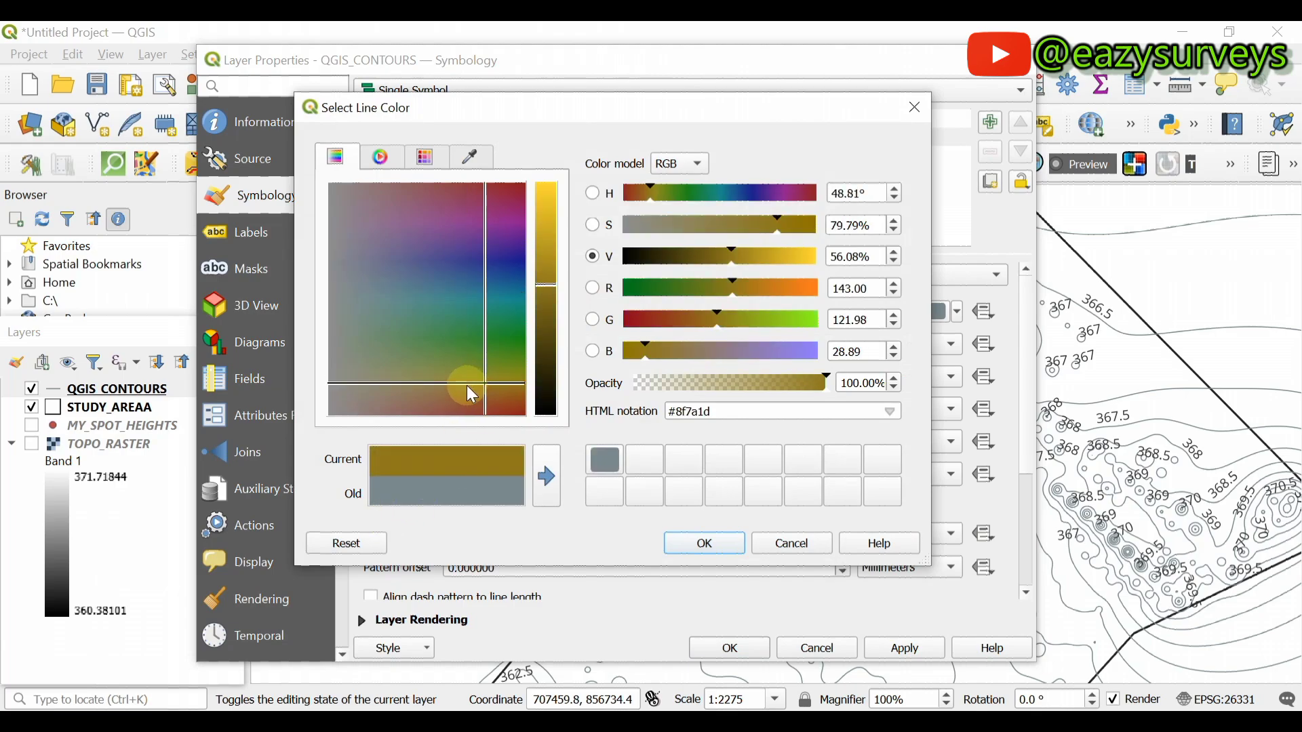
{"action": "left_click", "coordinate": [774, 256]}
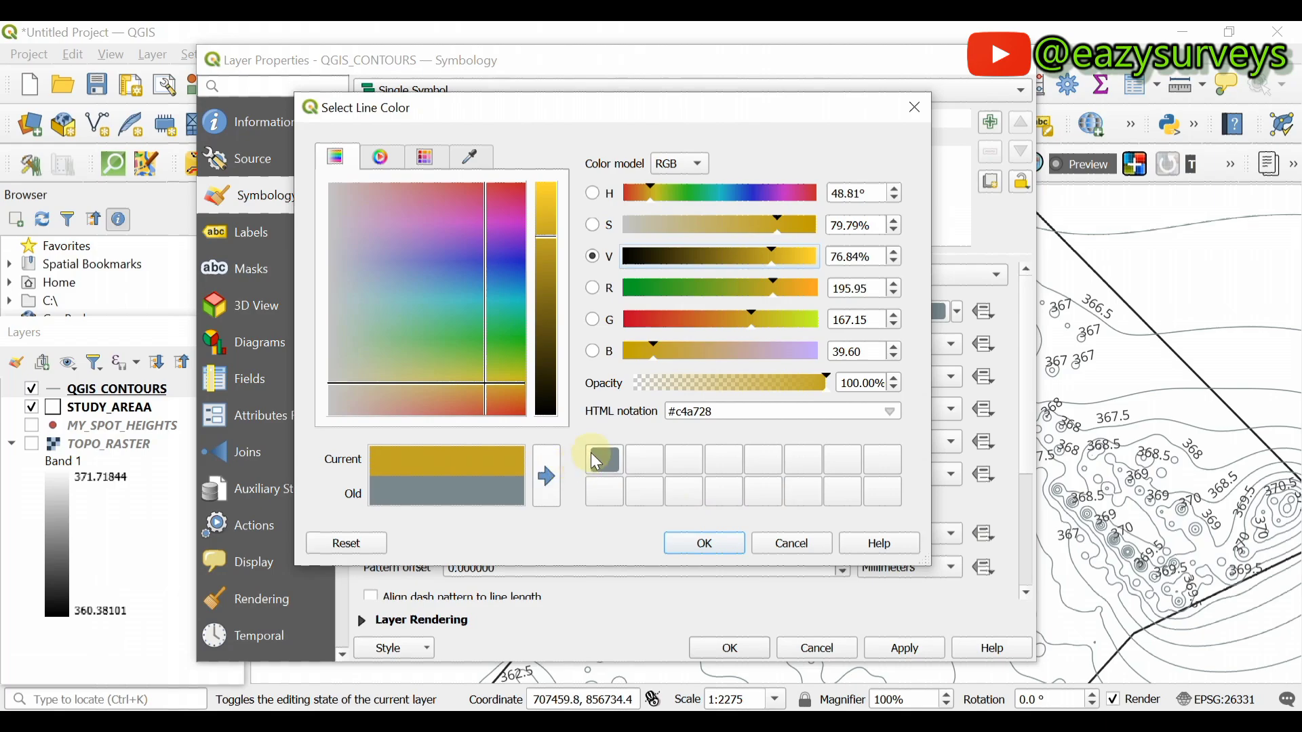
{"action": "left_click", "coordinate": [547, 476]}
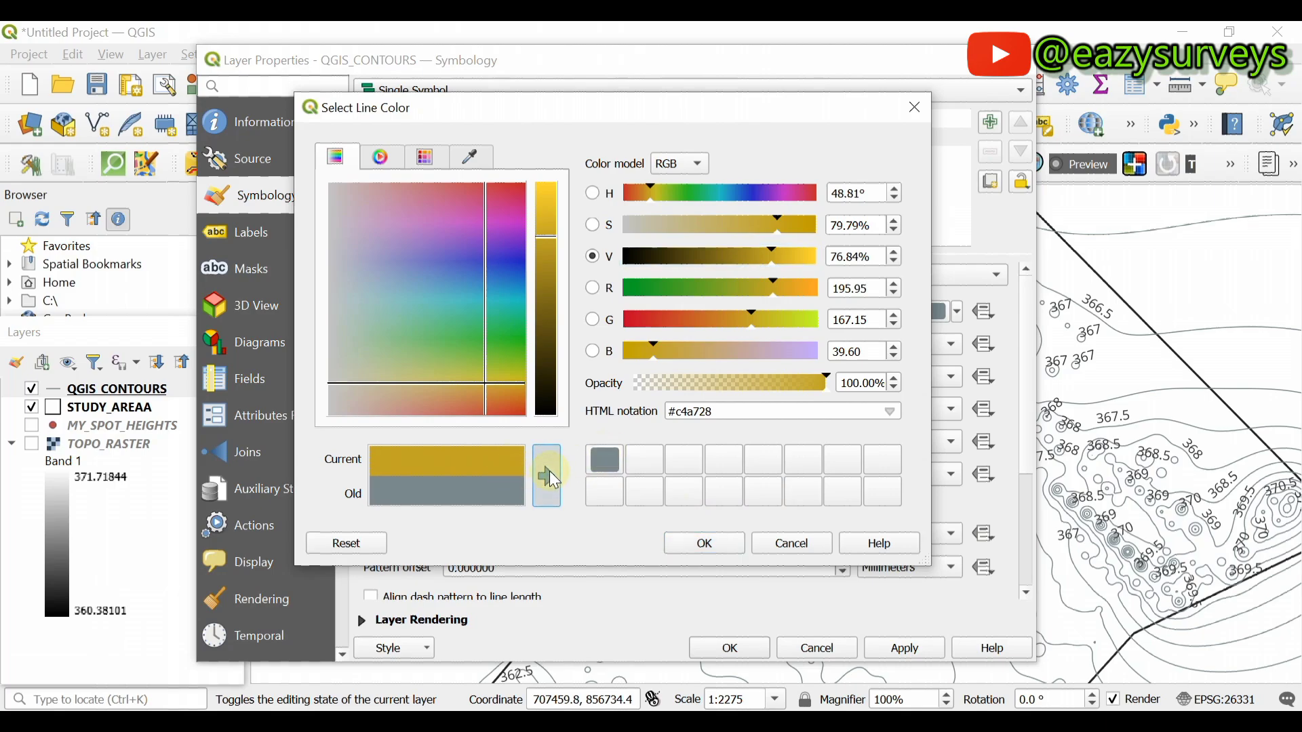
{"action": "left_click", "coordinate": [698, 536]}
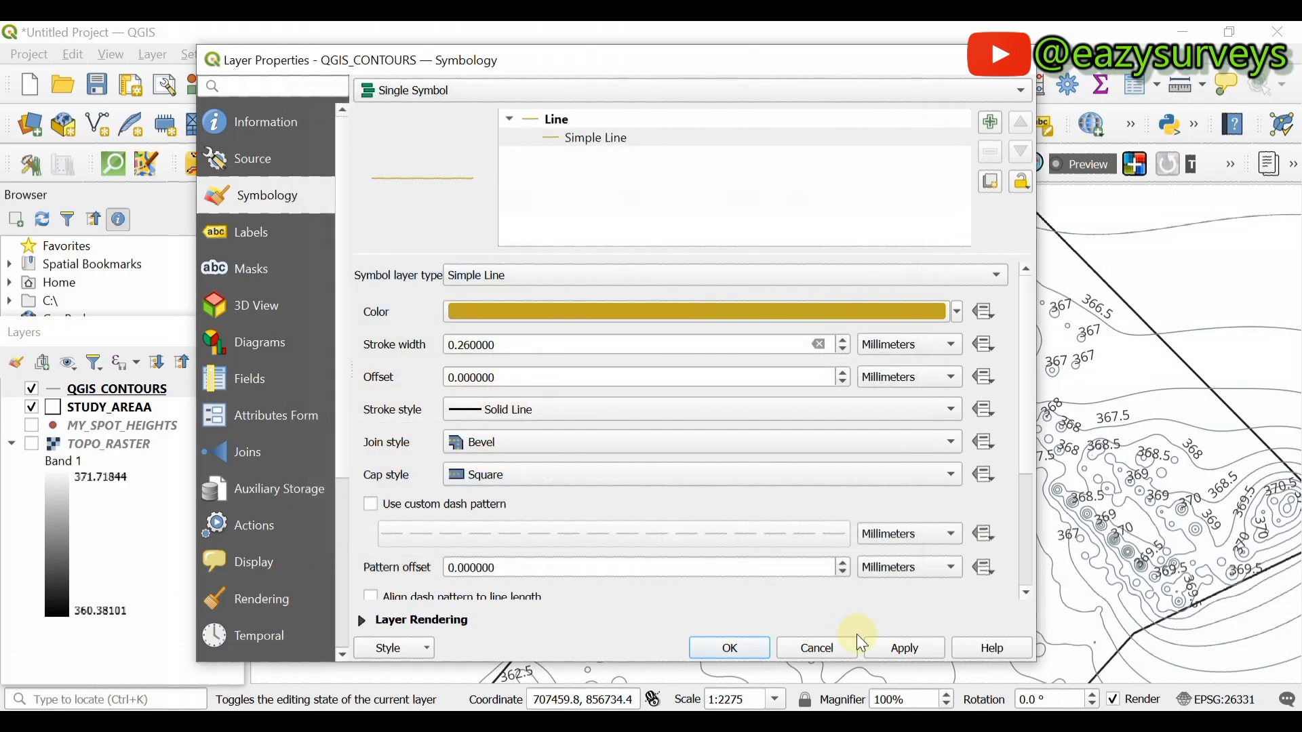
{"action": "left_click", "coordinate": [731, 649]}
Review the recoloured contours within the study area, then hide the QGIS_CONTOURS and STUDY_AREAA layers
{"action": "scroll", "coordinate": [717, 397], "scroll_direction": "down", "scroll_amount": 1}
{"action": "scroll", "coordinate": [717, 397], "scroll_direction": "up", "scroll_amount": 2}
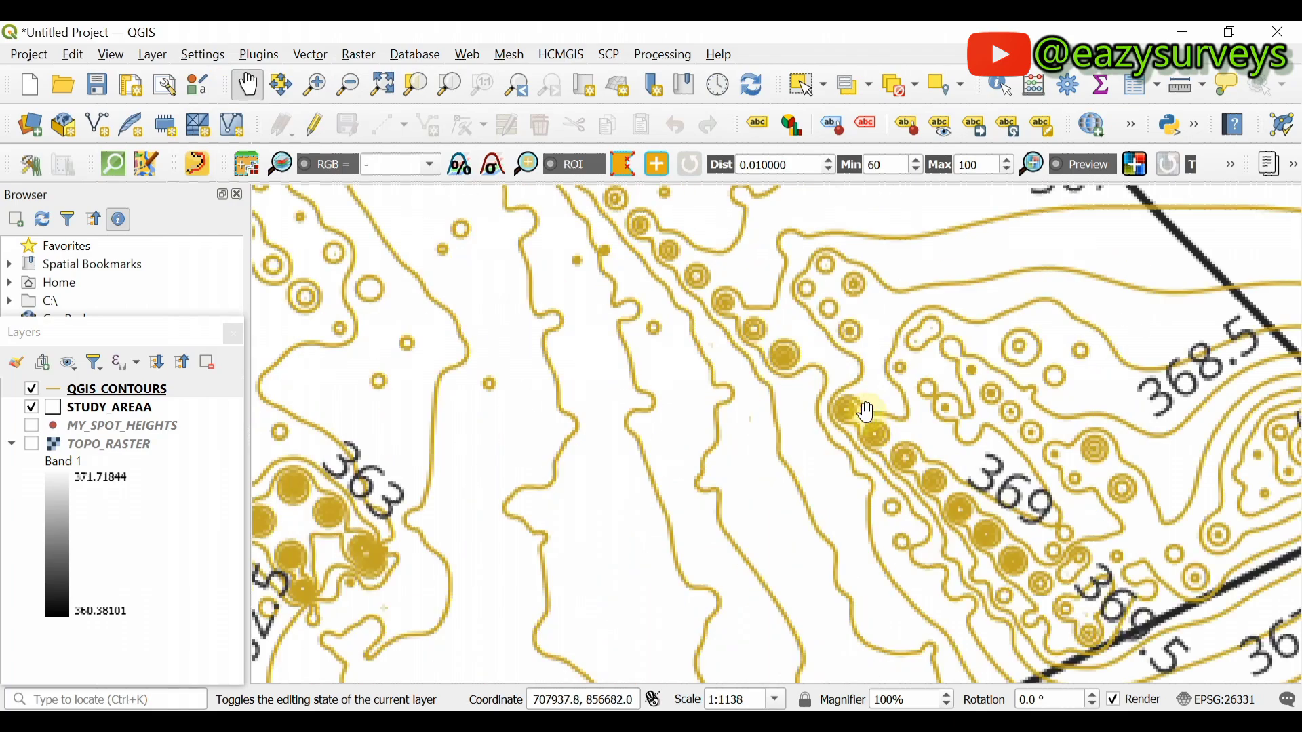
{"action": "scroll", "coordinate": [887, 453], "scroll_direction": "up", "scroll_amount": 2}
{"action": "scroll", "coordinate": [887, 453], "scroll_direction": "down", "scroll_amount": 3}
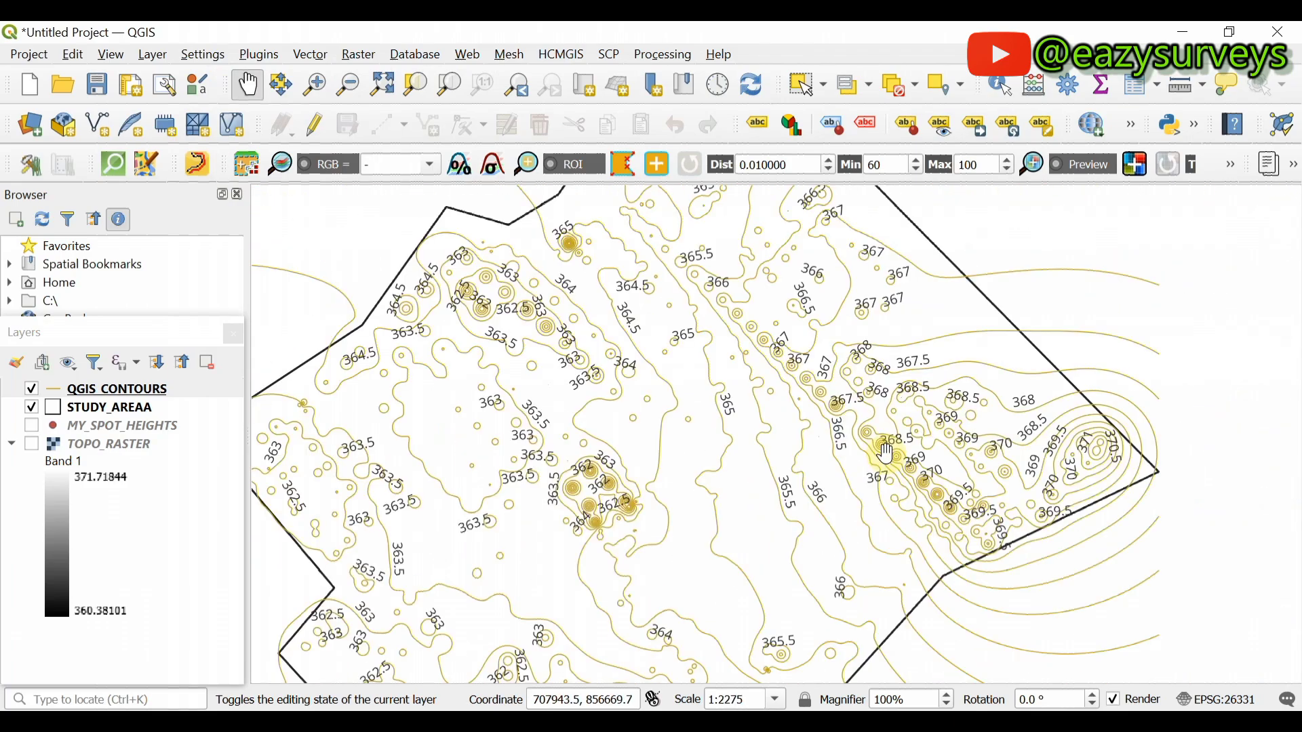
{"action": "scroll", "coordinate": [887, 453], "scroll_direction": "down", "scroll_amount": 1}
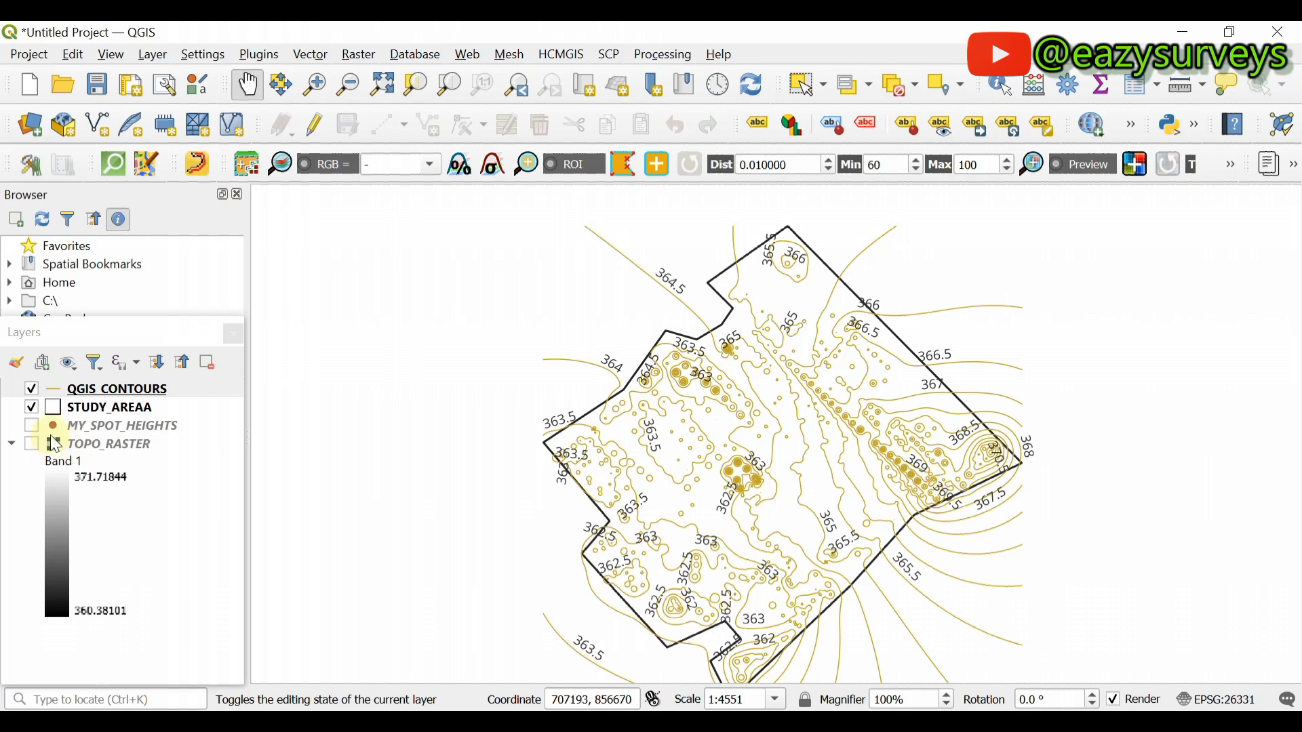
{"action": "left_click", "coordinate": [30, 388]}
{"action": "left_click", "coordinate": [32, 407]}
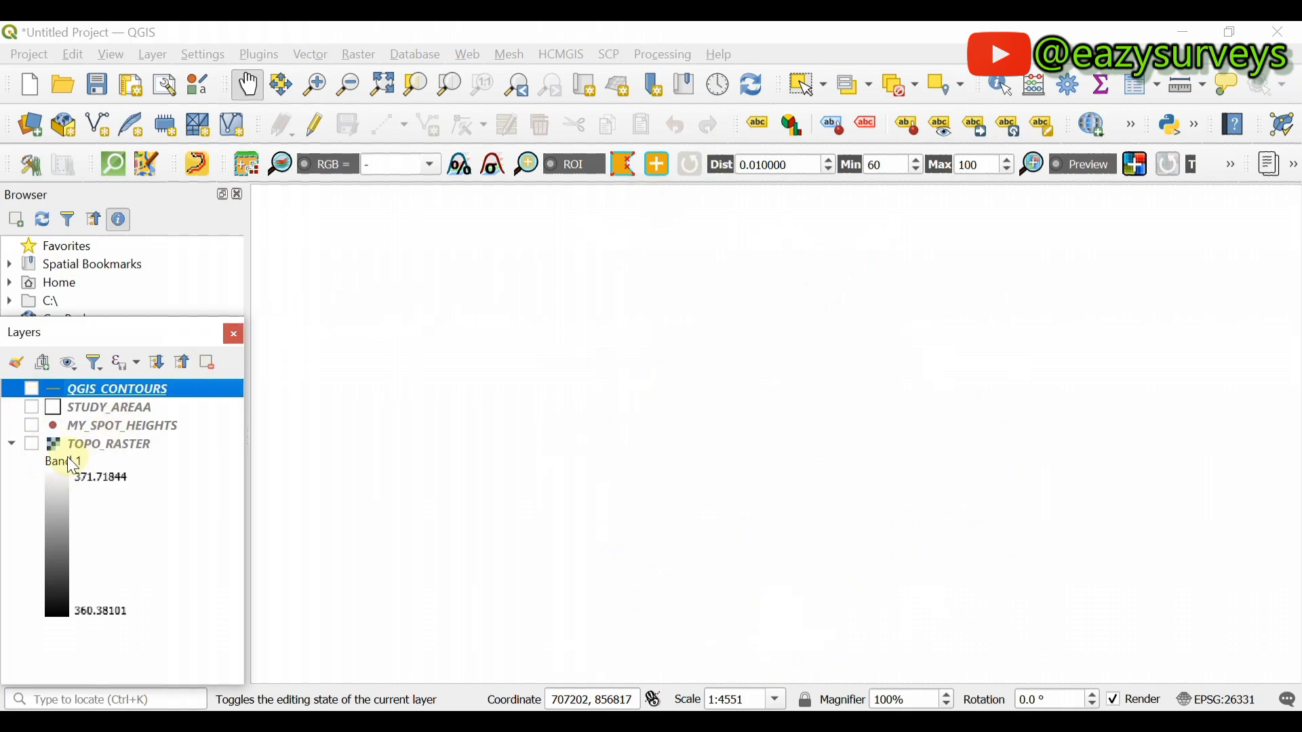
Minimize QGIS, switch to DeepSeek and collapse its chat history sidebar
{"action": "left_click", "coordinate": [1183, 32]}
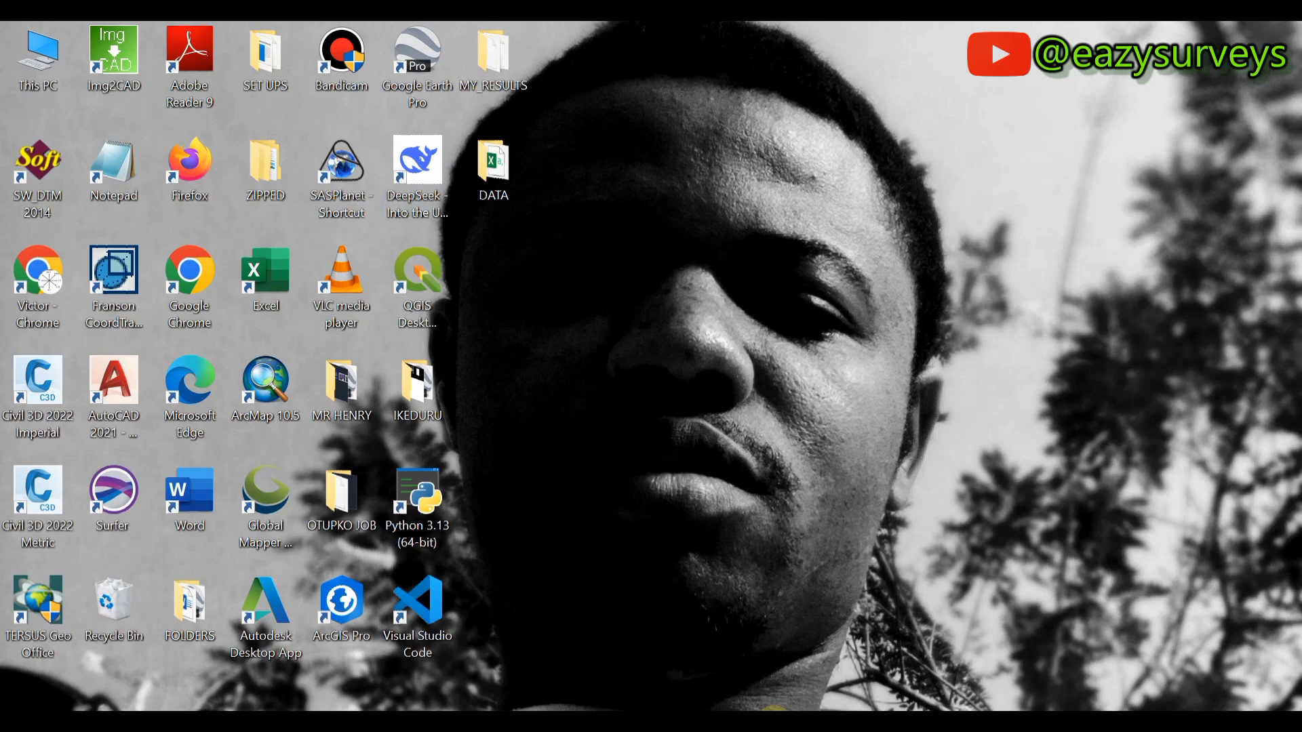
{"action": "left_click", "coordinate": [758, 719]}
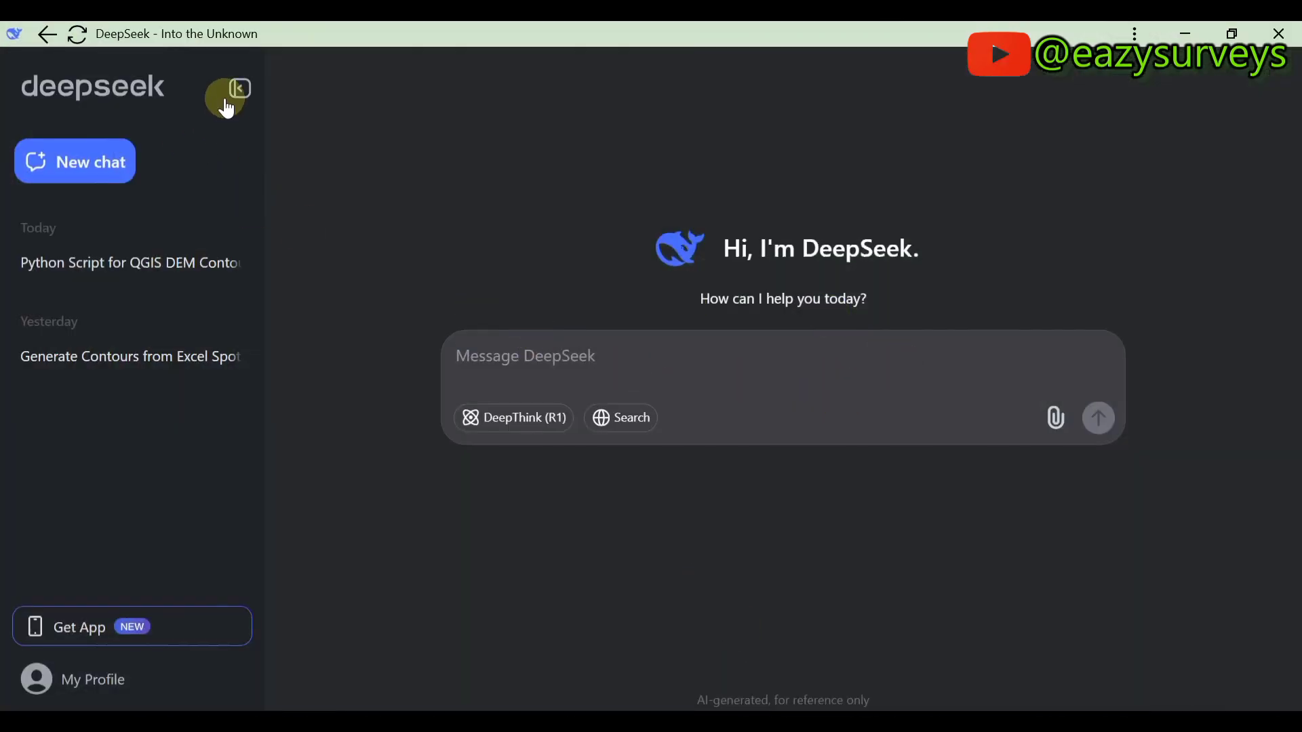
{"action": "left_click", "coordinate": [236, 89]}
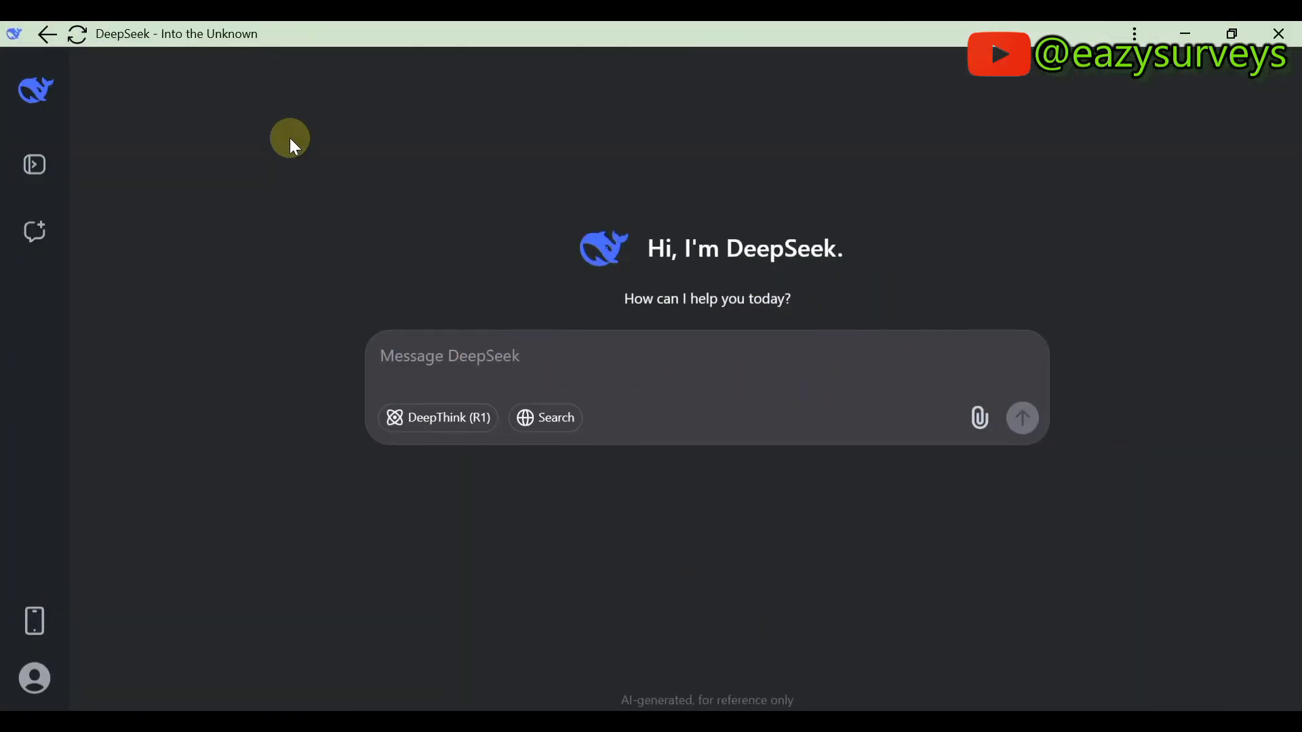
Ask DeepSeek for a Python script that can run in the QGIS Python console to create contours from DEM data
{"action": "right_click", "coordinate": [434, 372]}
{"action": "left_click", "coordinate": [475, 538]}
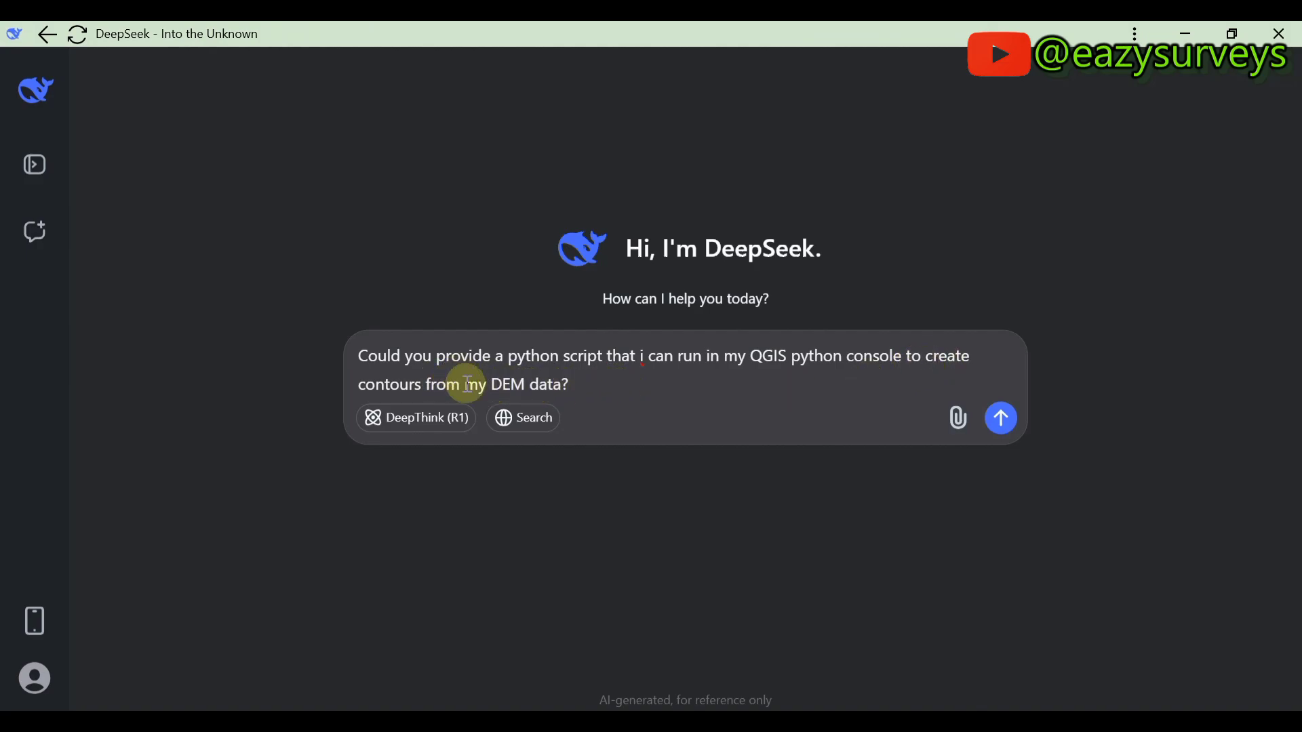
{"action": "left_click", "coordinate": [1000, 421]}
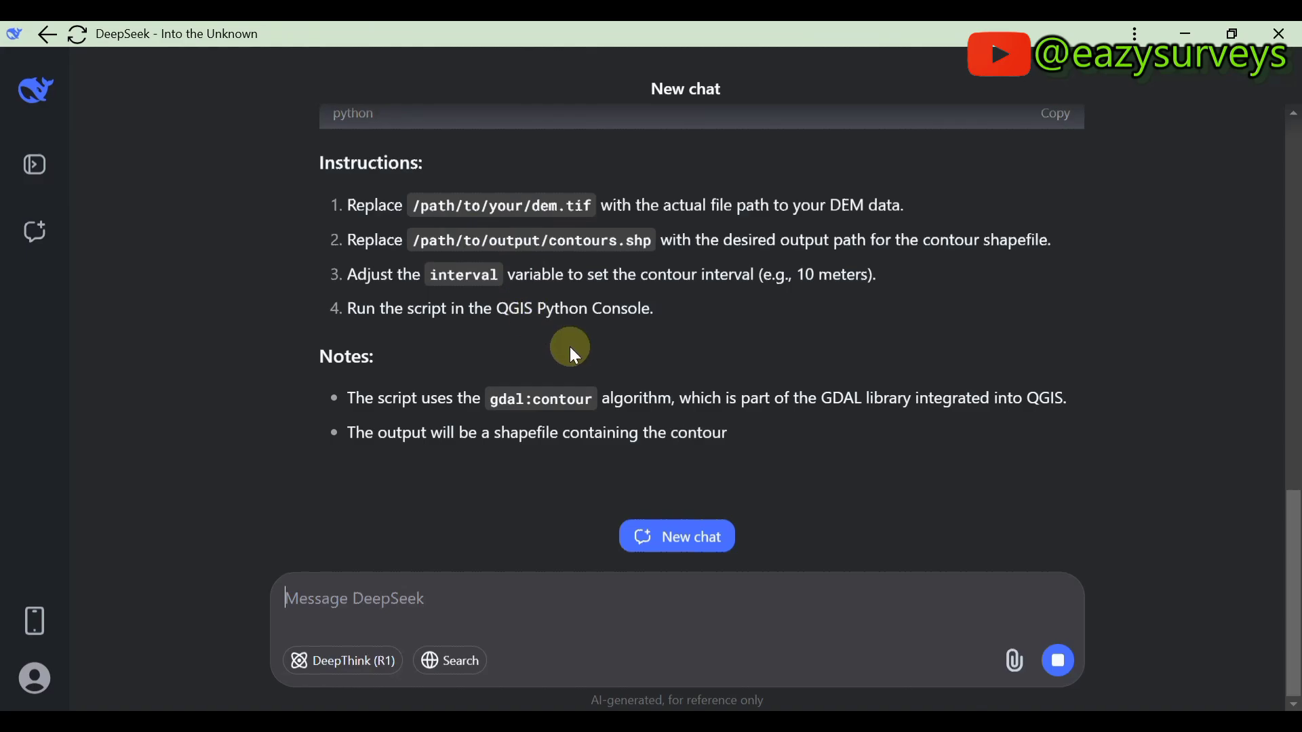
Copy the generated Python contour script from the DeepSeek answer and minimize DeepSeek
{"action": "scroll", "coordinate": [575, 315], "scroll_direction": "up", "scroll_amount": 5}
{"action": "scroll", "coordinate": [573, 313], "scroll_direction": "up", "scroll_amount": 10}
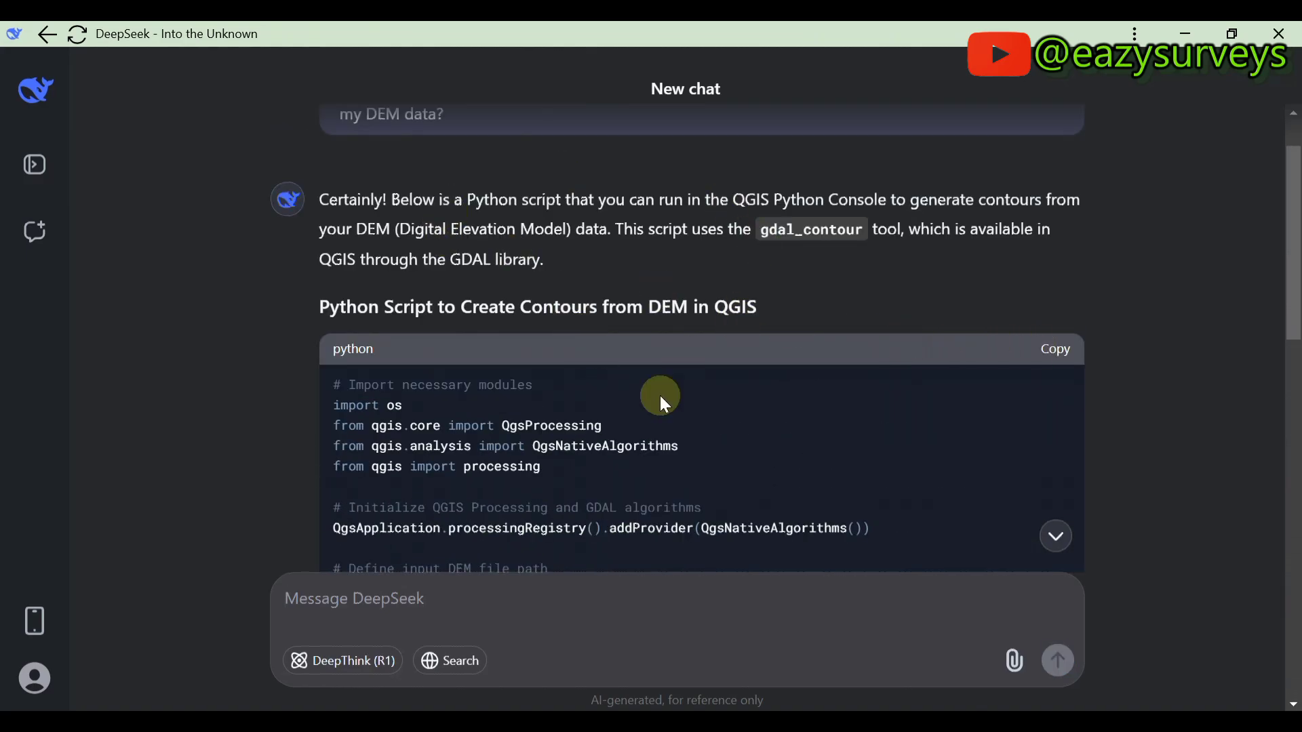
{"action": "left_click", "coordinate": [1060, 358]}
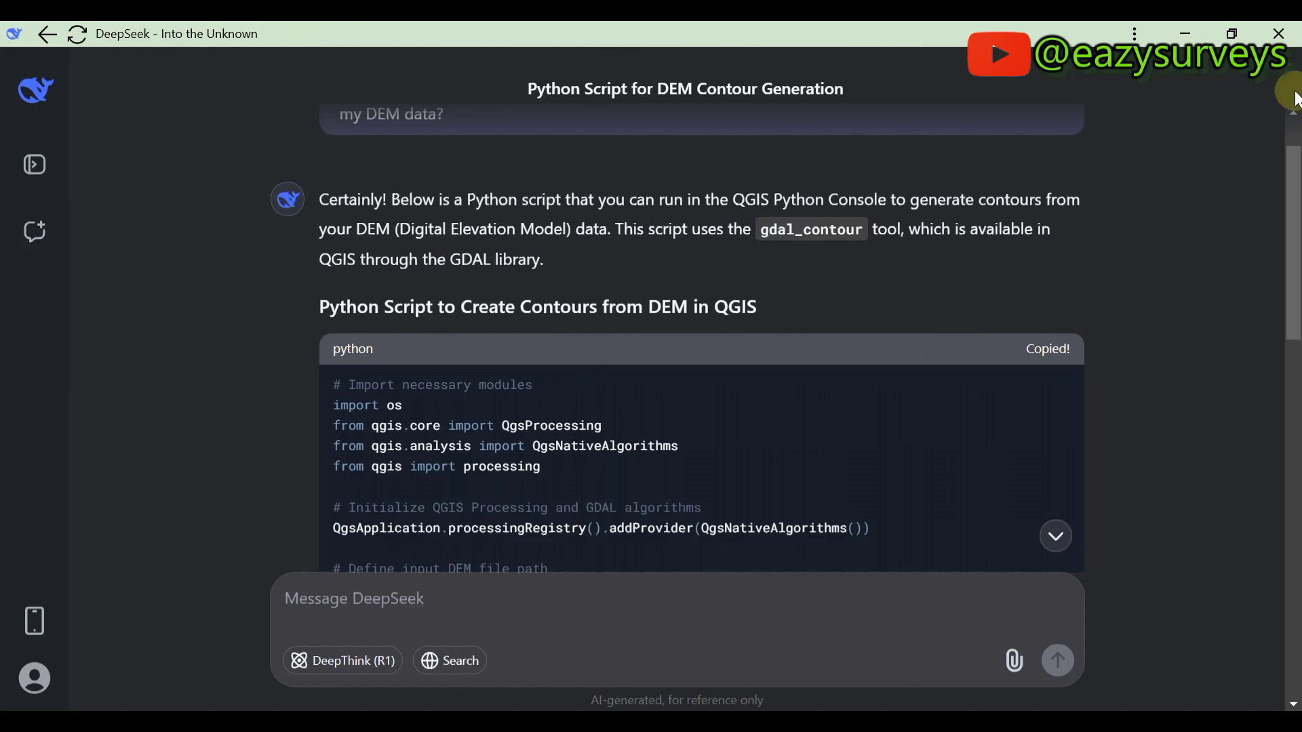
{"action": "left_click", "coordinate": [1186, 33]}
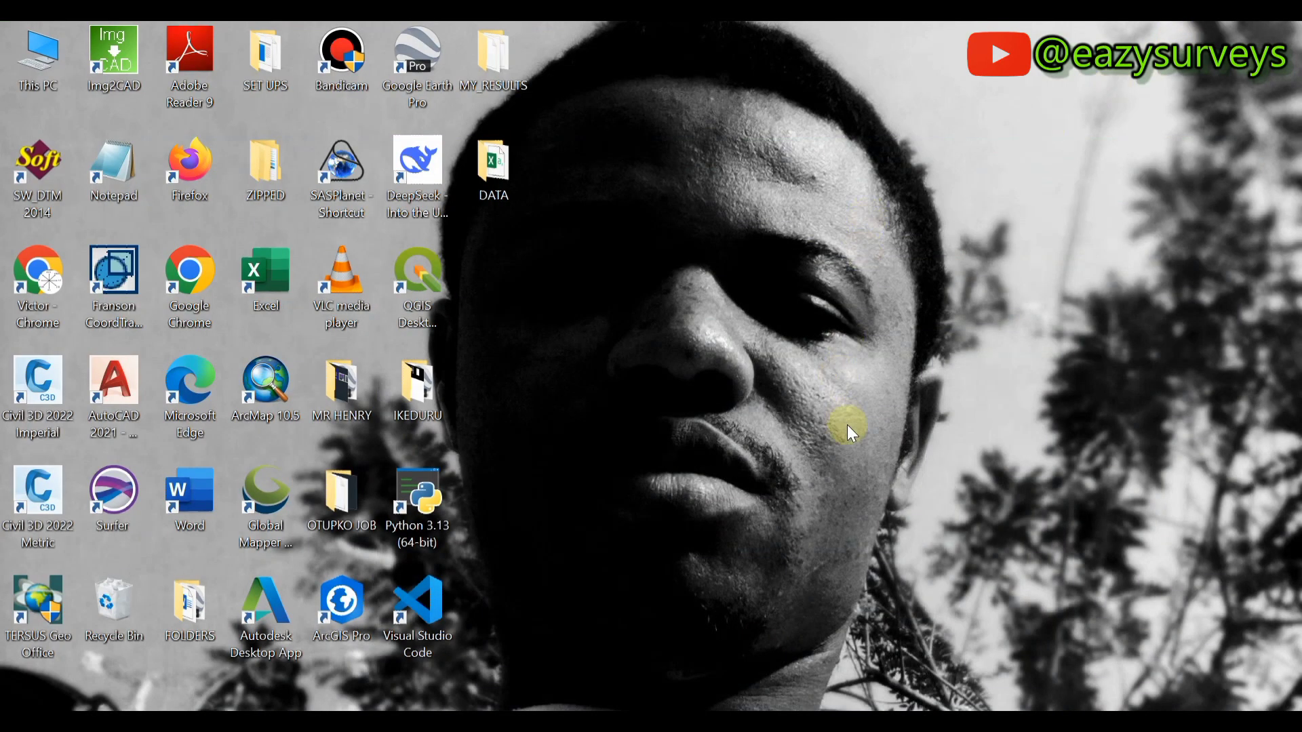
Switch to QGIS, open the Python Console and show its script editor with an empty script
{"action": "key", "text": "alt+Tab"}
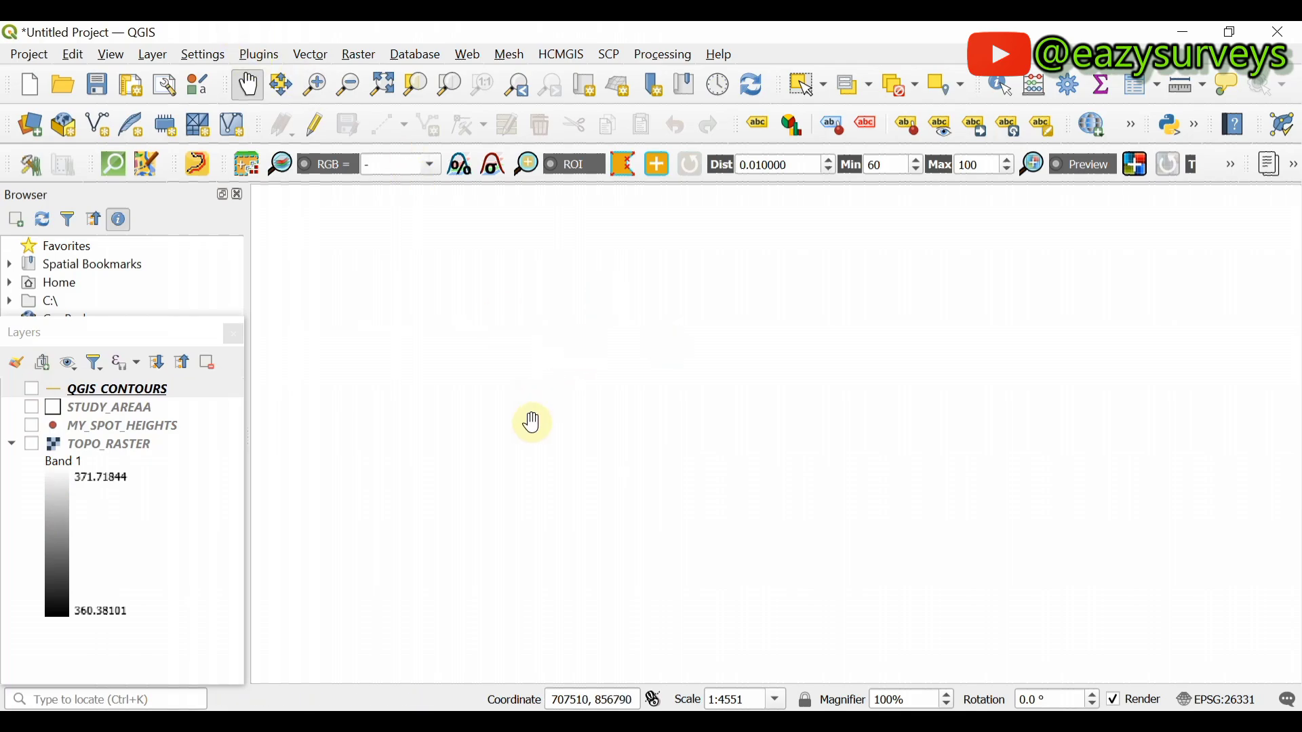
{"action": "left_click", "coordinate": [267, 56]}
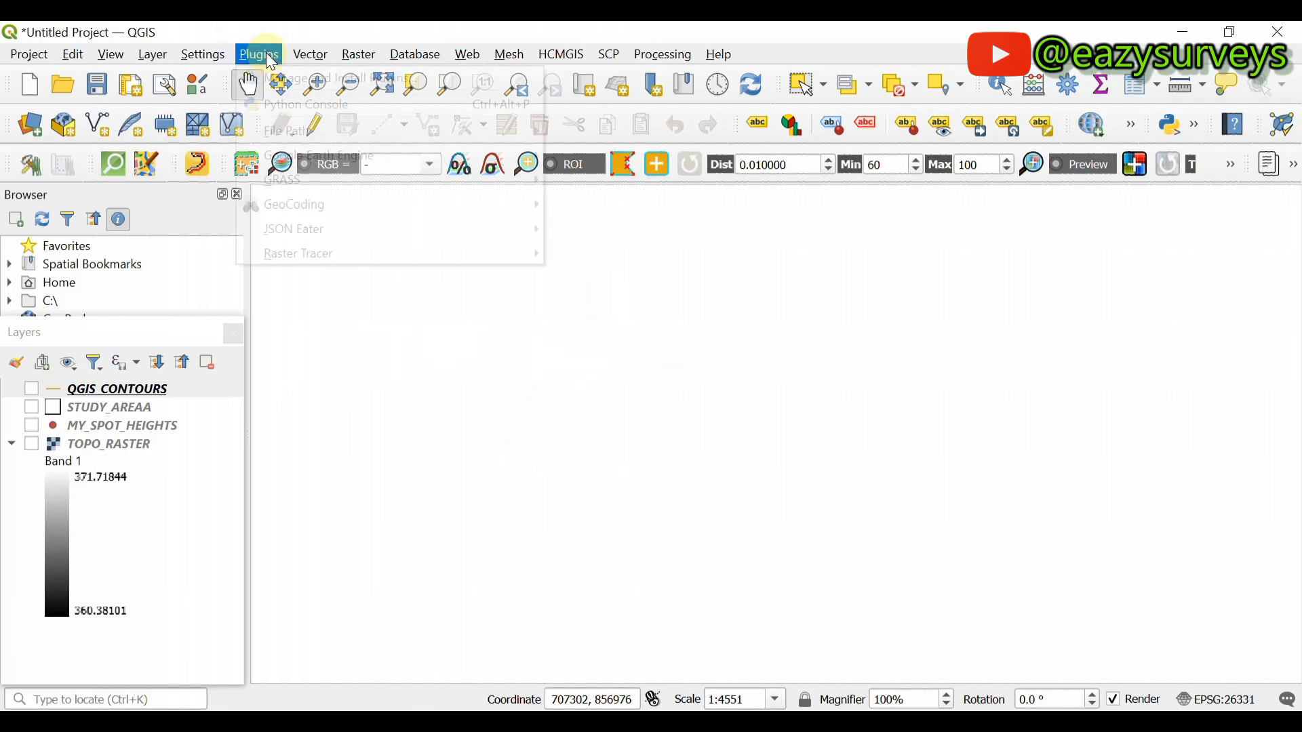
{"action": "left_click", "coordinate": [288, 112]}
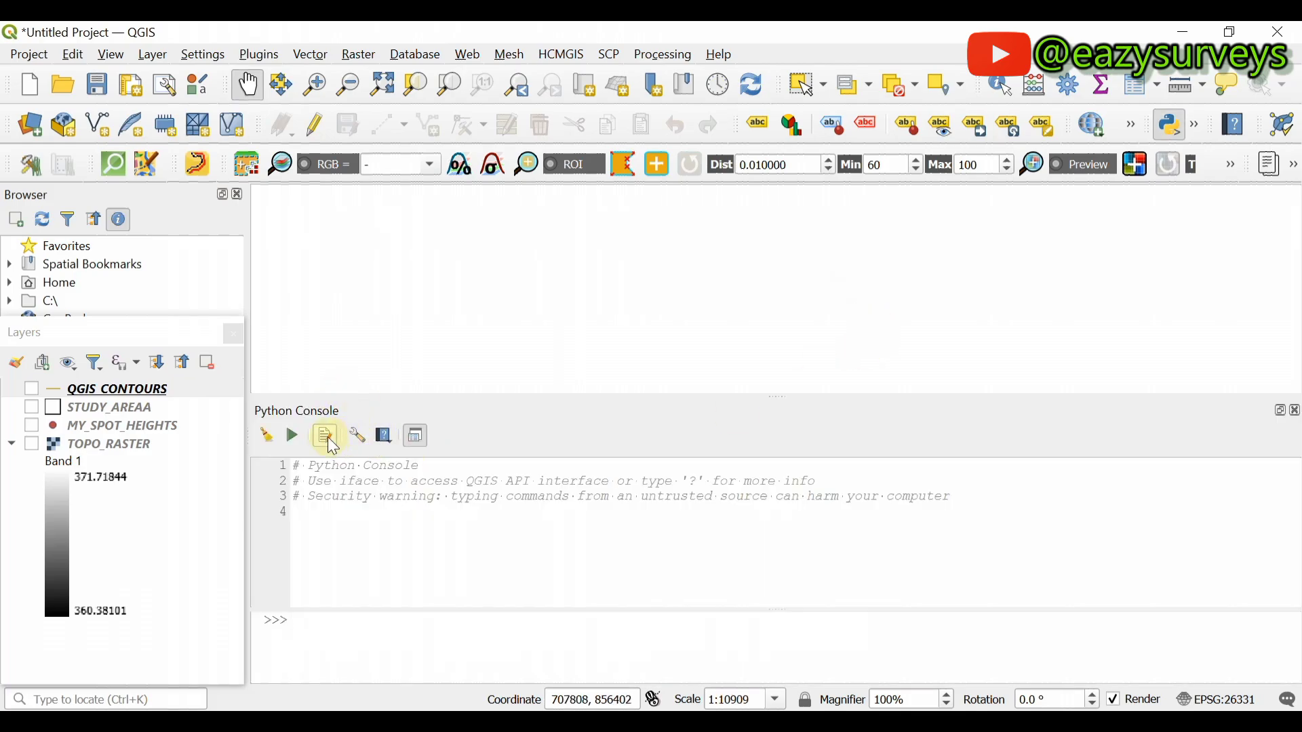
{"action": "left_click", "coordinate": [328, 437]}
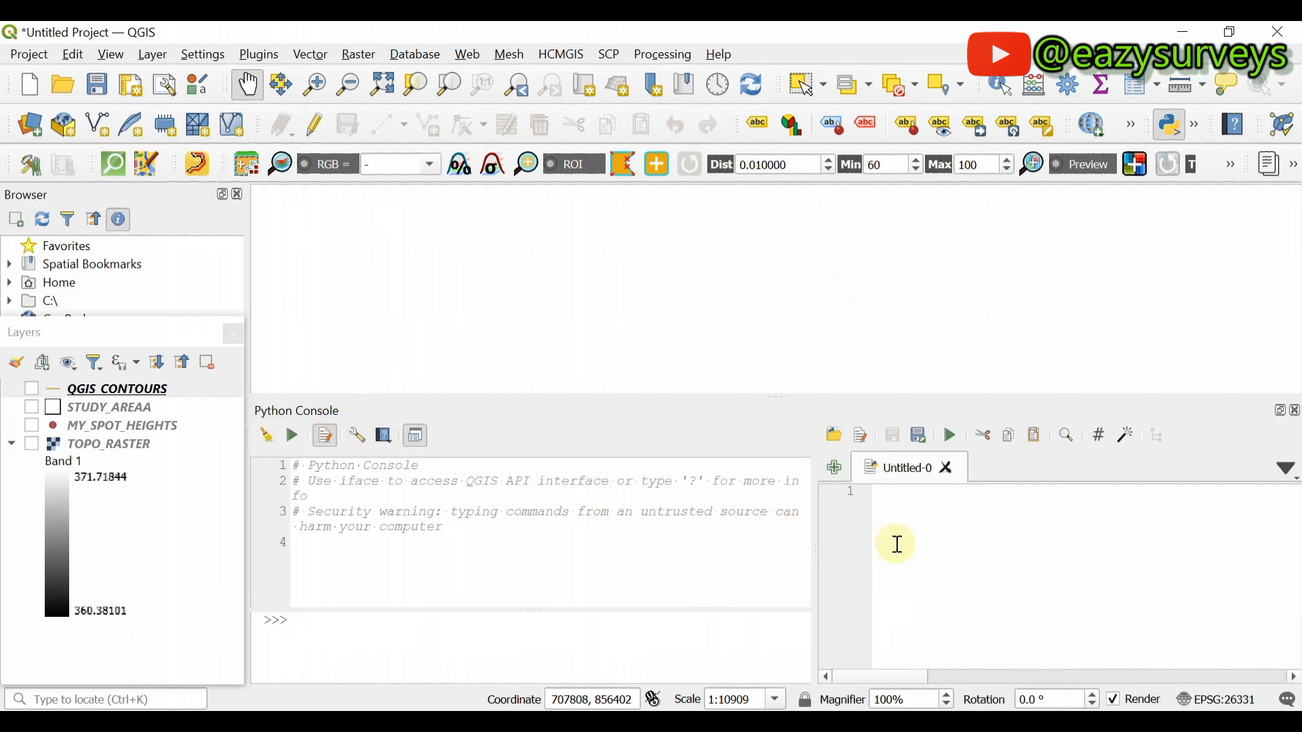
{"action": "left_click", "coordinate": [906, 503]}
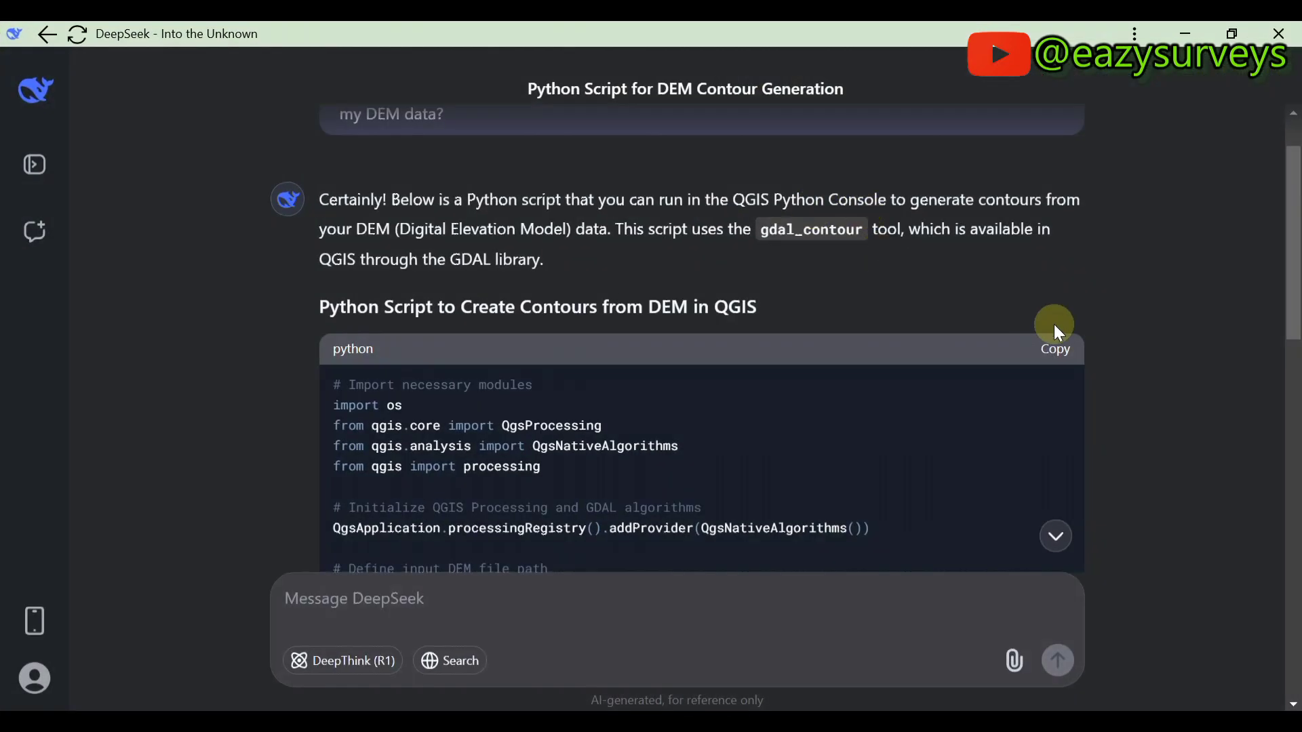
Copy the DeepSeek script again and paste it into the empty Untitled-0 script in the QGIS console editor
{"action": "left_click", "coordinate": [1051, 351]}
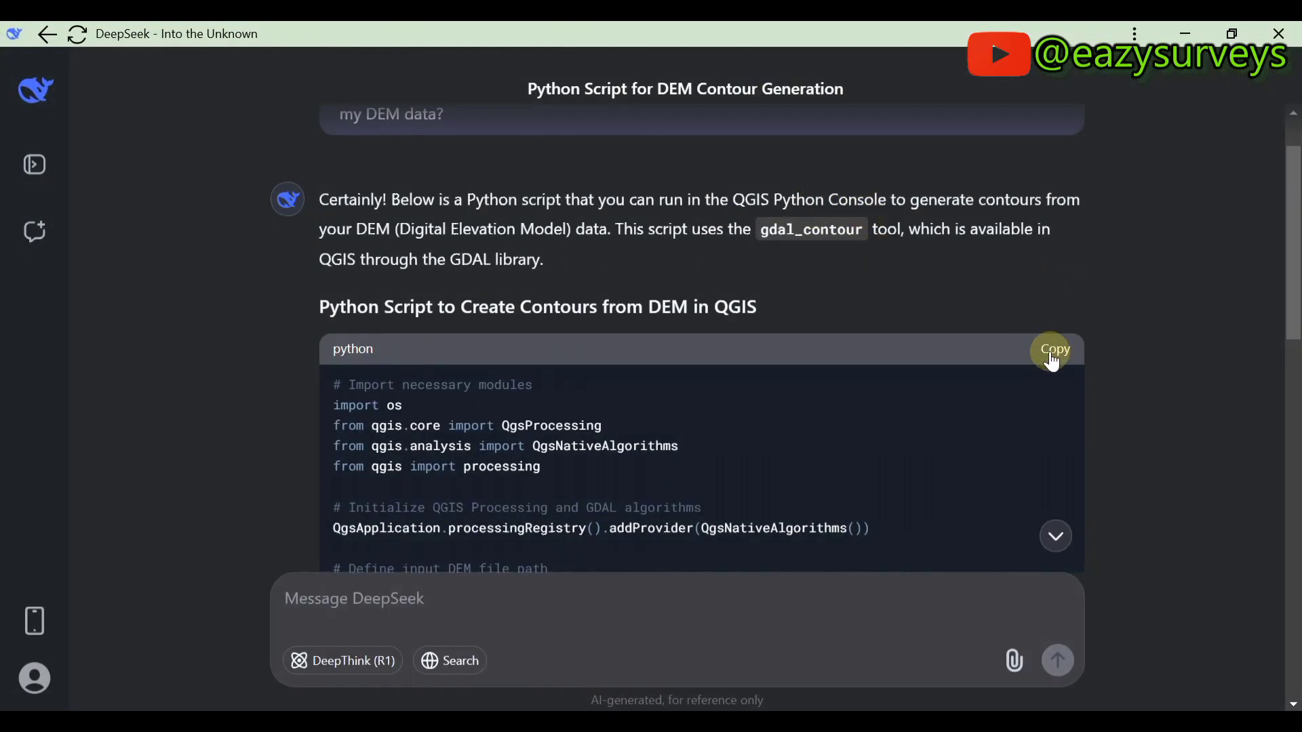
{"action": "scroll", "coordinate": [675, 397], "scroll_direction": "down", "scroll_amount": 5}
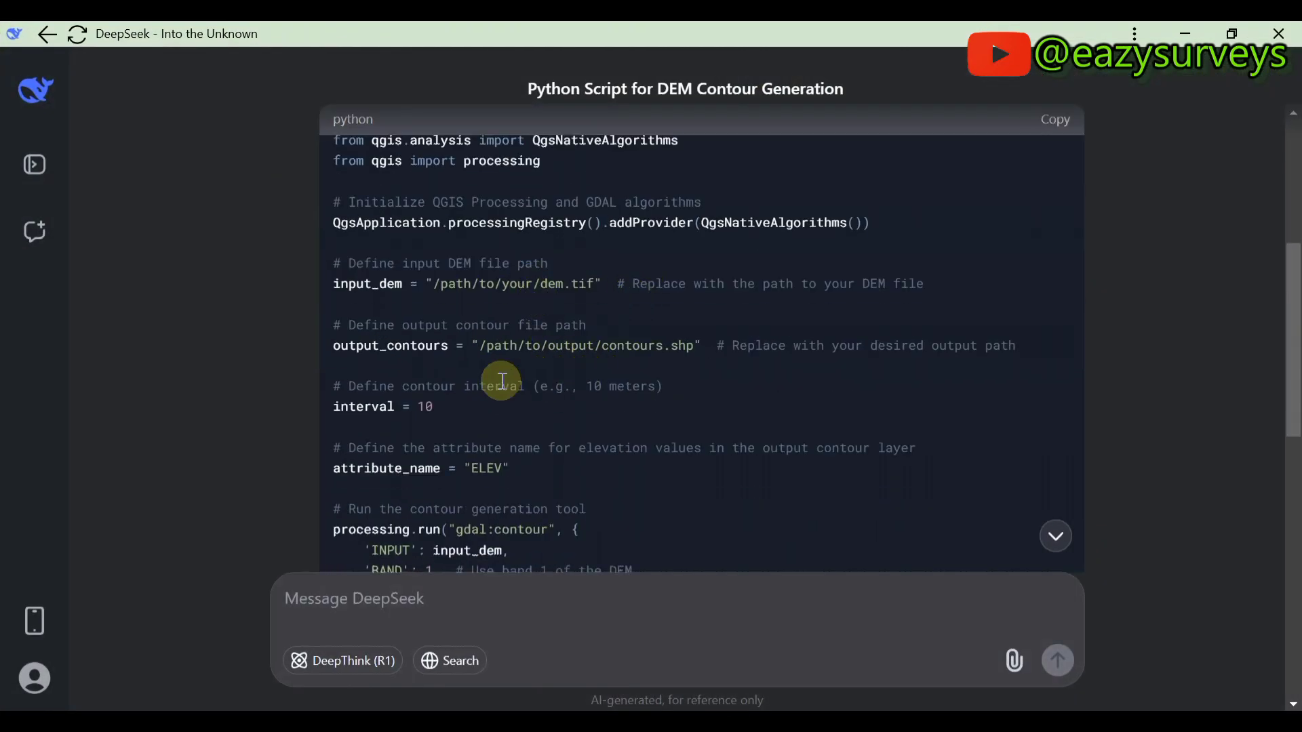
{"action": "left_click", "coordinate": [1181, 30]}
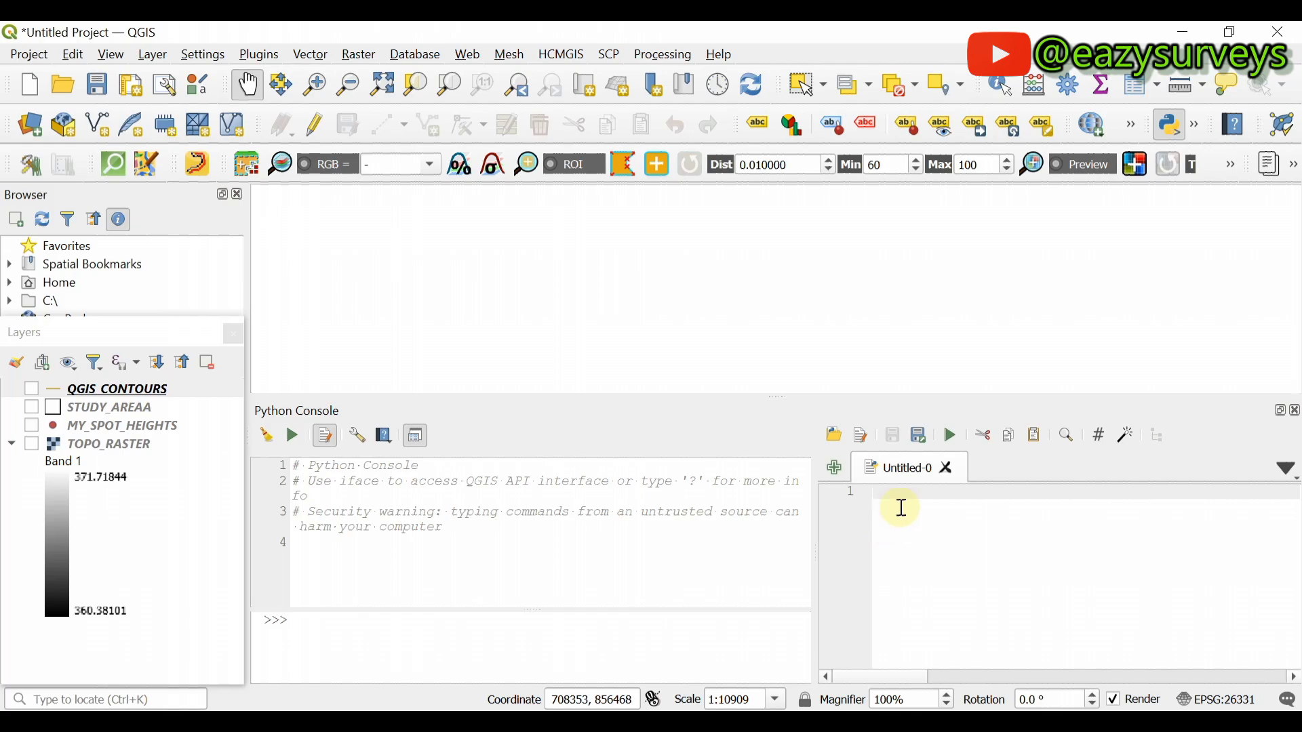
{"action": "right_click", "coordinate": [911, 509]}
{"action": "left_click", "coordinate": [950, 367]}
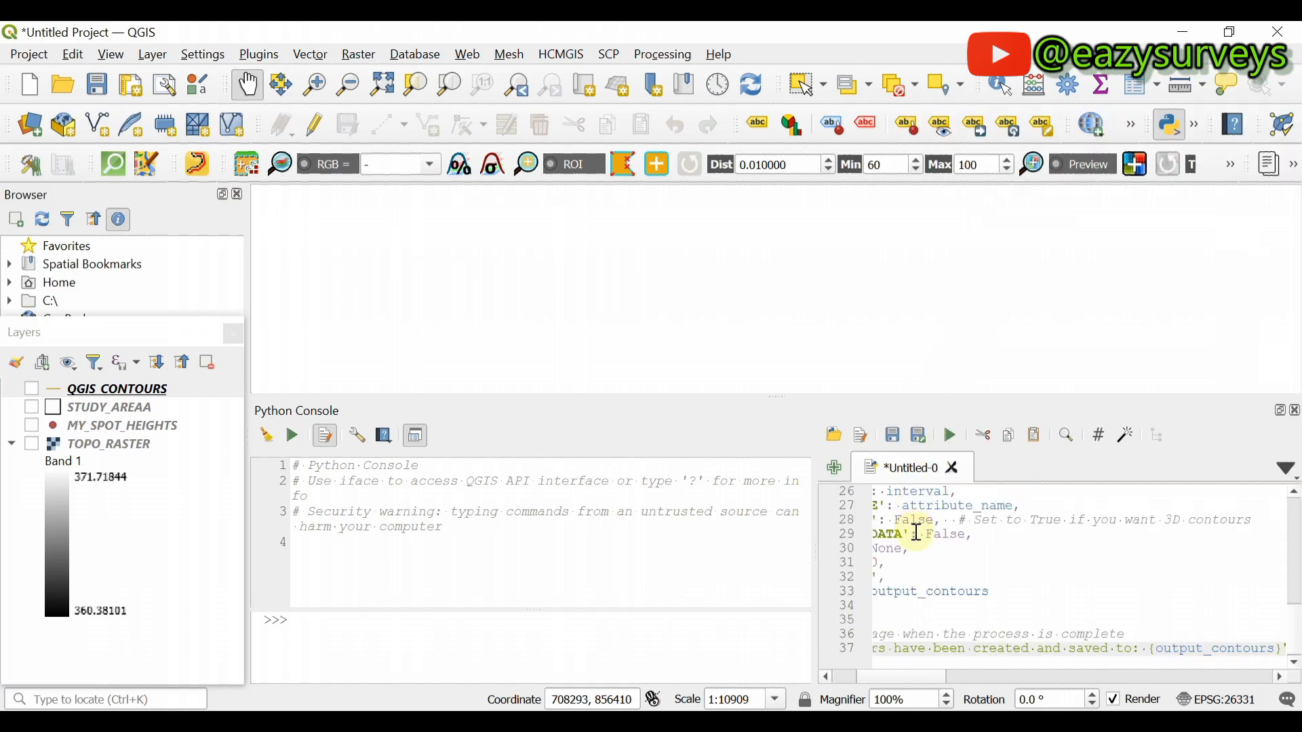
{"action": "scroll", "coordinate": [936, 548], "scroll_direction": "up", "scroll_amount": 7}
{"action": "scroll", "coordinate": [925, 546], "scroll_direction": "down", "scroll_amount": 2}
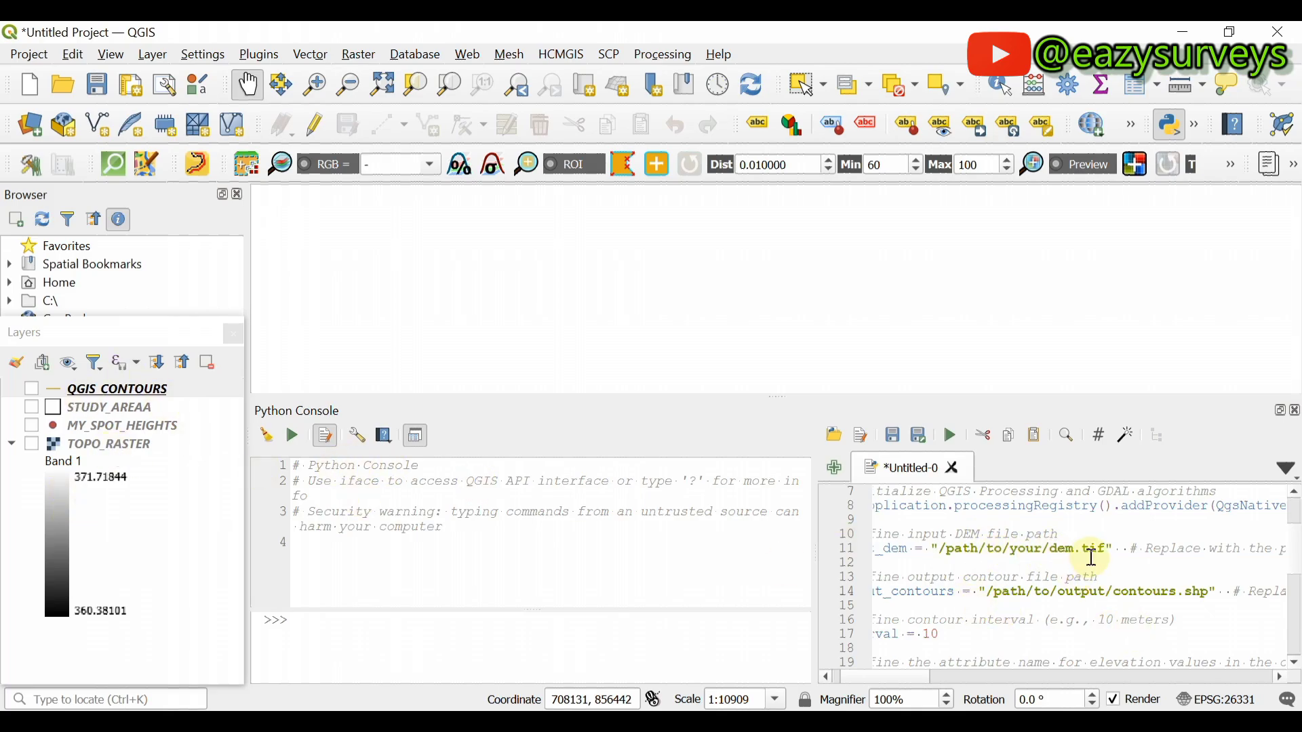
Start adding a raster layer and choose TOPO_RASTER from the MY_RESULTS folder as the raster dataset
{"action": "left_click", "coordinate": [146, 55]}
{"action": "mouse_move", "coordinate": [247, 125]}
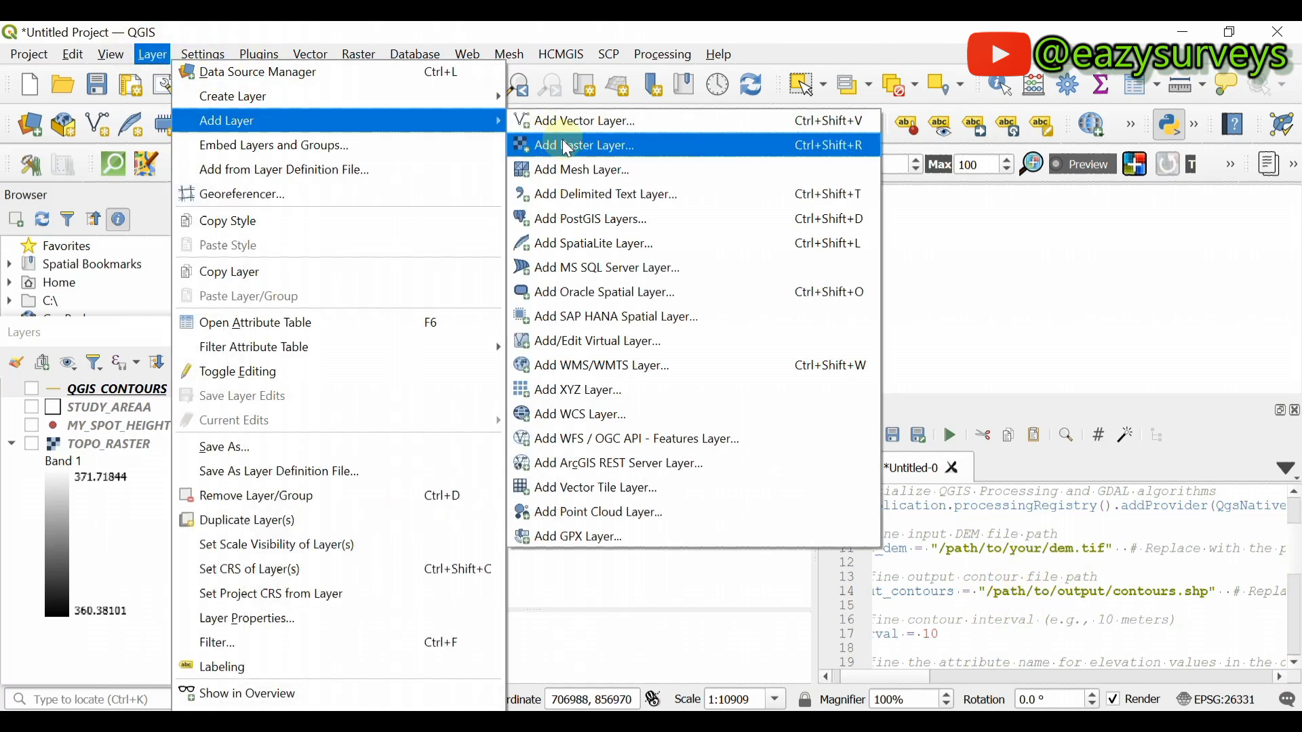
{"action": "left_click", "coordinate": [610, 146]}
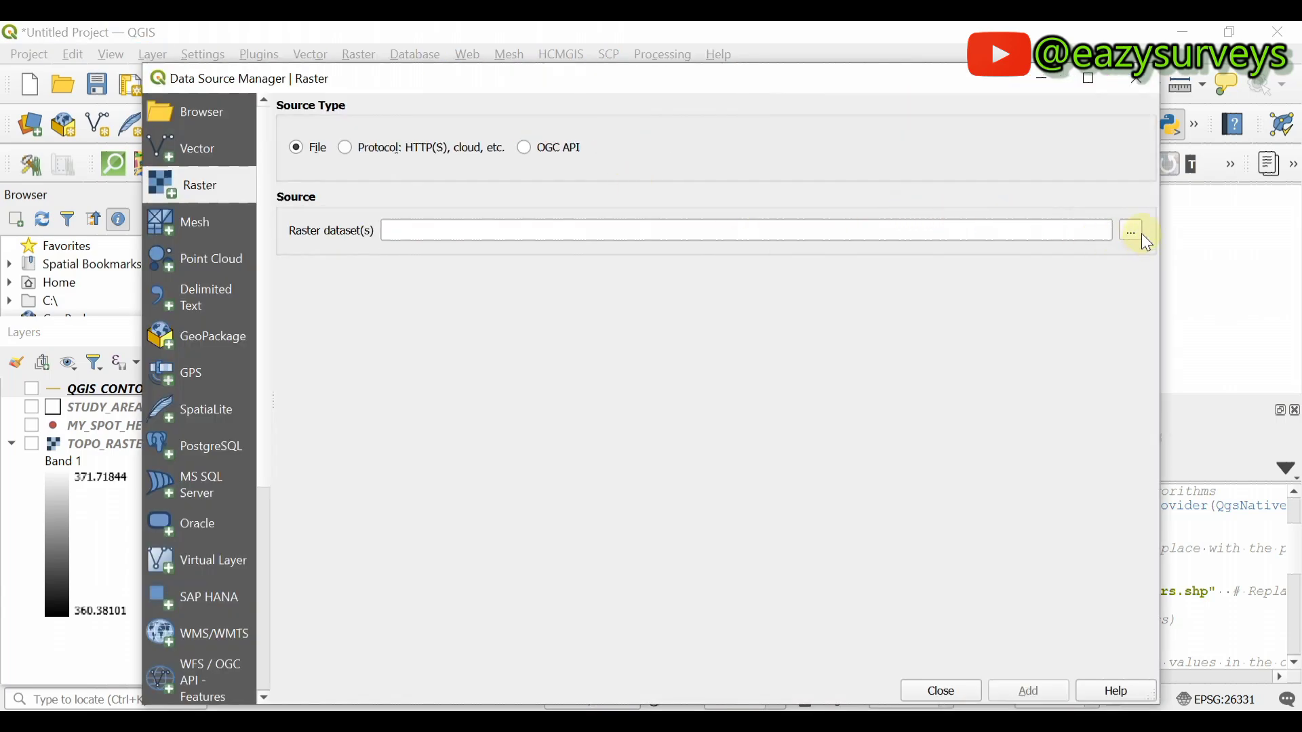
{"action": "left_click", "coordinate": [1134, 232]}
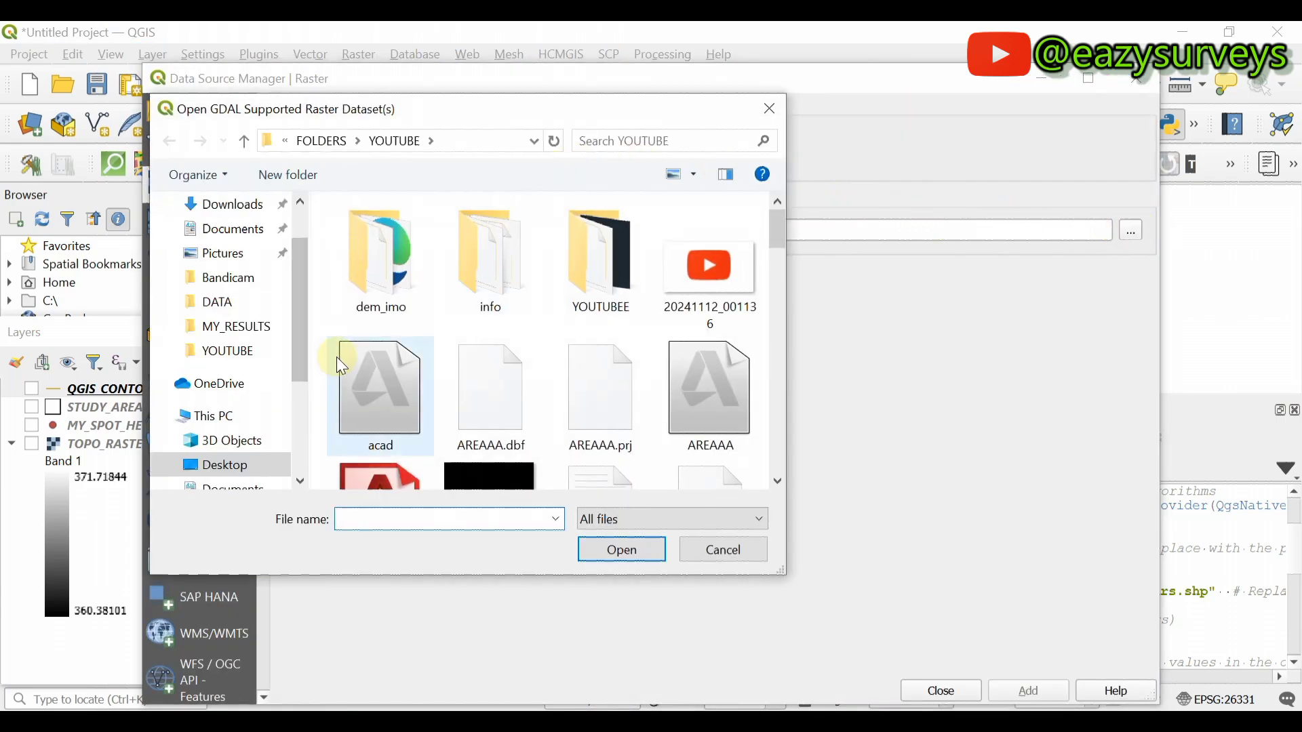
{"action": "scroll", "coordinate": [274, 324], "scroll_direction": "down", "scroll_amount": 1}
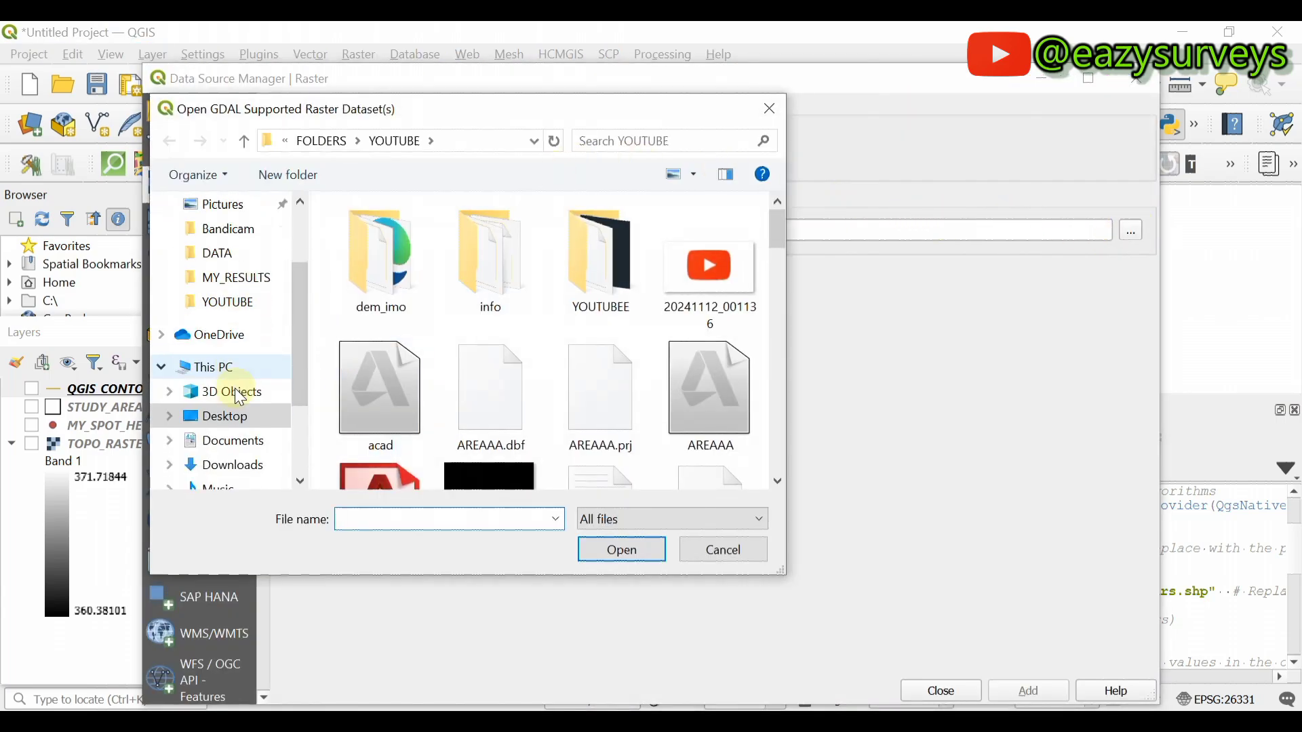
{"action": "left_click", "coordinate": [239, 279]}
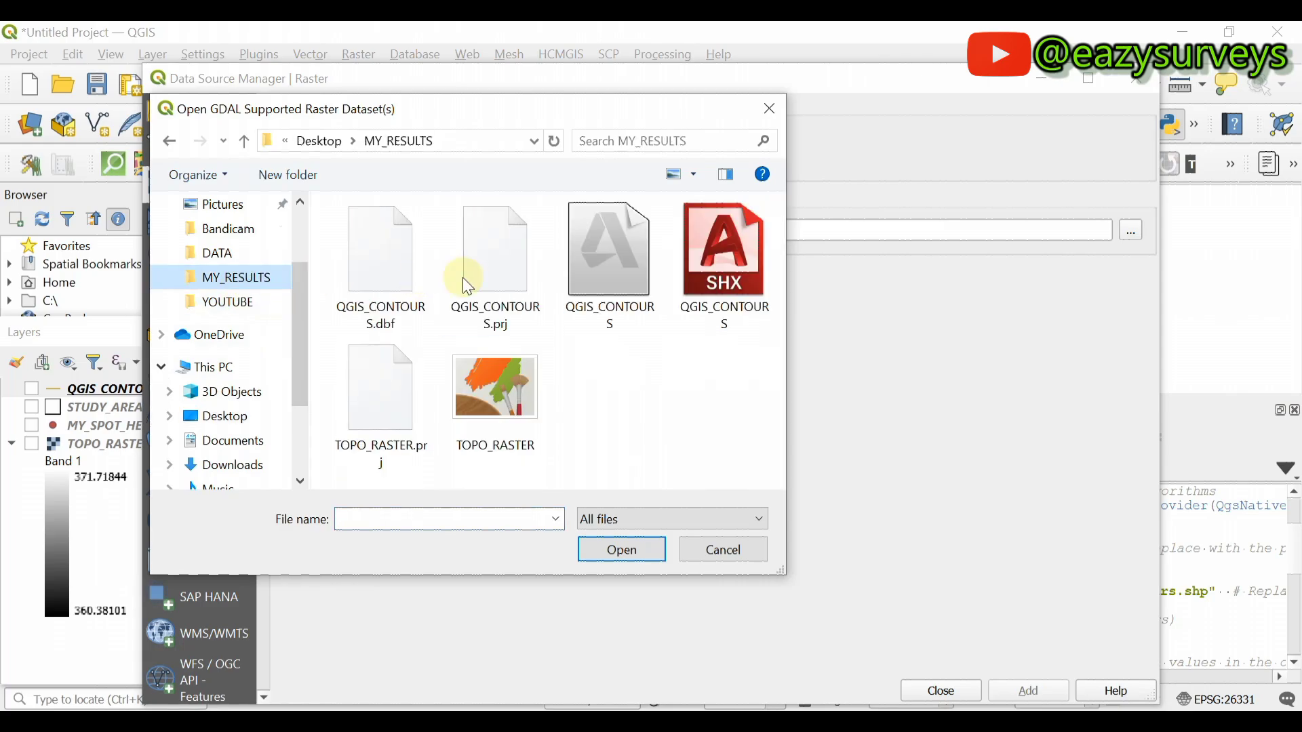
{"action": "left_click", "coordinate": [498, 410]}
{"action": "left_click", "coordinate": [605, 549]}
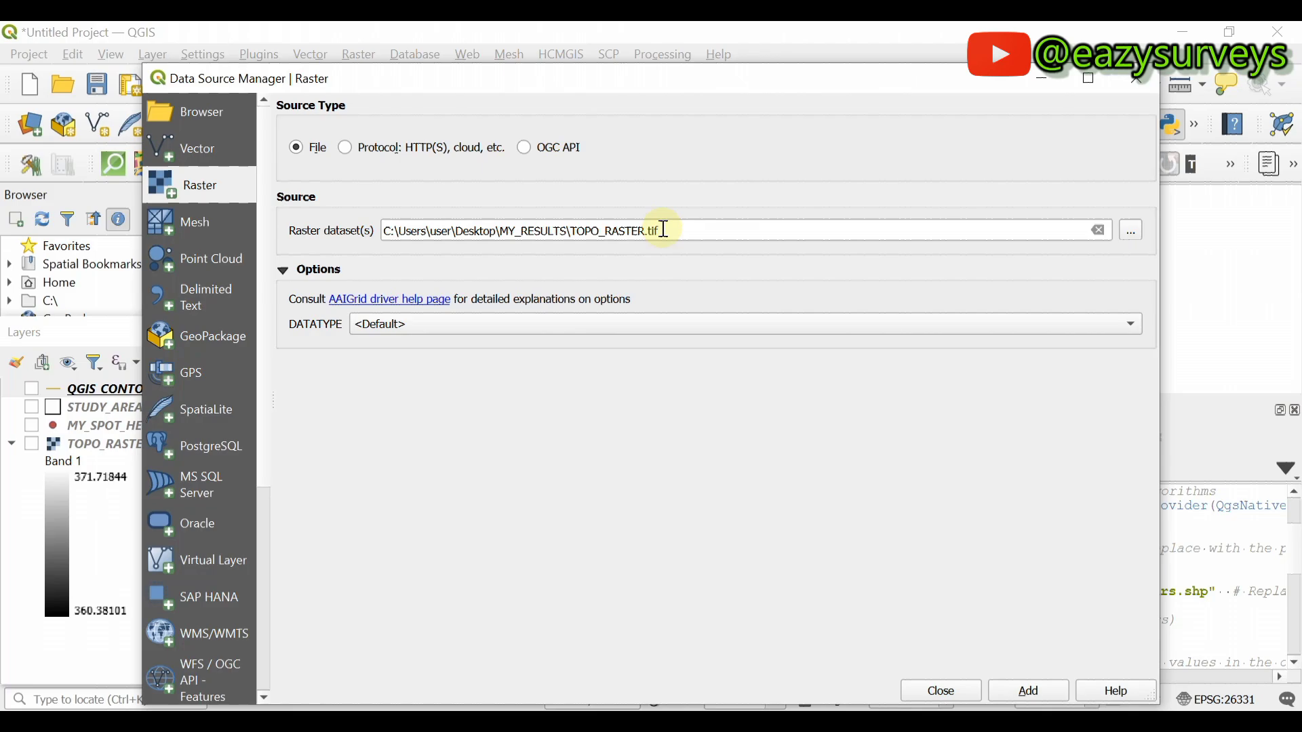
Copy the raster dataset's full path, minimize the Data Source Manager and paste the path over the input_dem placeholder in the script
{"action": "left_click_drag", "start_coordinate": [665, 230], "coordinate": [398, 224]}
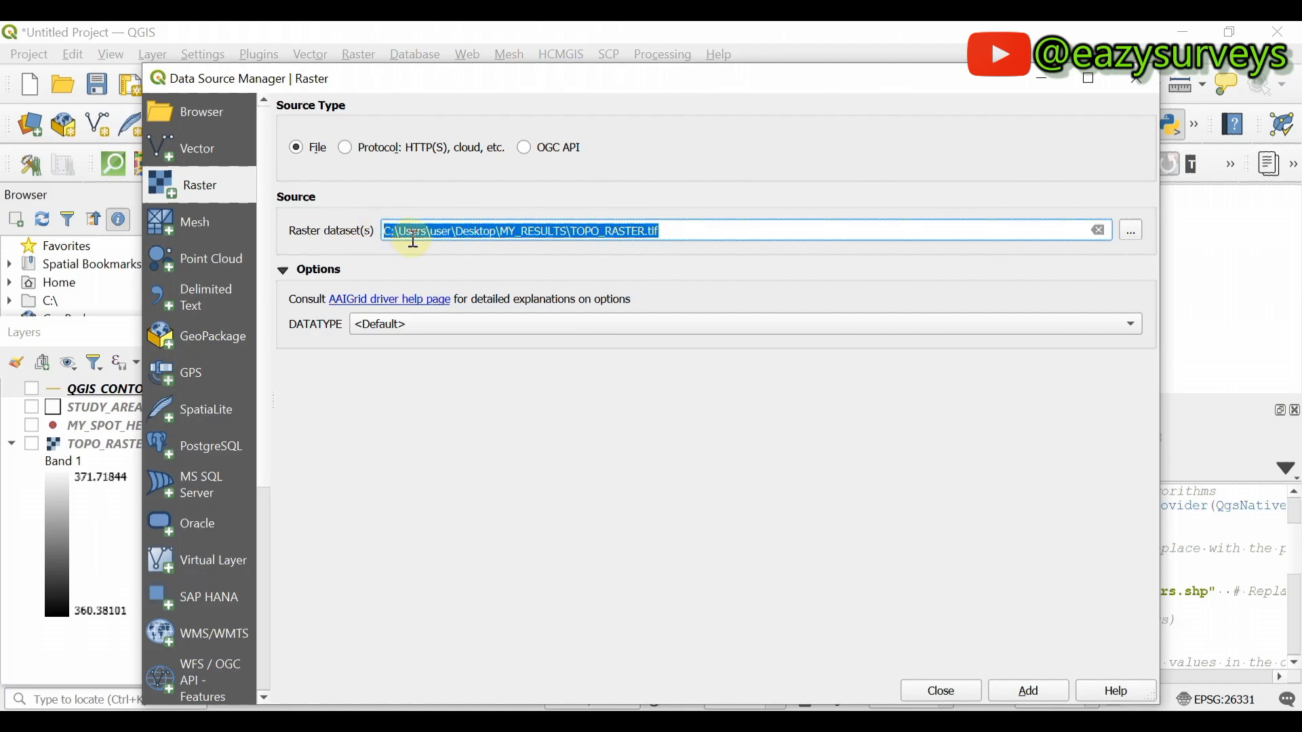
{"action": "right_click", "coordinate": [450, 234]}
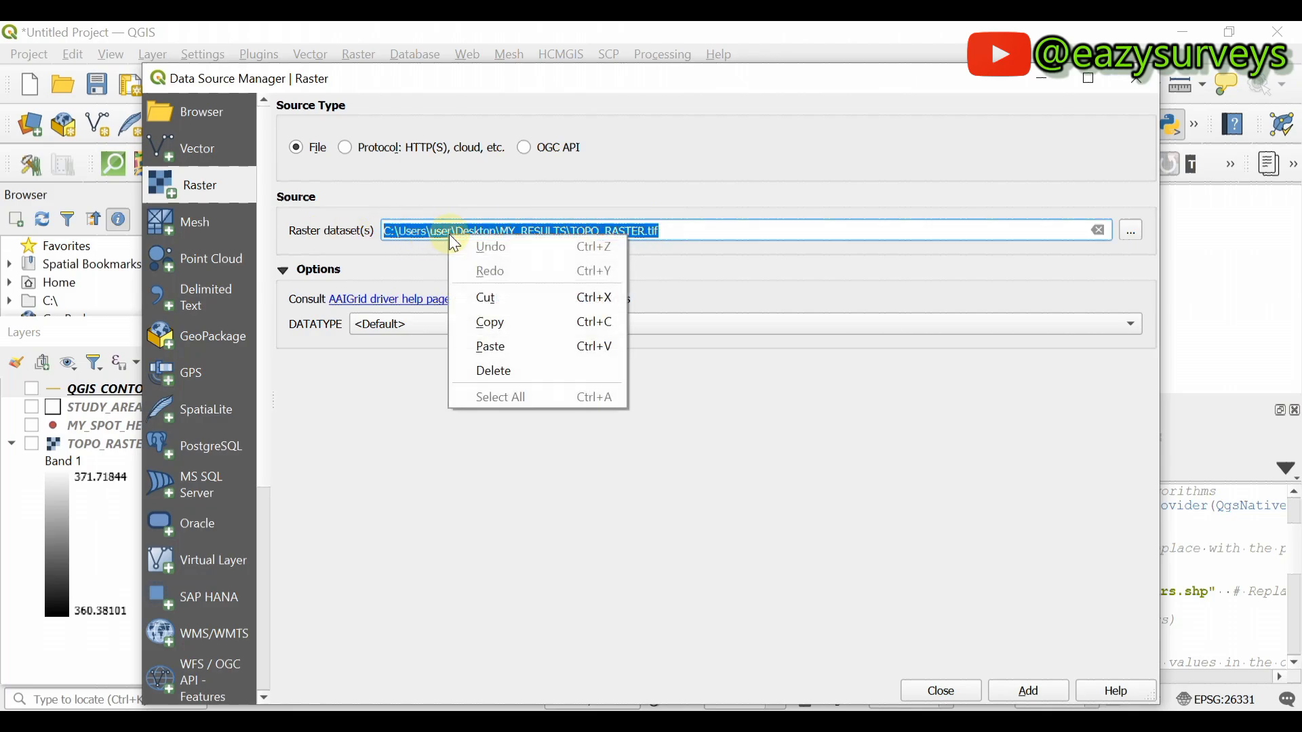
{"action": "left_click", "coordinate": [483, 316]}
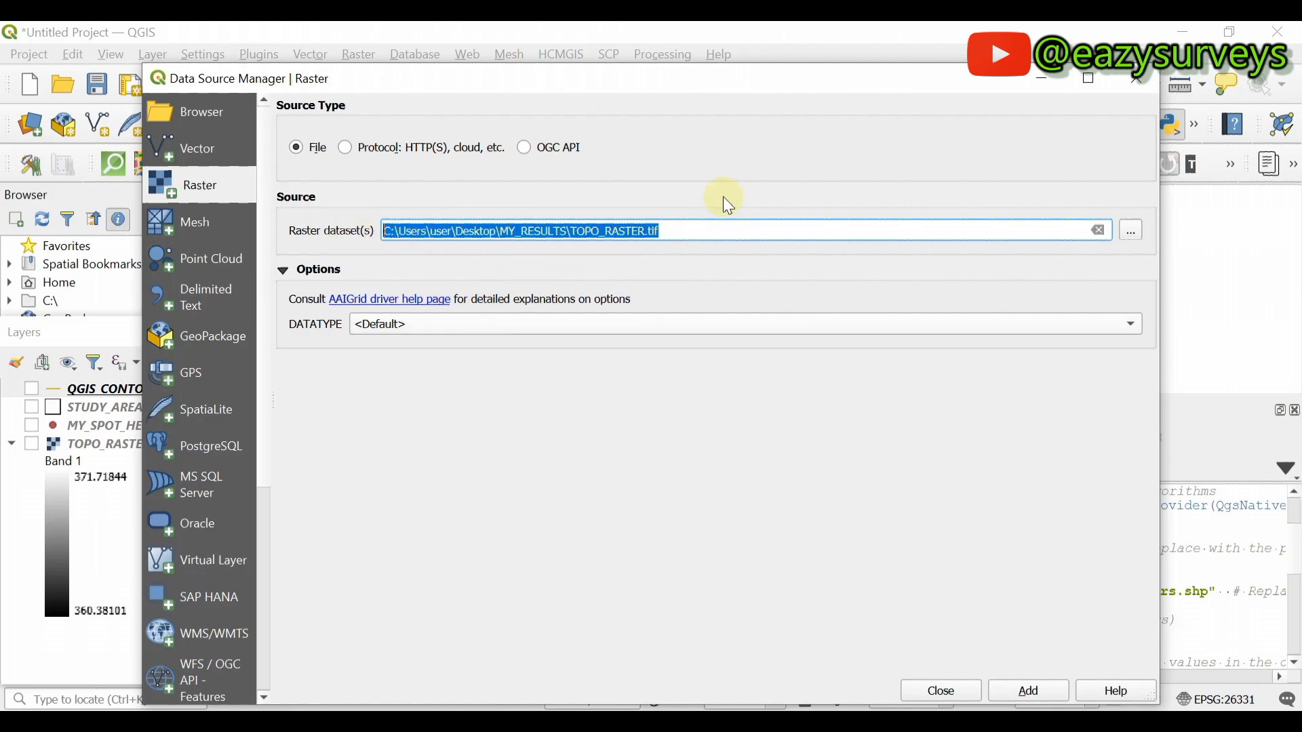
{"action": "left_click", "coordinate": [1044, 76]}
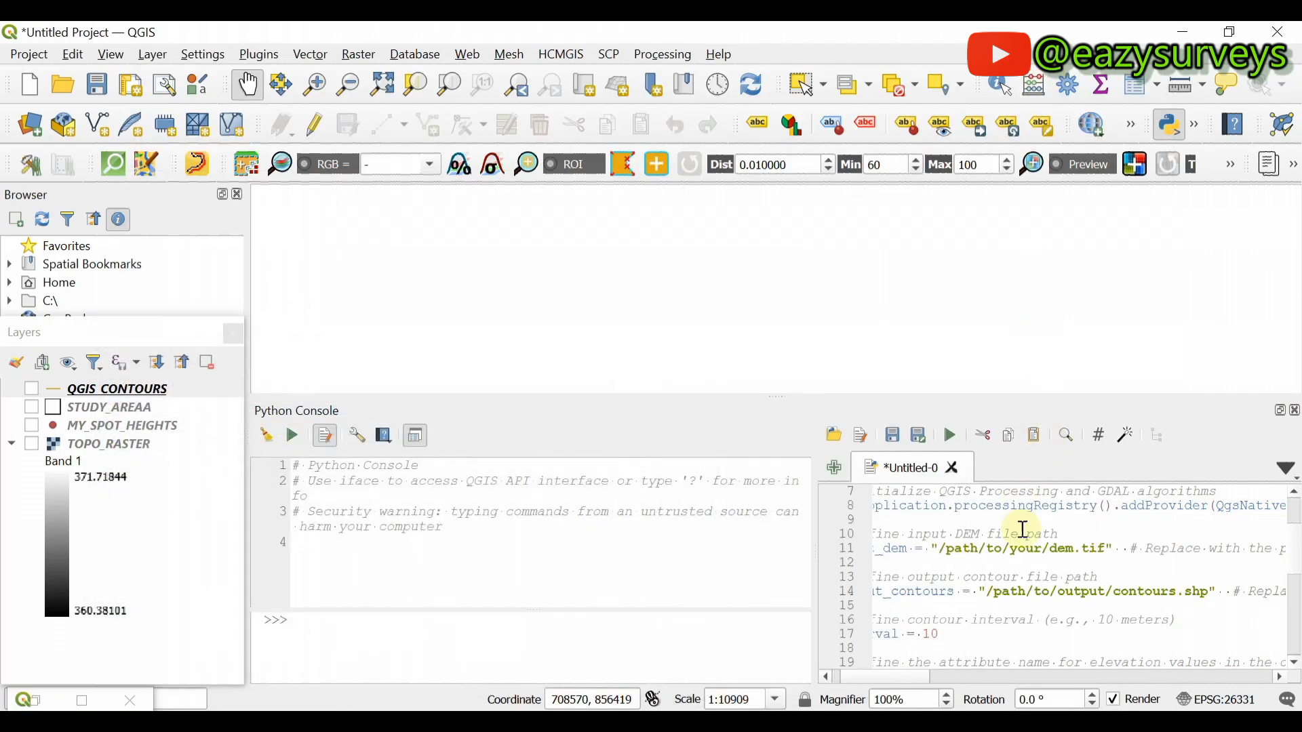
{"action": "left_click", "coordinate": [1079, 551]}
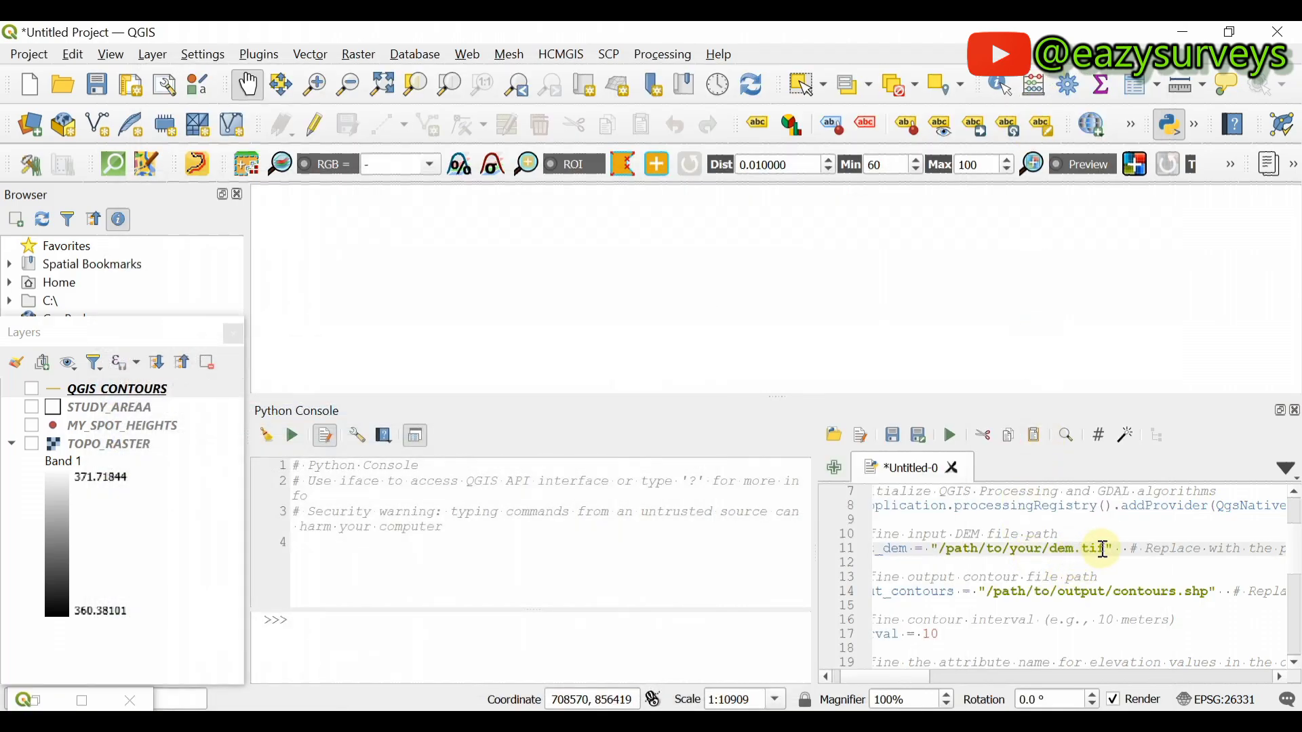
{"action": "left_click_drag", "start_coordinate": [1107, 551], "coordinate": [953, 552]}
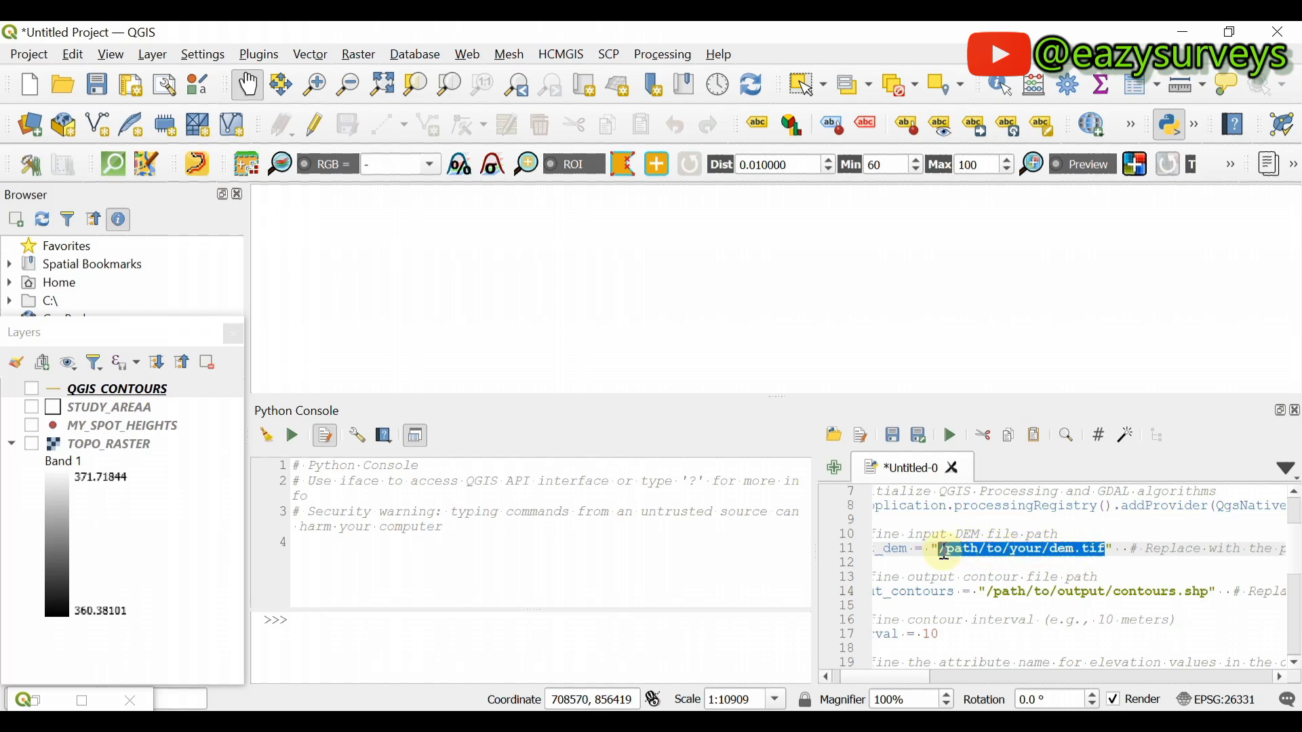
{"action": "key", "text": "ctrl+v"}
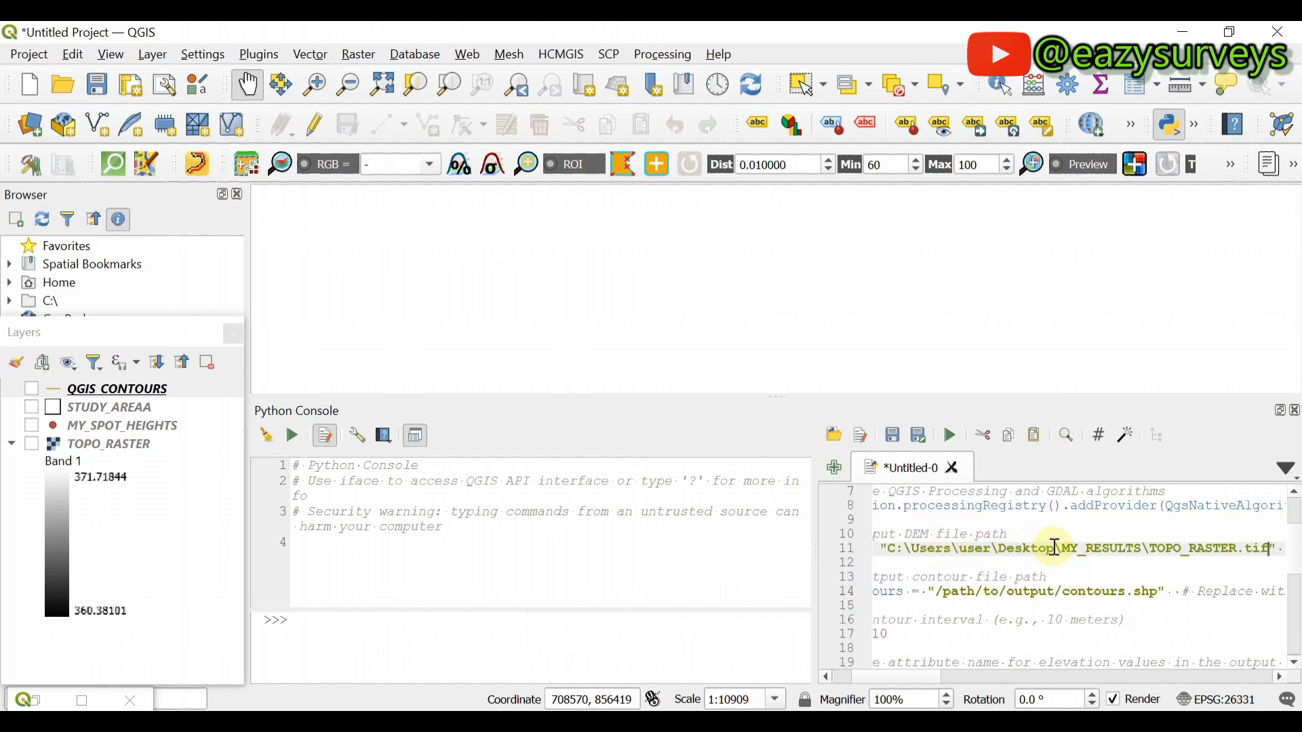
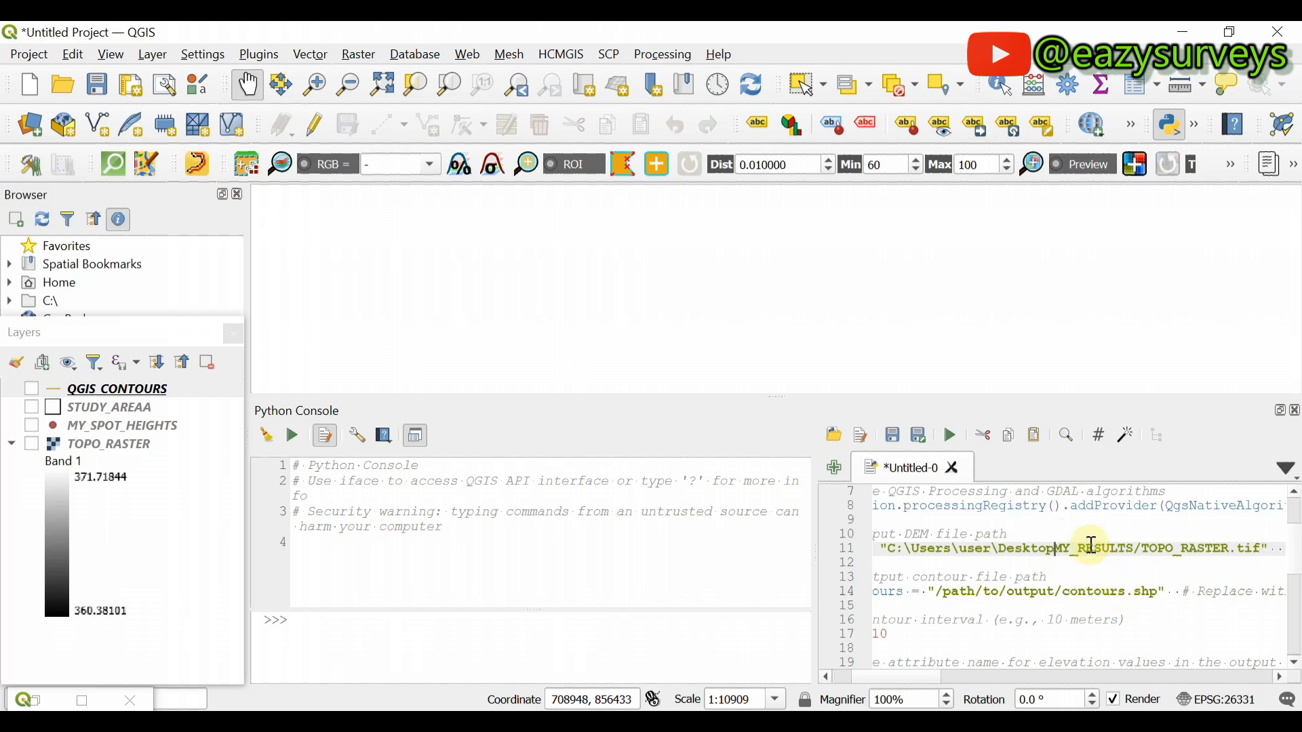
Replace the remaining backslashes in the input_dem path with forward slashes, giving C:/Users/user/Desktop/MY_RESULTS/TOPO_RASTER.tif
{"action": "key", "text": "BackSpace"}
{"action": "type", "text": "/"}
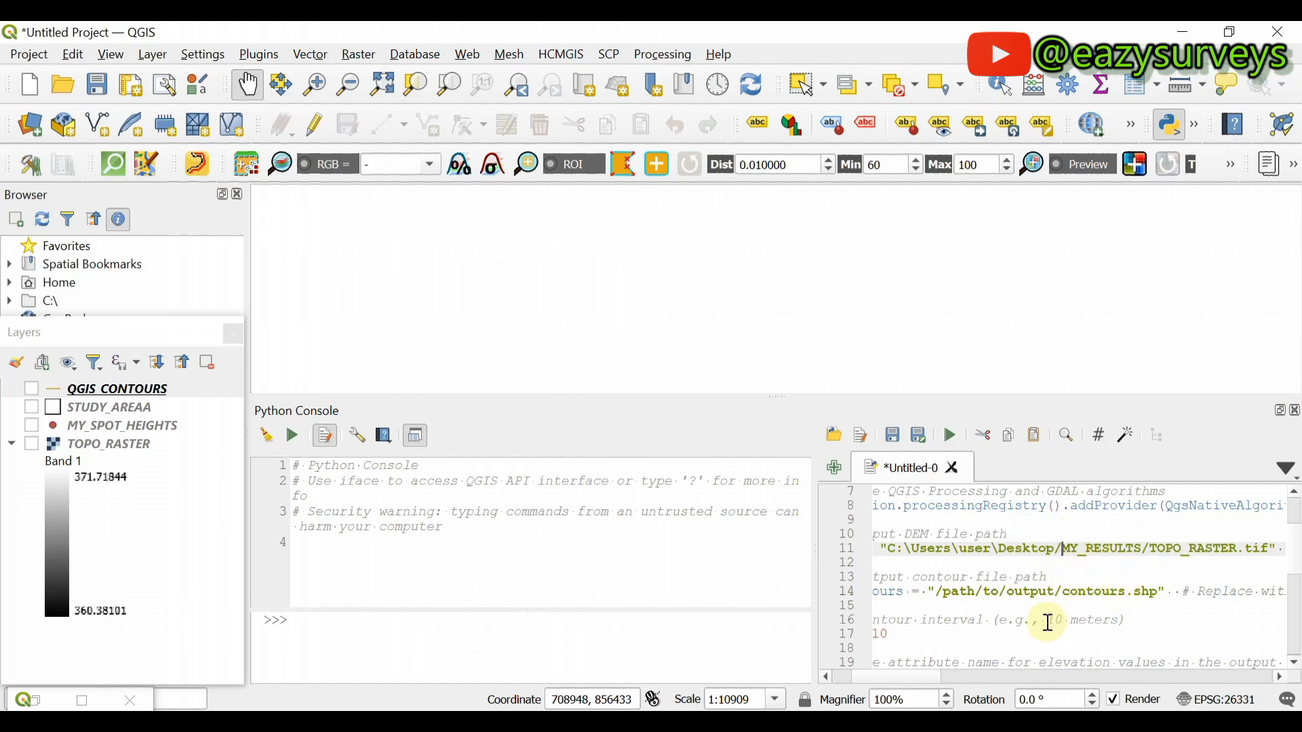
{"action": "left_click", "coordinate": [1002, 569]}
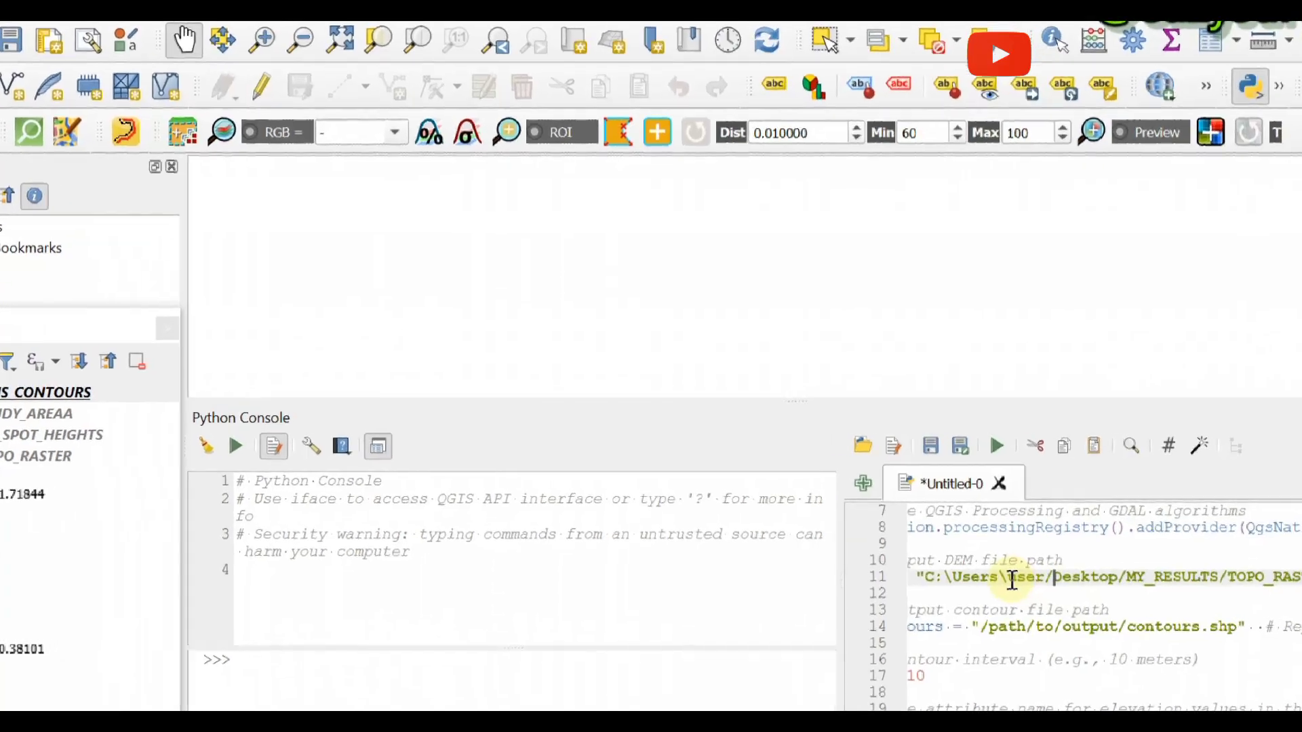
{"action": "key", "text": "BackSpace"}
{"action": "key", "text": "BackSpace"}
{"action": "type", "text": "u"}
{"action": "left_click", "coordinate": [1032, 593]}
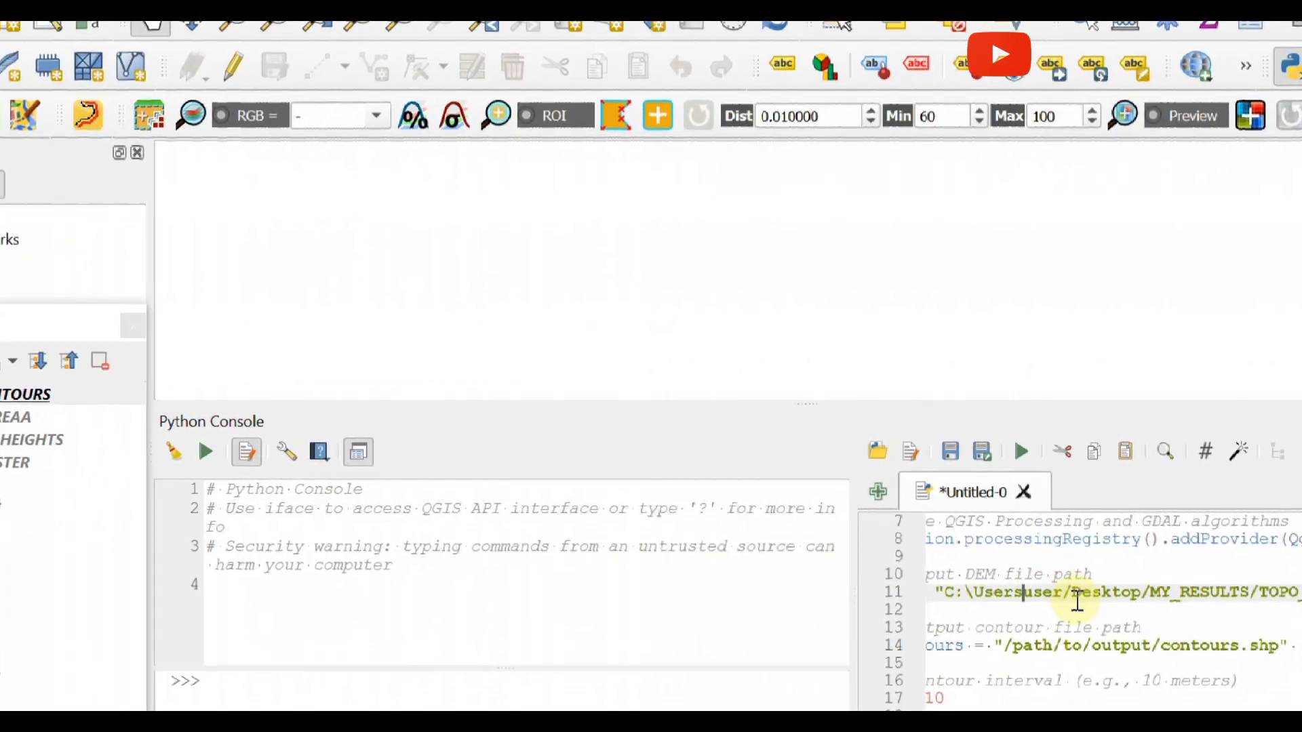
{"action": "type", "text": "/"}
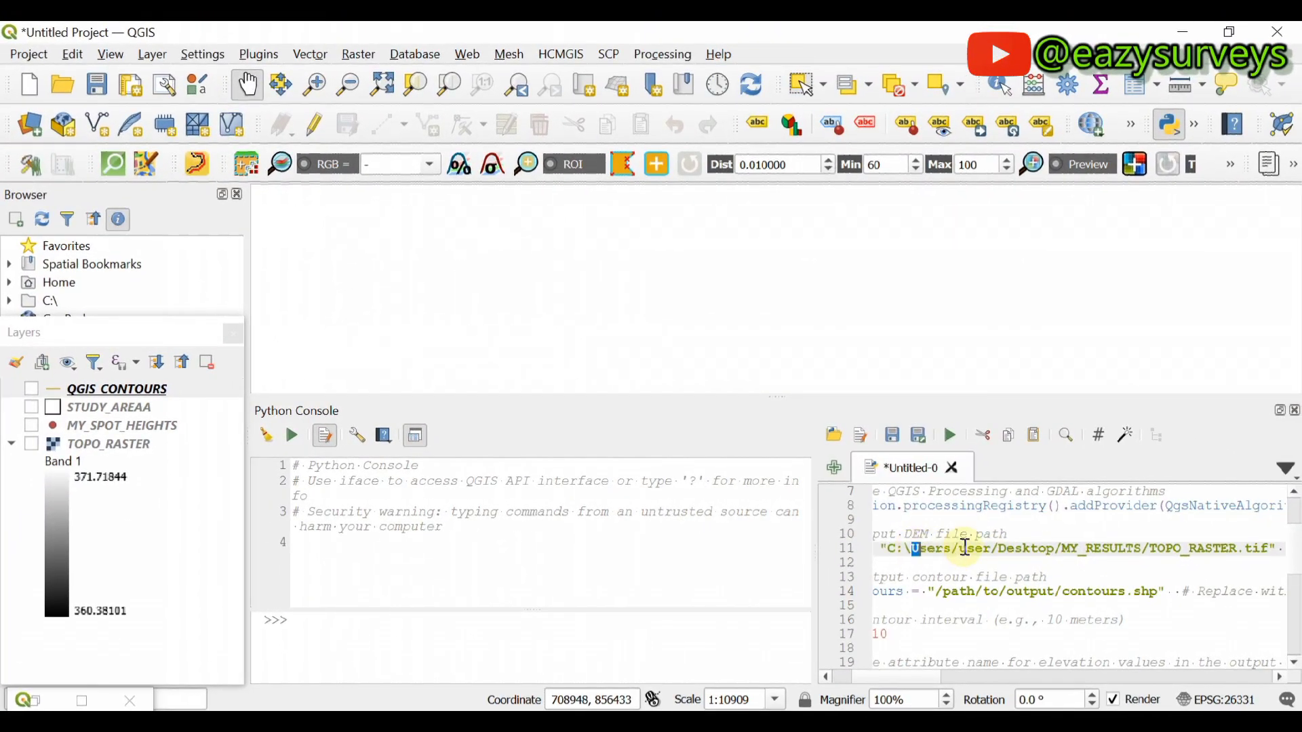
{"action": "left_click_drag", "start_coordinate": [915, 551], "coordinate": [928, 556]}
{"action": "key", "text": "BackSpace"}
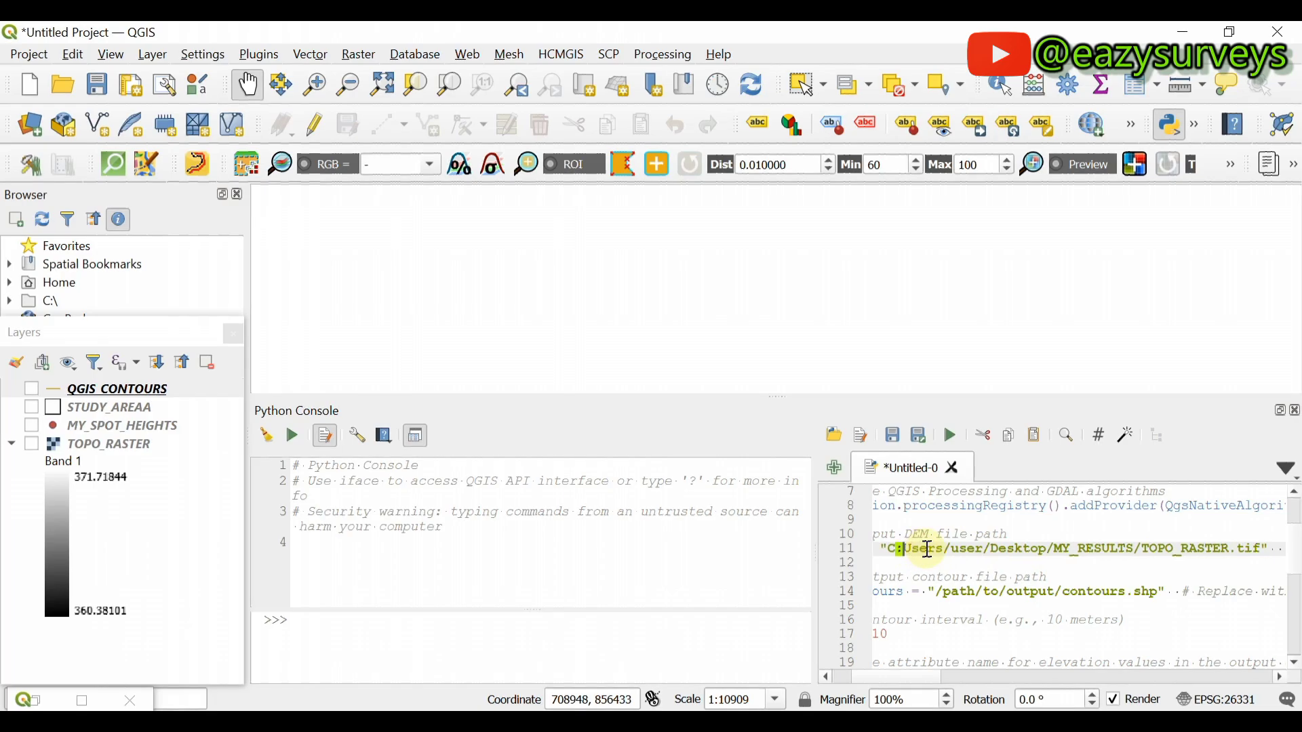
{"action": "type", "text": "/"}
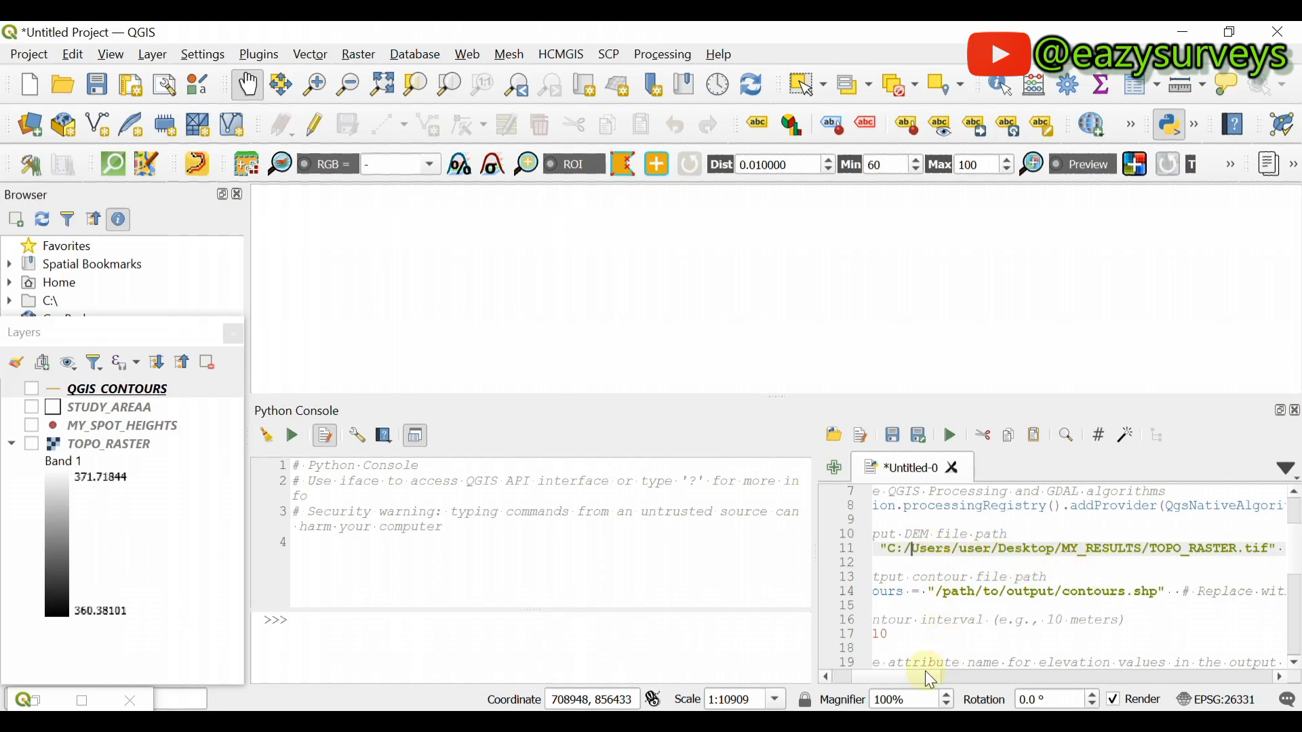
Switch to the desktop, open the MY_RESULTS folder, copy its full path and close the folder window
{"action": "left_click_drag", "start_coordinate": [906, 678], "coordinate": [890, 678]}
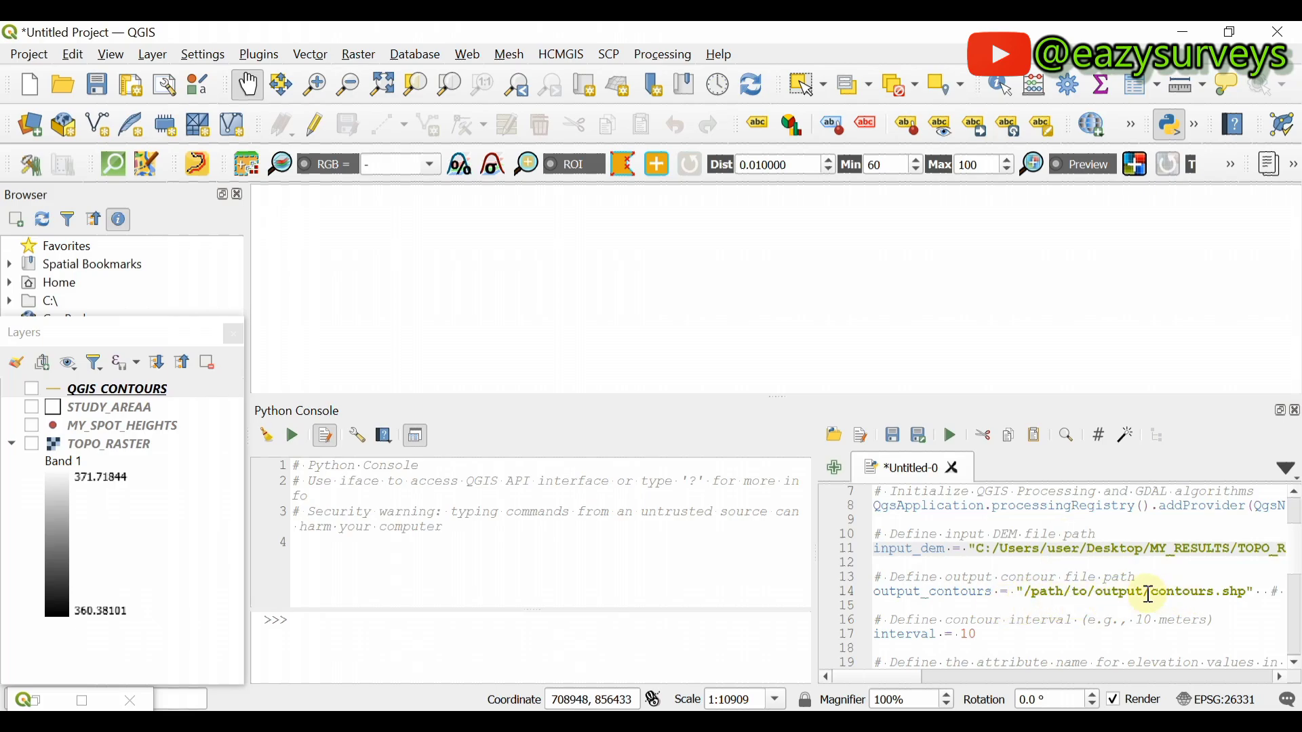
{"action": "left_click", "coordinate": [1184, 32]}
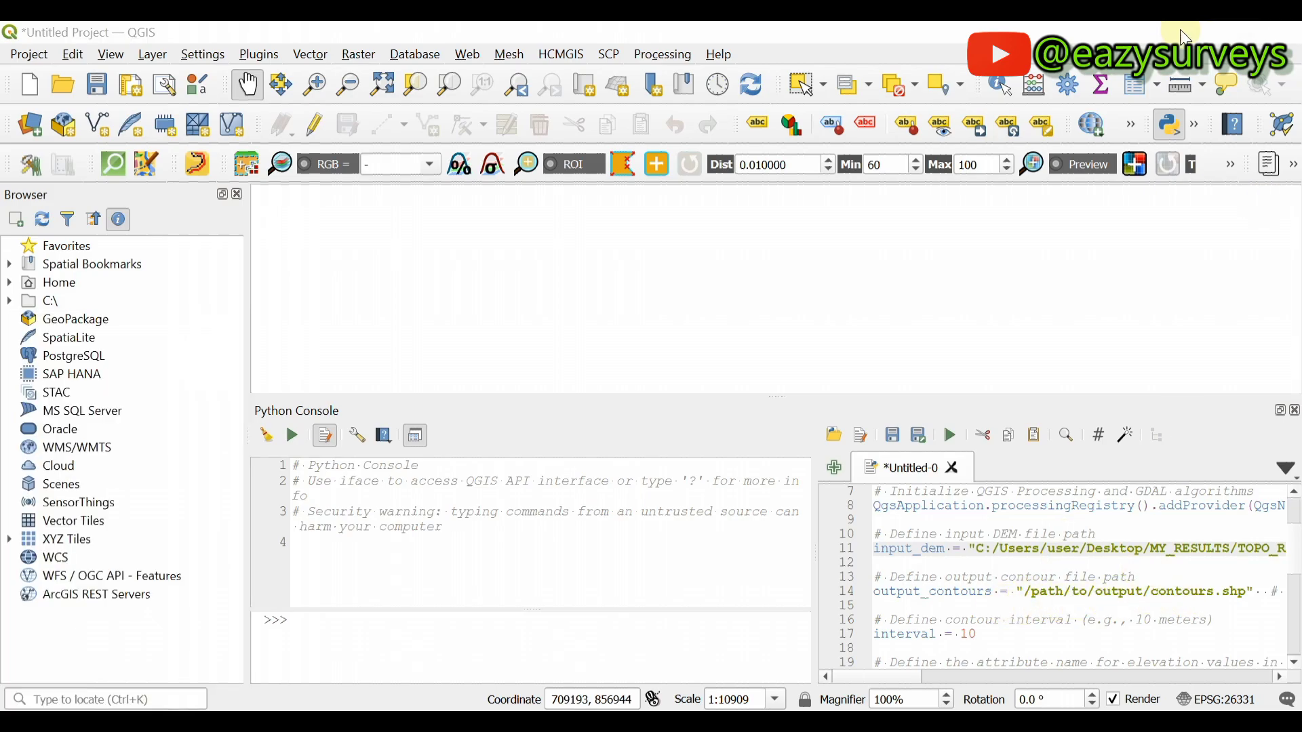
{"action": "double_click", "coordinate": [501, 60]}
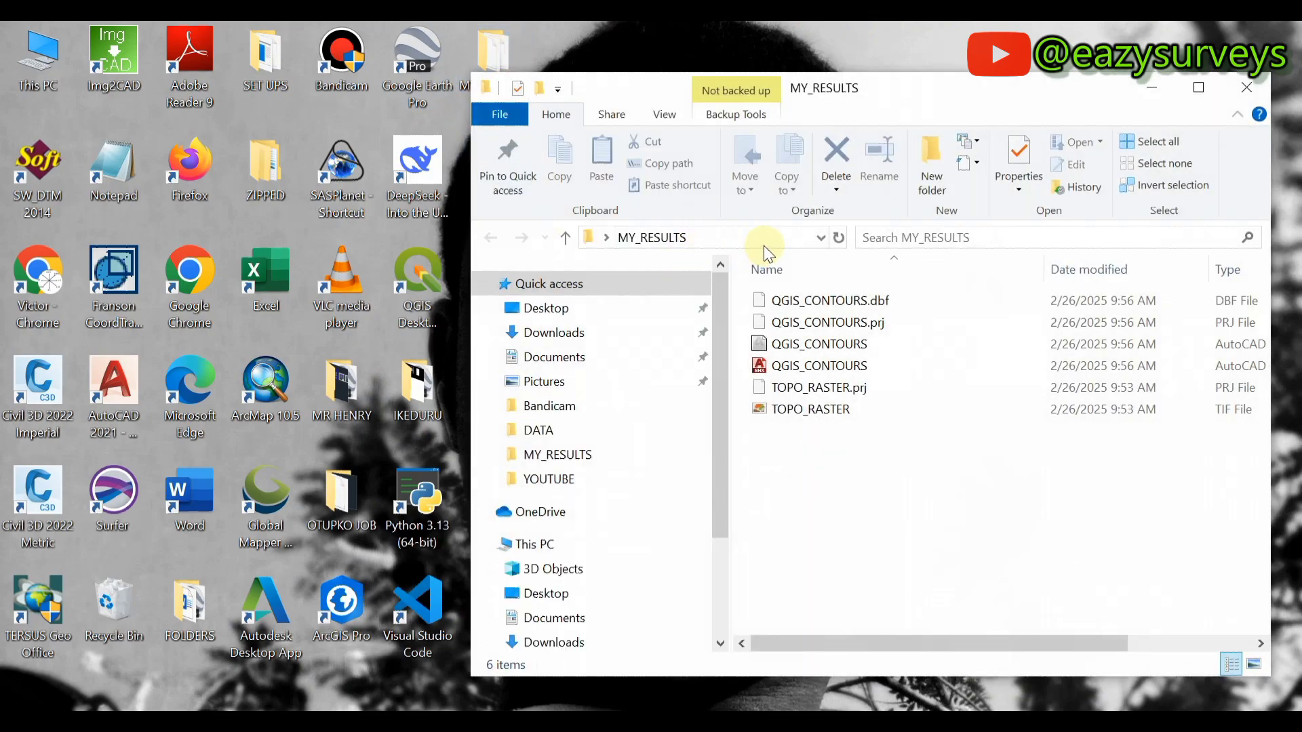
{"action": "left_click", "coordinate": [764, 246]}
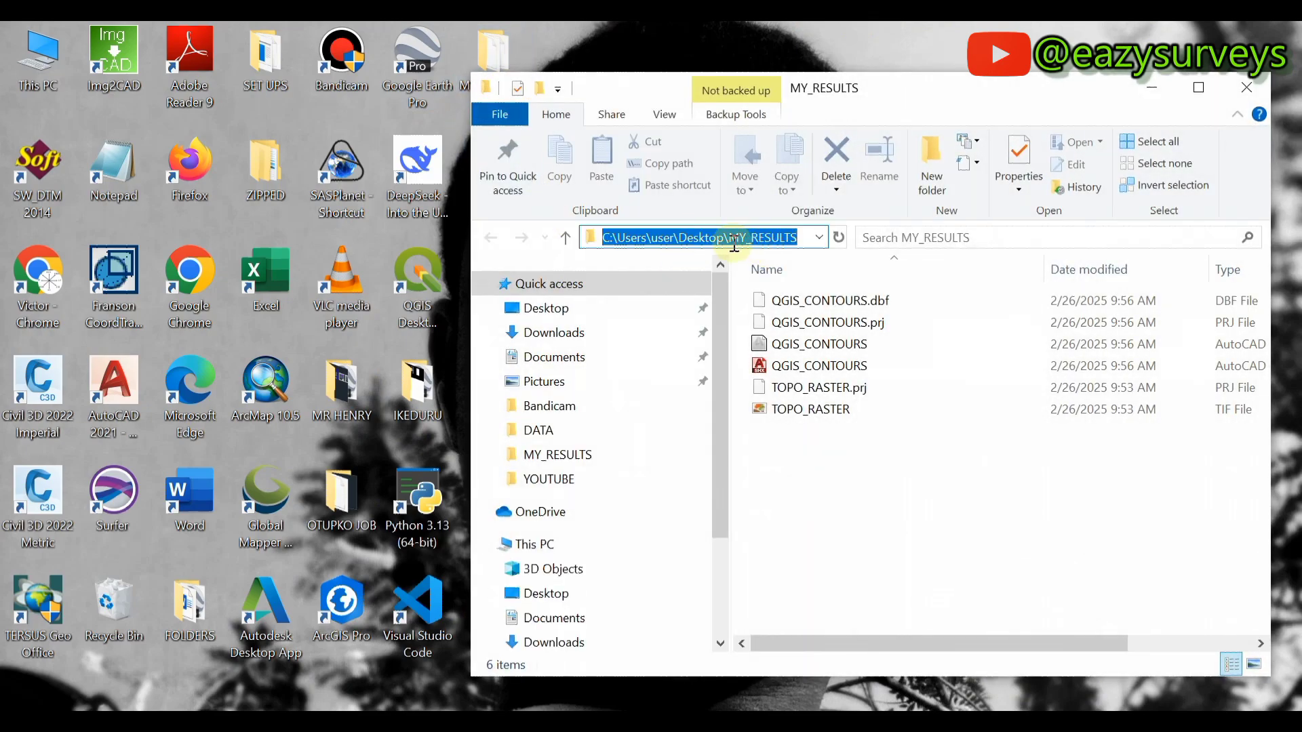
{"action": "right_click", "coordinate": [679, 242]}
{"action": "left_click", "coordinate": [714, 298]}
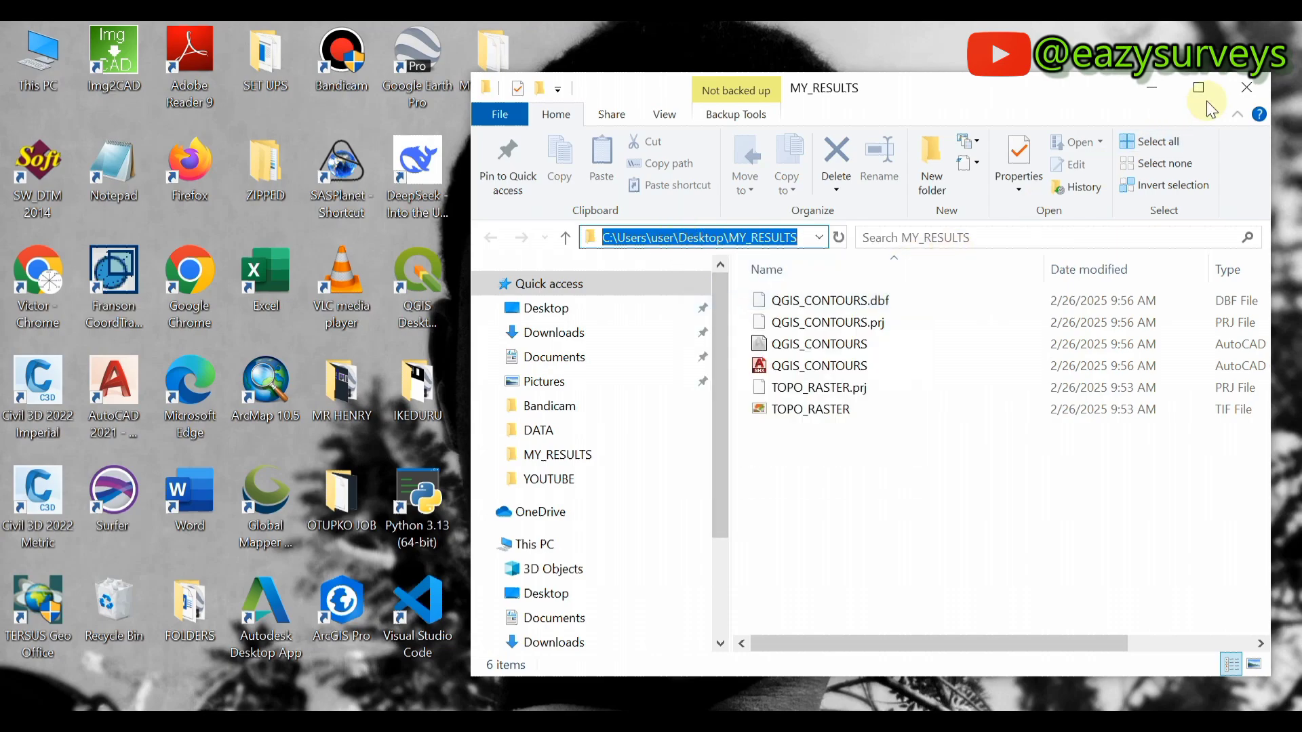
{"action": "left_click", "coordinate": [1248, 87]}
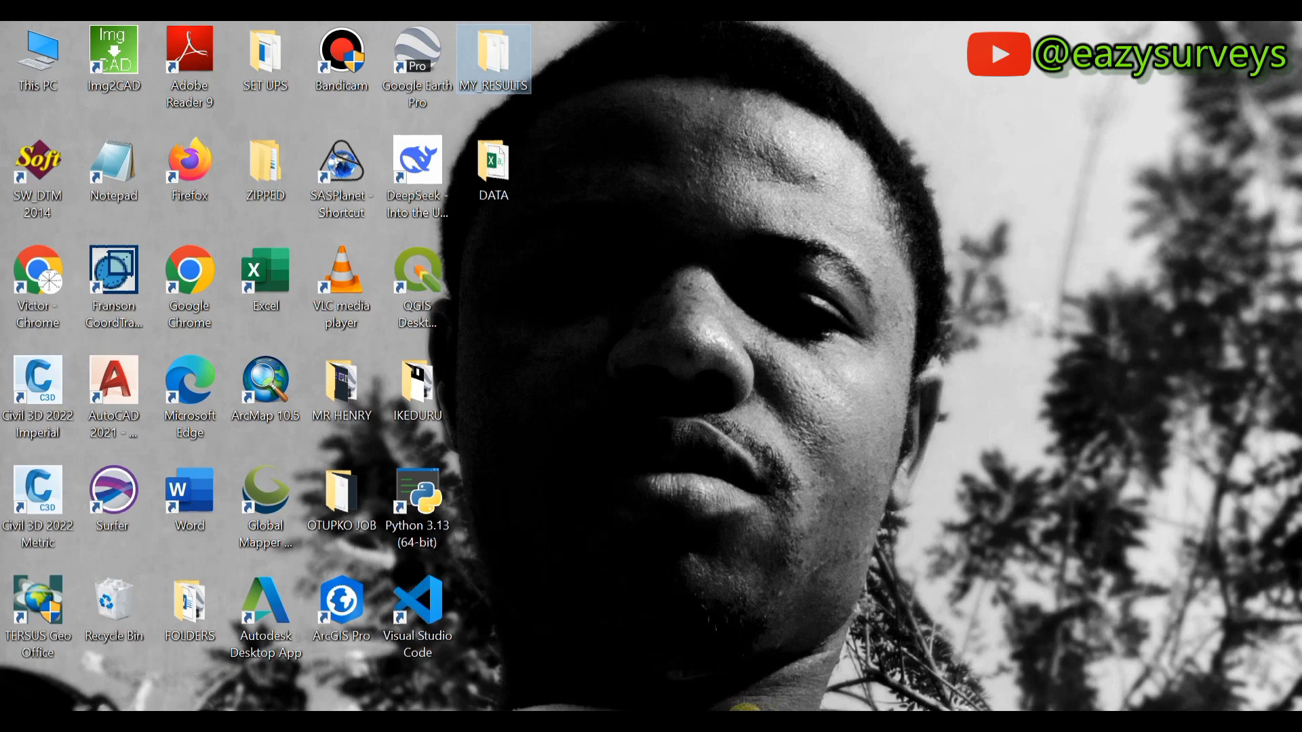
Return to QGIS, close the Data Source Manager and paste the folder path over /path/to/output/ in the script's output_contours line
{"action": "left_click", "coordinate": [740, 708]}
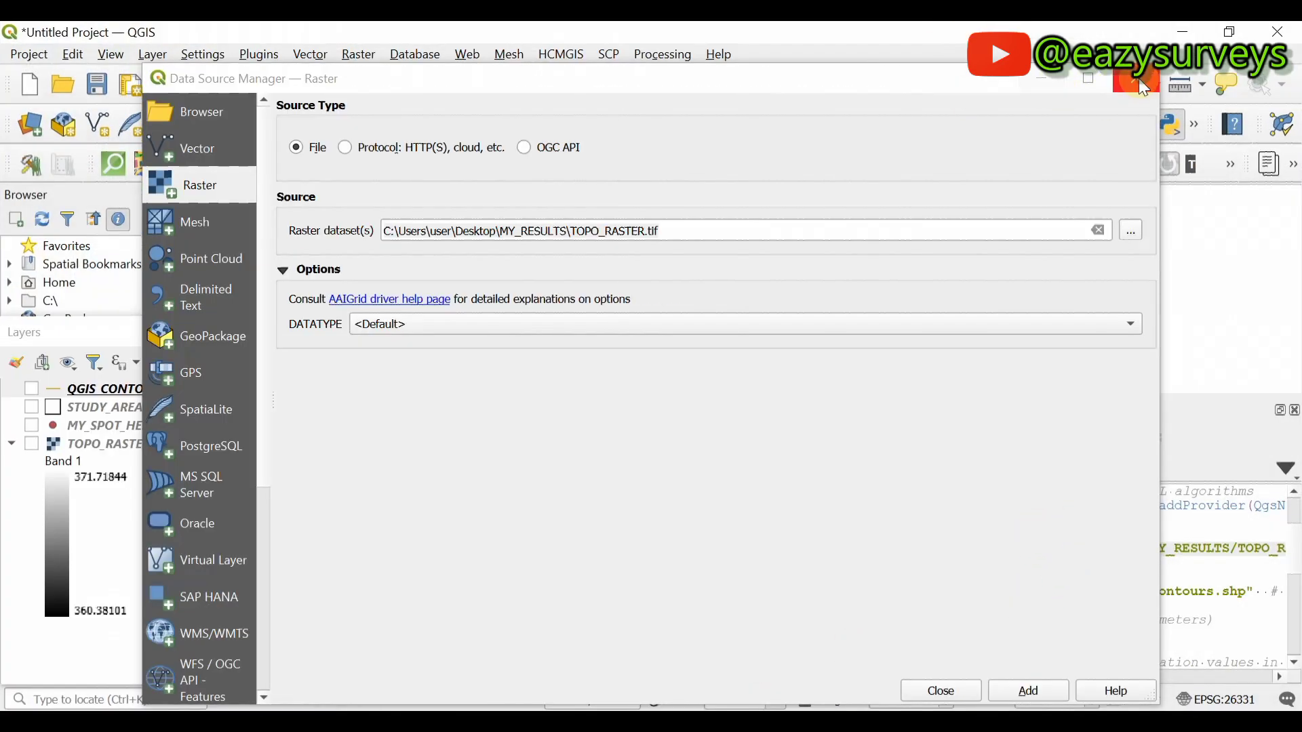
{"action": "left_click", "coordinate": [1142, 82]}
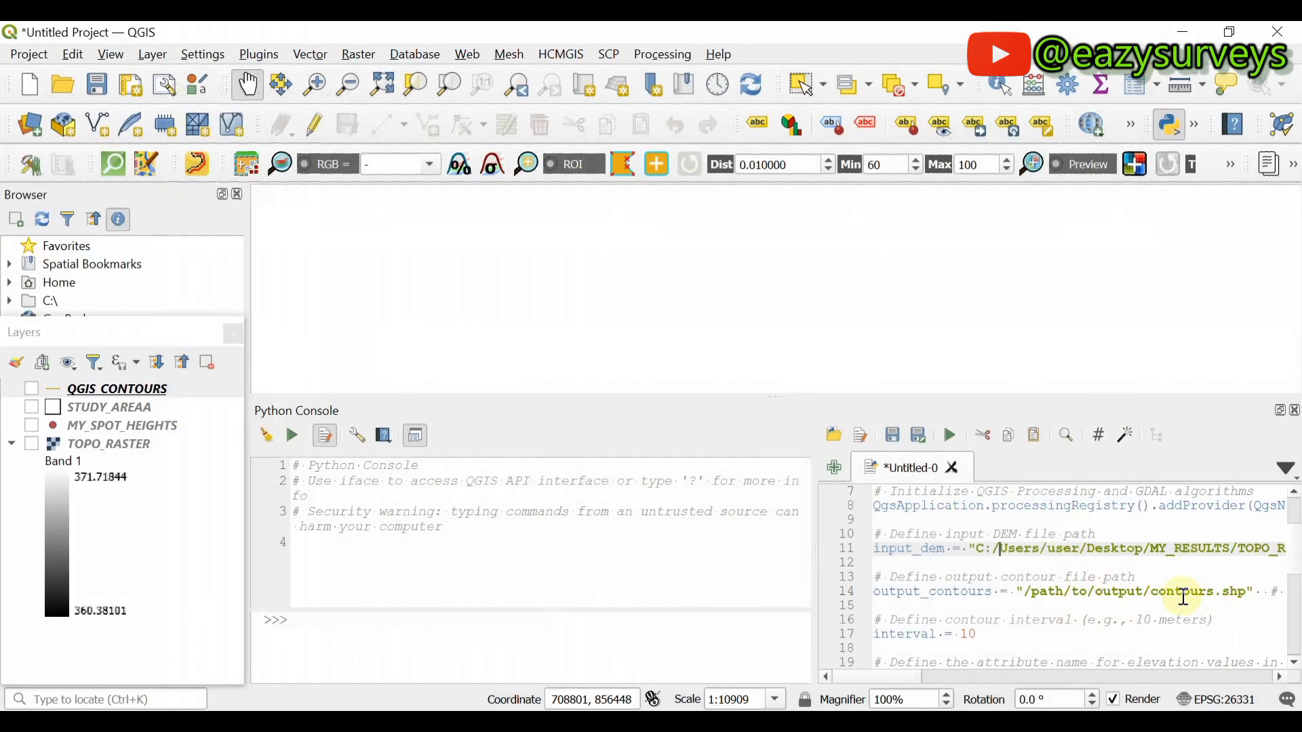
{"action": "left_click_drag", "start_coordinate": [1154, 595], "coordinate": [1030, 597]}
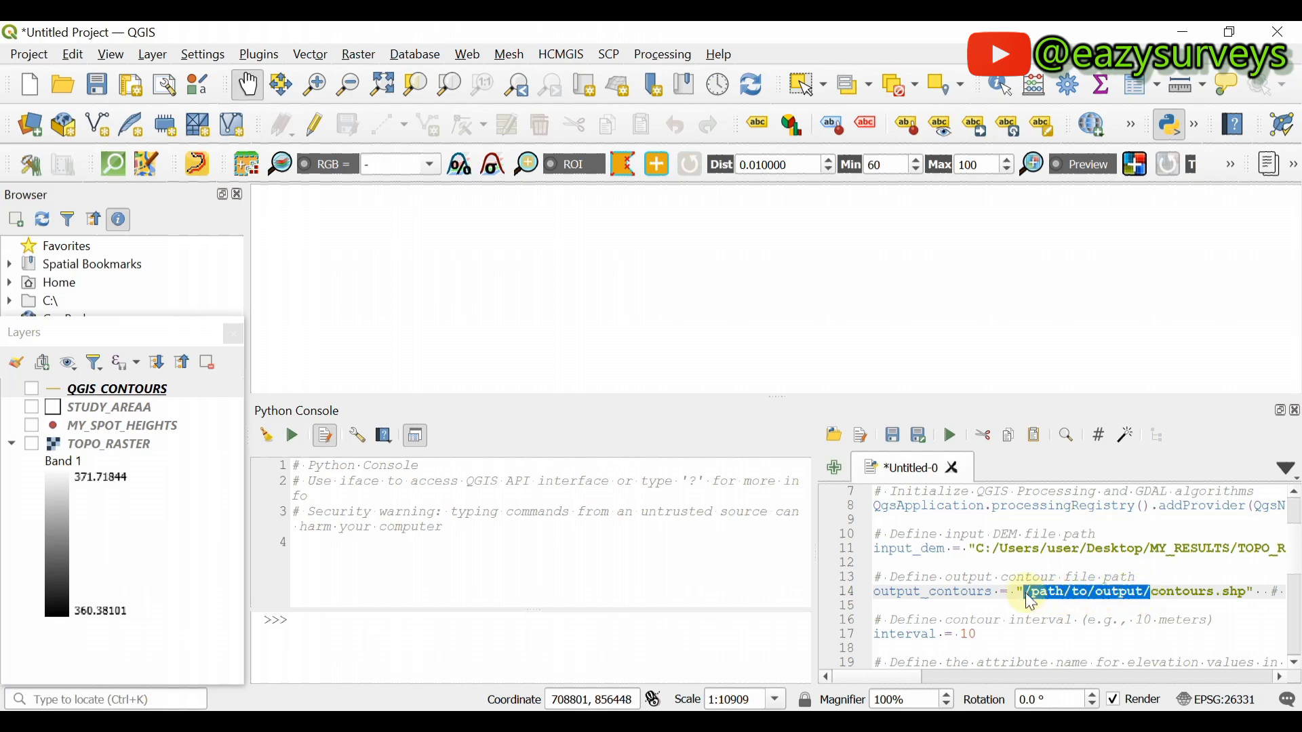
{"action": "key", "text": "ctrl+v"}
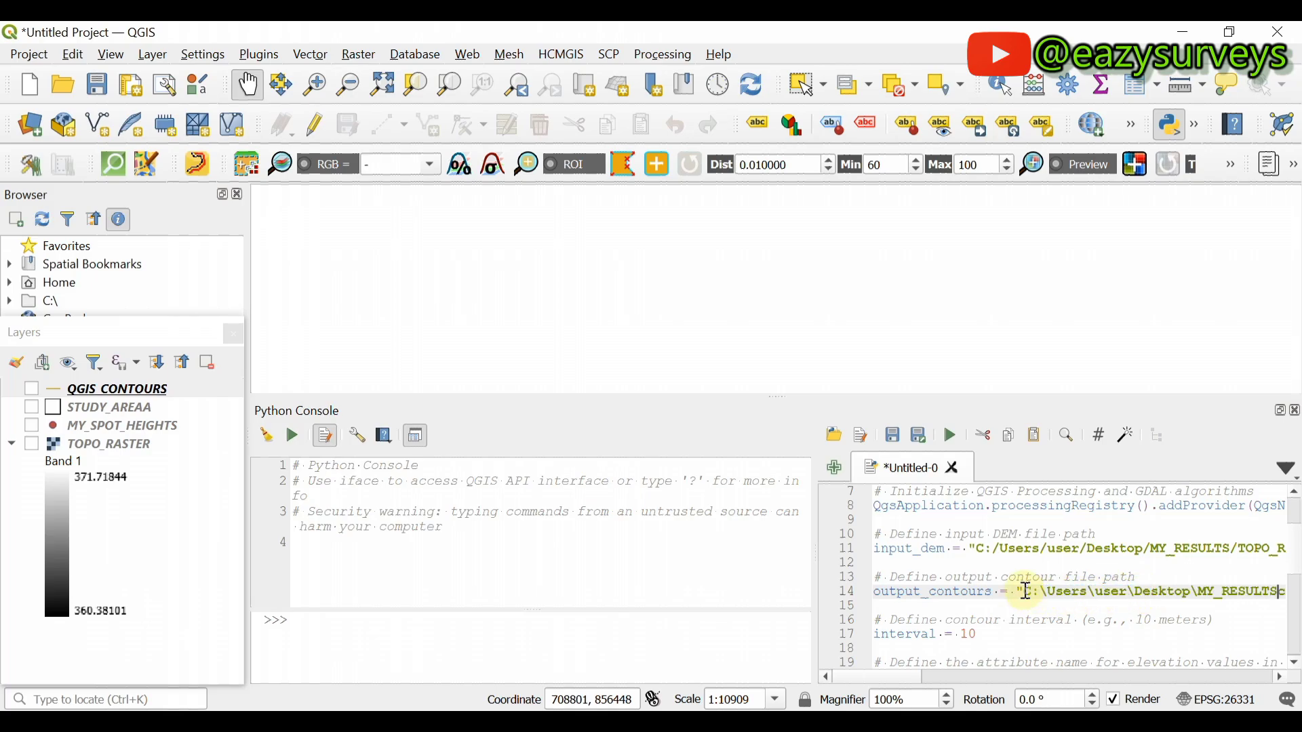
Replace the backslashes in the output_contours path with forward slashes, giving C:/Users/user/Desktop/MY_RESULTS before the file name
{"action": "left_click", "coordinate": [1199, 591]}
{"action": "key", "text": "BackSpace"}
{"action": "type", "text": "/"}
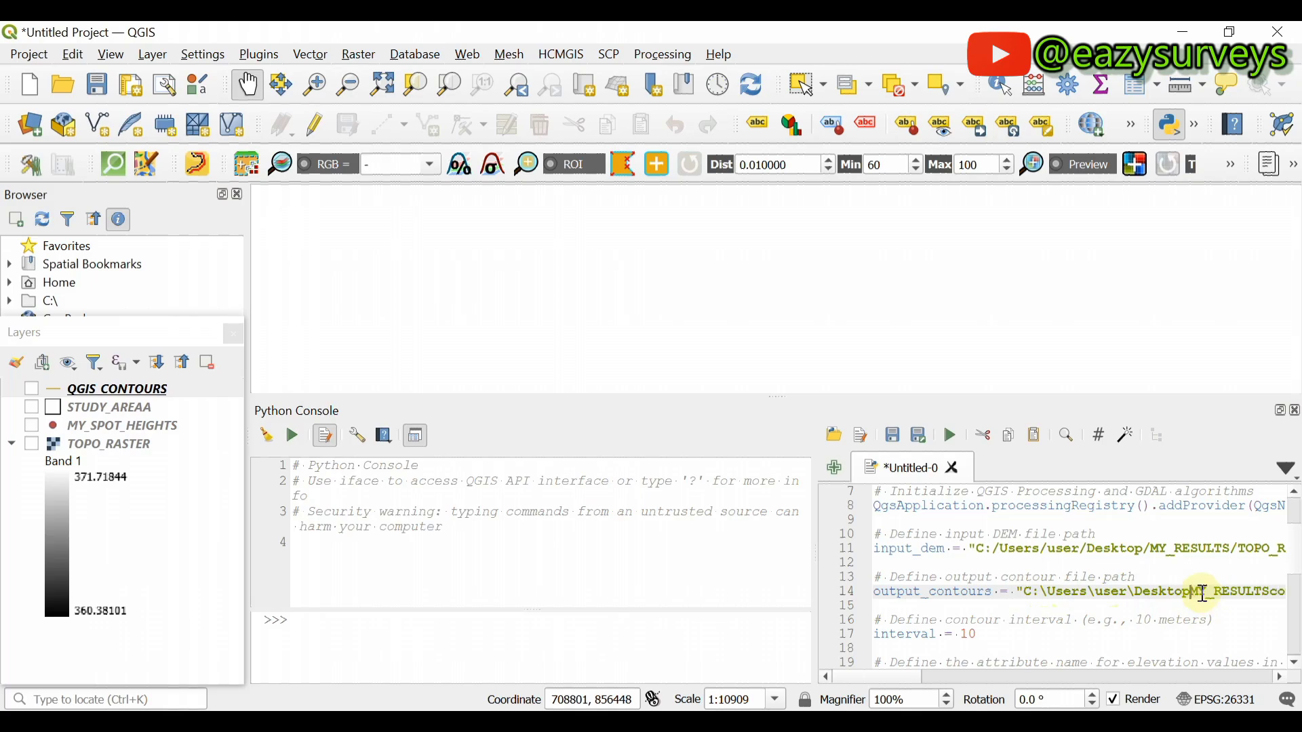
{"action": "key", "text": "Down"}
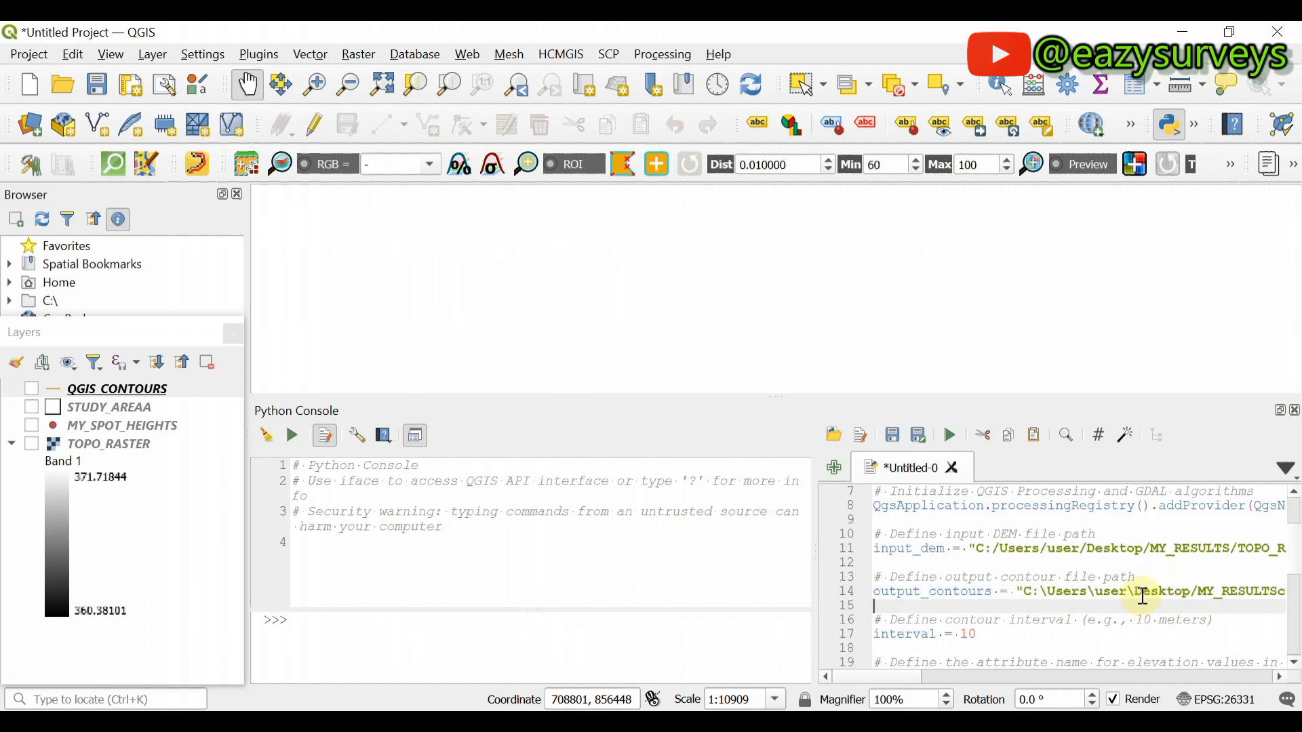
{"action": "left_click", "coordinate": [1138, 593]}
{"action": "key", "text": "BackSpace"}
{"action": "type", "text": "/"}
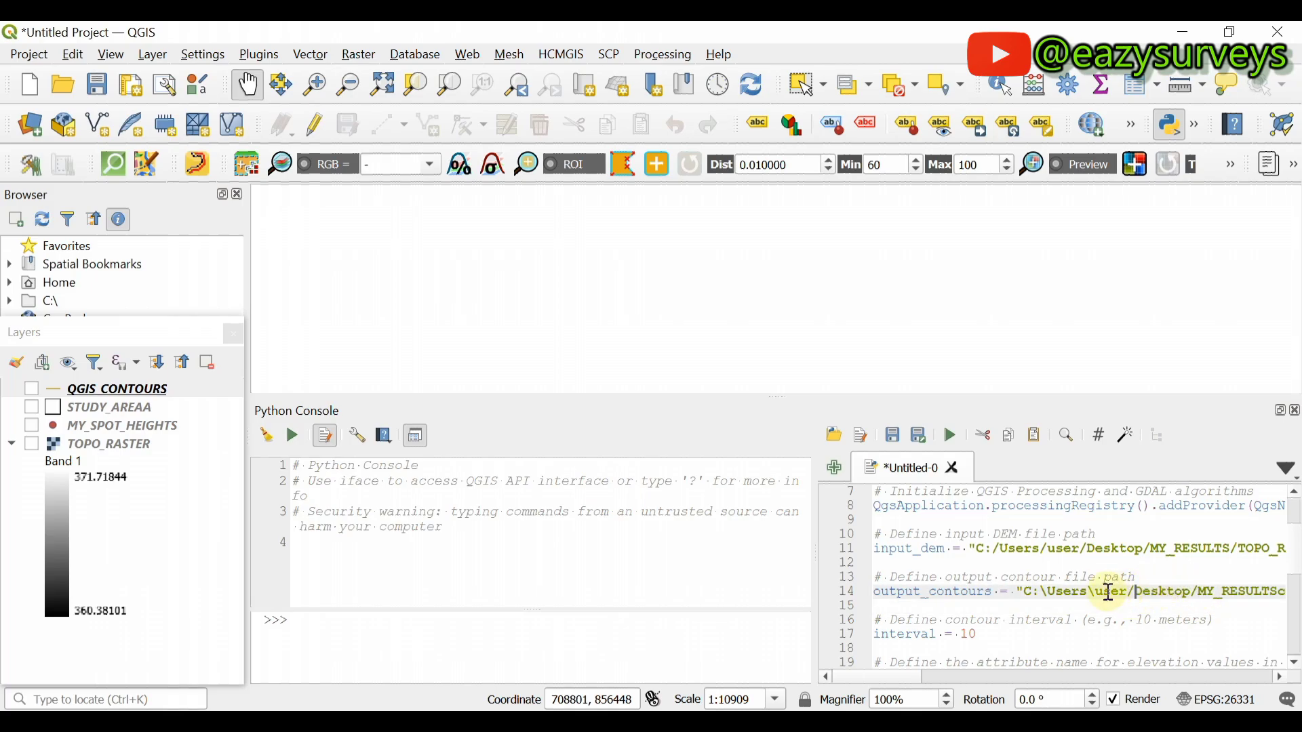
{"action": "left_click", "coordinate": [1098, 594]}
{"action": "key", "text": "BackSpace"}
{"action": "type", "text": "/"}
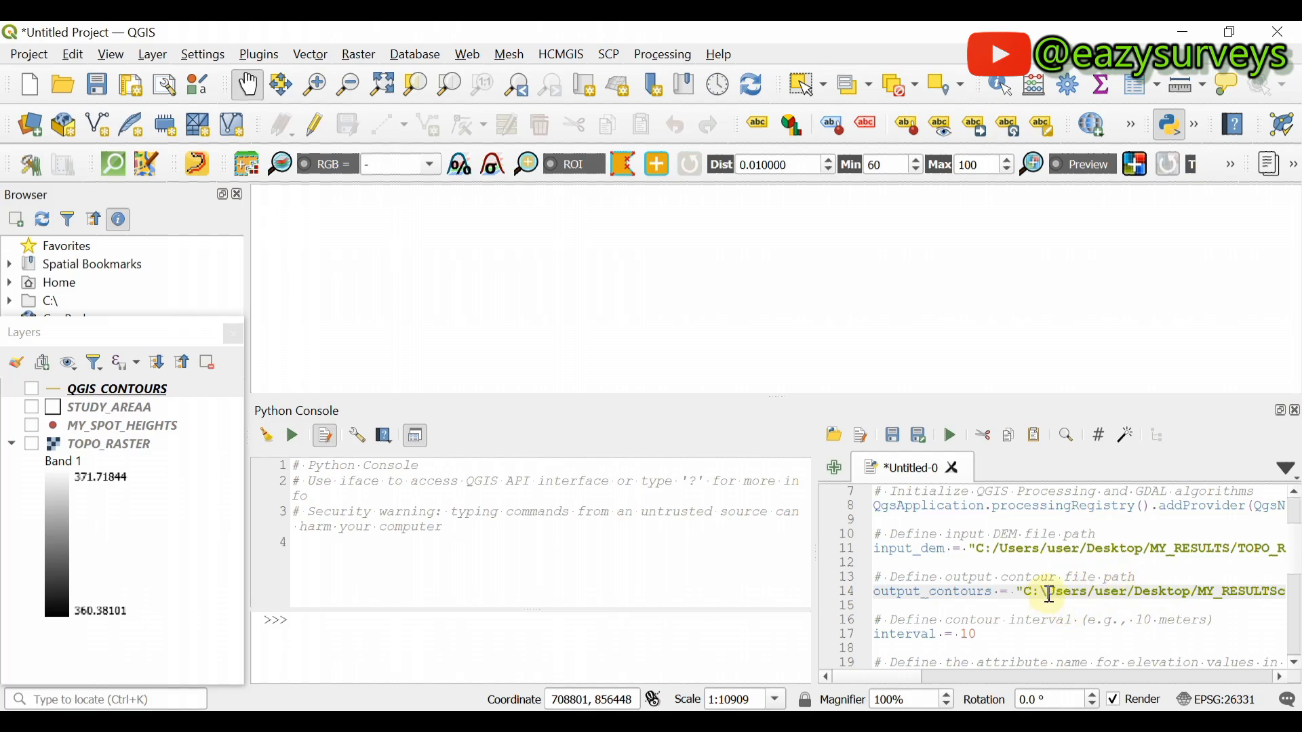
{"action": "left_click", "coordinate": [1049, 595]}
{"action": "key", "text": "BackSpace"}
{"action": "type", "text": "/"}
Insert an underscore before contours.shp in the output path so that the file name reads MY_RESULTS_contours.shp
{"action": "left_click_drag", "start_coordinate": [912, 677], "coordinate": [960, 680]}
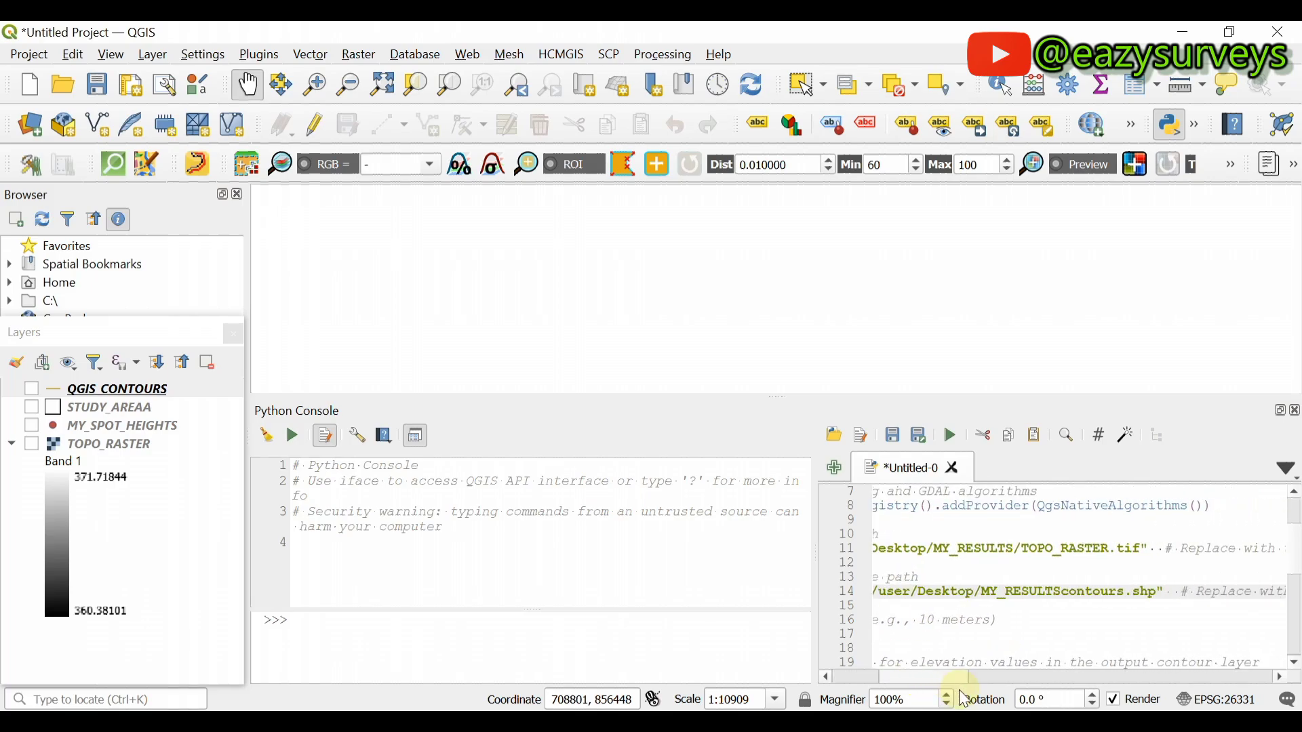
{"action": "left_click", "coordinate": [1064, 593]}
{"action": "type", "text": "_"}
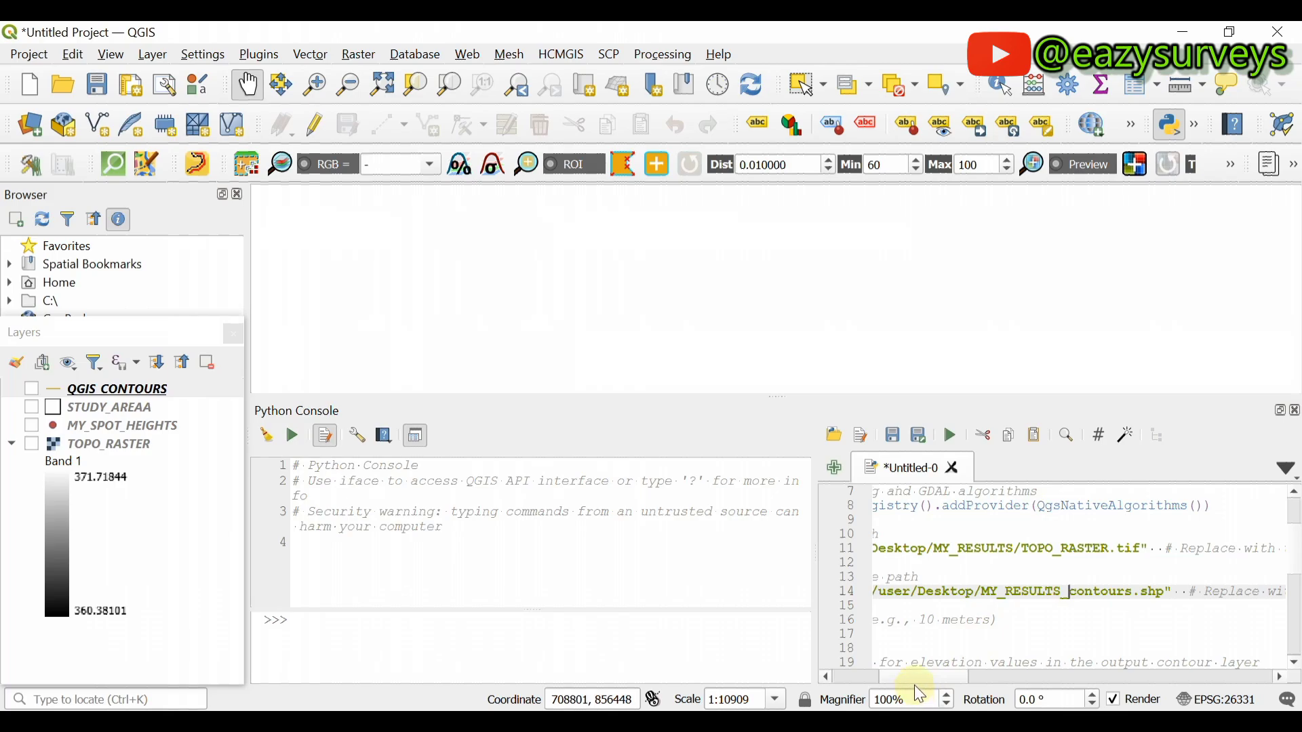
Set the contour interval in the script to 0.5
{"action": "left_click_drag", "start_coordinate": [915, 685], "coordinate": [841, 687]}
{"action": "scroll", "coordinate": [974, 614], "scroll_direction": "down", "scroll_amount": 1}
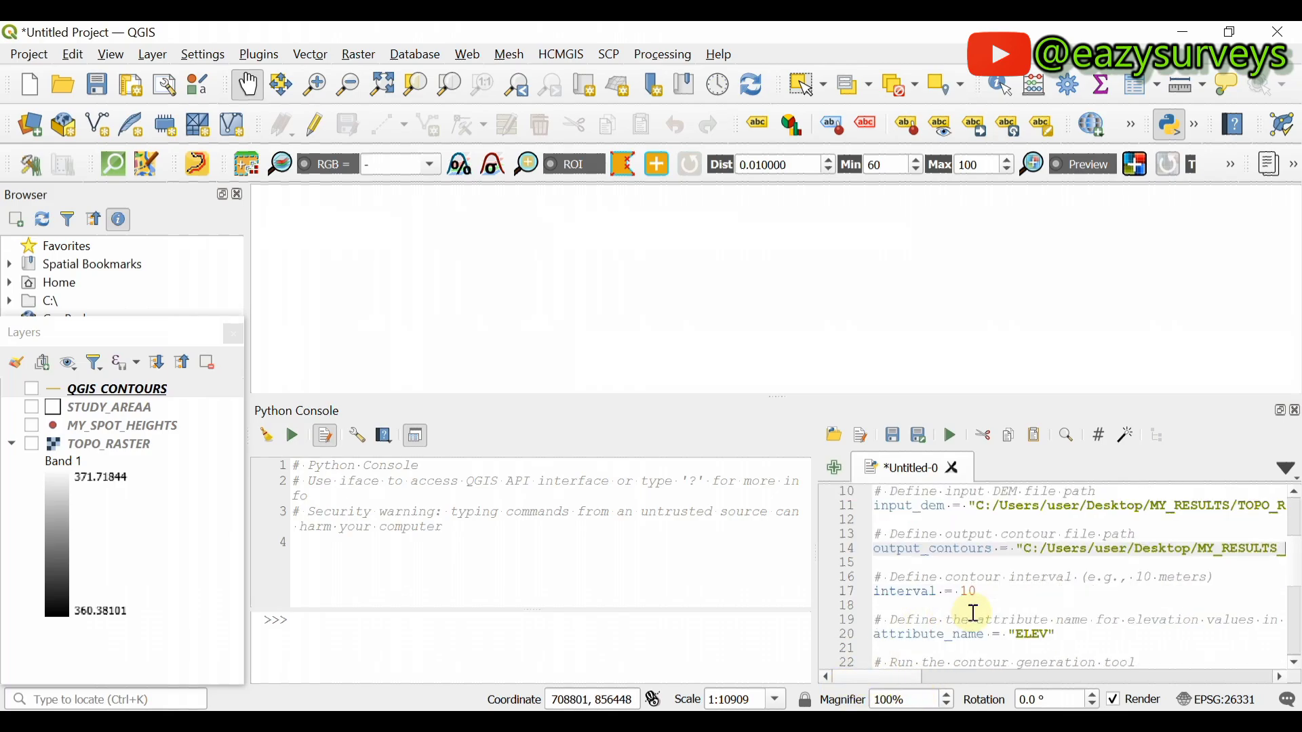
{"action": "left_click", "coordinate": [982, 593]}
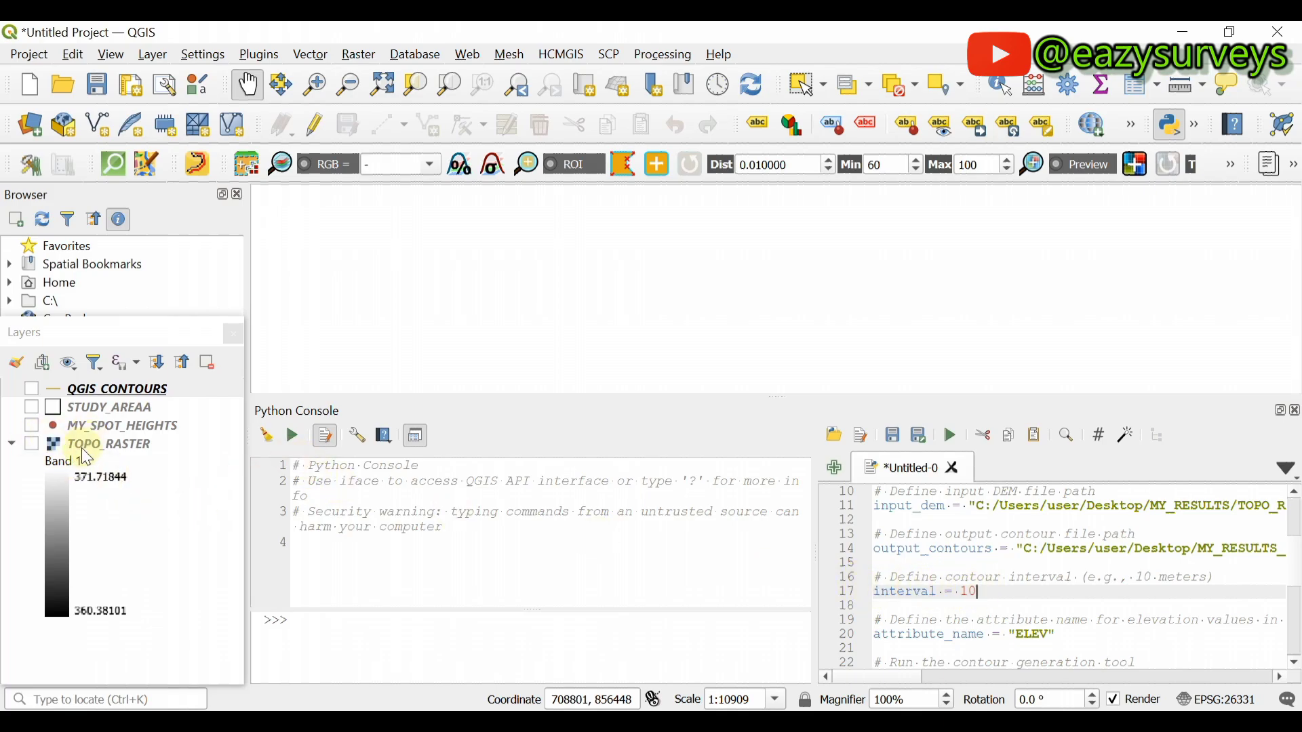
{"action": "left_click", "coordinate": [123, 388]}
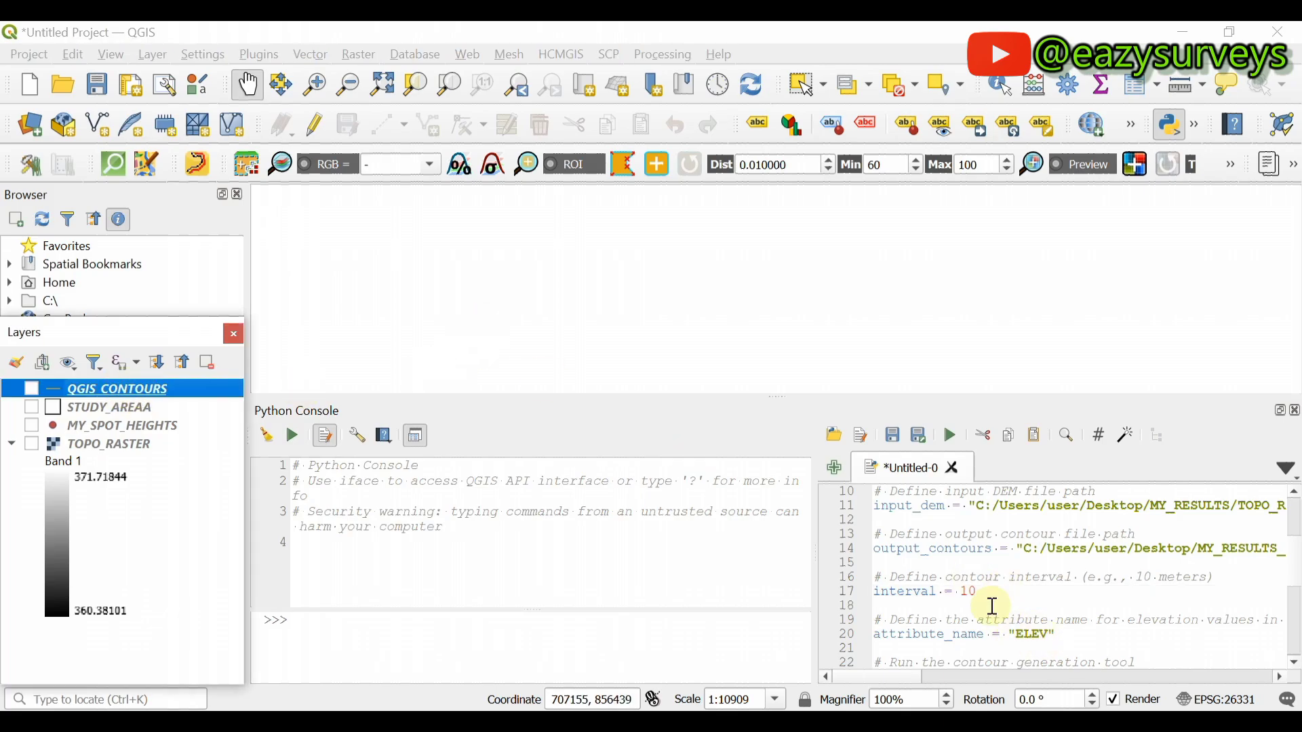
{"action": "left_click", "coordinate": [979, 590]}
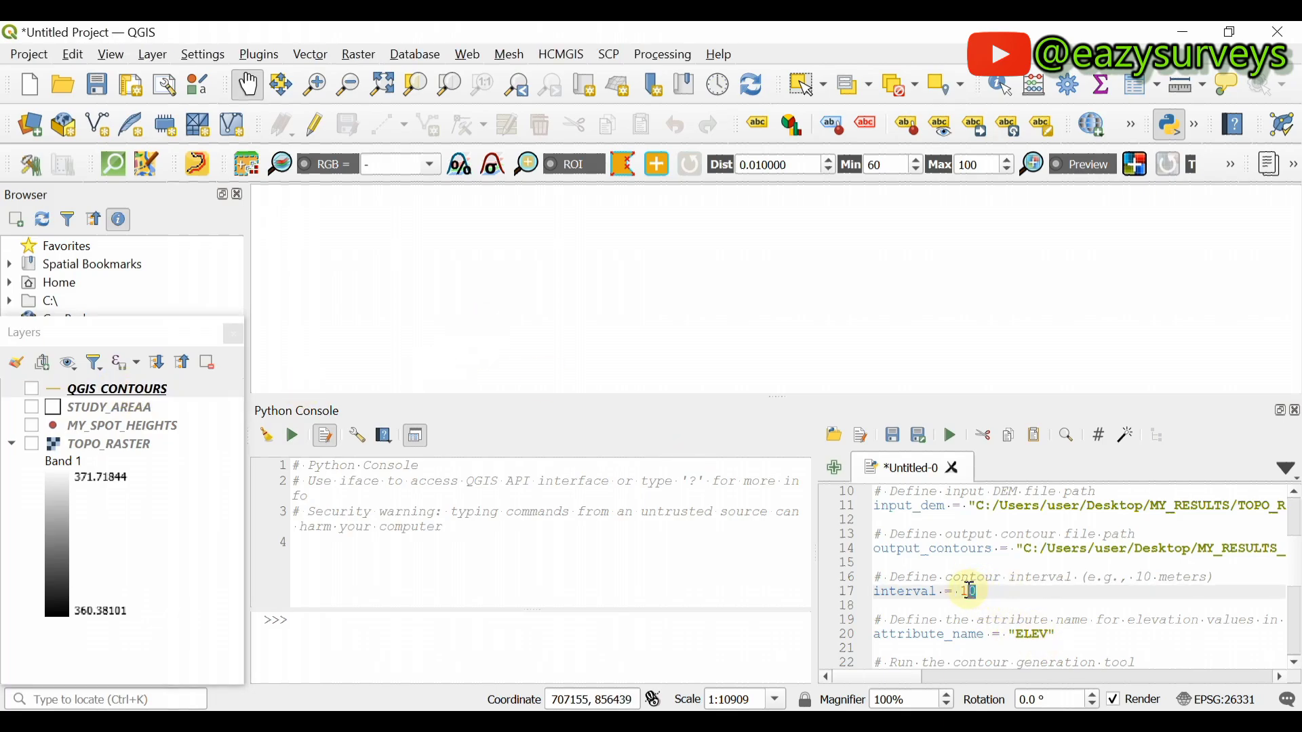
{"action": "double_click", "coordinate": [970, 593]}
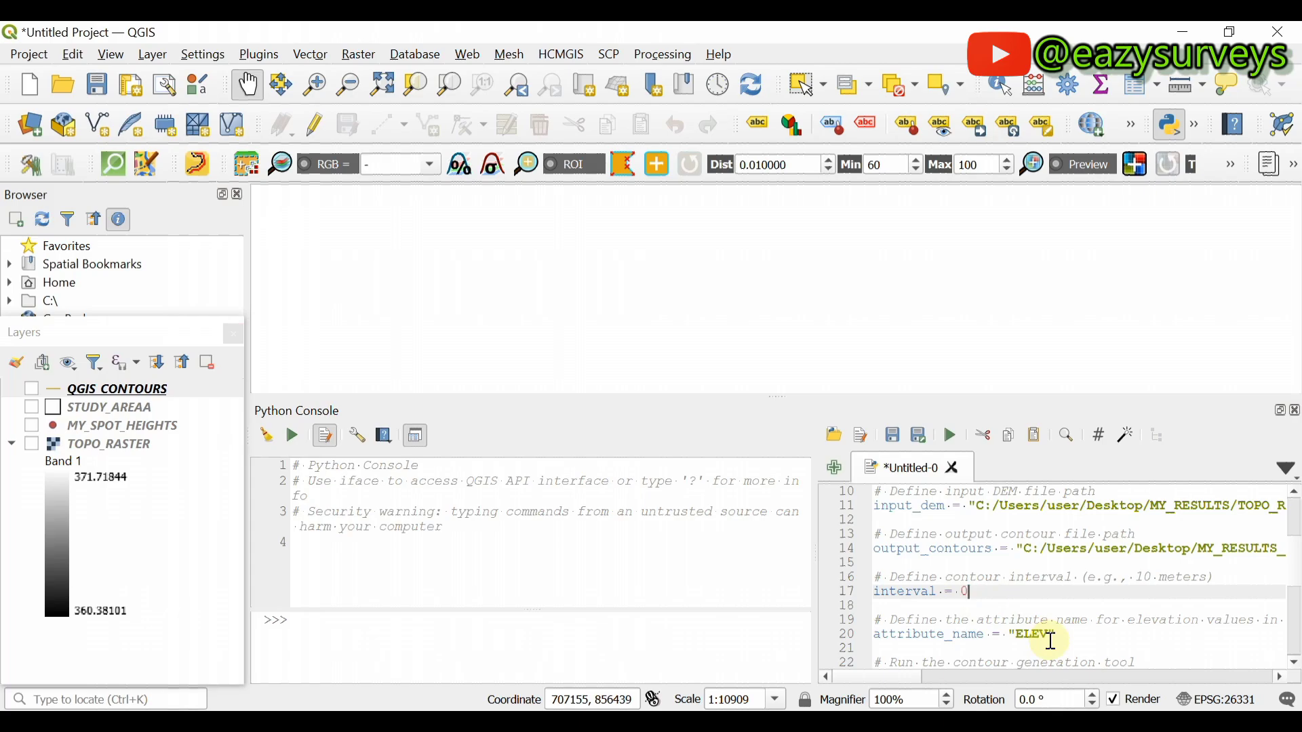
{"action": "type", "text": "0.5"}
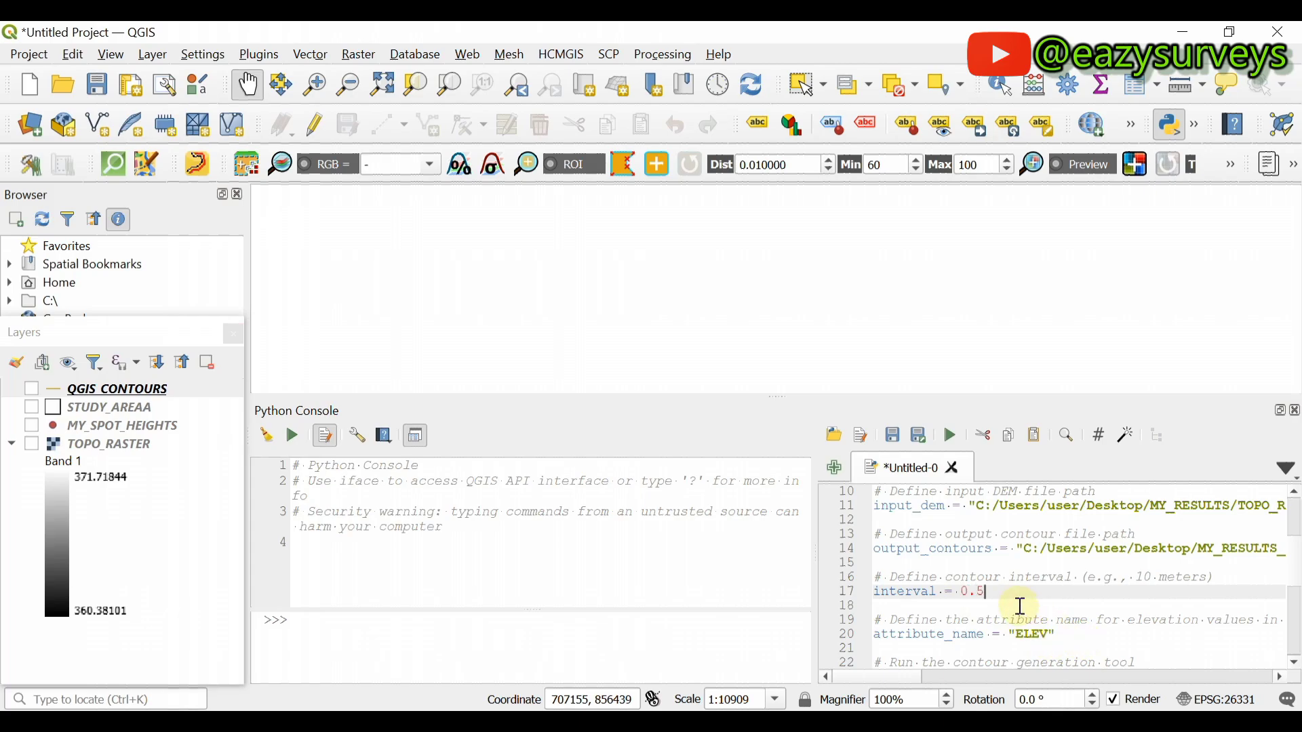
Review the remaining gdal:contour parameters and run the Untitled-0 script
{"action": "left_click", "coordinate": [102, 392]}
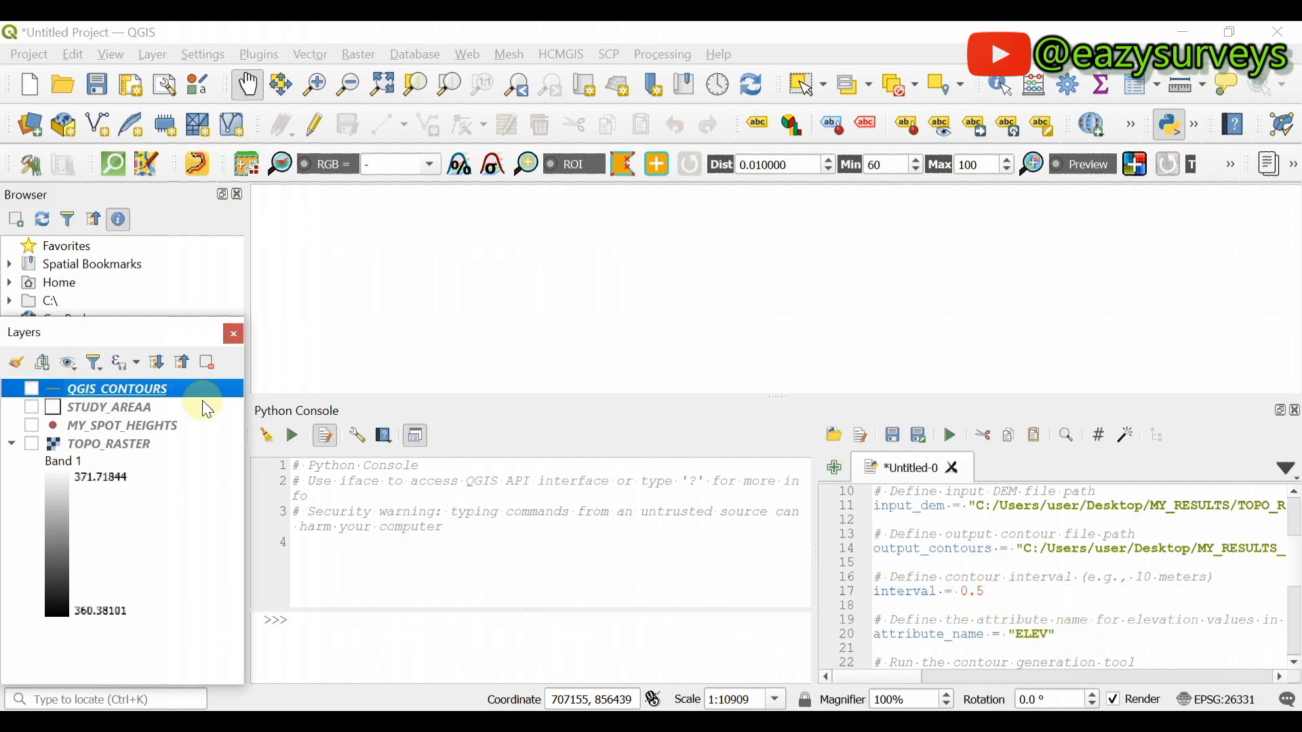
{"action": "scroll", "coordinate": [1027, 596], "scroll_direction": "down", "scroll_amount": 4}
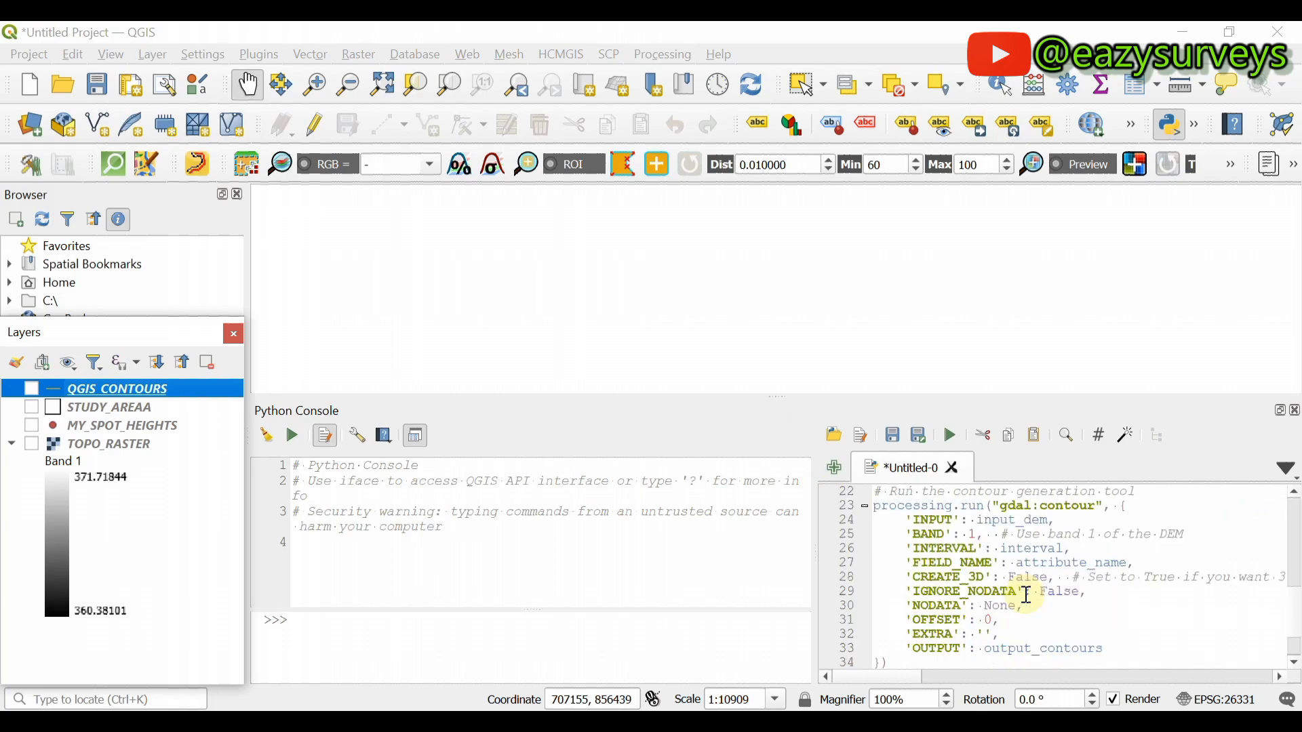
{"action": "scroll", "coordinate": [1027, 595], "scroll_direction": "down", "scroll_amount": 1}
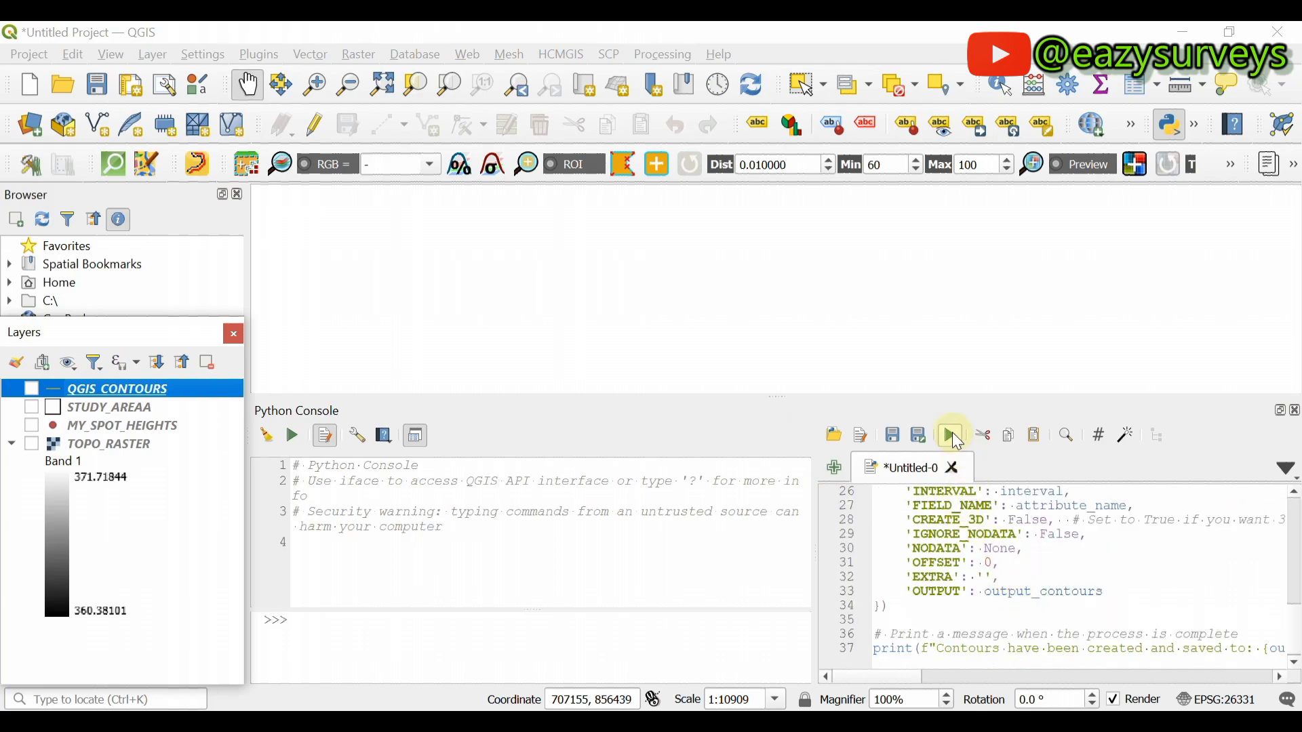
{"action": "left_click", "coordinate": [954, 435]}
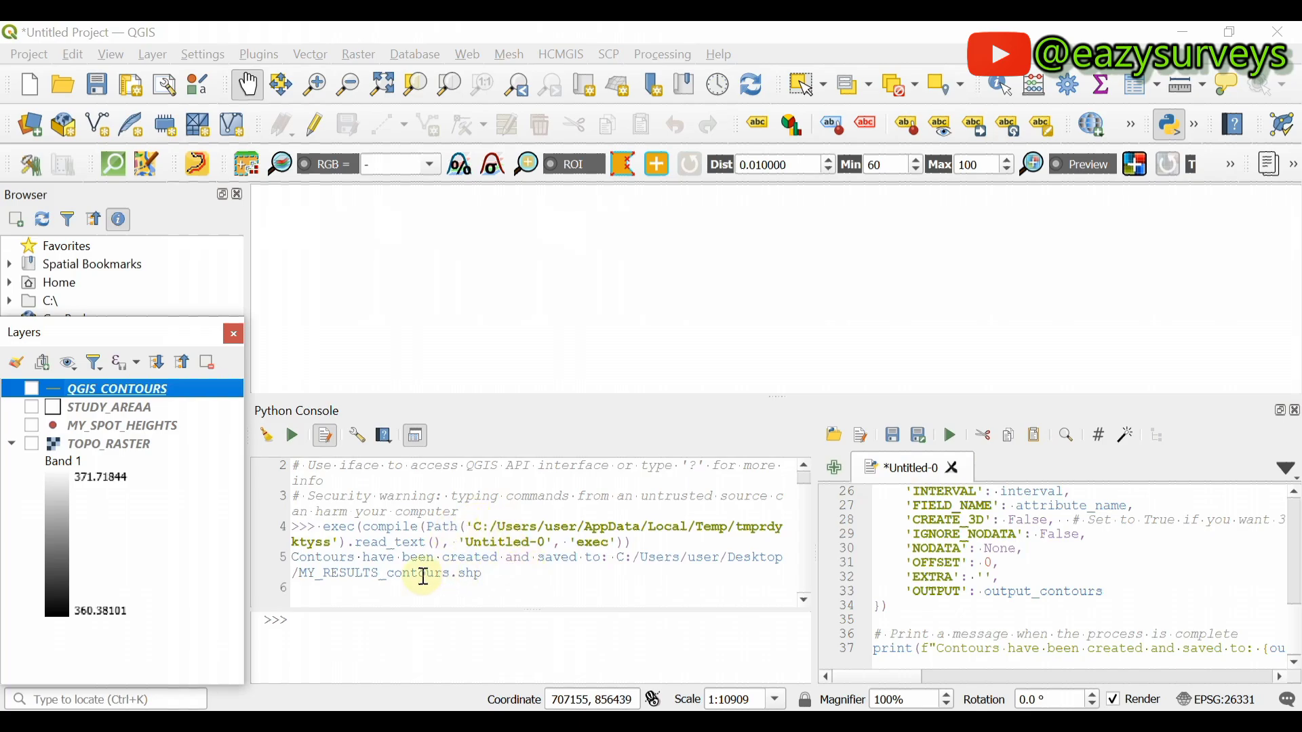
Check the script's output message for the saved shapefile path and close the Python Console
{"action": "left_click_drag", "start_coordinate": [483, 575], "coordinate": [300, 562]}
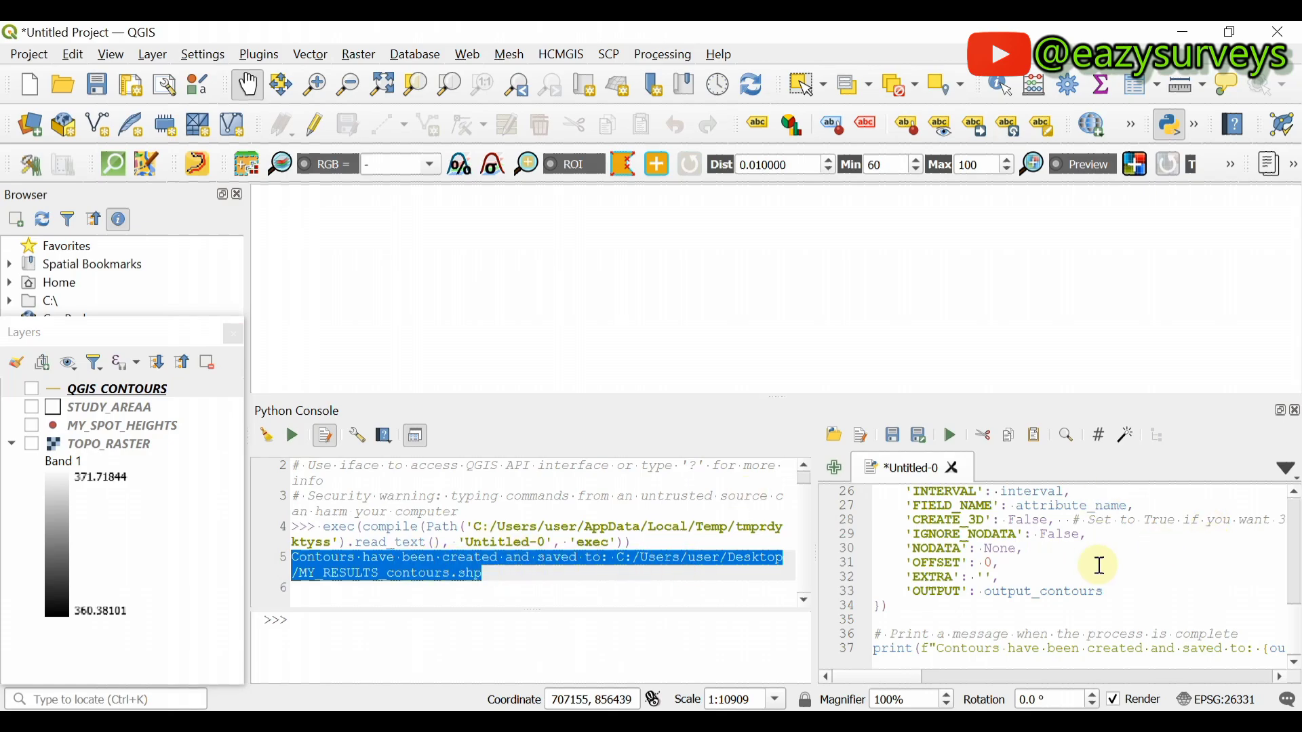
{"action": "scroll", "coordinate": [1105, 563], "scroll_direction": "up", "scroll_amount": 2}
{"action": "scroll", "coordinate": [1079, 562], "scroll_direction": "up", "scroll_amount": 4}
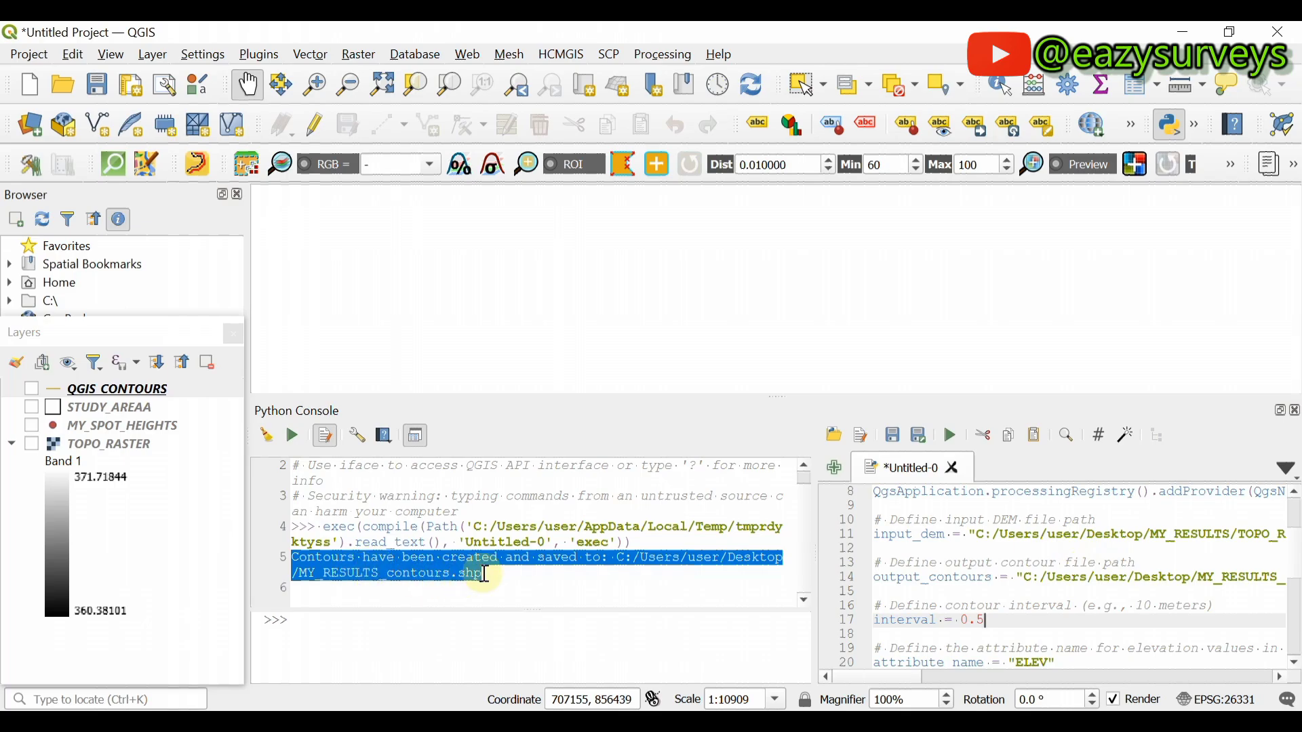
{"action": "left_click", "coordinate": [1295, 410]}
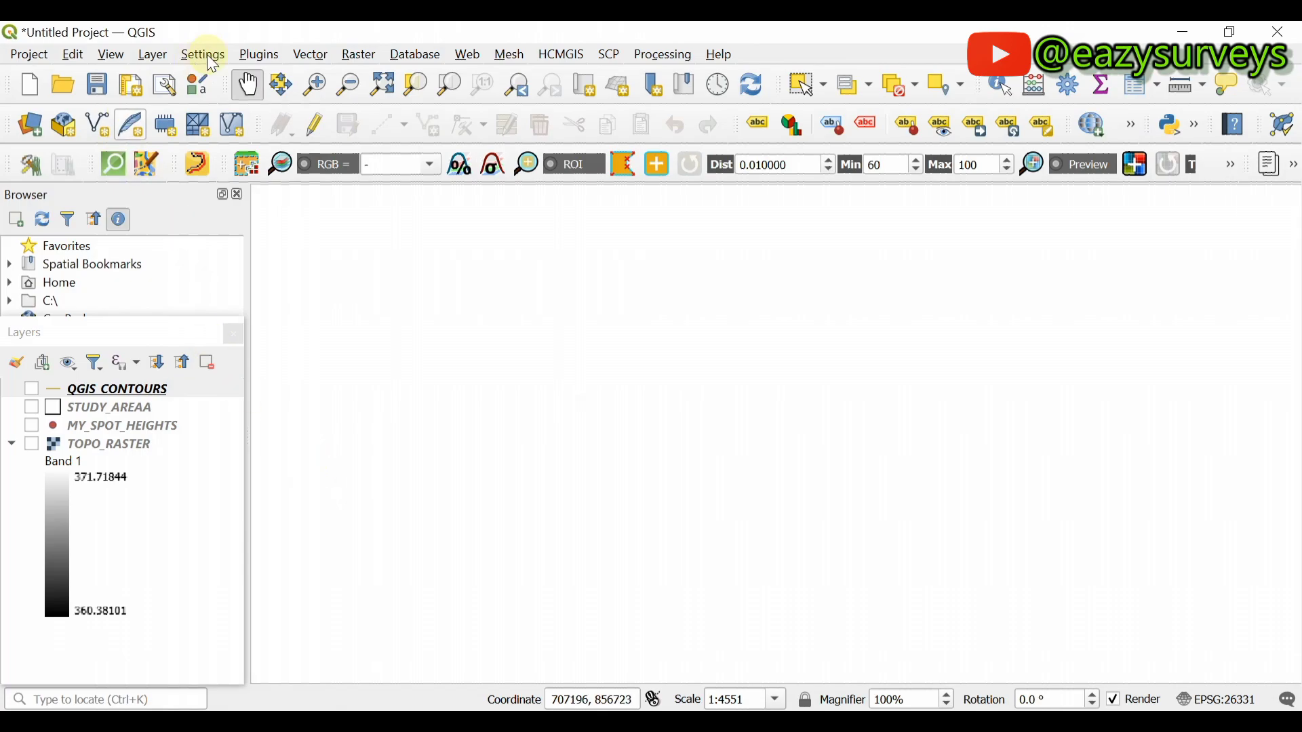
Add the MY_RESULTS_contours.shp shapefile from the Desktop folder to the project as a vector layer
{"action": "left_click", "coordinate": [153, 55]}
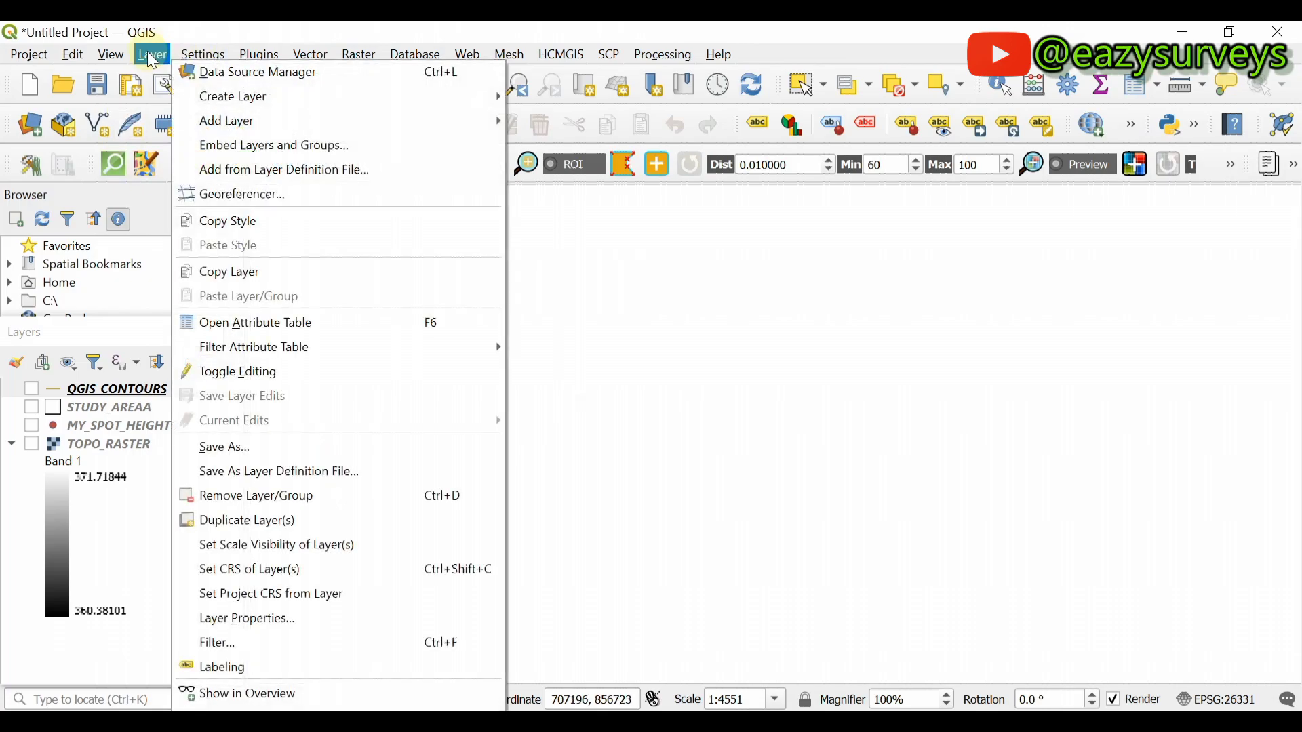
{"action": "mouse_move", "coordinate": [243, 121]}
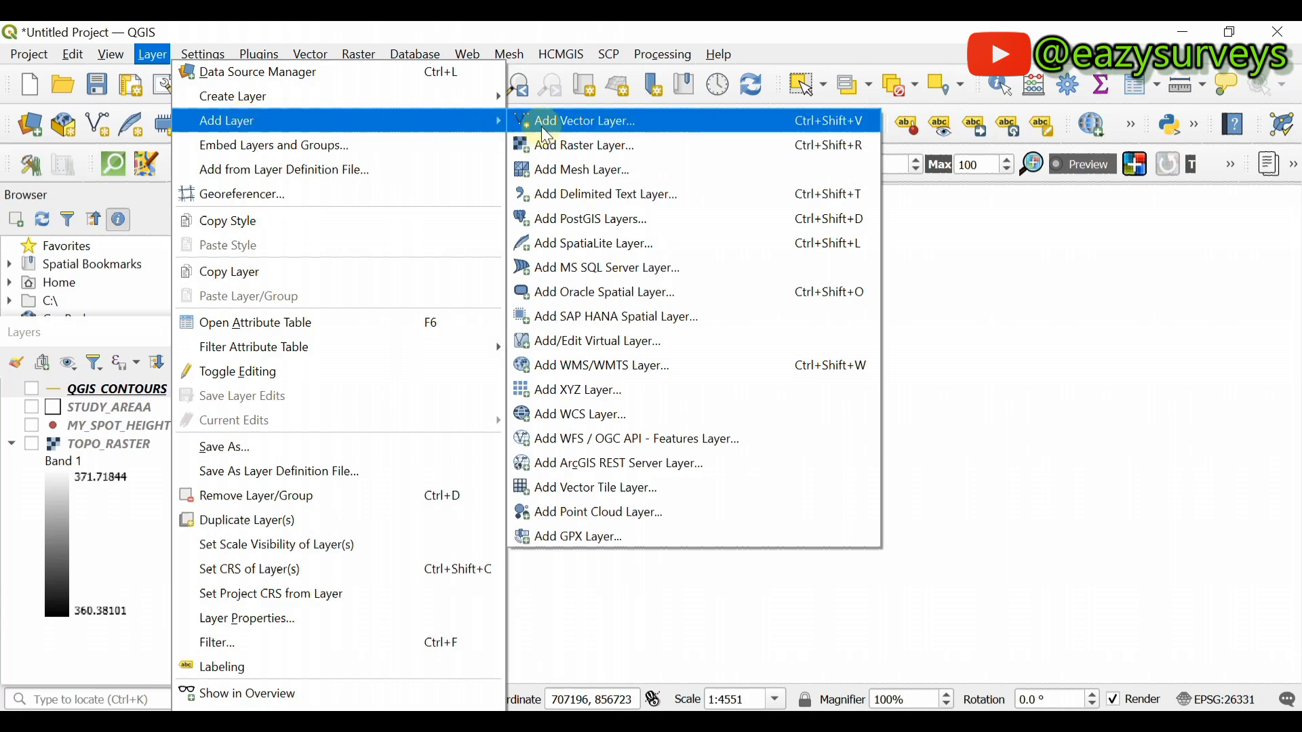
{"action": "left_click", "coordinate": [565, 123]}
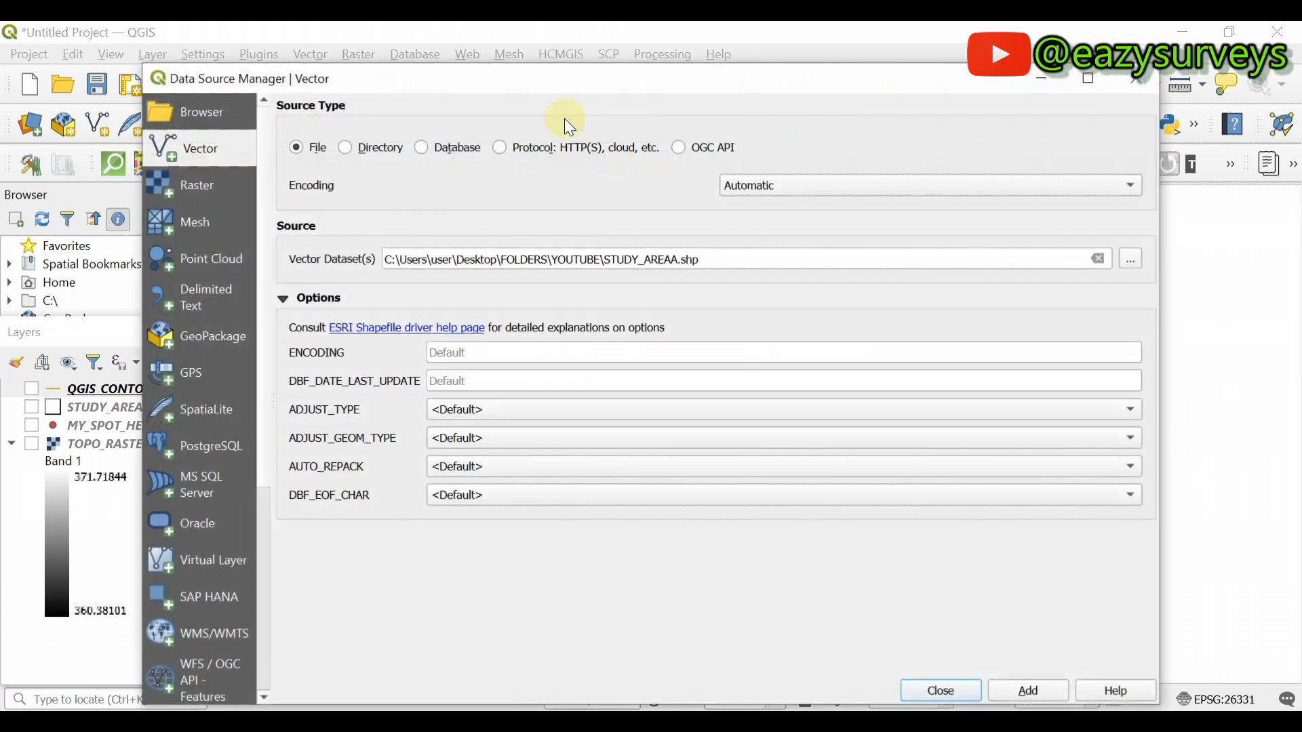
{"action": "left_click", "coordinate": [1132, 260]}
{"action": "left_click", "coordinate": [221, 319]}
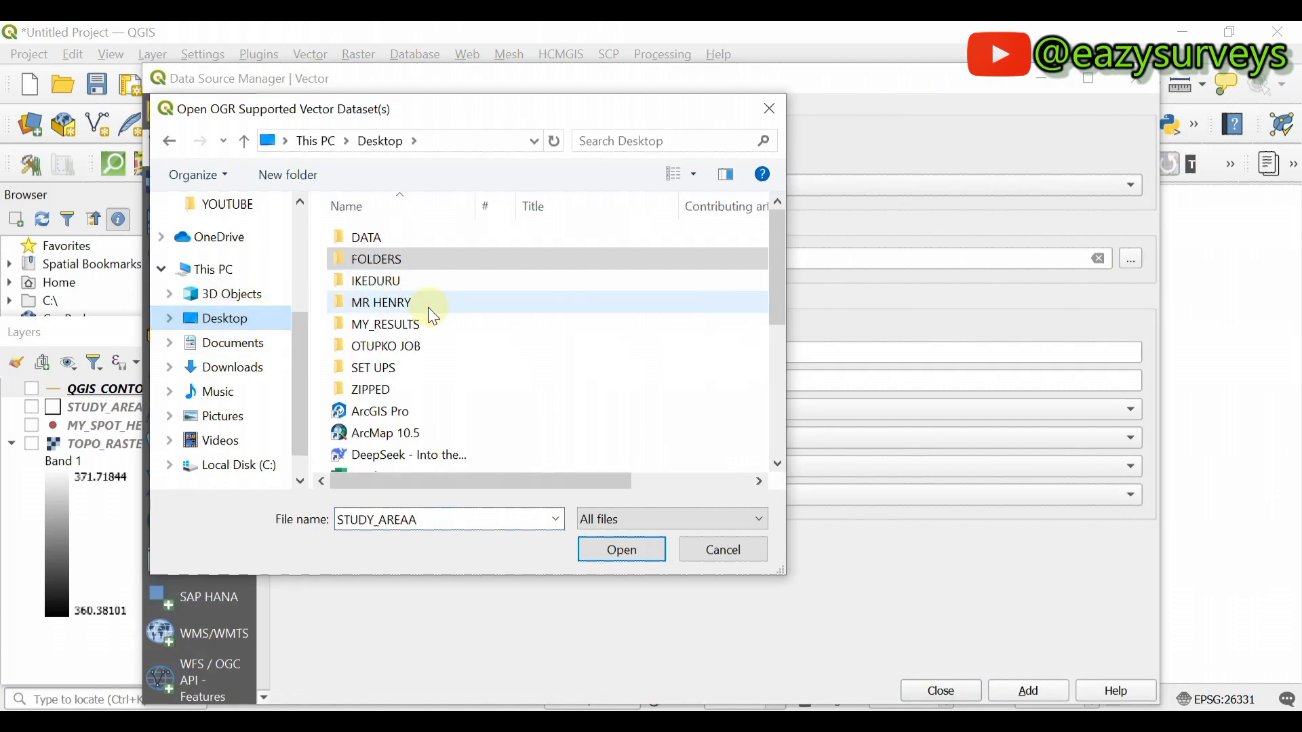
{"action": "scroll", "coordinate": [428, 307], "scroll_direction": "down", "scroll_amount": 4}
{"action": "scroll", "coordinate": [395, 304], "scroll_direction": "up", "scroll_amount": 1}
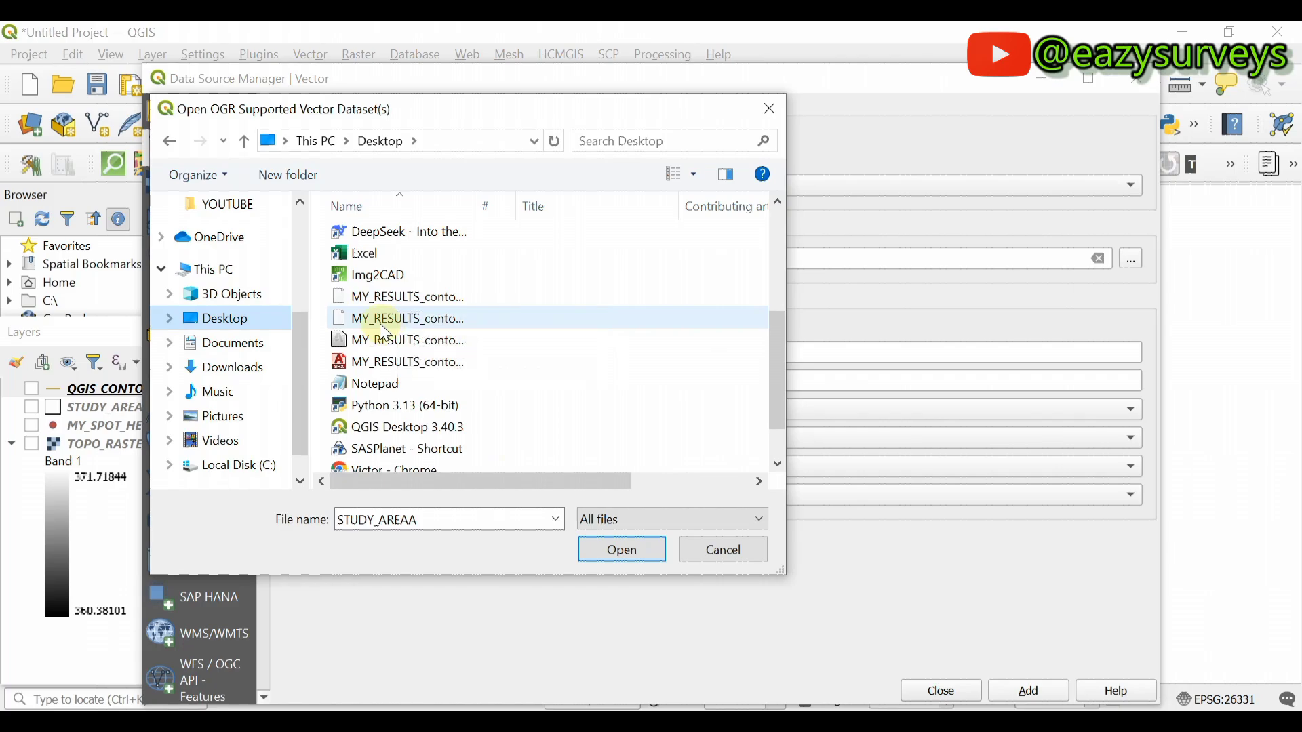
{"action": "left_click", "coordinate": [414, 347]}
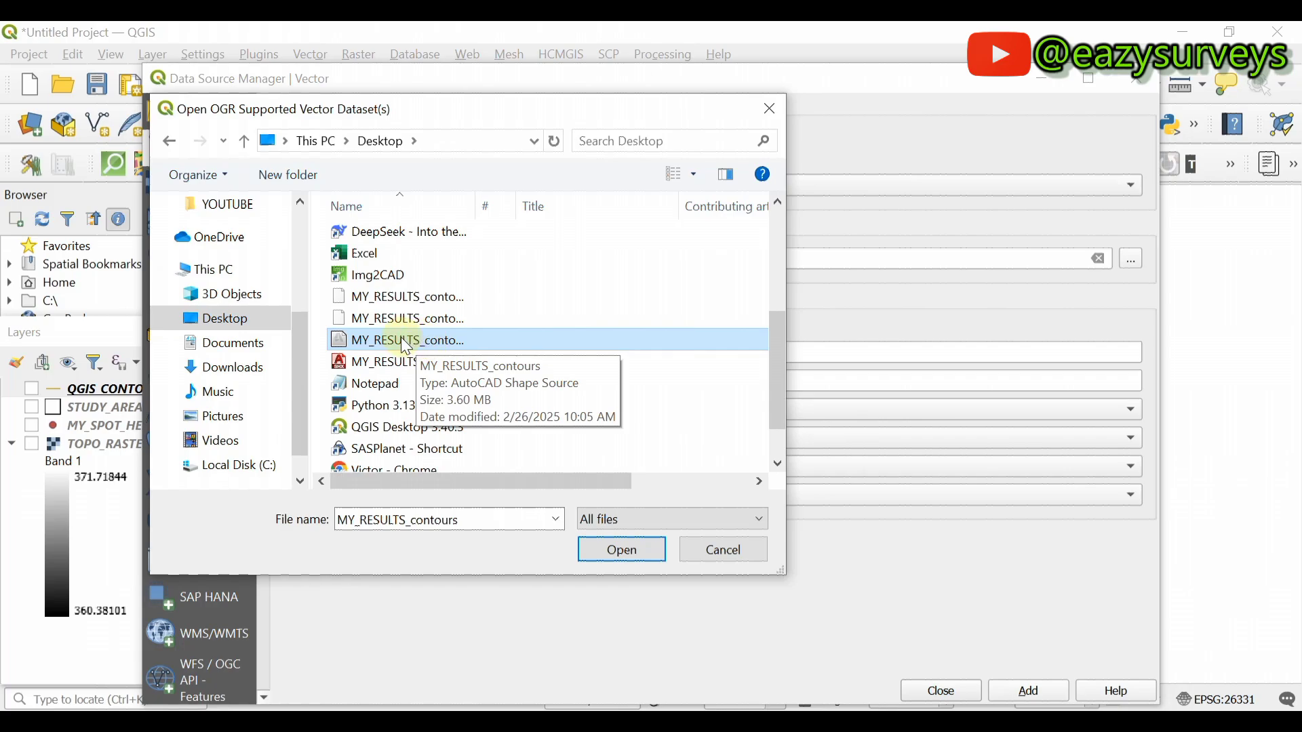
{"action": "left_click", "coordinate": [623, 551]}
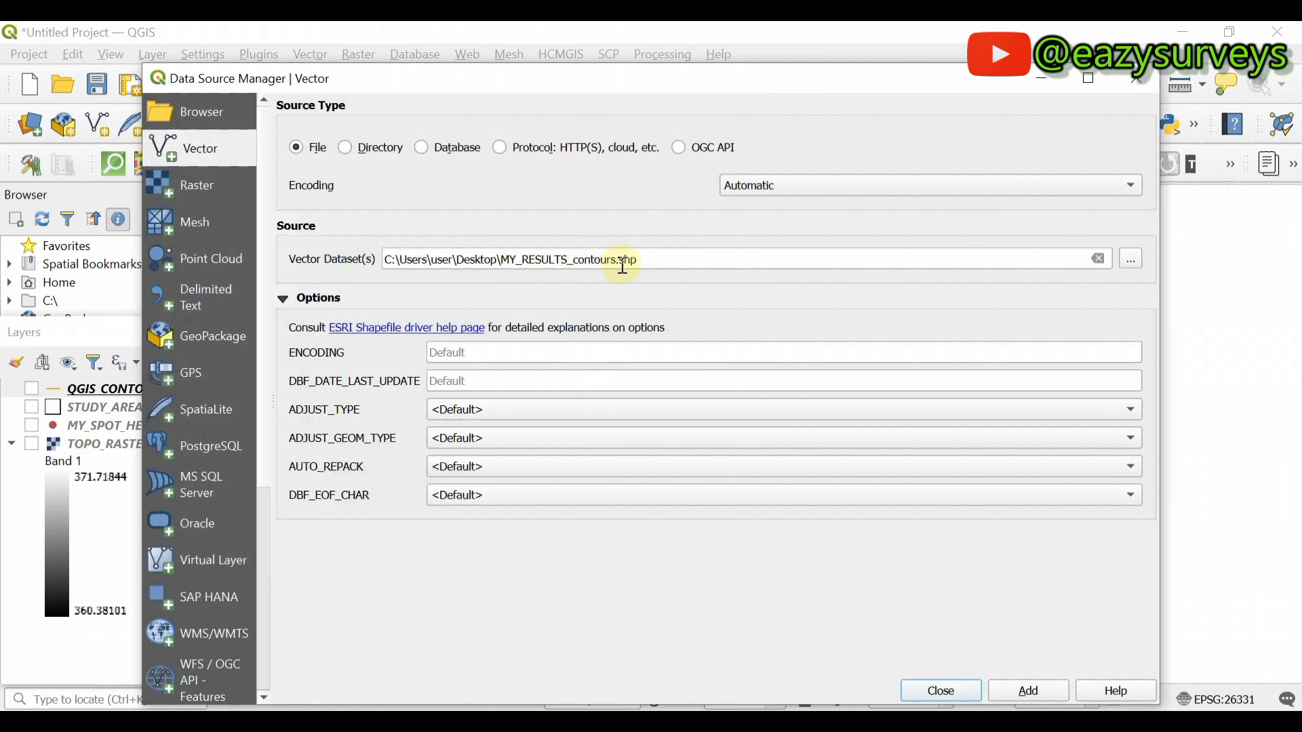
{"action": "left_click", "coordinate": [1032, 686]}
{"action": "left_click", "coordinate": [946, 685]}
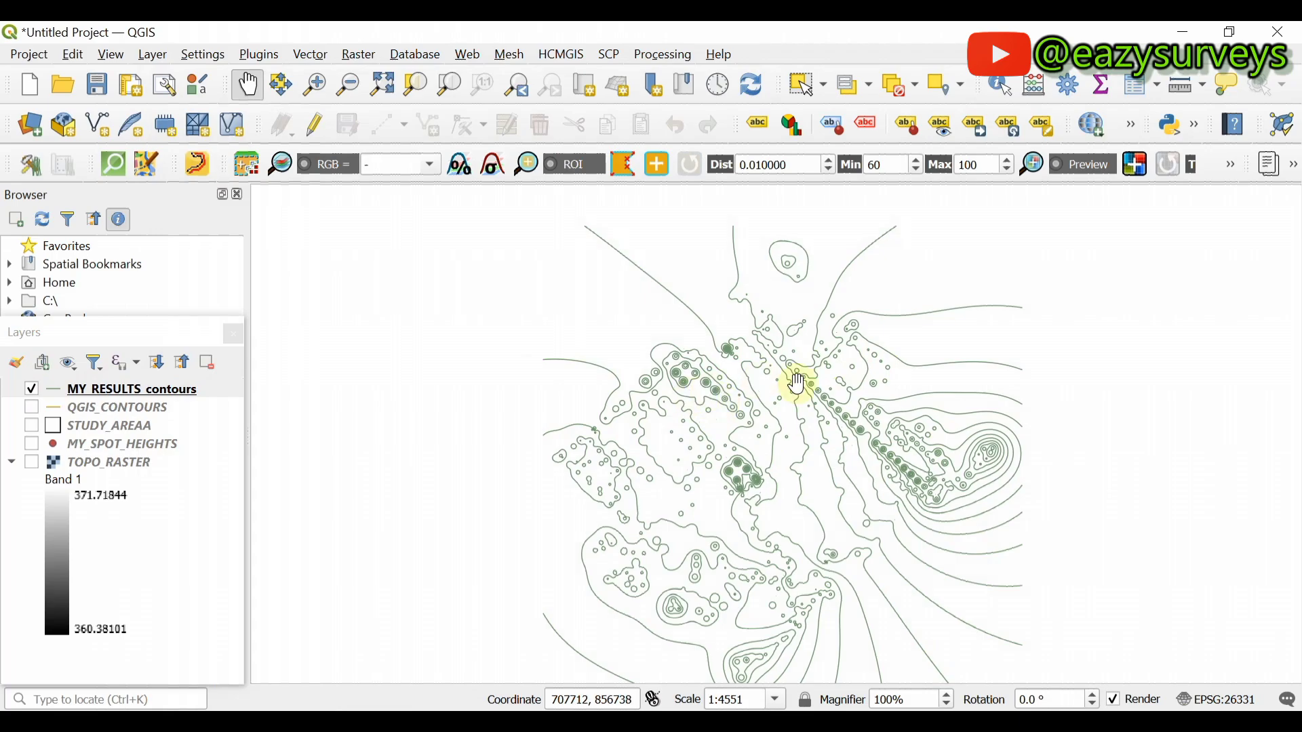
Examine the MY_RESULTS_contours lines in detail and compare them with the QGIS_CONTOURS layer by alternating layer visibility
{"action": "scroll", "coordinate": [863, 466], "scroll_direction": "up", "scroll_amount": 2}
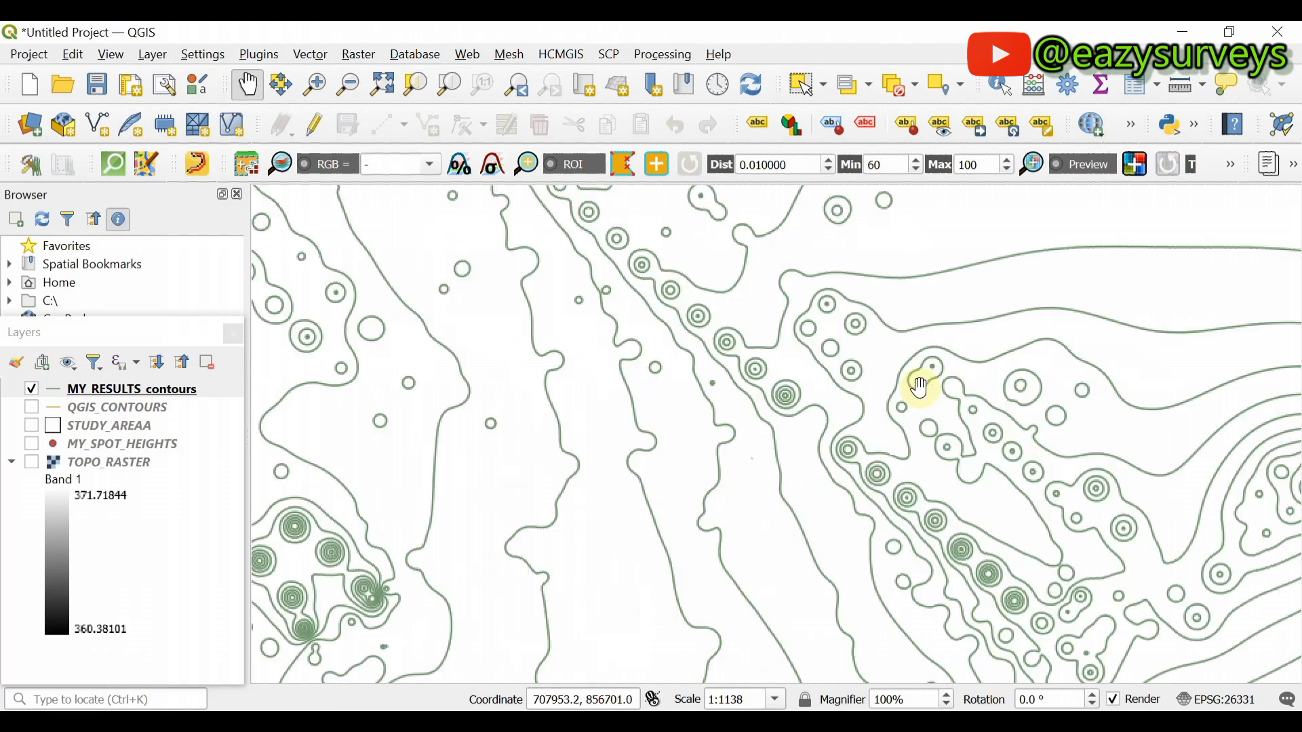
{"action": "scroll", "coordinate": [854, 434], "scroll_direction": "down", "scroll_amount": 2}
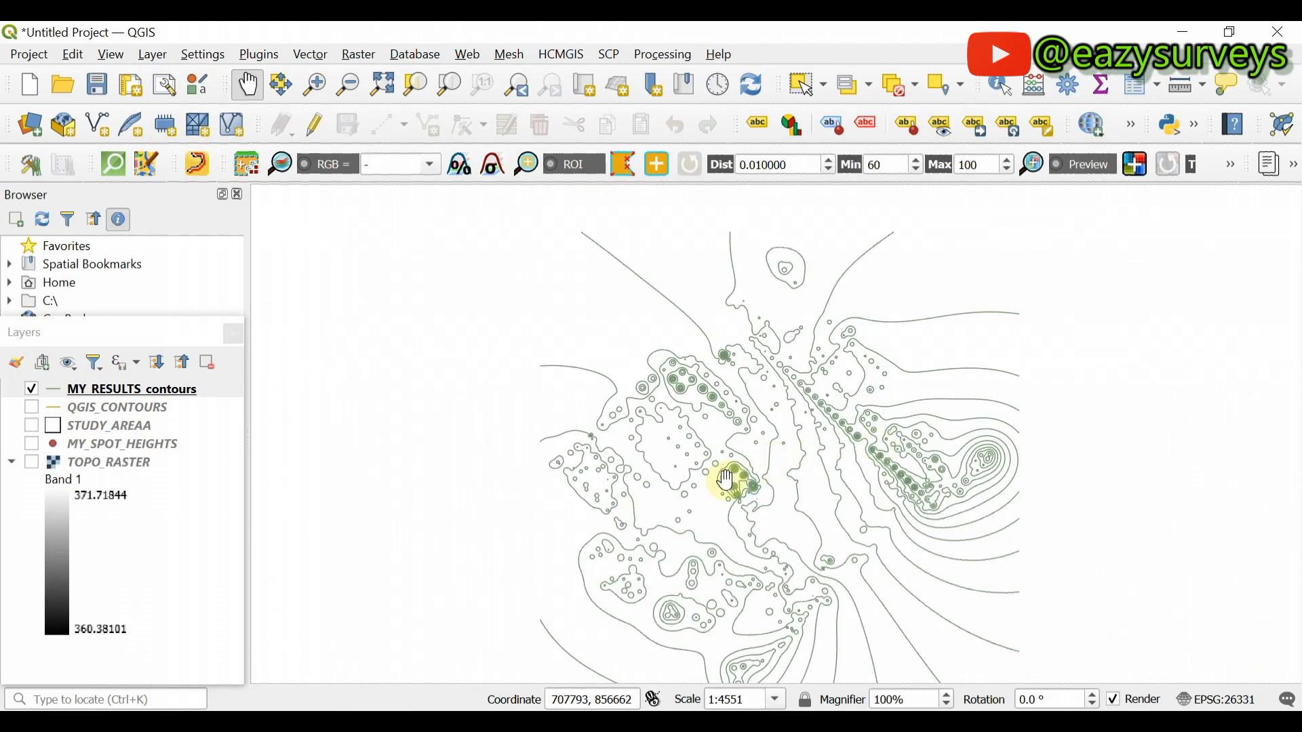
{"action": "scroll", "coordinate": [728, 481], "scroll_direction": "up", "scroll_amount": 2}
{"action": "scroll", "coordinate": [858, 465], "scroll_direction": "up", "scroll_amount": 2}
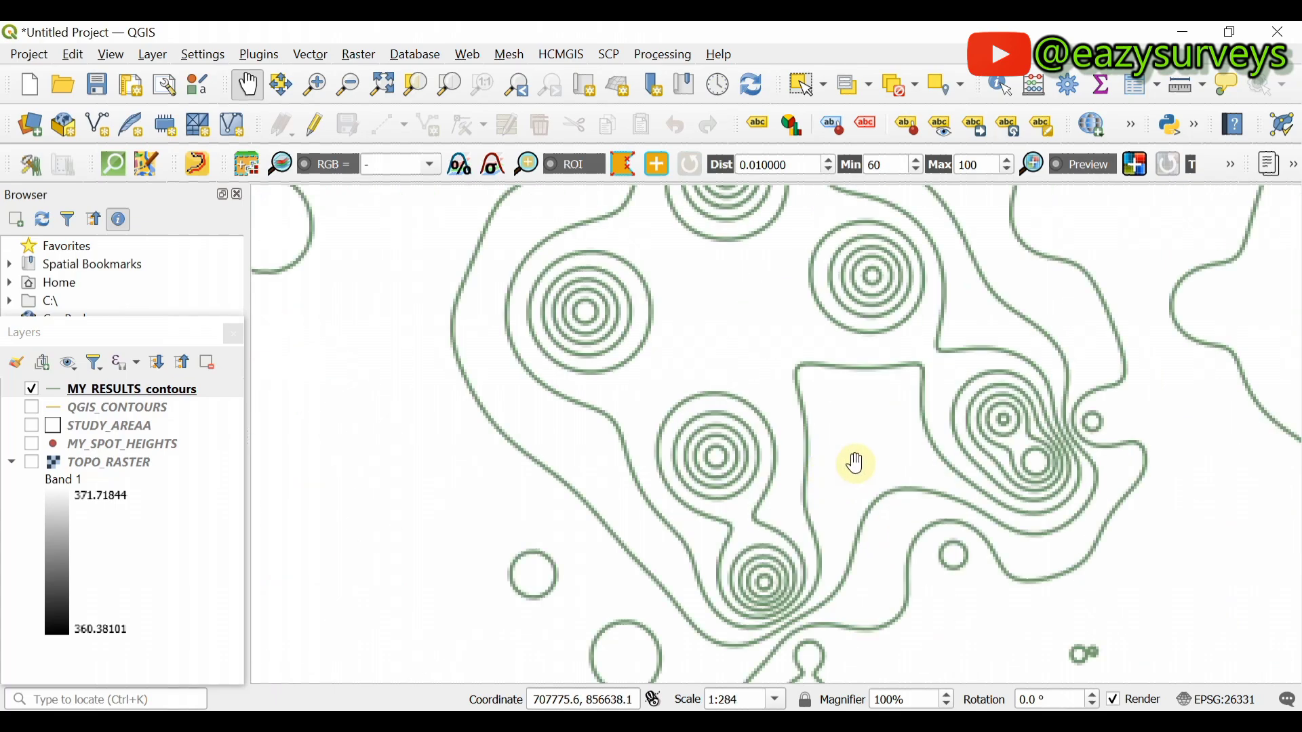
{"action": "scroll", "coordinate": [857, 464], "scroll_direction": "down", "scroll_amount": 4}
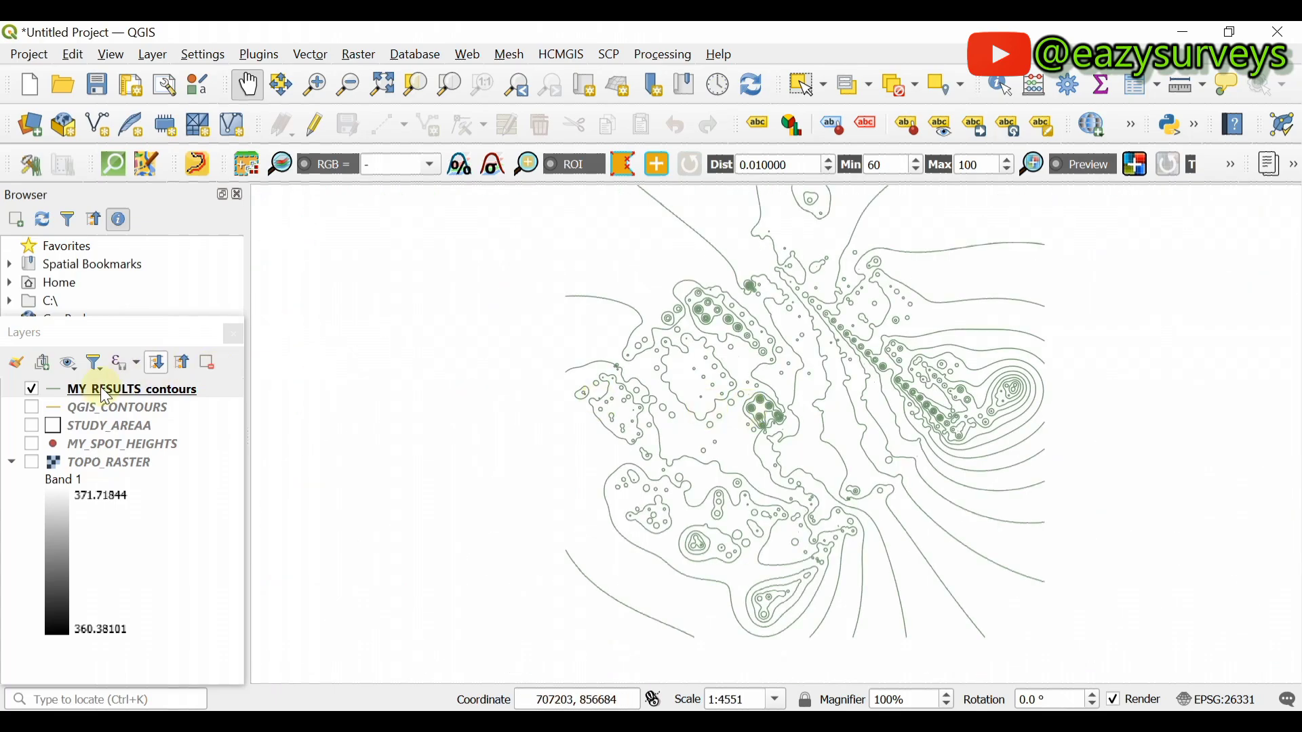
{"action": "left_click", "coordinate": [31, 389]}
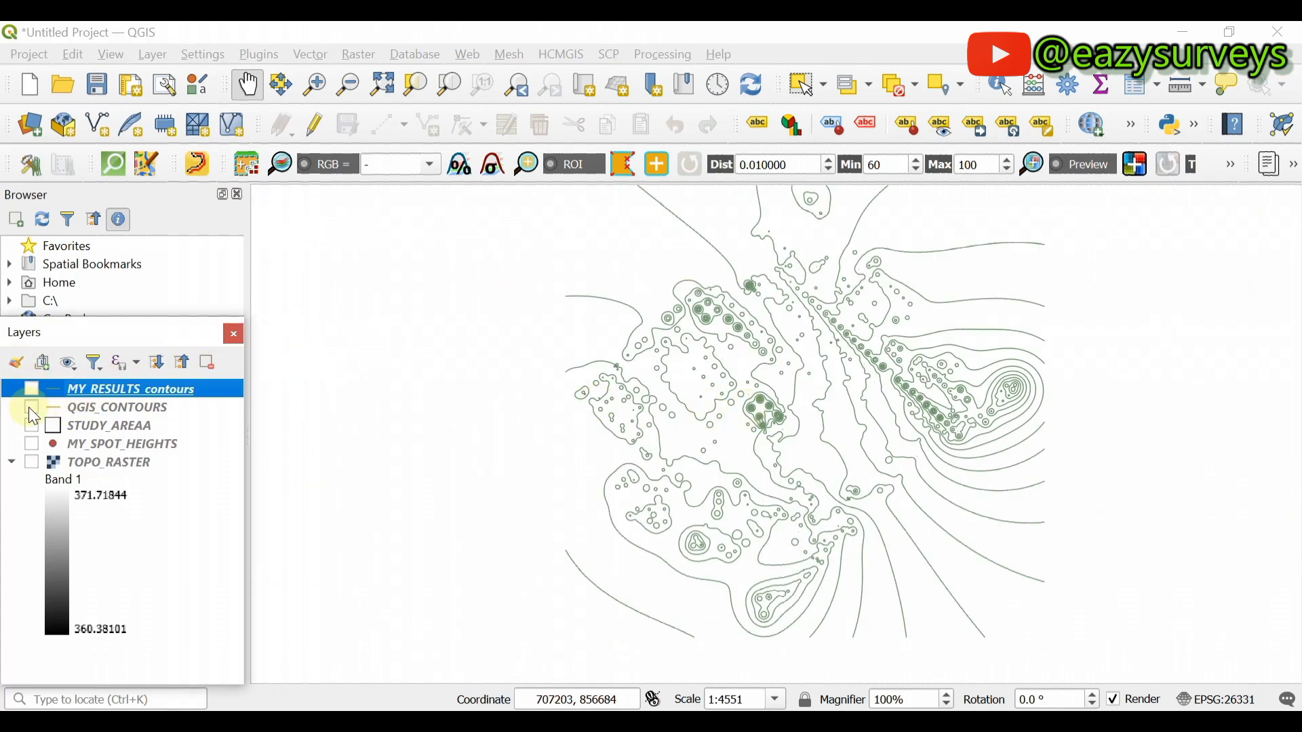
{"action": "left_click", "coordinate": [31, 408]}
{"action": "scroll", "coordinate": [723, 334], "scroll_direction": "up", "scroll_amount": 2}
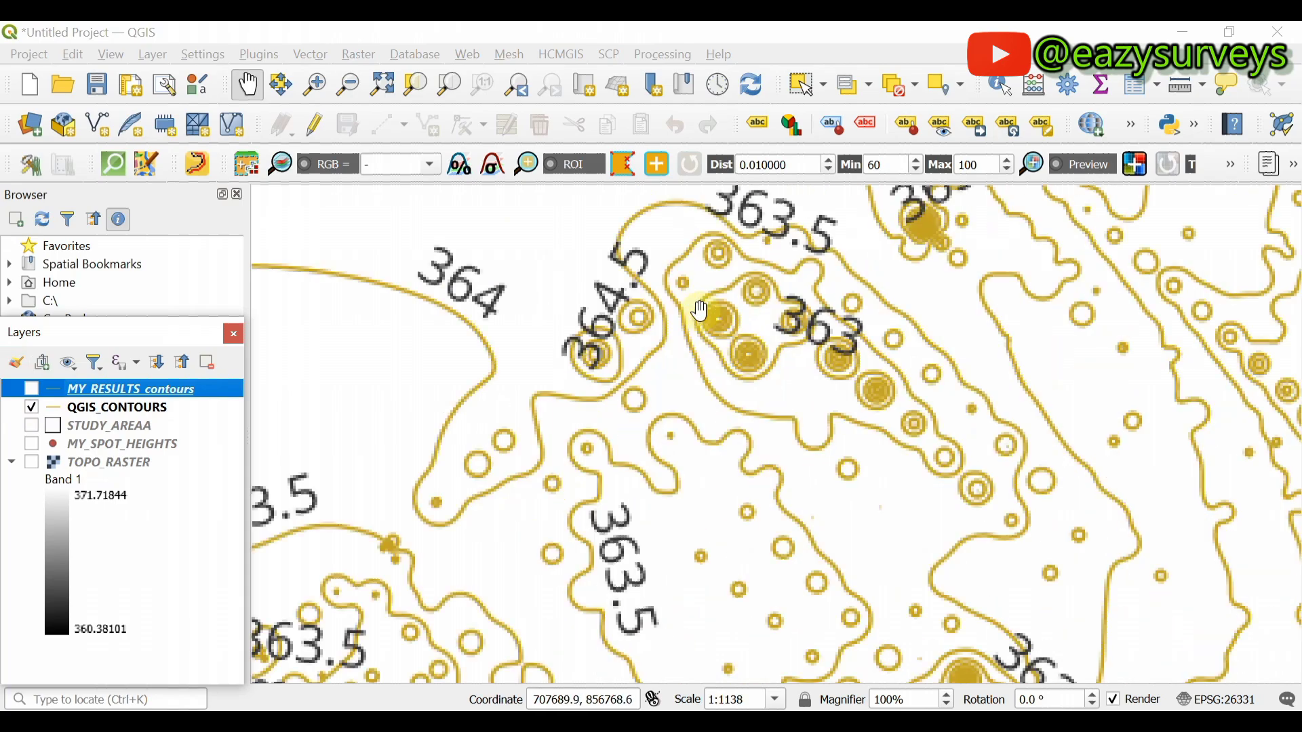
{"action": "left_click", "coordinate": [29, 403]}
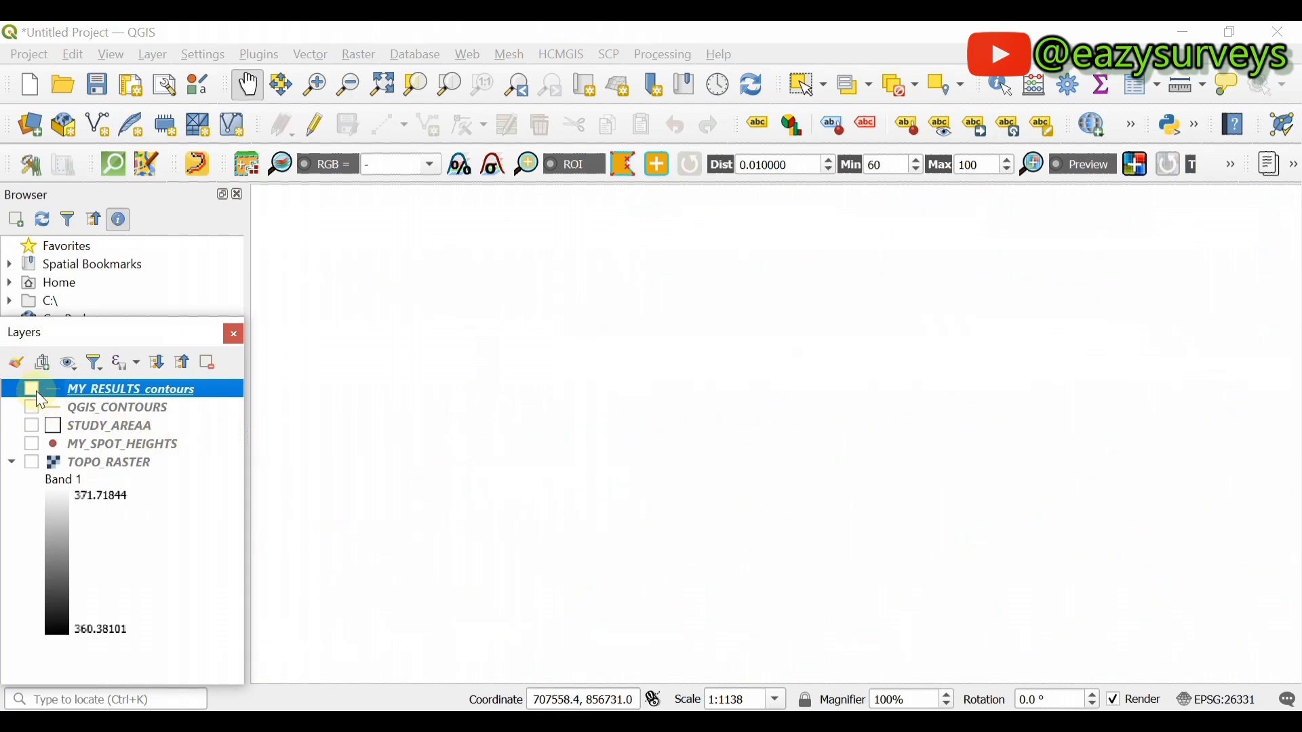
Show the MY_RESULTS_contours layer and label it with single labels based on the ELEV field
{"action": "left_click", "coordinate": [33, 391]}
{"action": "right_click", "coordinate": [88, 392]}
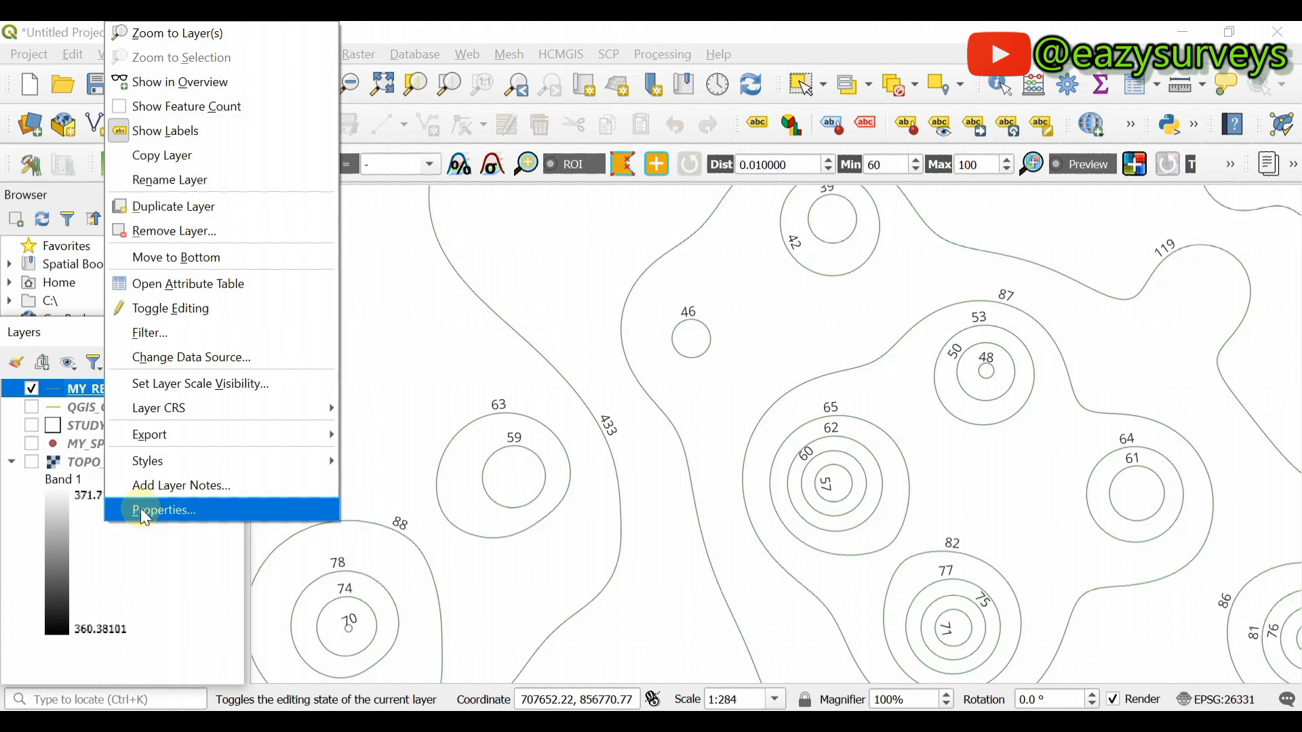
{"action": "left_click", "coordinate": [145, 513]}
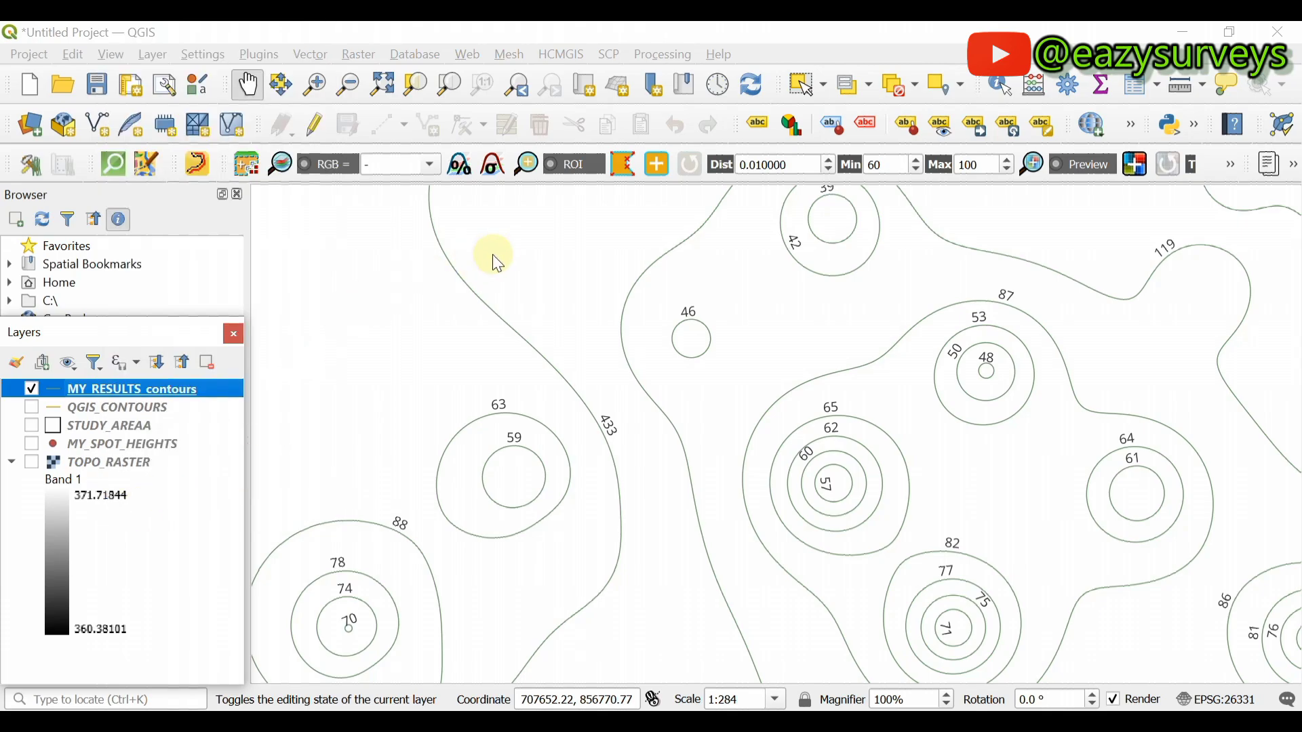
{"action": "double_click", "coordinate": [152, 388]}
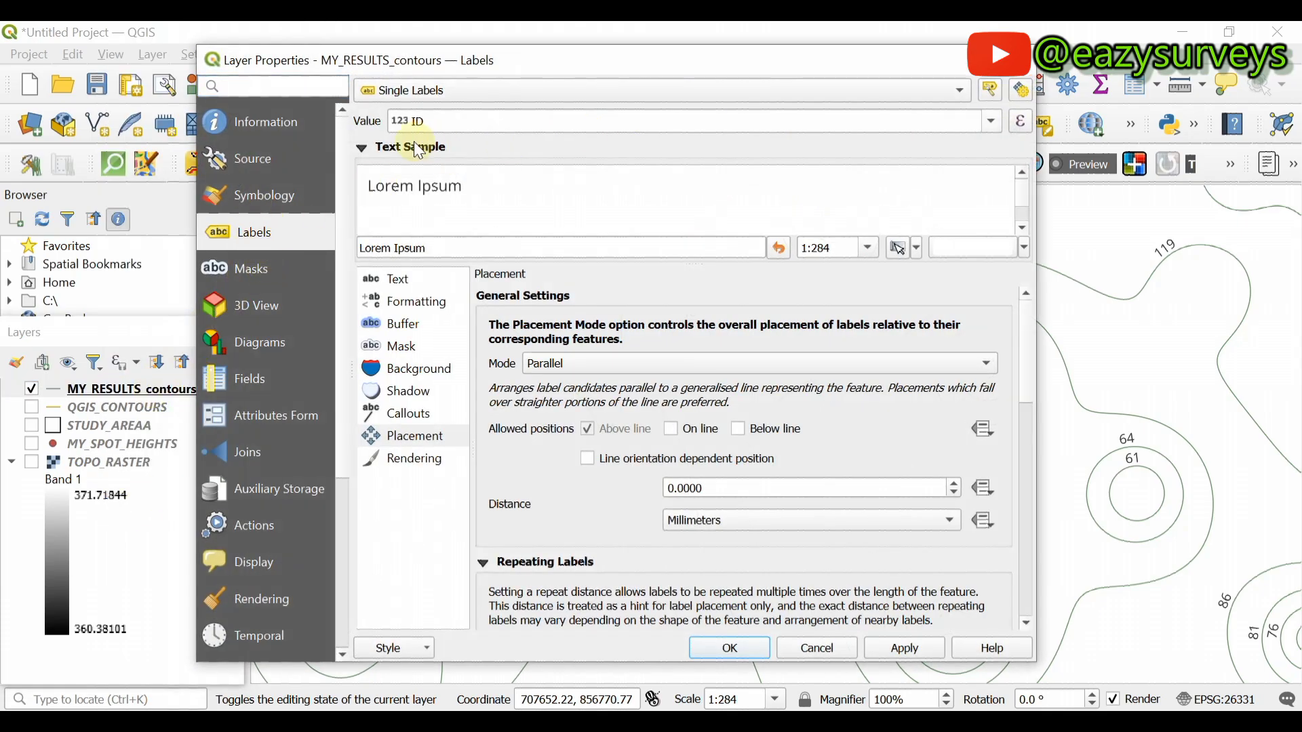
{"action": "left_click", "coordinate": [994, 121]}
{"action": "left_click", "coordinate": [530, 168]}
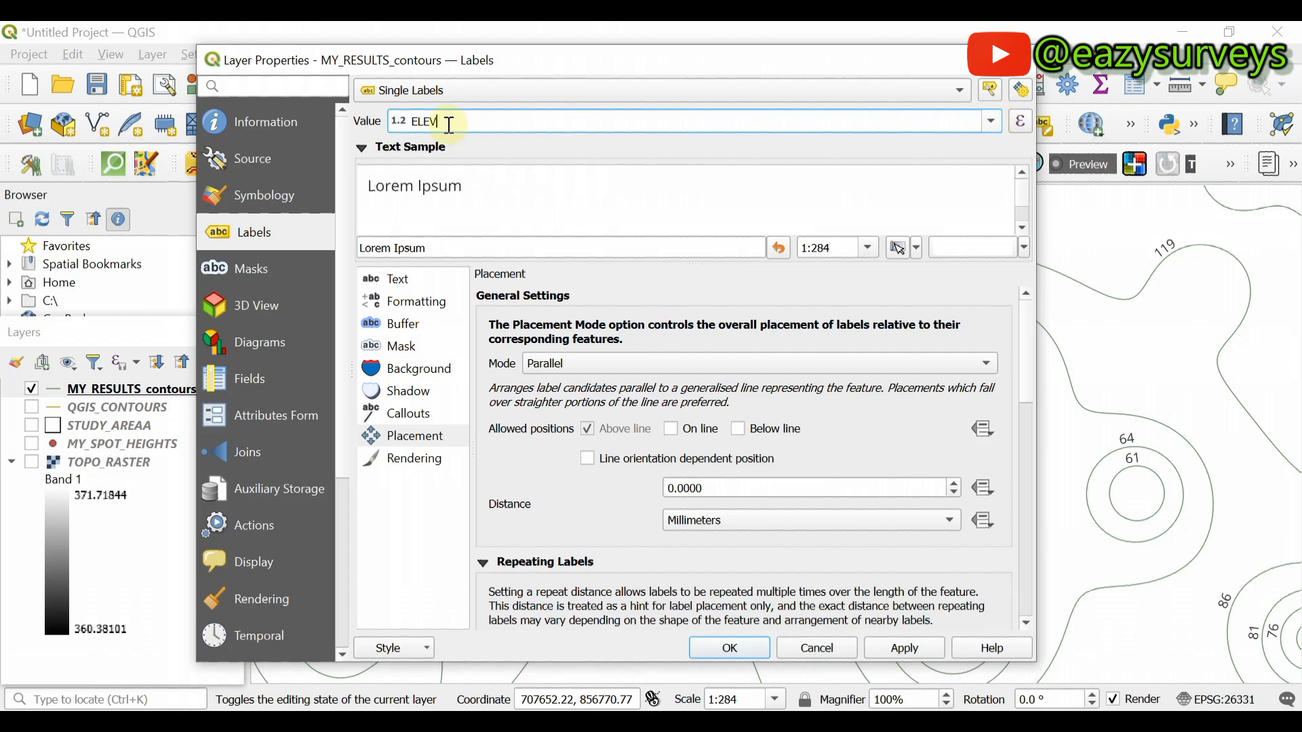
{"action": "left_click", "coordinate": [915, 649]}
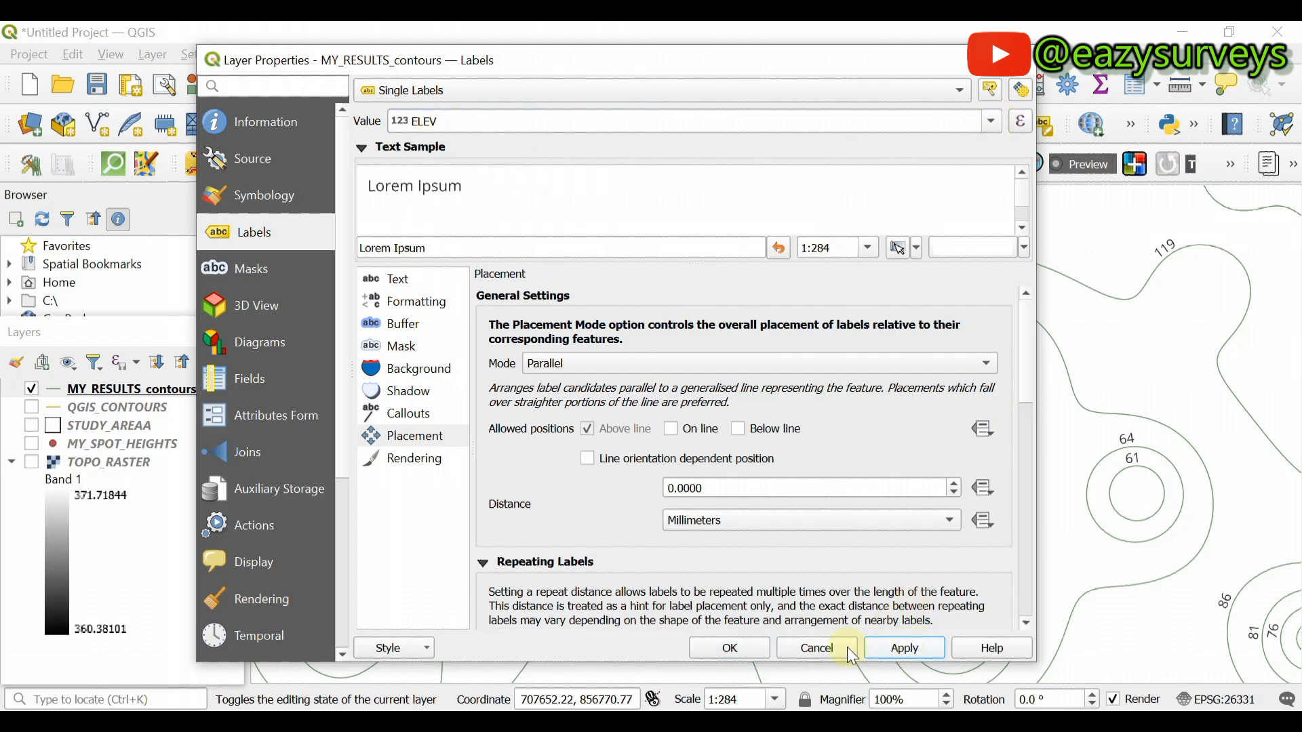
{"action": "left_click", "coordinate": [731, 649]}
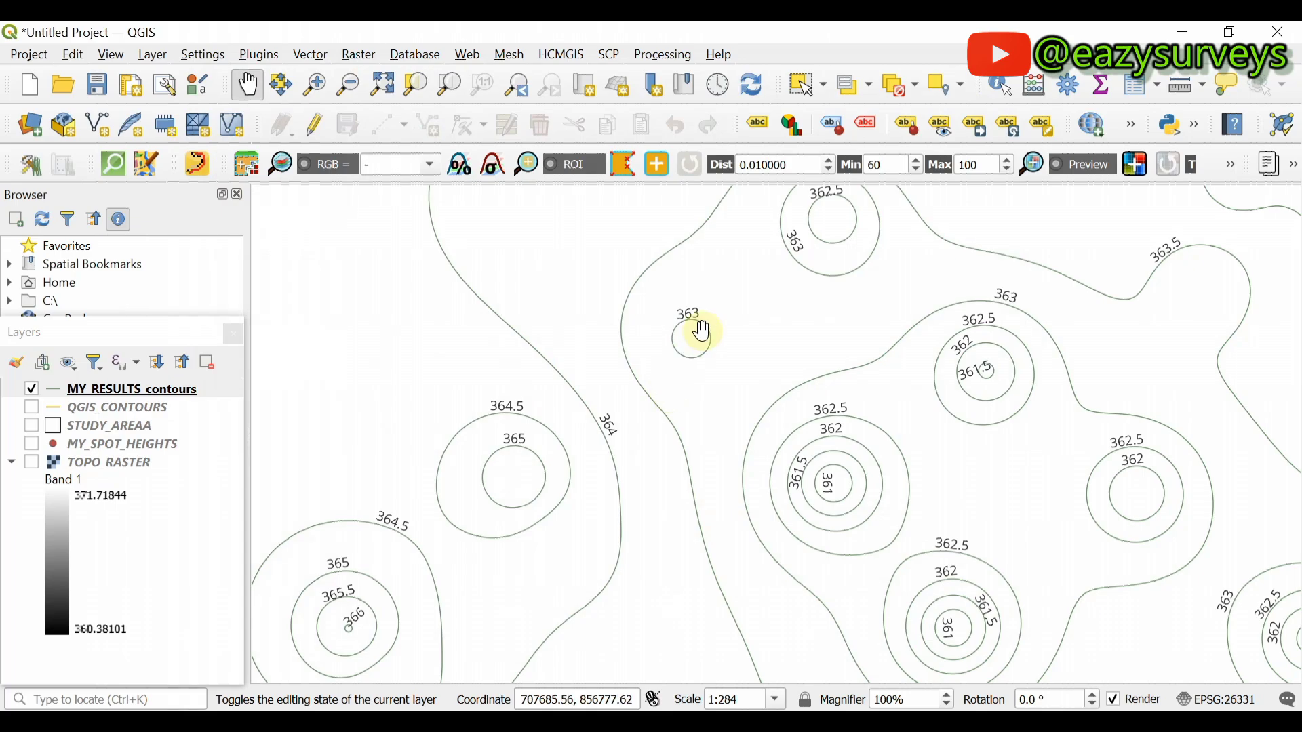
Compare the elevation labels of MY_RESULTS_contours and QGIS_CONTOURS, and examine the script-made contours around the closed rings
{"action": "scroll", "coordinate": [697, 332], "scroll_direction": "up", "scroll_amount": 1}
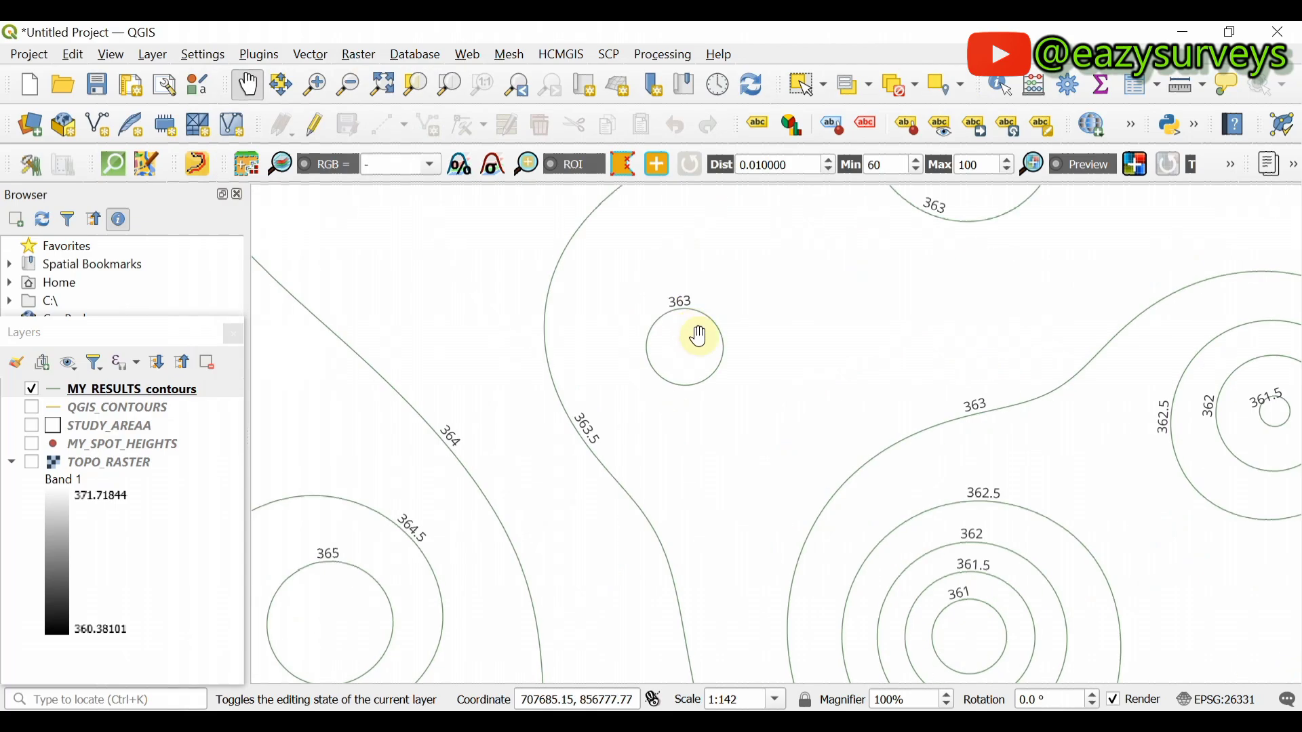
{"action": "left_click", "coordinate": [31, 390]}
{"action": "left_click", "coordinate": [32, 408]}
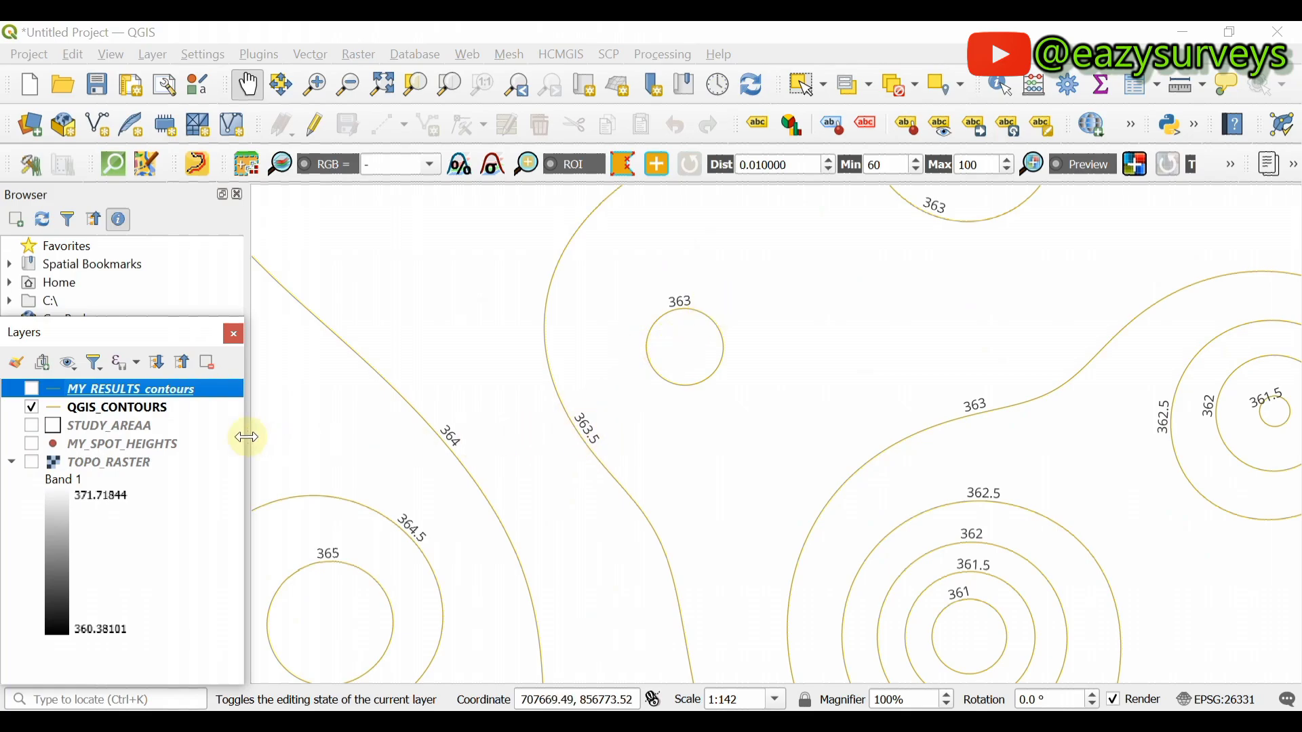
{"action": "left_click", "coordinate": [31, 389]}
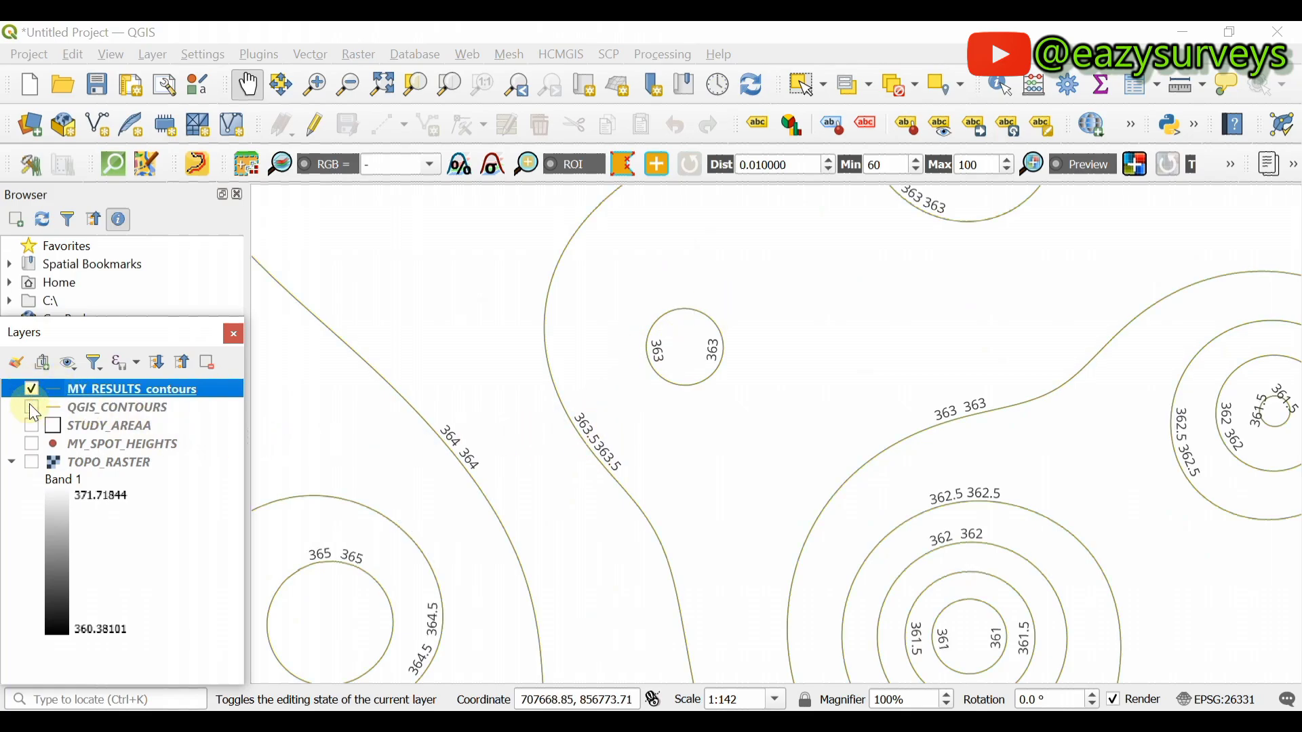
{"action": "key", "text": "ctrl+shift+f"}
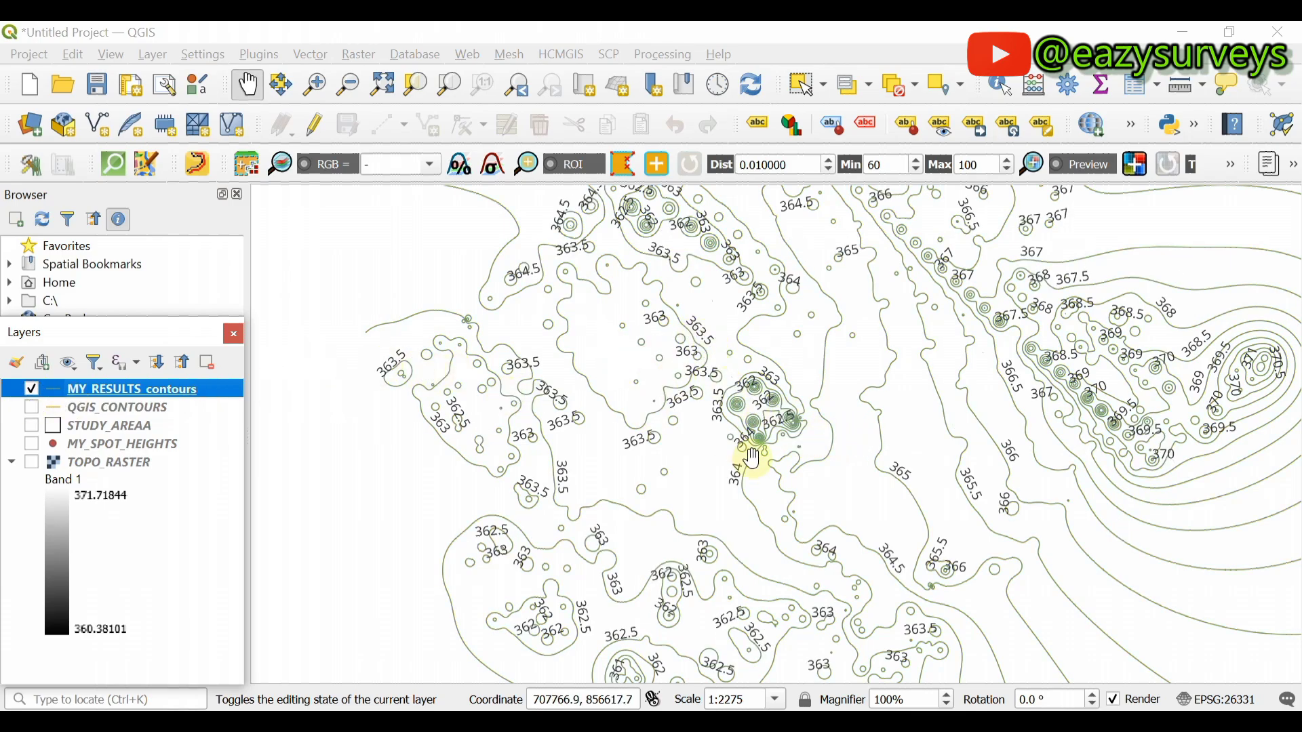
{"action": "scroll", "coordinate": [773, 407], "scroll_direction": "up", "scroll_amount": 5}
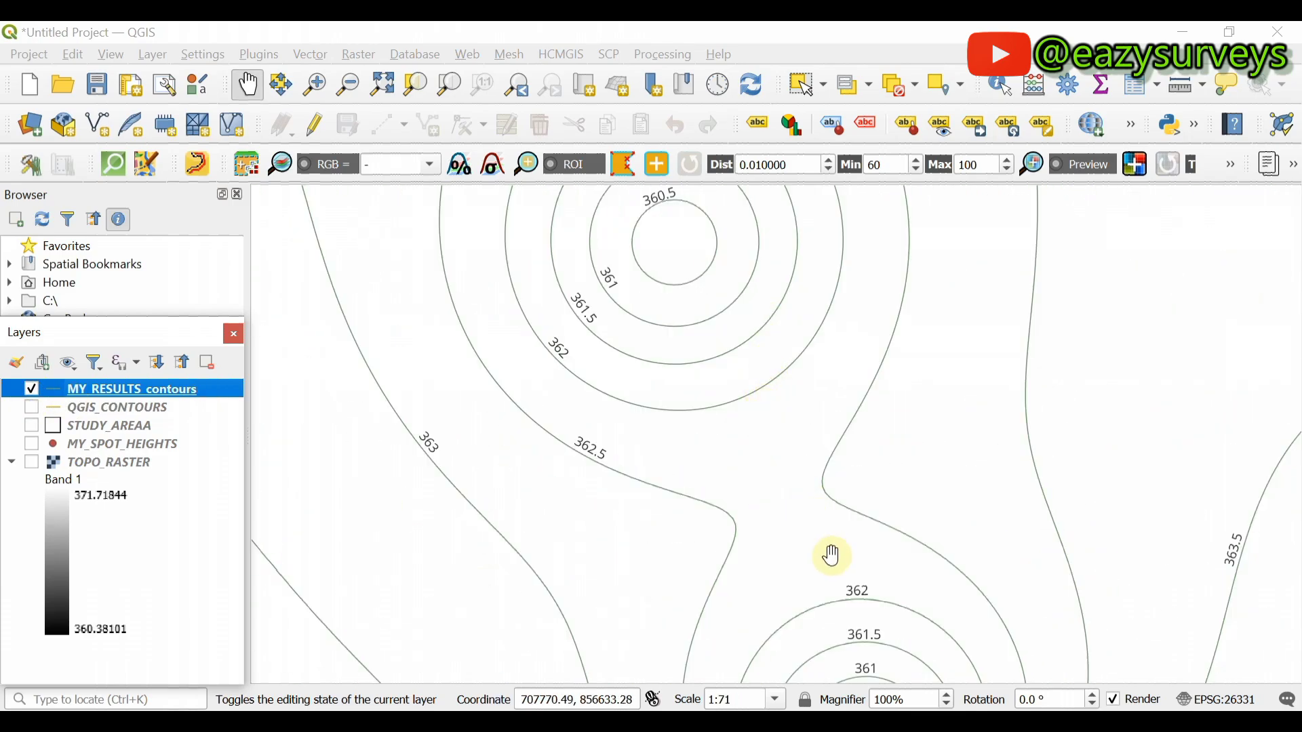
{"action": "left_click_drag", "start_coordinate": [682, 264], "coordinate": [872, 472]}
{"action": "left_click_drag", "start_coordinate": [805, 242], "coordinate": [872, 407]}
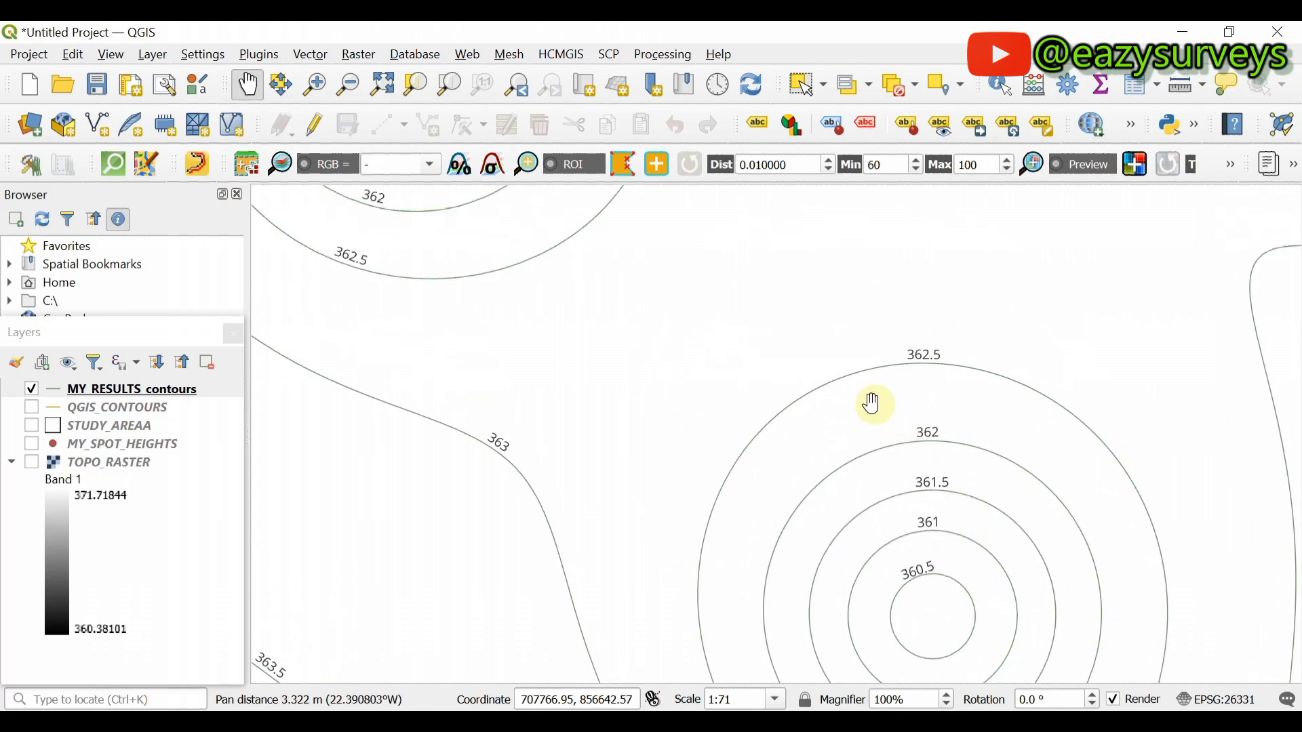
{"action": "scroll", "coordinate": [856, 390], "scroll_direction": "down", "scroll_amount": 4}
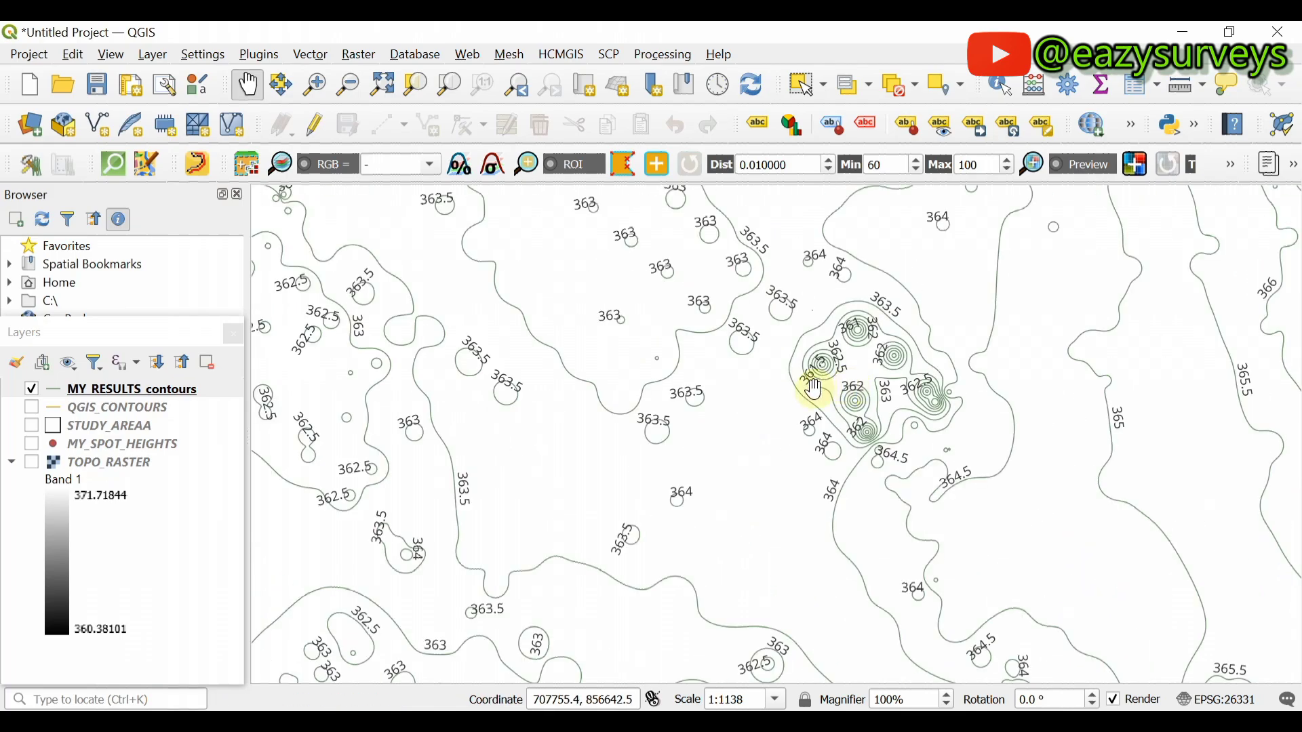
{"action": "scroll", "coordinate": [800, 390], "scroll_direction": "up", "scroll_amount": 2}
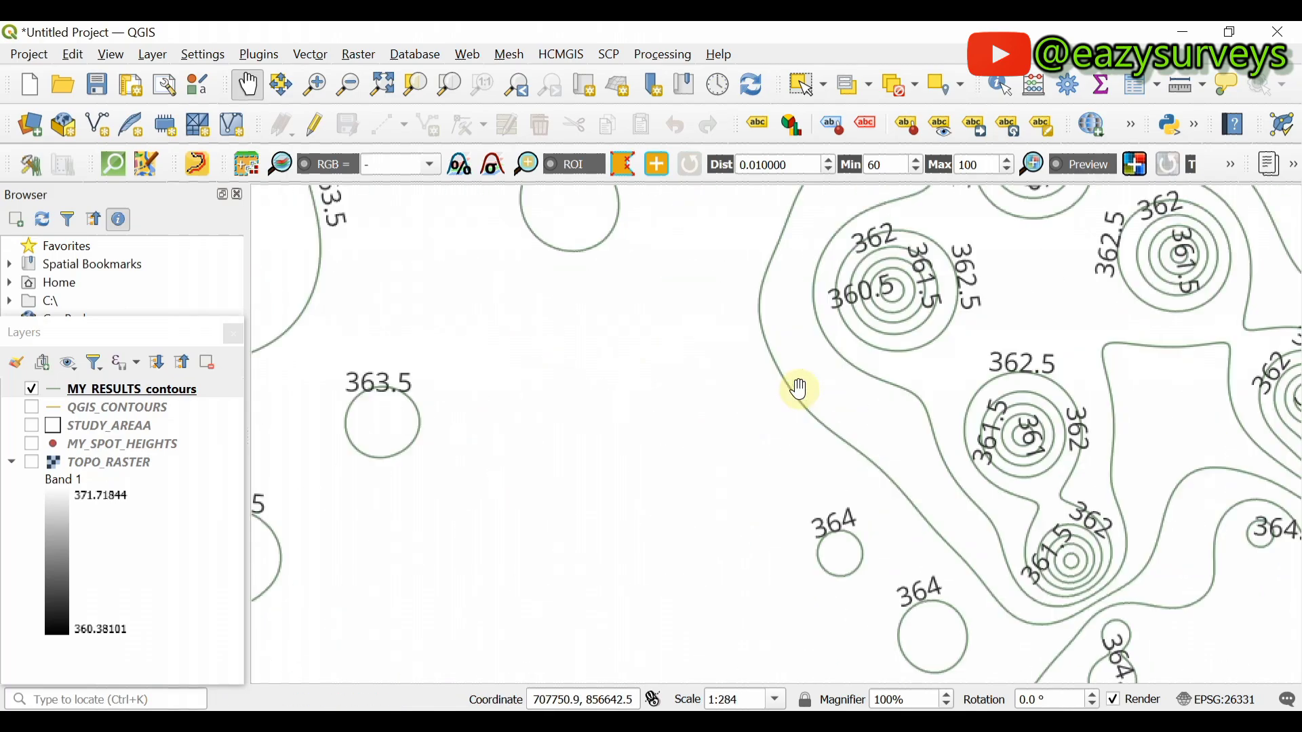
Hide MY_RESULTS_contours, show QGIS_CONTOURS instead, and check its labelled lines over the same area
{"action": "left_click", "coordinate": [31, 389]}
{"action": "left_click", "coordinate": [31, 408]}
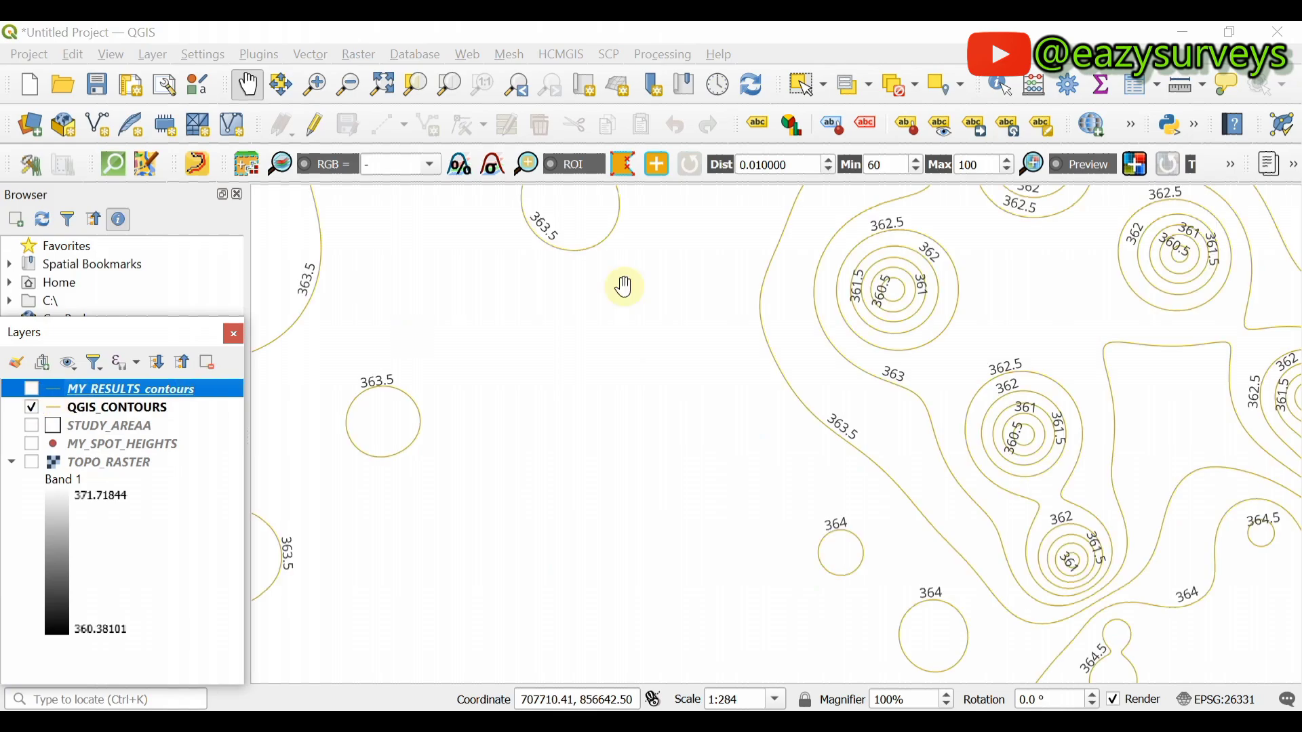
{"action": "scroll", "coordinate": [668, 332], "scroll_direction": "down", "scroll_amount": 2}
{"action": "left_click_drag", "start_coordinate": [546, 380], "coordinate": [715, 488]}
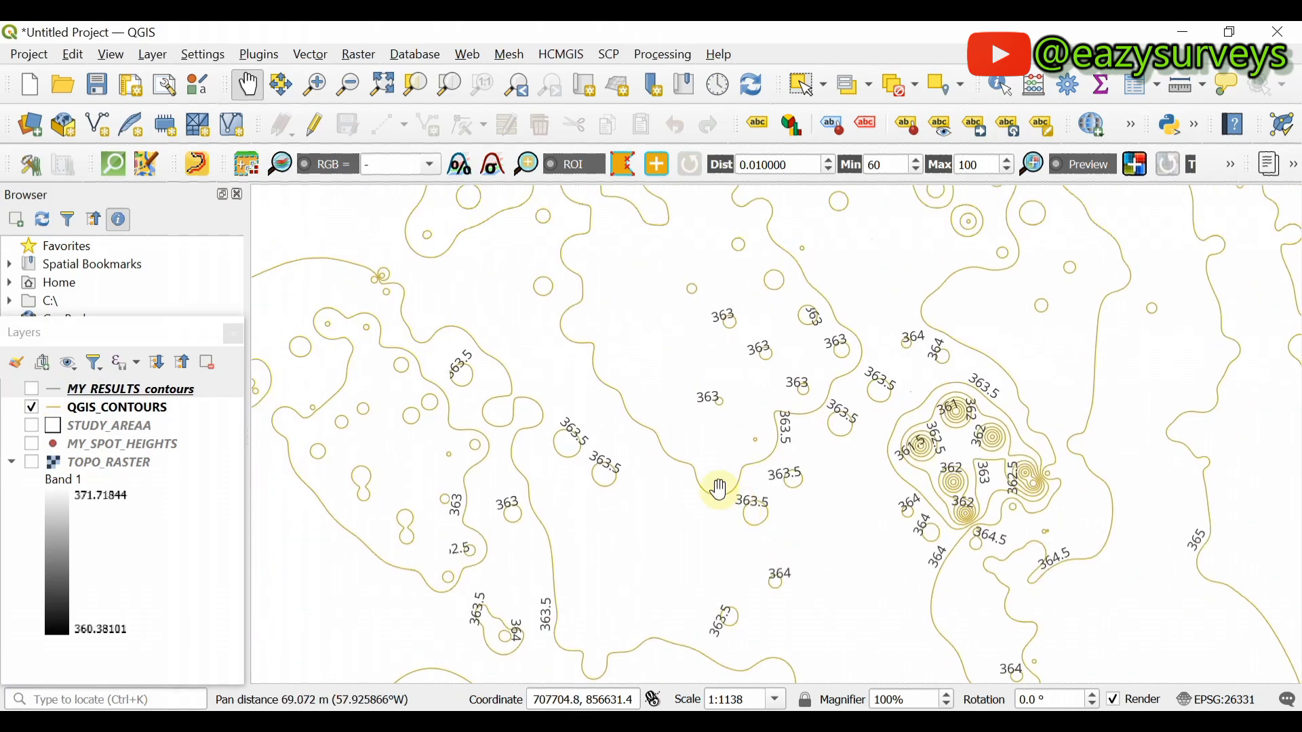
{"action": "left_click_drag", "start_coordinate": [795, 430], "coordinate": [776, 397]}
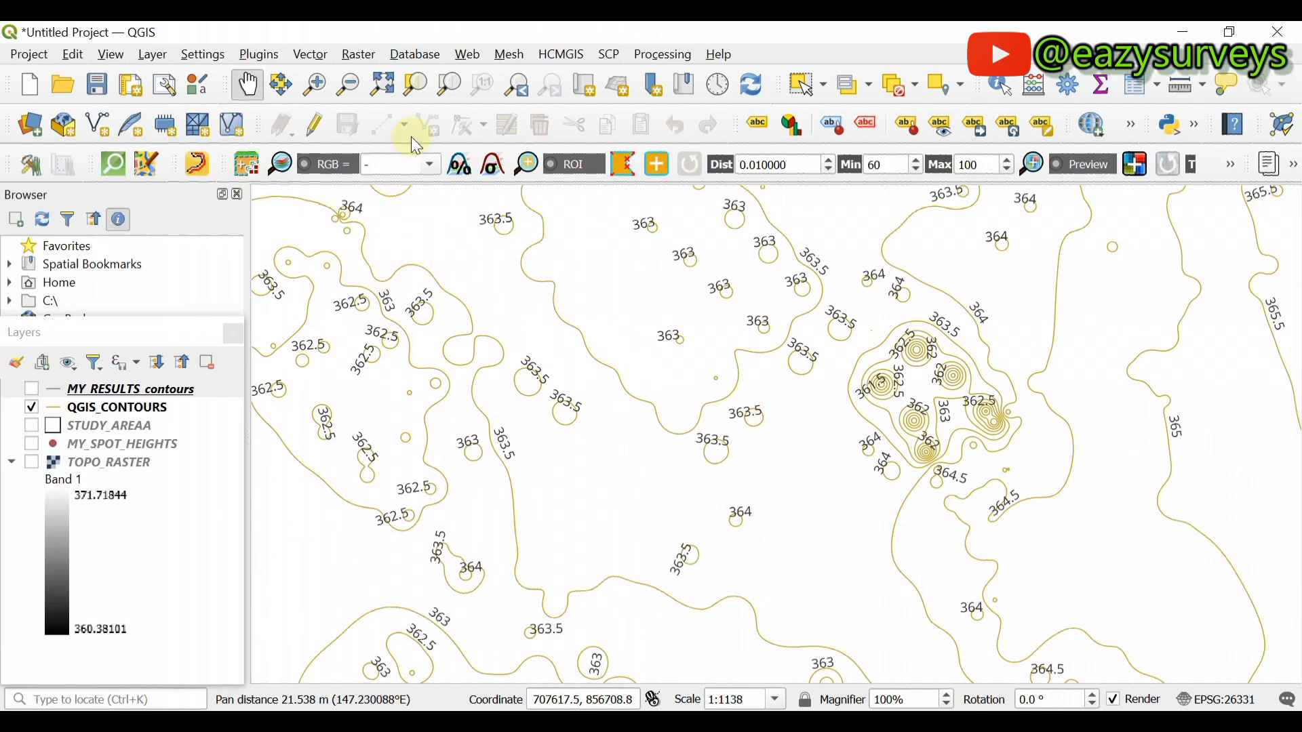
Add the Google Terrain Hybrid basemap from HCMGIS to the project
{"action": "left_click", "coordinate": [563, 54]}
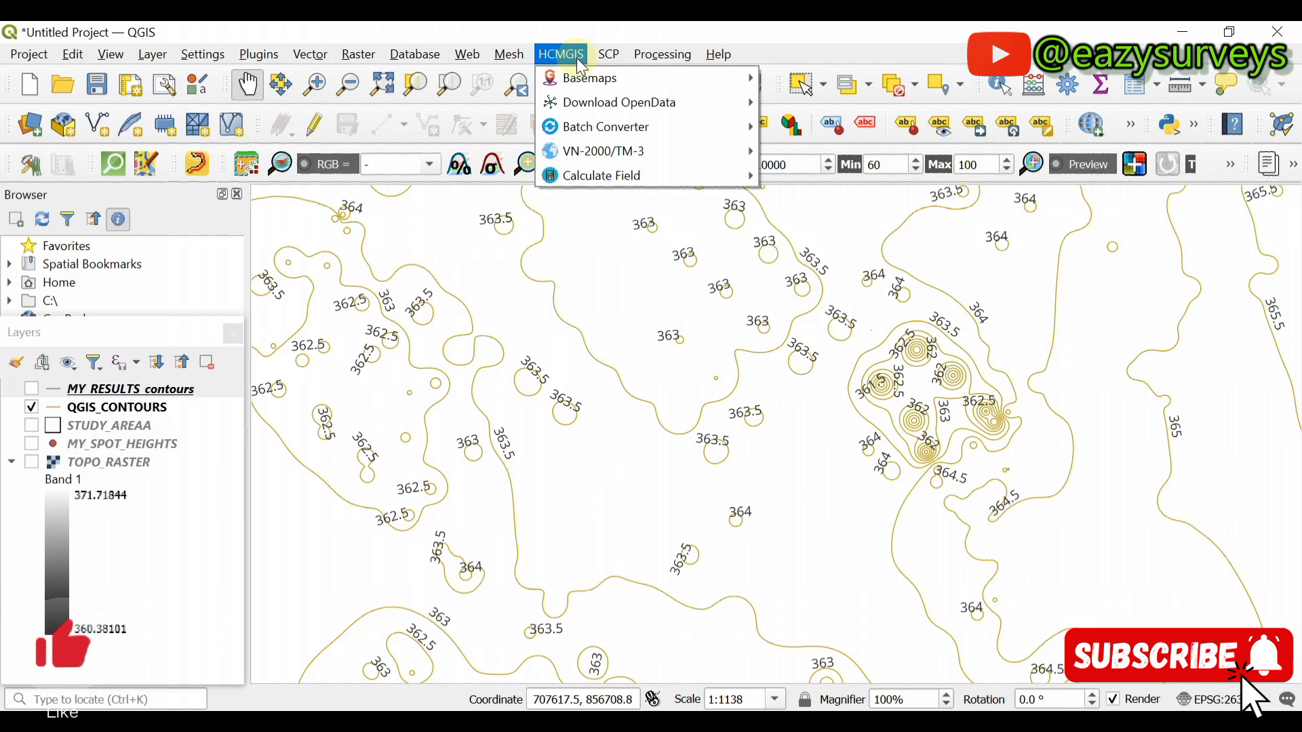
{"action": "mouse_move", "coordinate": [611, 77]}
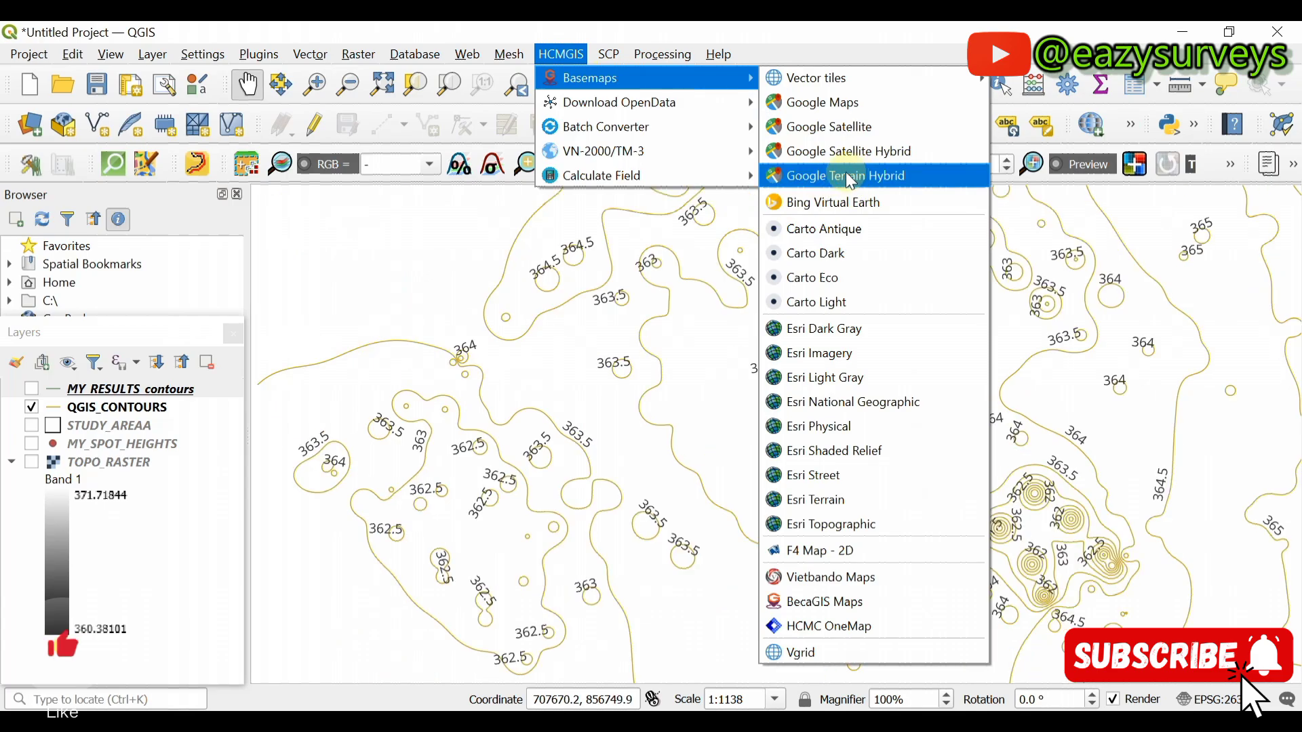
{"action": "left_click", "coordinate": [850, 178]}
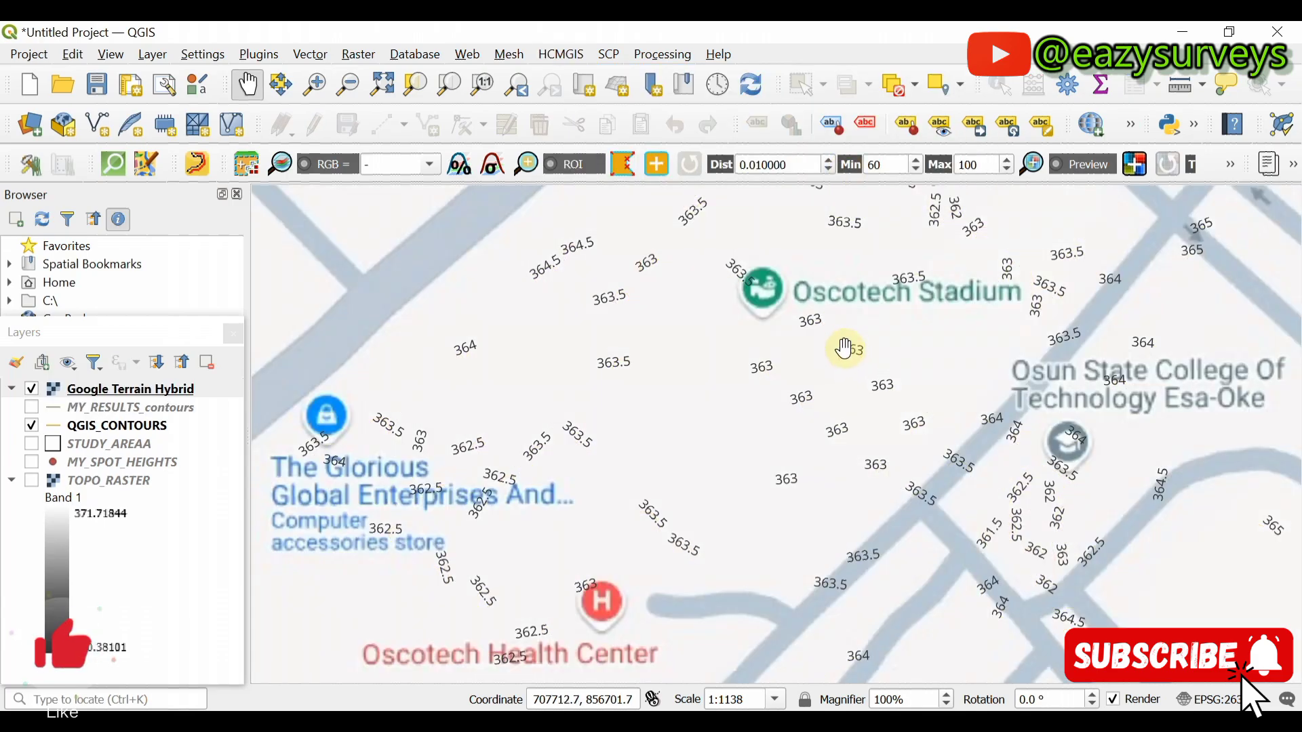
Move the Google Terrain Hybrid basemap below all other layers so it lies beneath the contour lines
{"action": "scroll", "coordinate": [836, 332], "scroll_direction": "down", "scroll_amount": 2}
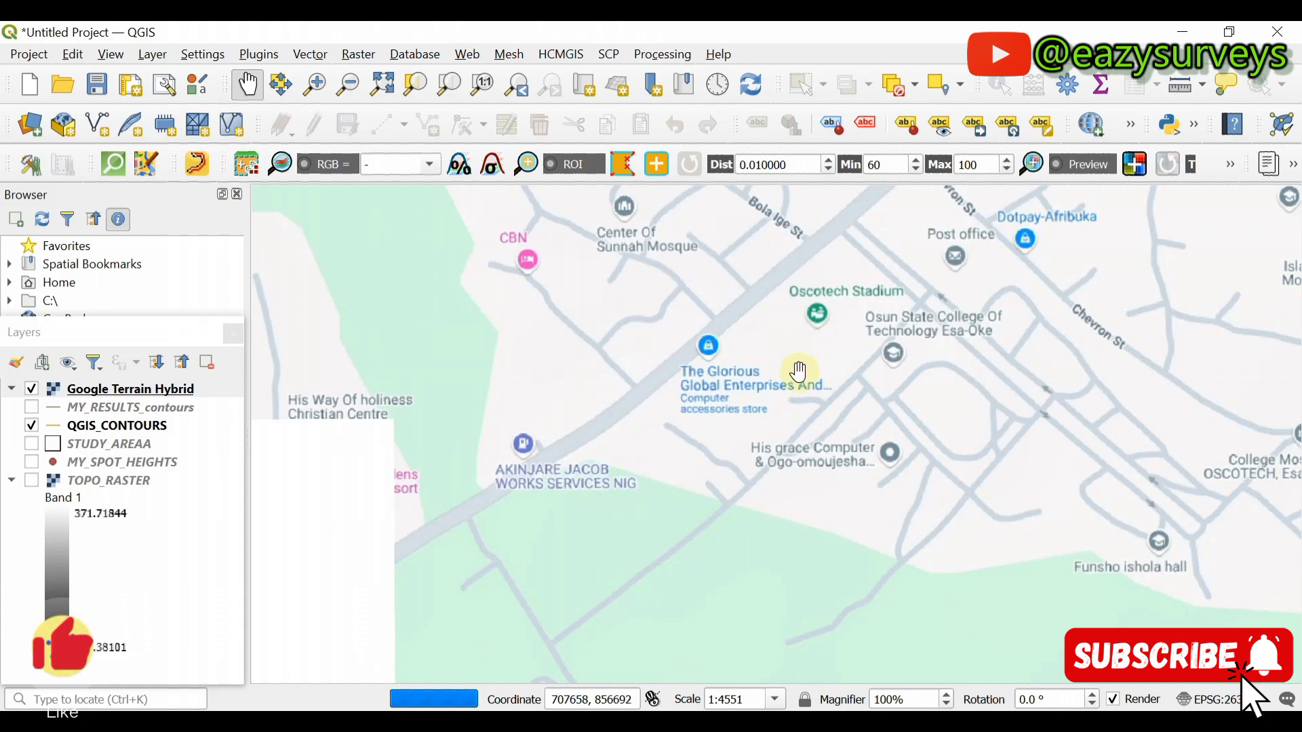
{"action": "left_click_drag", "start_coordinate": [799, 373], "coordinate": [740, 359]}
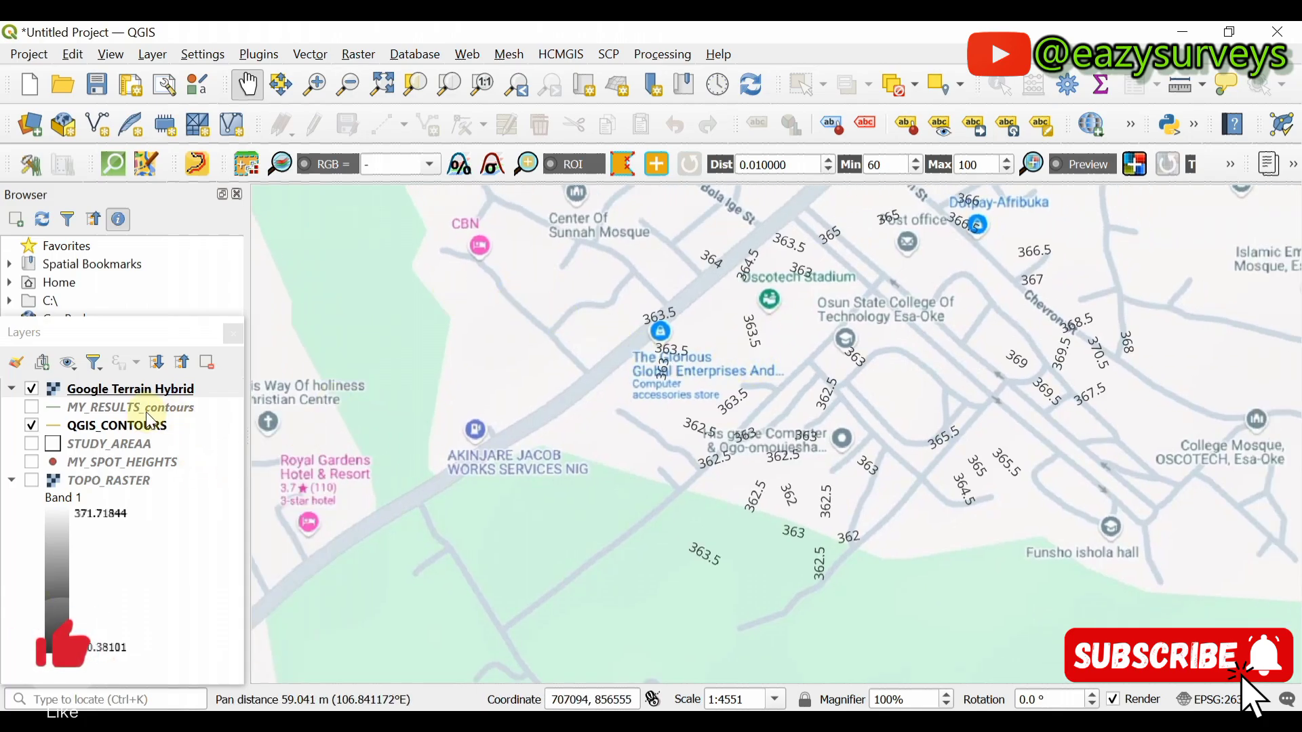
{"action": "left_click", "coordinate": [121, 390]}
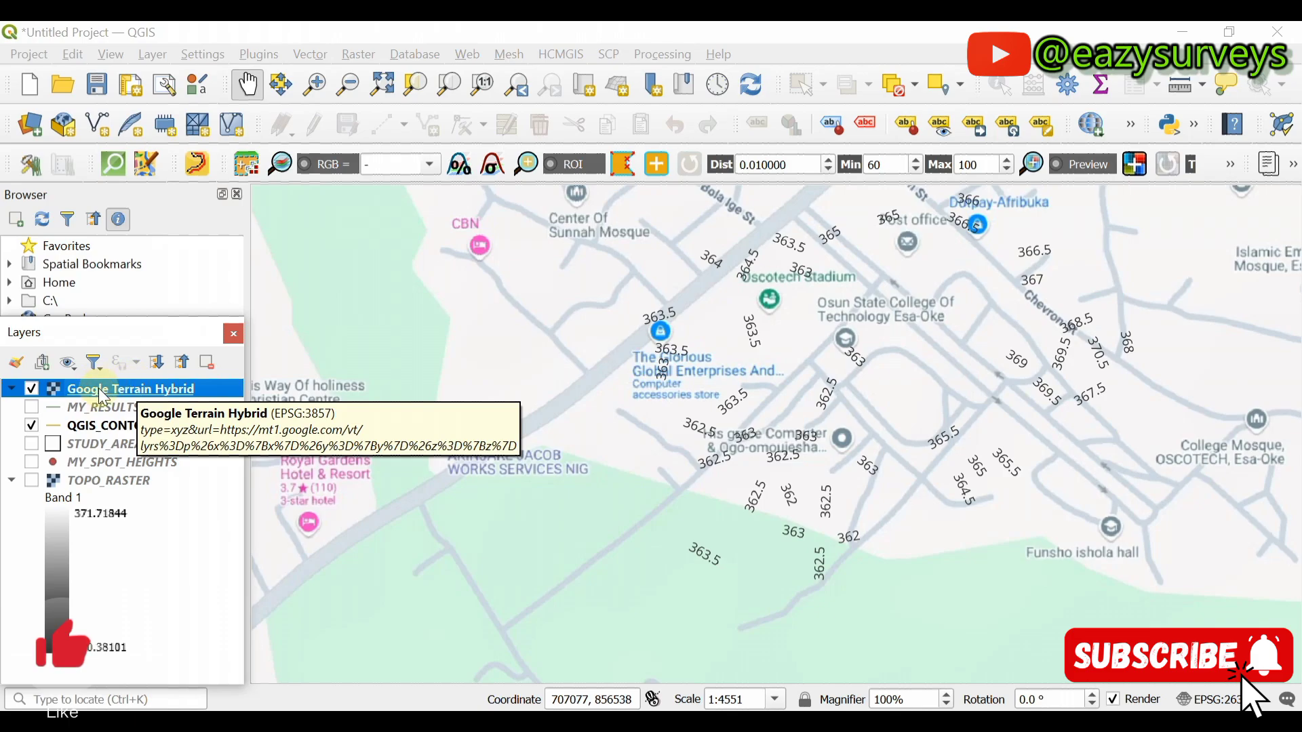
{"action": "left_click_drag", "start_coordinate": [103, 396], "coordinate": [102, 672]}
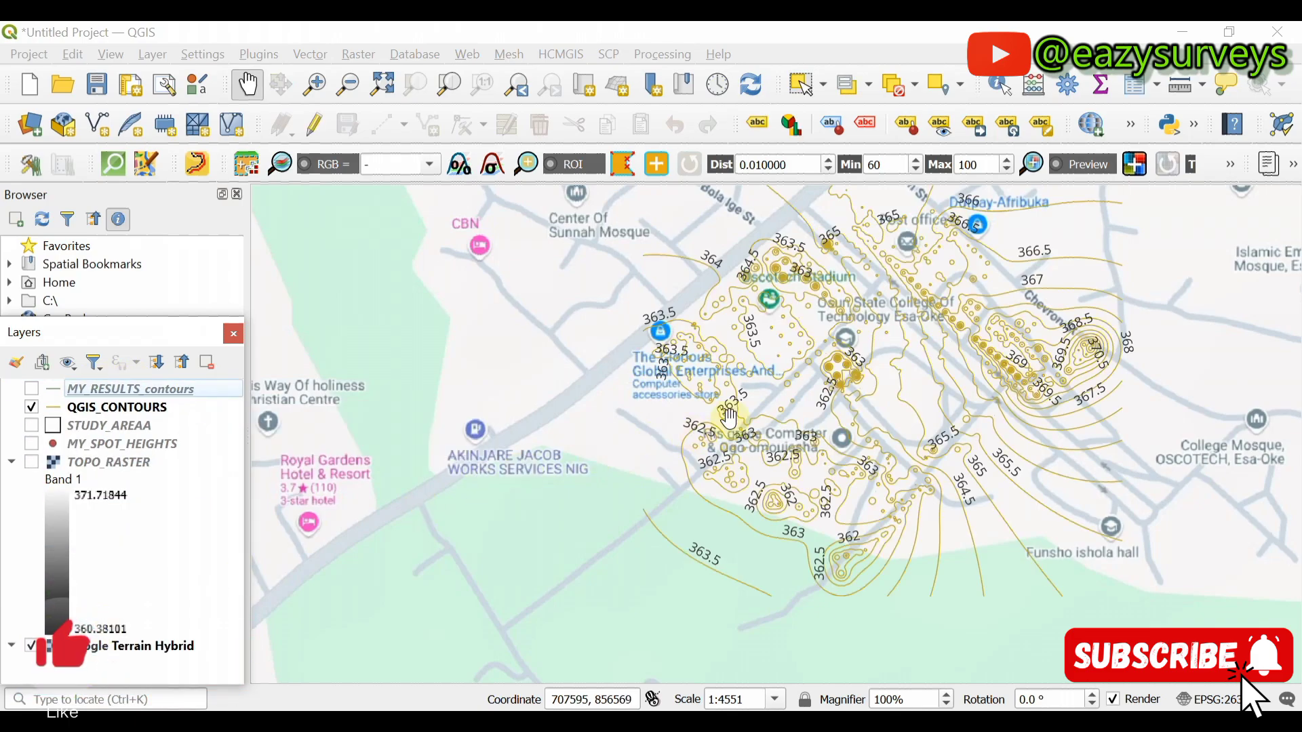
Show the STUDY_AREAA boundary together with QGIS_CONTOURS over the basemap
{"action": "scroll", "coordinate": [851, 234], "scroll_direction": "up", "scroll_amount": 1}
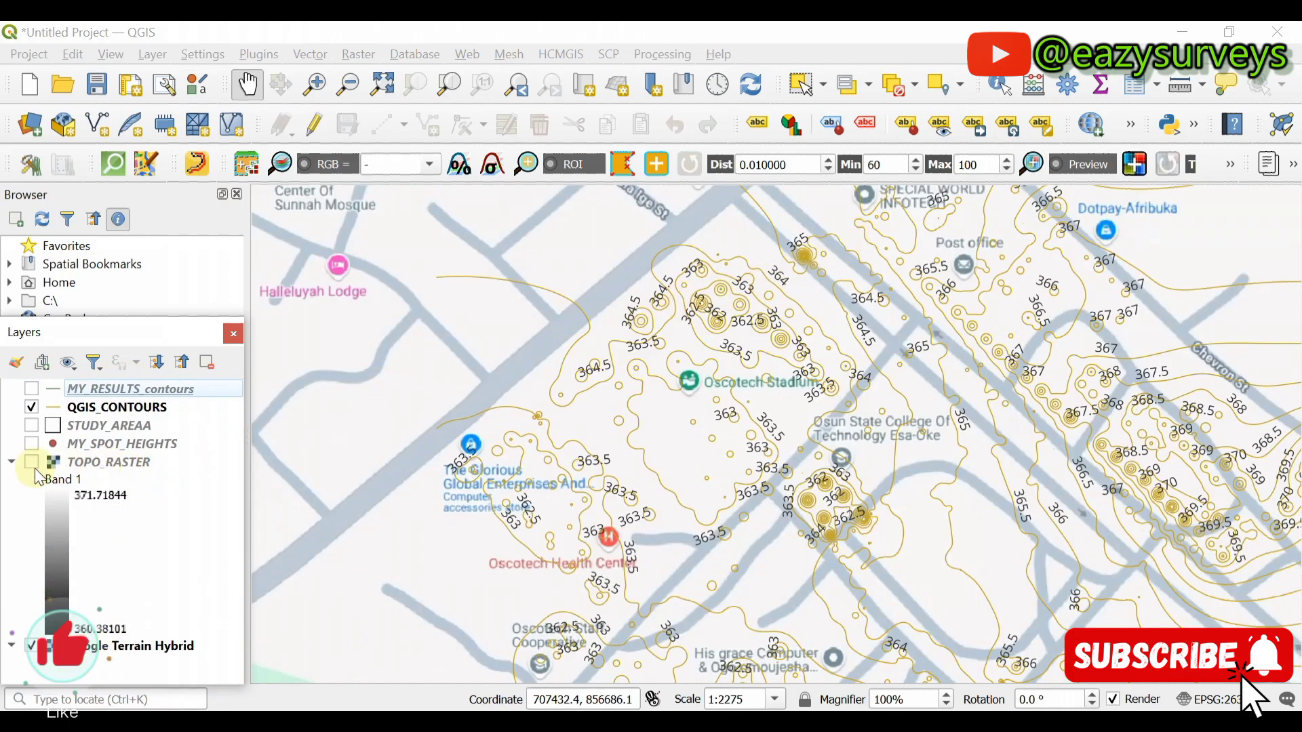
{"action": "left_click", "coordinate": [32, 427]}
{"action": "scroll", "coordinate": [421, 302], "scroll_direction": "down", "scroll_amount": 1}
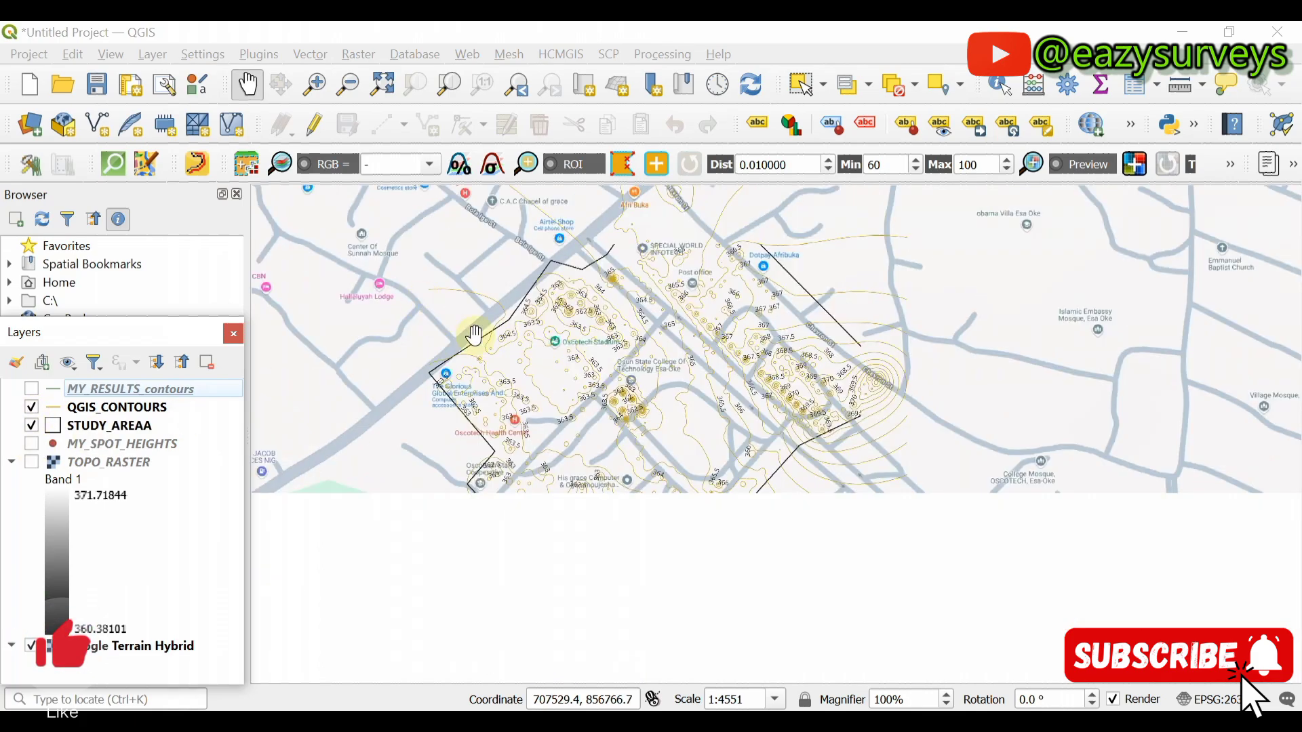
Examine the labelled QGIS_CONTOURS lines against the basemap around Osun State College of Technology and the roads south of it
{"action": "scroll", "coordinate": [643, 370], "scroll_direction": "up", "scroll_amount": 2}
{"action": "left_click_drag", "start_coordinate": [749, 390], "coordinate": [894, 315]}
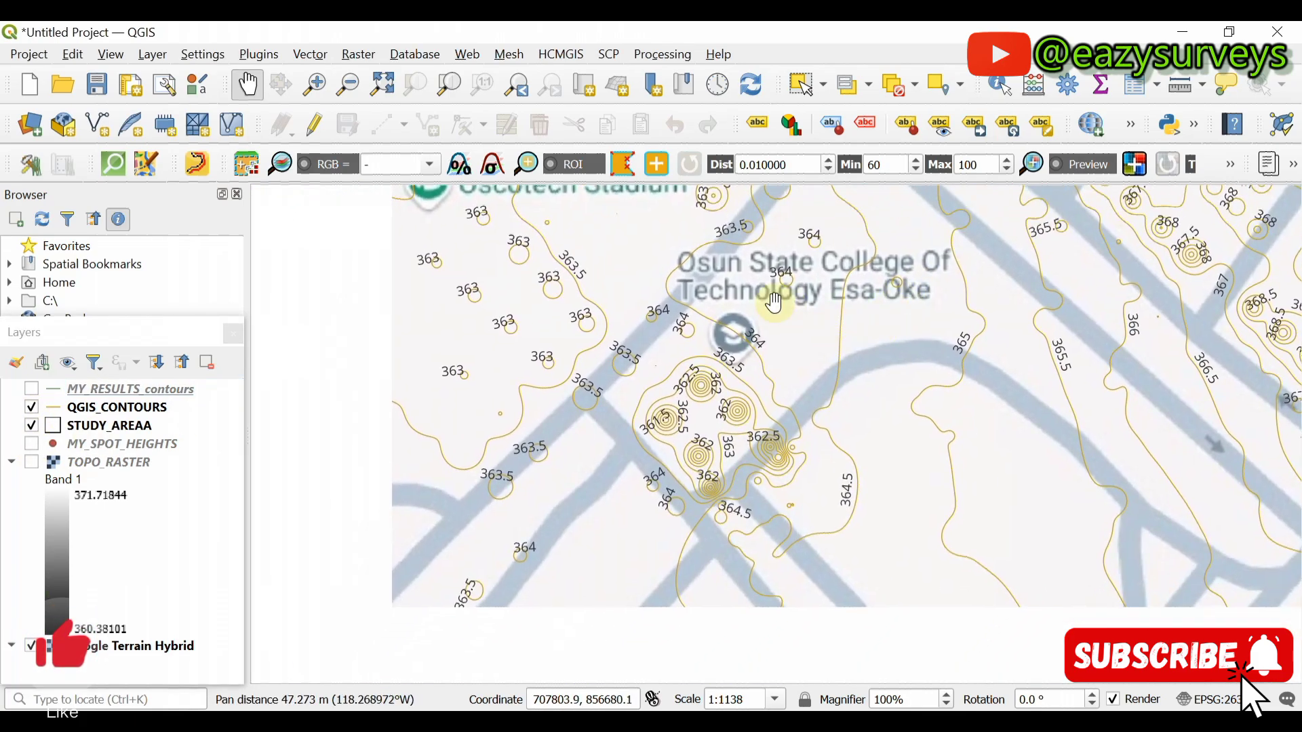
{"action": "left_click_drag", "start_coordinate": [753, 423], "coordinate": [727, 381]}
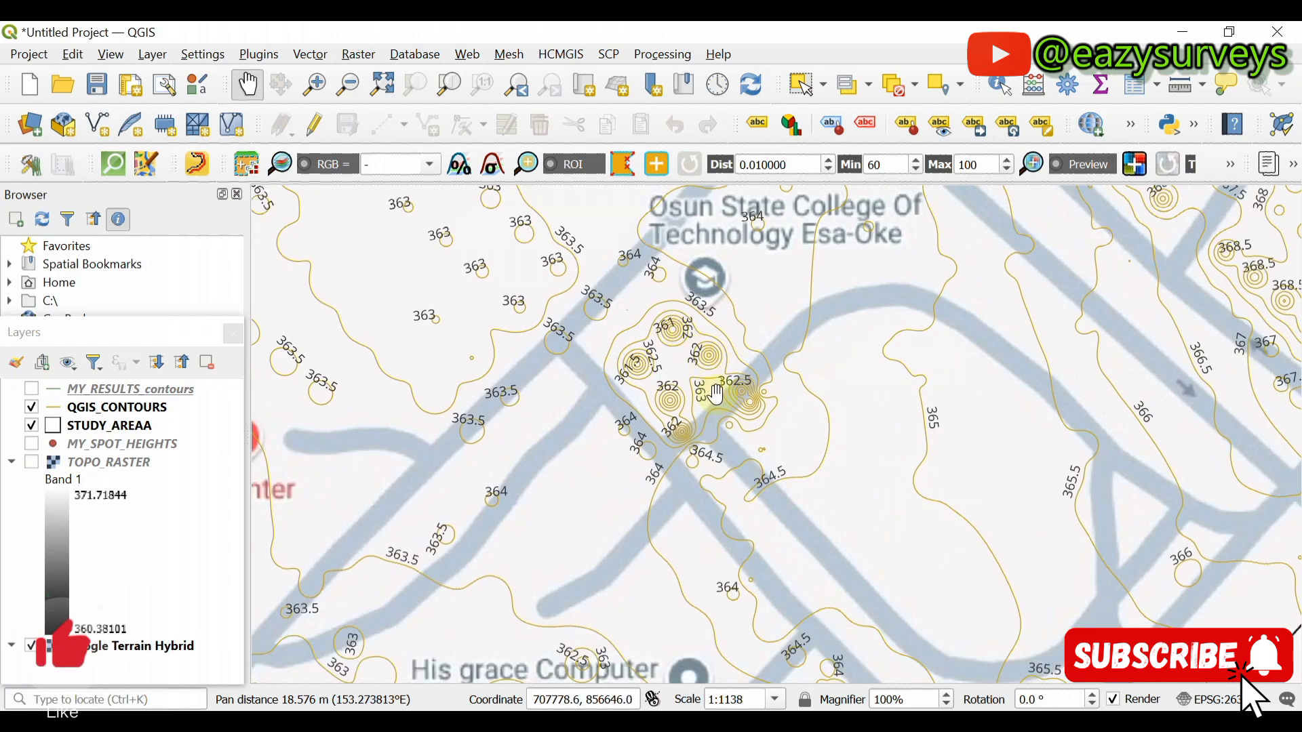
{"action": "left_click_drag", "start_coordinate": [739, 426], "coordinate": [730, 346]}
{"action": "left_click_drag", "start_coordinate": [711, 498], "coordinate": [767, 383]}
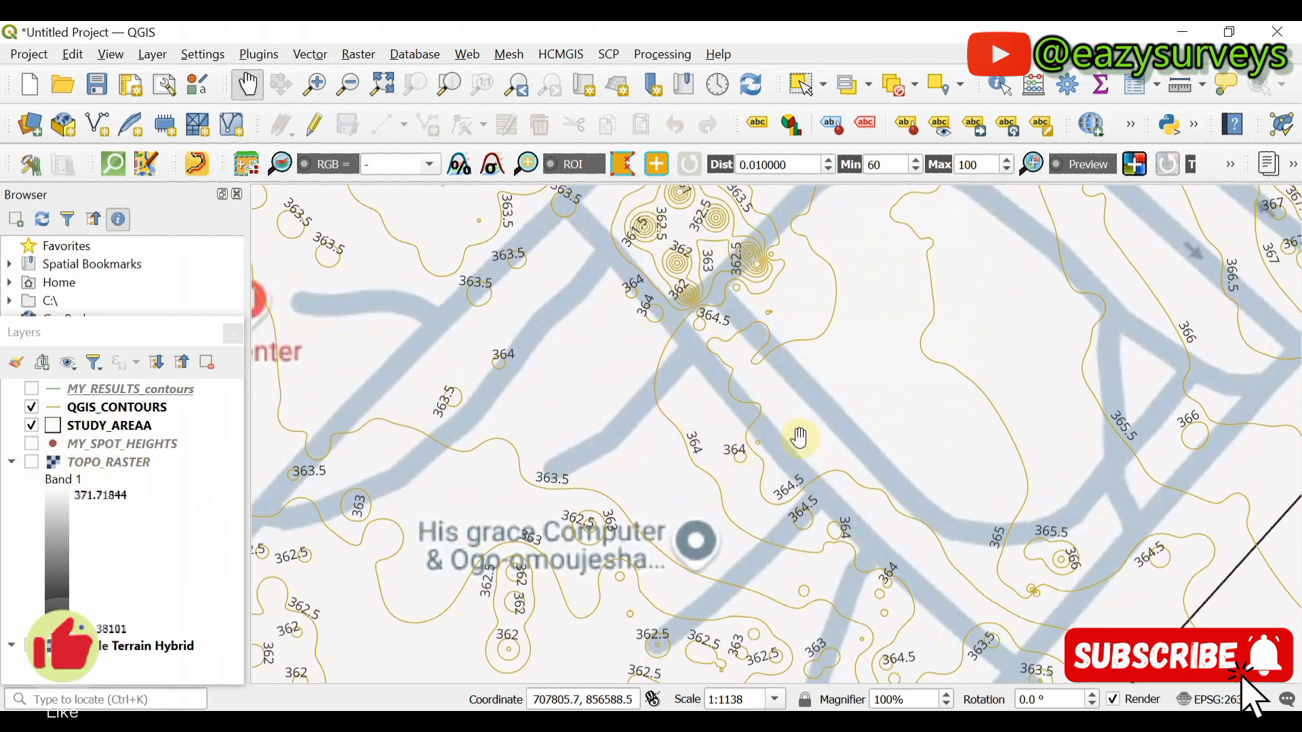
{"action": "scroll", "coordinate": [732, 407], "scroll_direction": "down", "scroll_amount": 2}
{"action": "left_click_drag", "start_coordinate": [950, 490], "coordinate": [797, 602]}
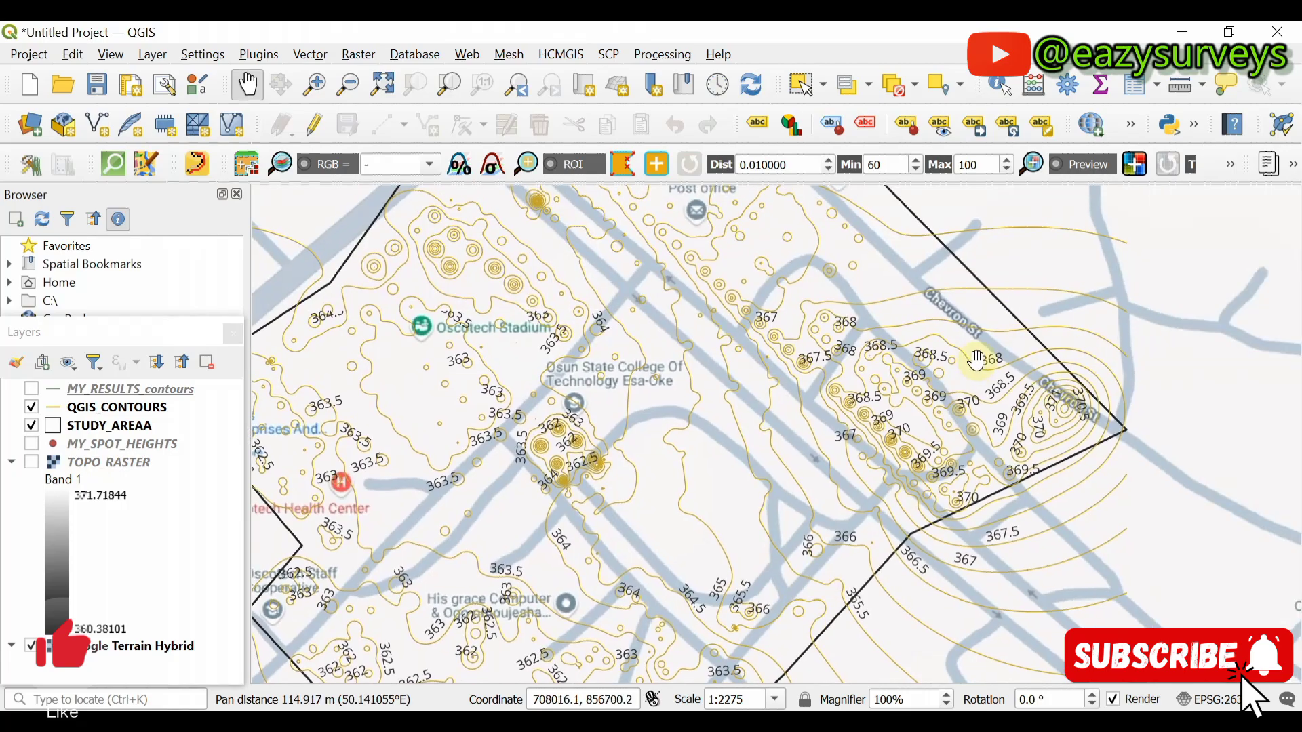
Inspect the closed contour rings and their elevation labels along the diagonal roads between Chevron St and the post office
{"action": "scroll", "coordinate": [949, 359], "scroll_direction": "up", "scroll_amount": 2}
{"action": "left_click_drag", "start_coordinate": [796, 428], "coordinate": [999, 429]}
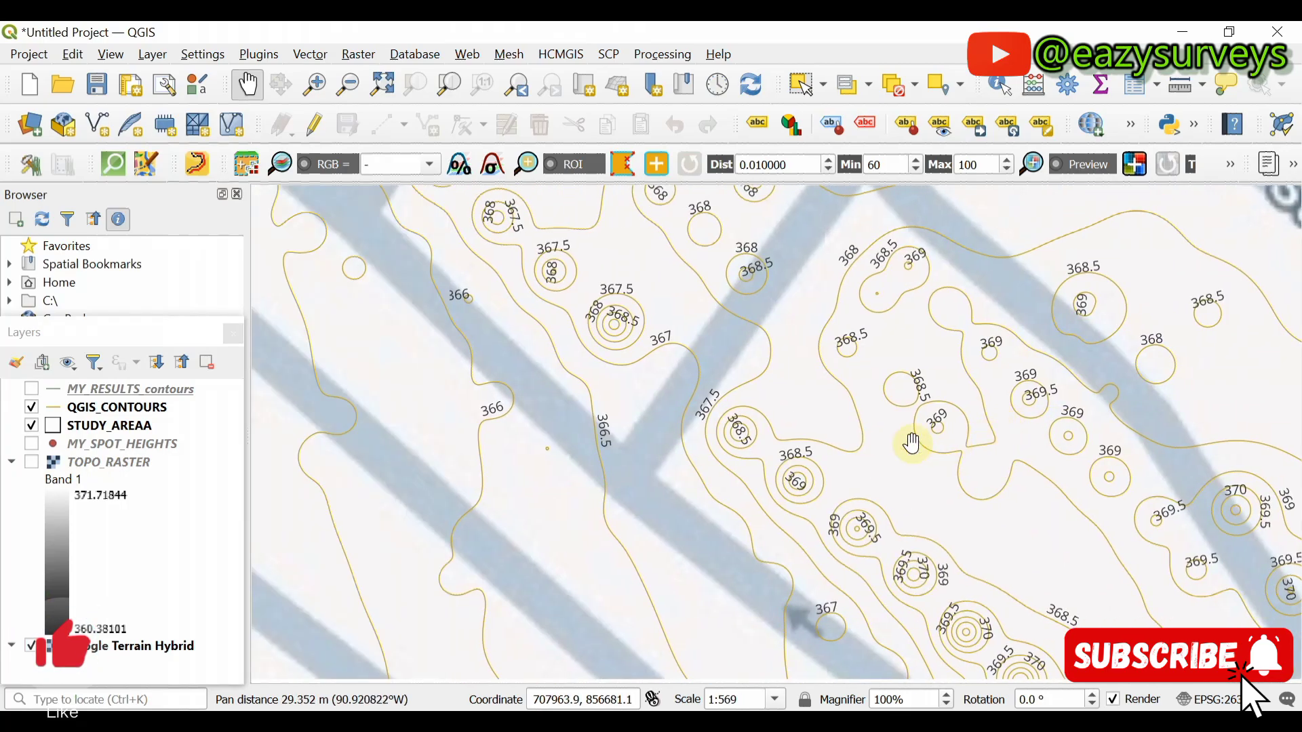
{"action": "left_click_drag", "start_coordinate": [828, 447], "coordinate": [990, 439]}
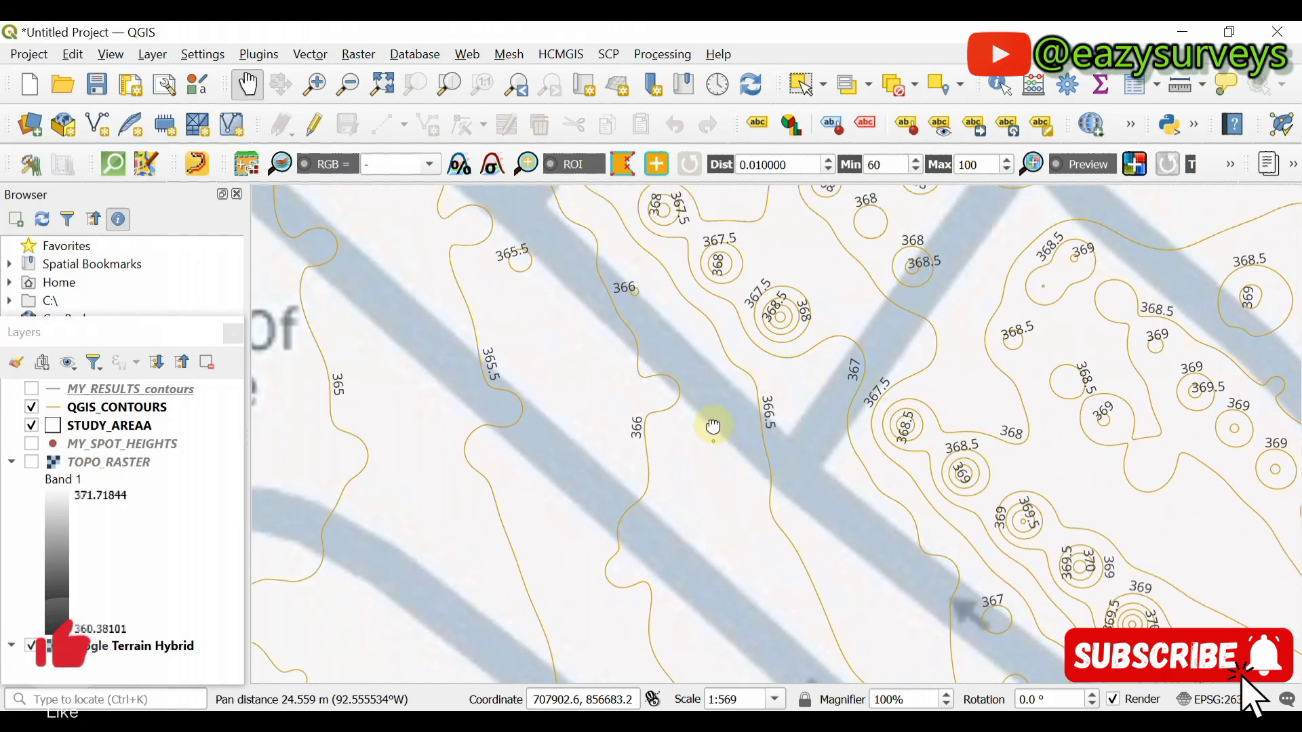
{"action": "left_click_drag", "start_coordinate": [712, 427], "coordinate": [866, 535]}
{"action": "left_click_drag", "start_coordinate": [915, 353], "coordinate": [841, 381]}
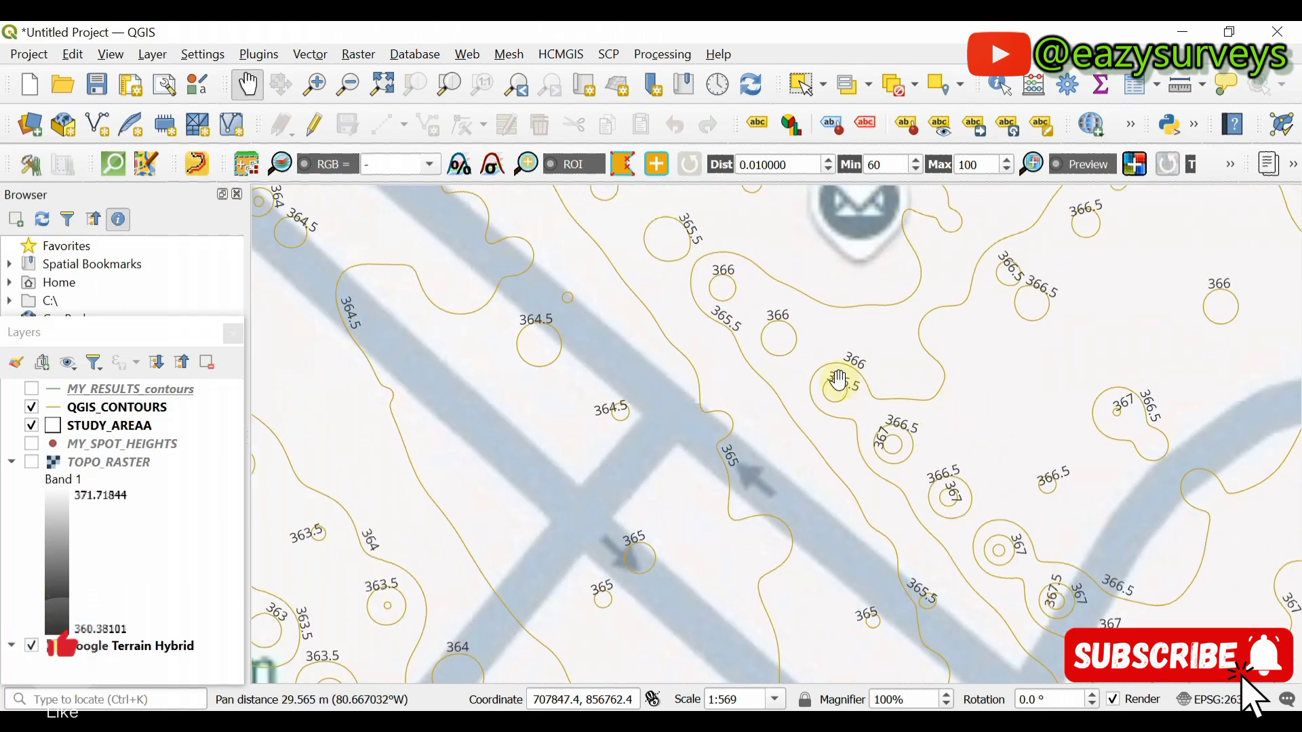
{"action": "scroll", "coordinate": [841, 381], "scroll_direction": "up", "scroll_amount": 1}
{"action": "left_click_drag", "start_coordinate": [916, 436], "coordinate": [901, 349]}
{"action": "left_click_drag", "start_coordinate": [988, 480], "coordinate": [908, 348]}
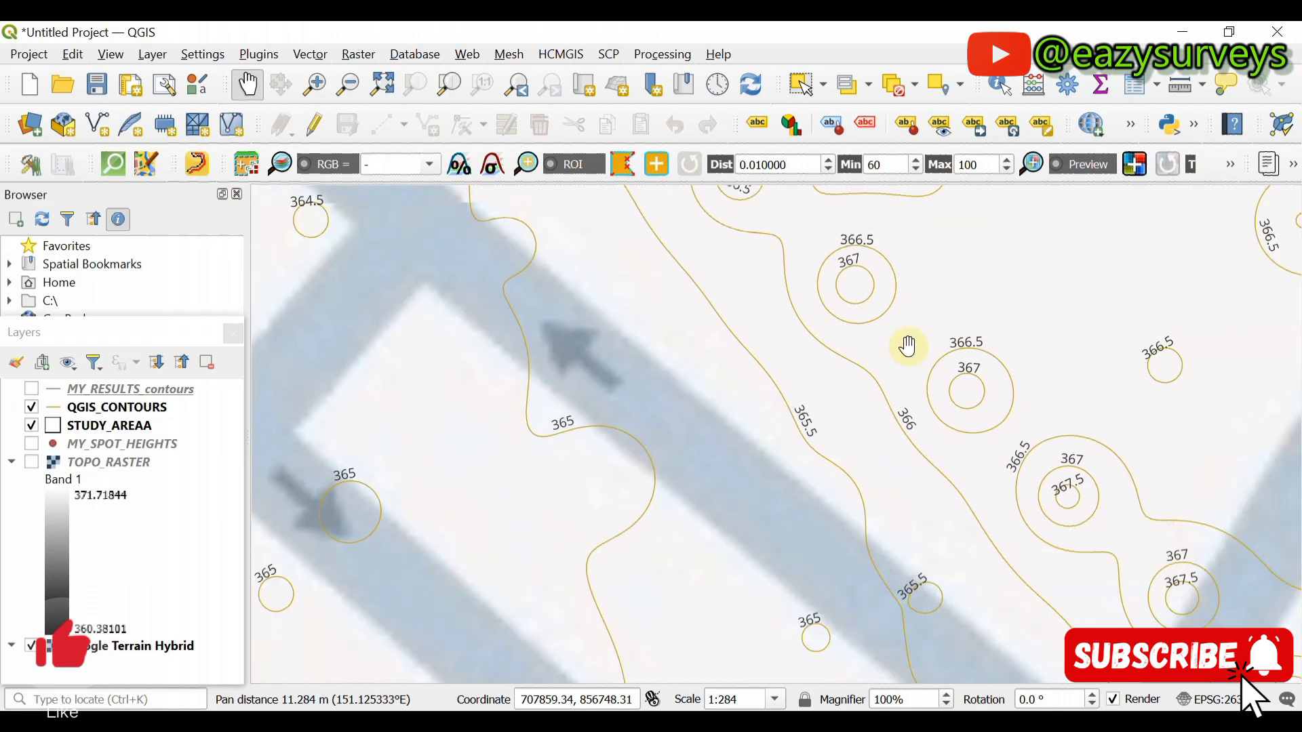
{"action": "scroll", "coordinate": [909, 348], "scroll_direction": "down", "scroll_amount": 2}
{"action": "left_click_drag", "start_coordinate": [983, 440], "coordinate": [909, 322]}
Review the contours within the whole study area boundary, and examine the lines around Chevron St near its eastern corner
{"action": "scroll", "coordinate": [909, 322], "scroll_direction": "down", "scroll_amount": 3}
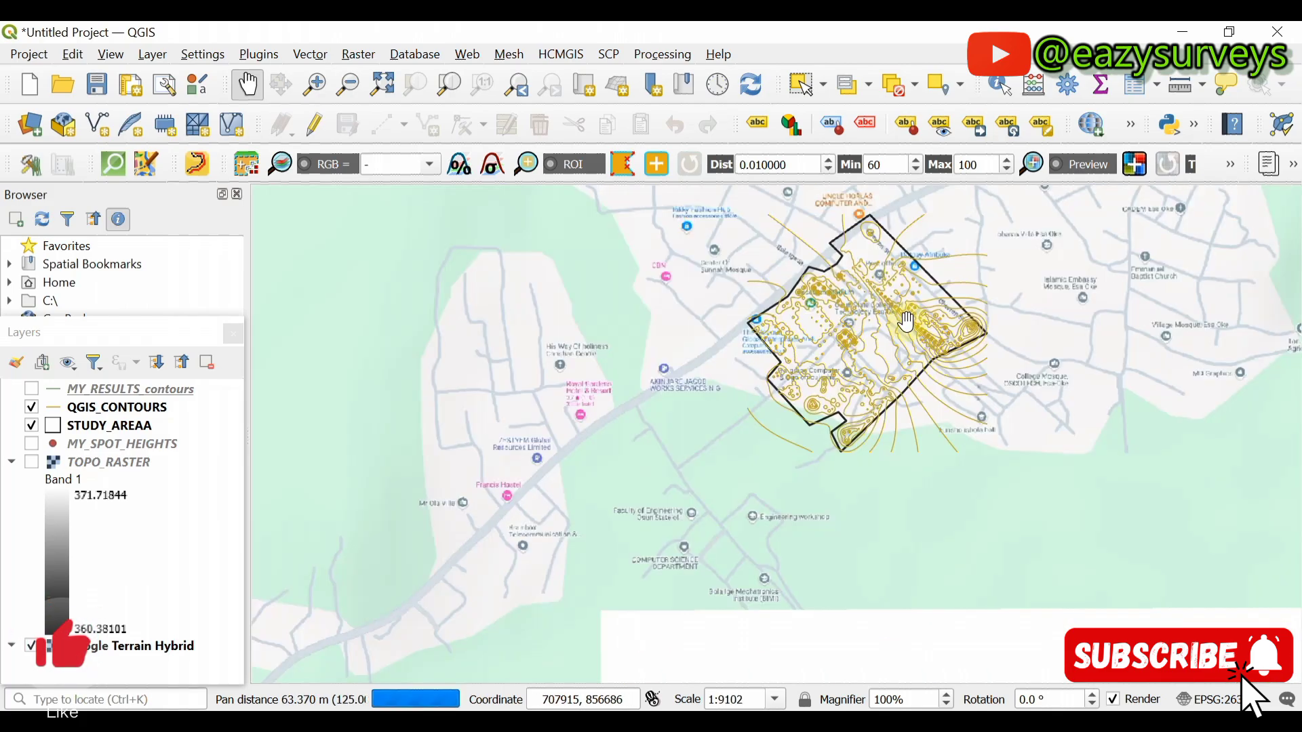
{"action": "scroll", "coordinate": [894, 332], "scroll_direction": "up", "scroll_amount": 1}
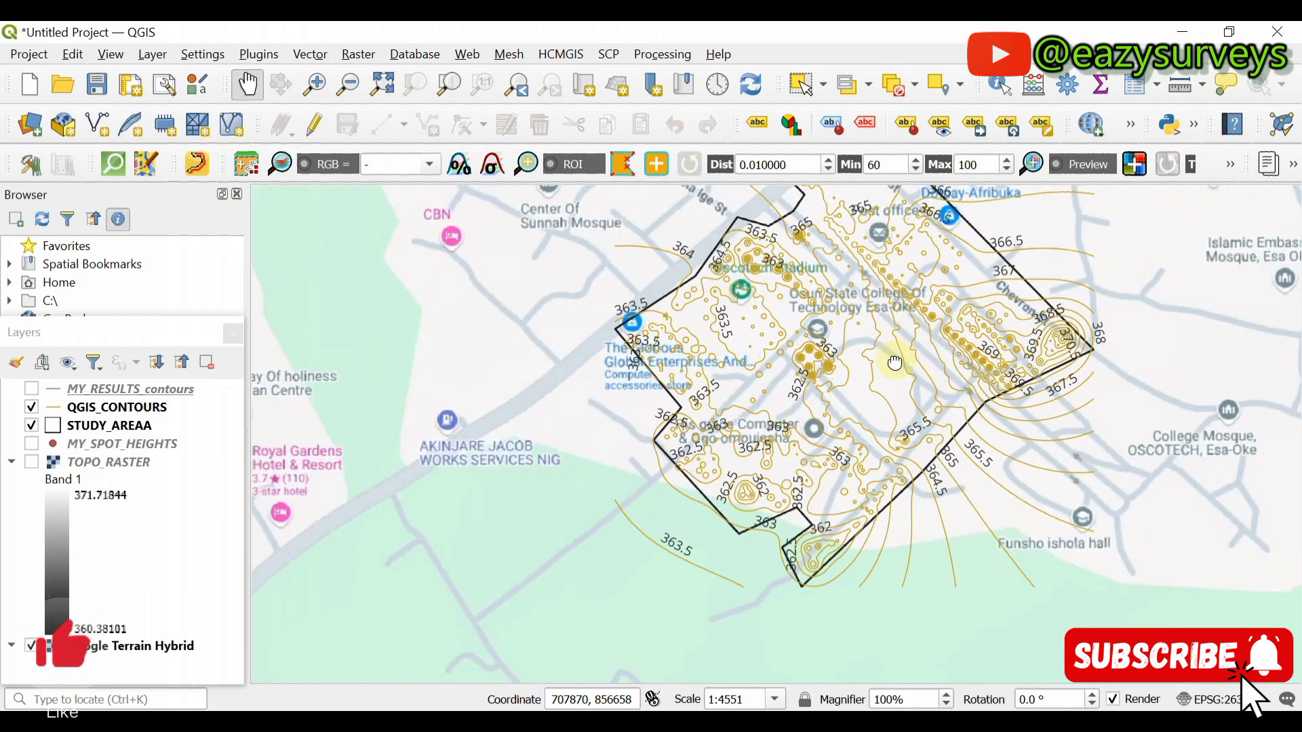
{"action": "left_click_drag", "start_coordinate": [895, 363], "coordinate": [899, 400]}
{"action": "scroll", "coordinate": [957, 370], "scroll_direction": "up", "scroll_amount": 2}
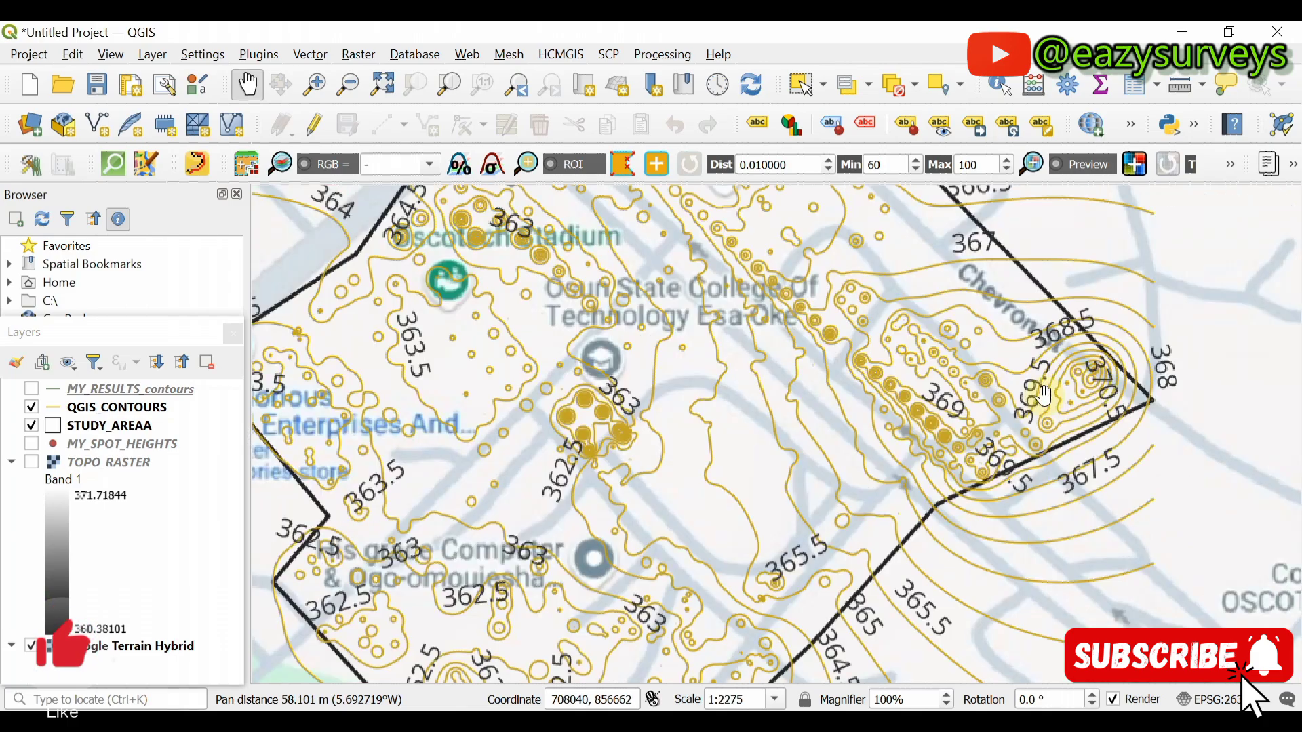
{"action": "left_click_drag", "start_coordinate": [941, 427], "coordinate": [929, 503]}
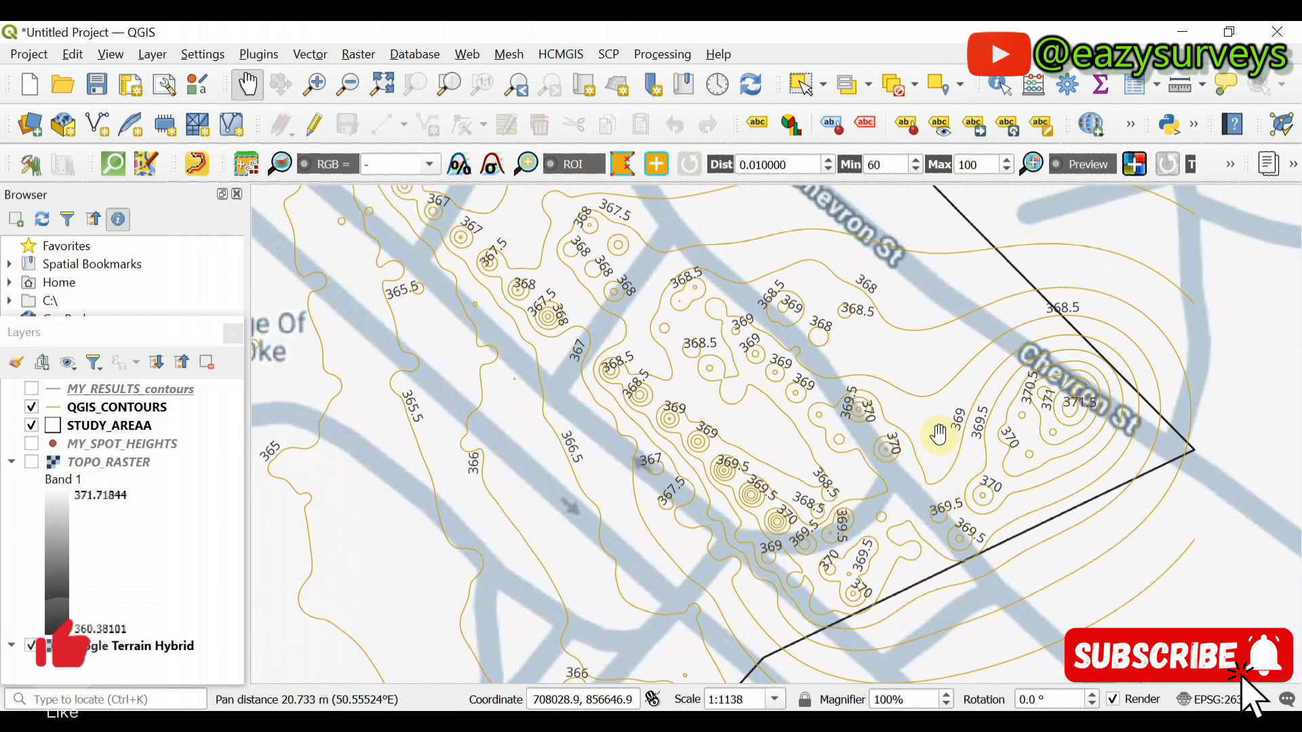
{"action": "left_click_drag", "start_coordinate": [939, 434], "coordinate": [988, 488]}
{"action": "left_click_drag", "start_coordinate": [936, 436], "coordinate": [889, 433]}
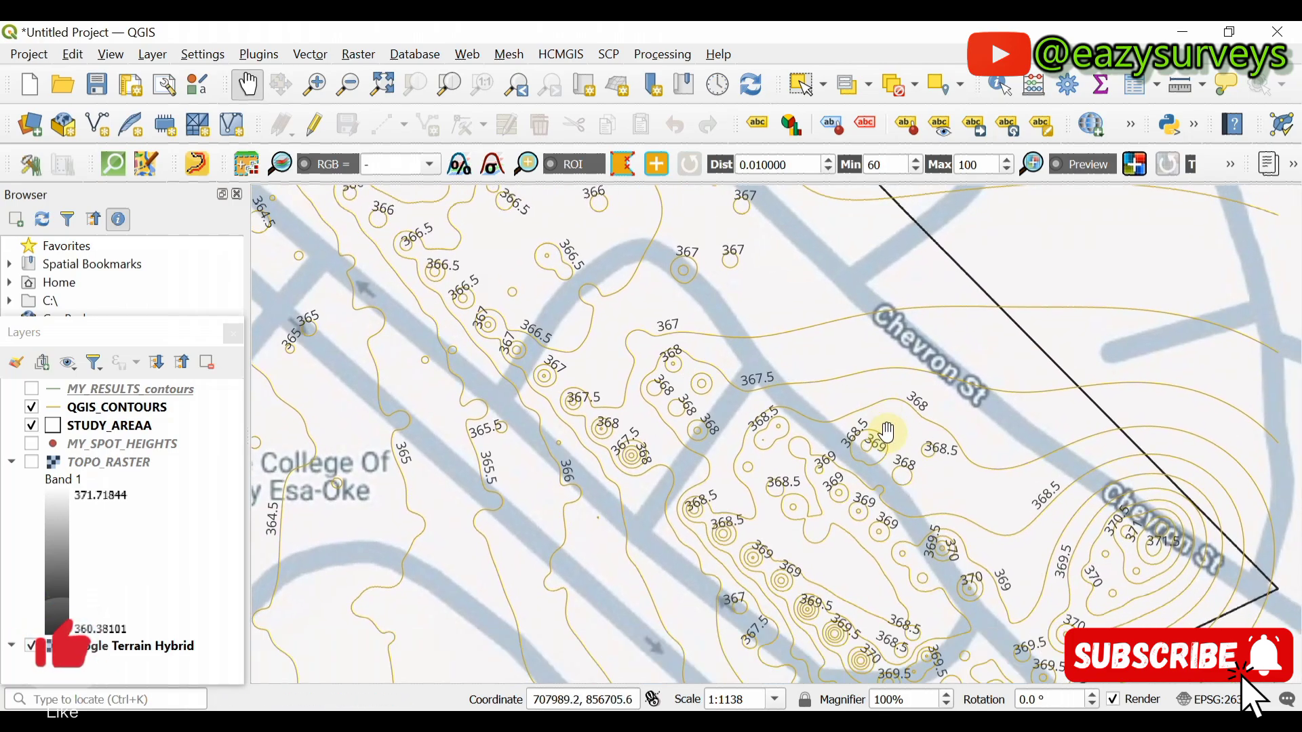
{"action": "left_click_drag", "start_coordinate": [889, 433], "coordinate": [855, 420]}
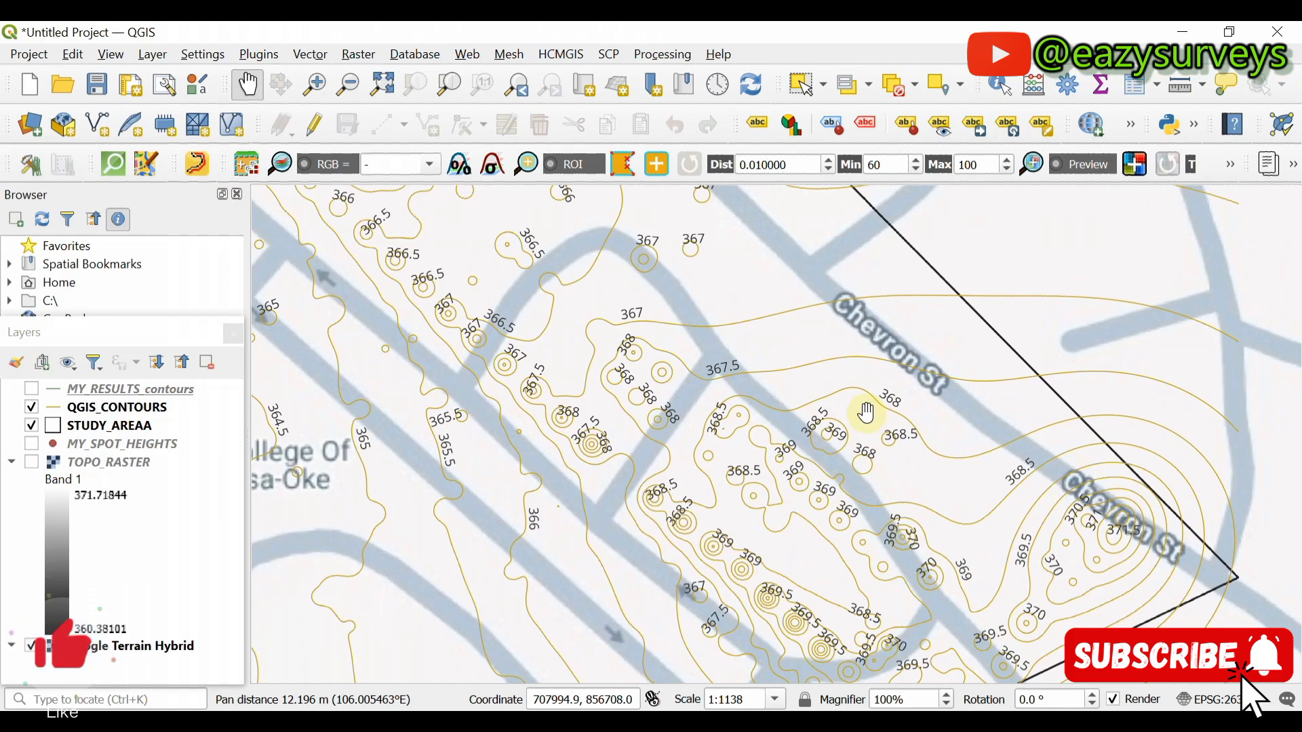